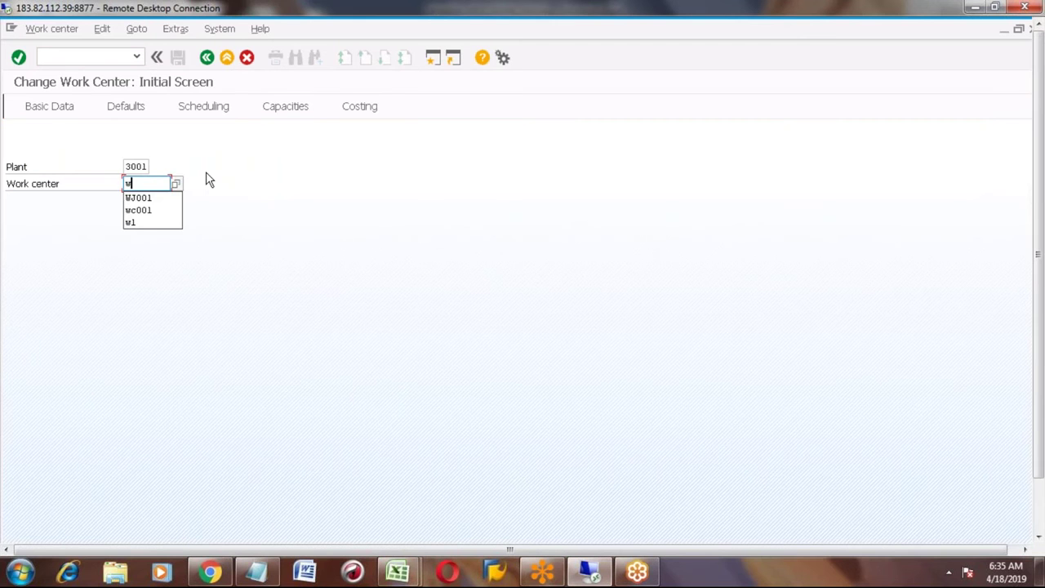
Step: Open work center WC001 in plant 3001 for change
{"action": "key", "text": "Down"}
{"action": "key", "text": "Down"}
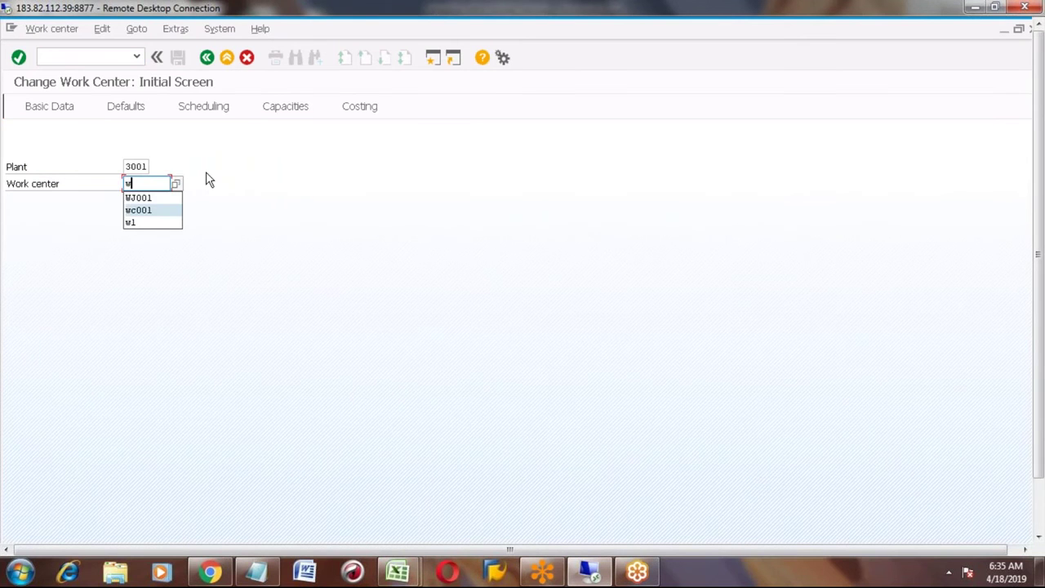
{"action": "key", "text": "Return"}
{"action": "key", "text": "Return"}
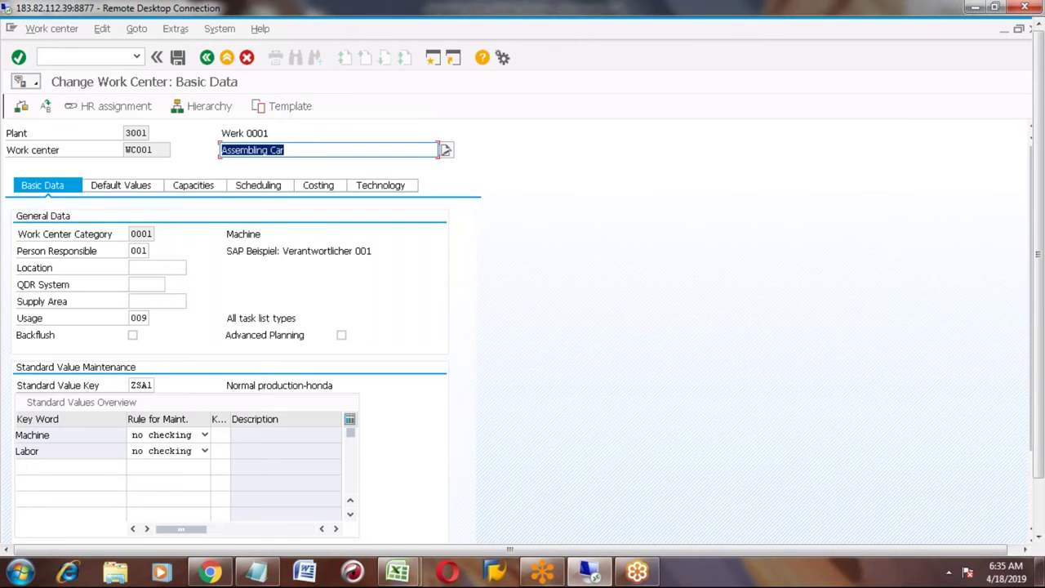
Step: Review the work center's capacity, scheduling and costing data, including the formula of the labor activity
{"action": "left_click", "coordinate": [198, 187]}
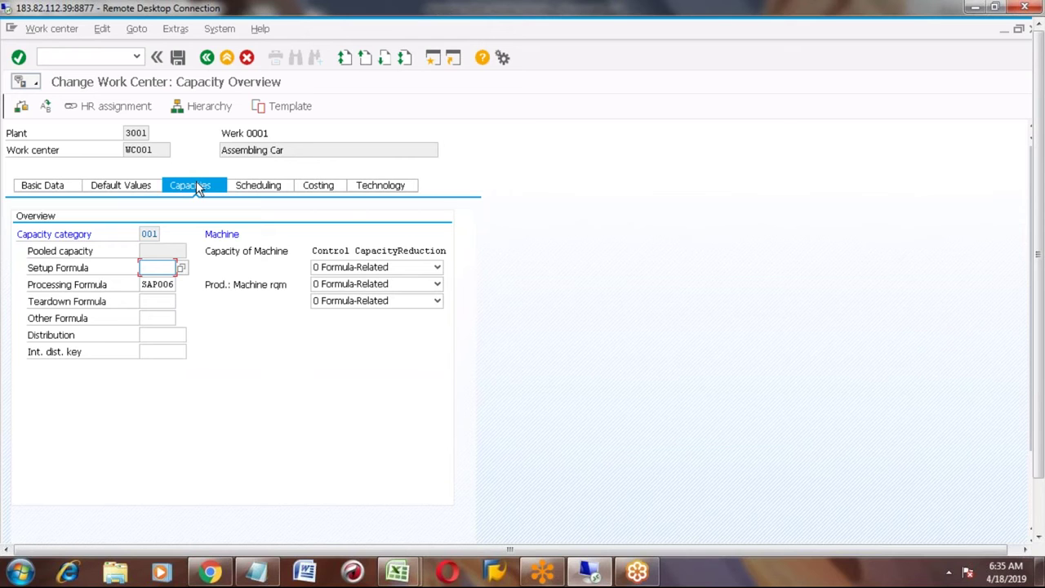
{"action": "left_click", "coordinate": [250, 187]}
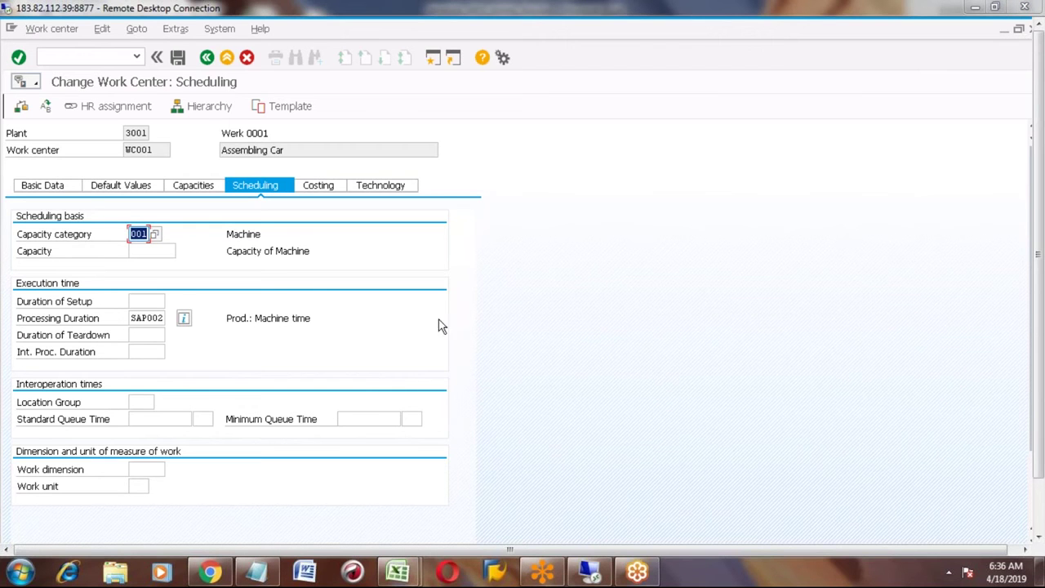
{"action": "left_click", "coordinate": [323, 189]}
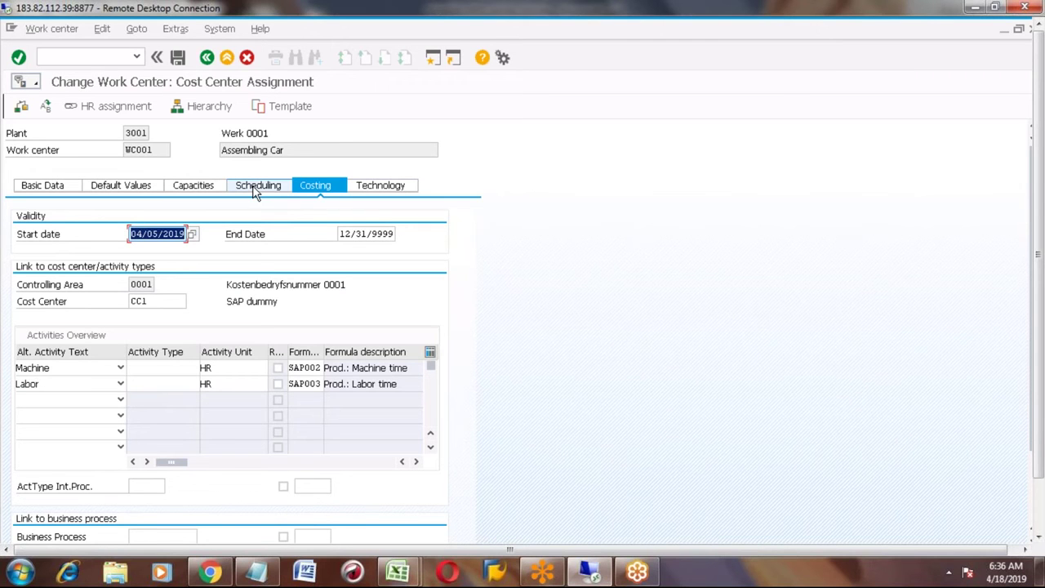
{"action": "left_click", "coordinate": [256, 189]}
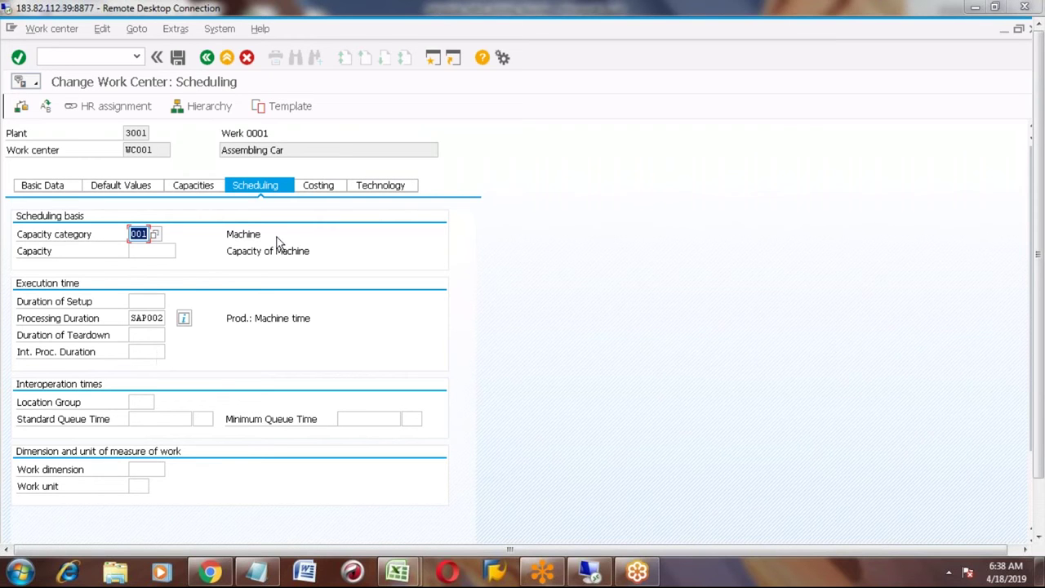
{"action": "left_click", "coordinate": [318, 186]}
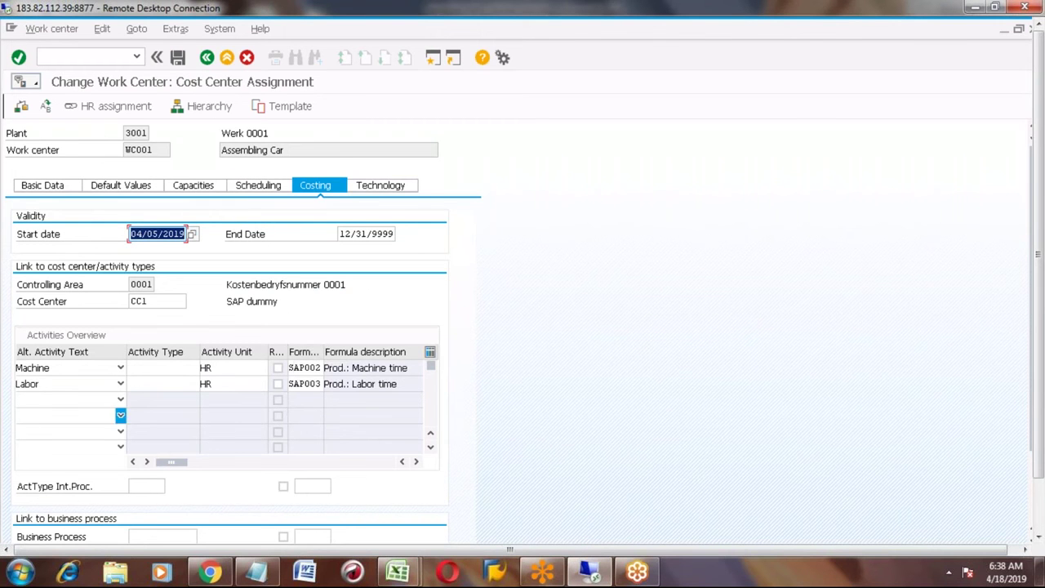
{"action": "left_click", "coordinate": [304, 384]}
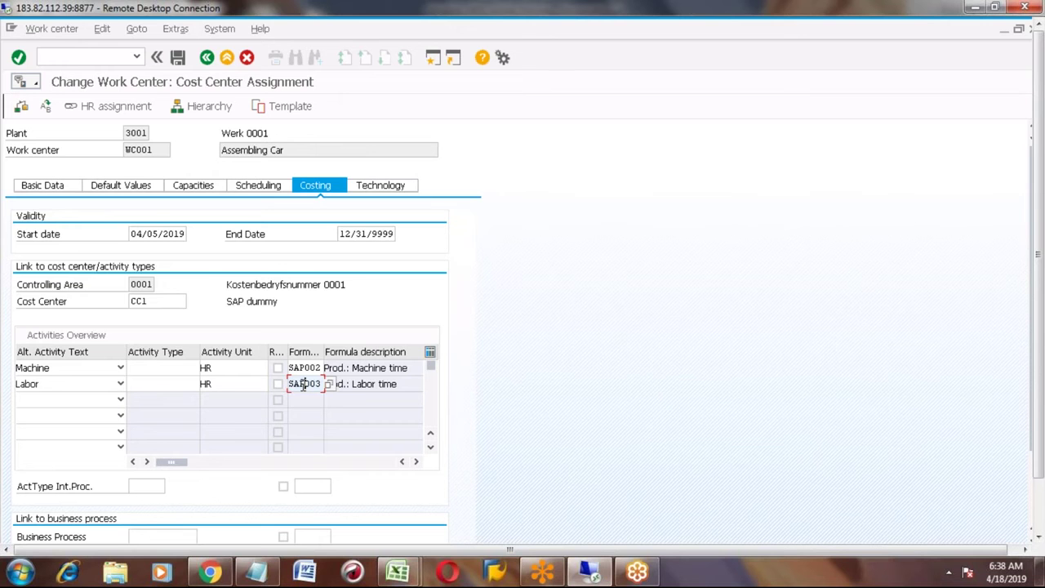
Step: Add a second capacity with category 002 (Person) to the work center's capacities and open its header
{"action": "left_click", "coordinate": [194, 186]}
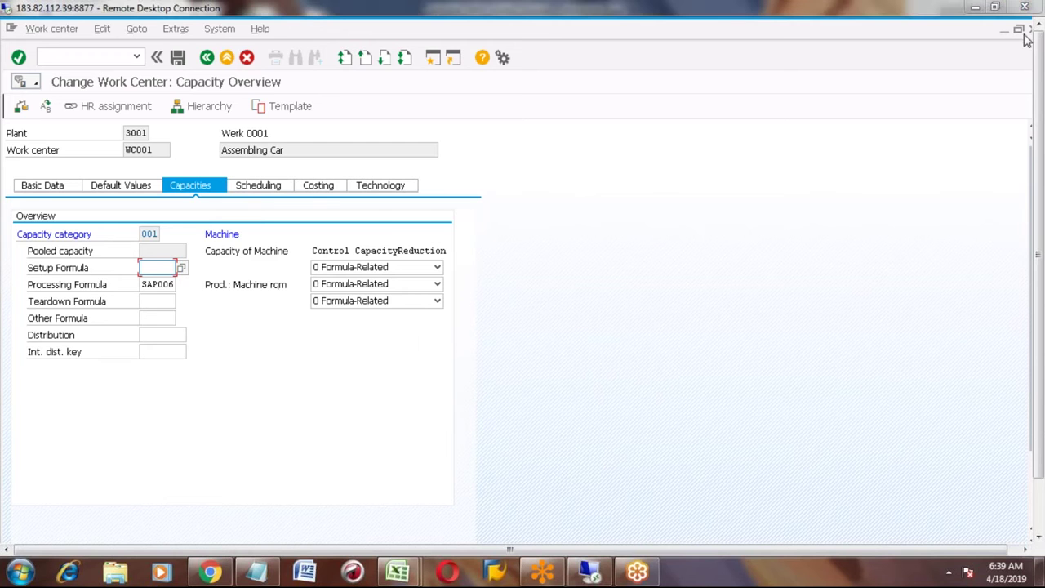
{"action": "left_click", "coordinate": [1035, 536]}
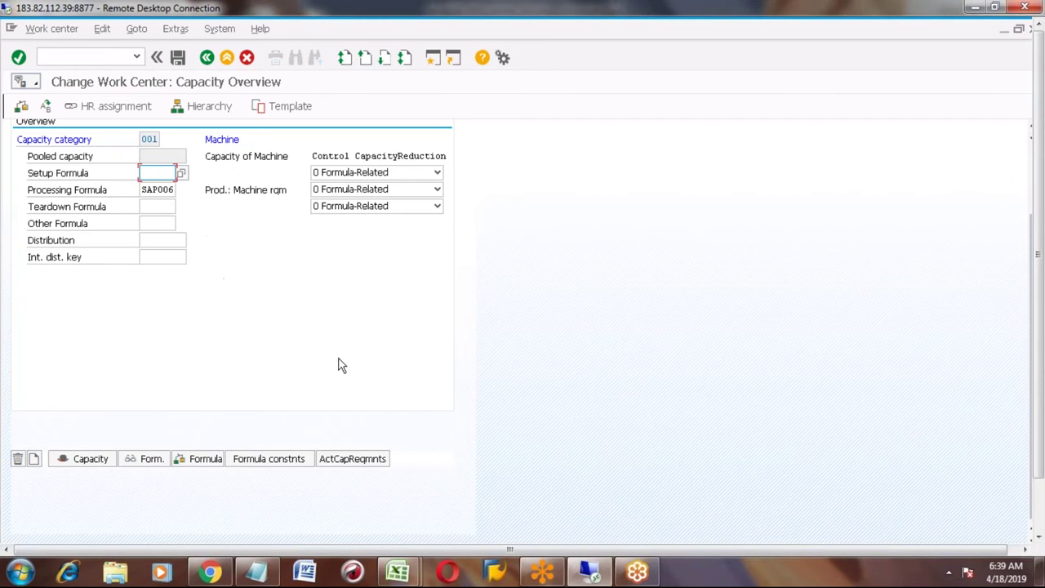
{"action": "left_click", "coordinate": [227, 142]}
{"action": "left_click", "coordinate": [34, 461]}
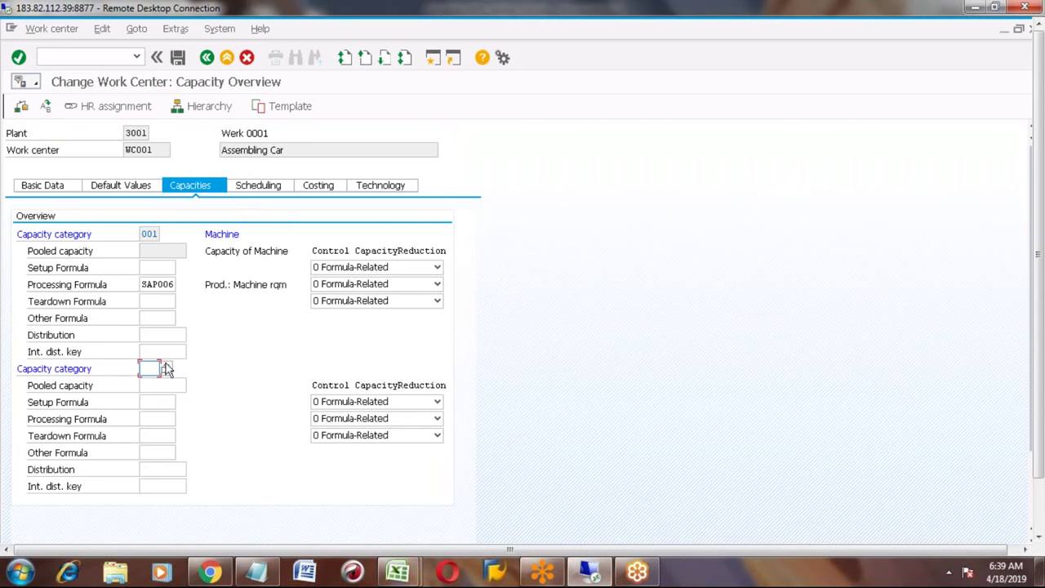
{"action": "left_click", "coordinate": [163, 368]}
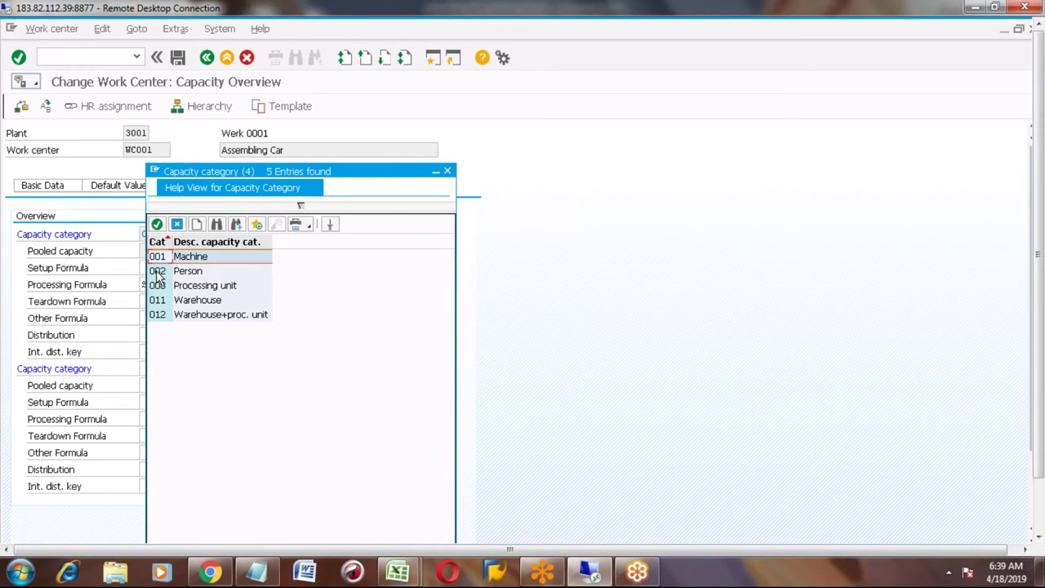
{"action": "left_click", "coordinate": [158, 273]}
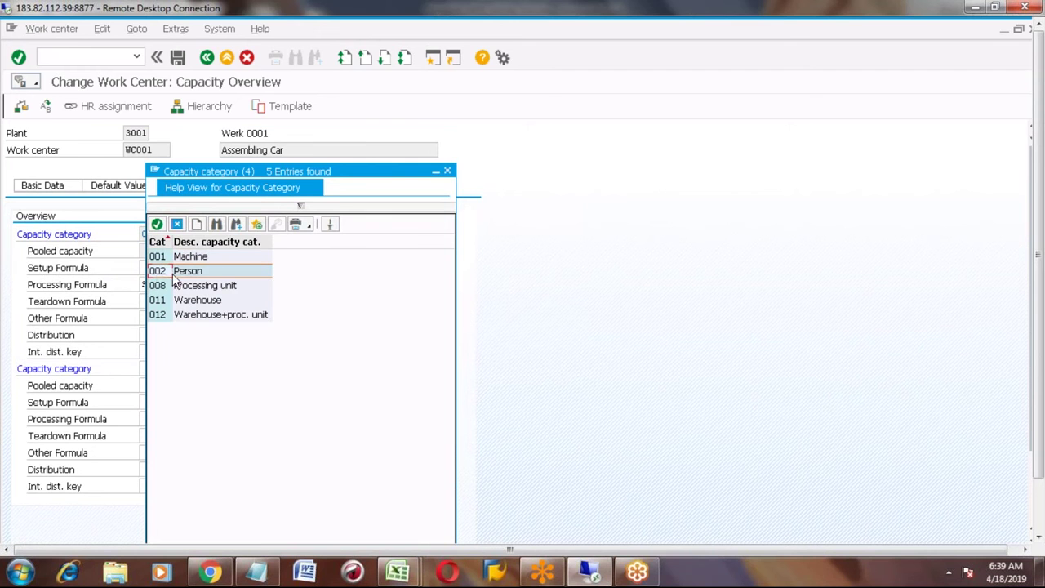
{"action": "double_click", "coordinate": [162, 276]}
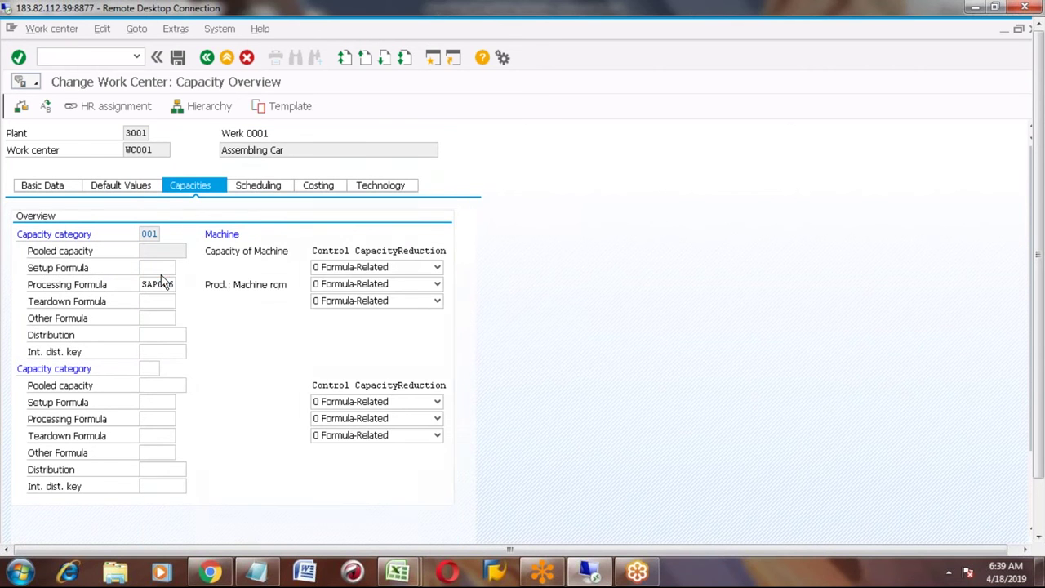
{"action": "key", "text": "Return"}
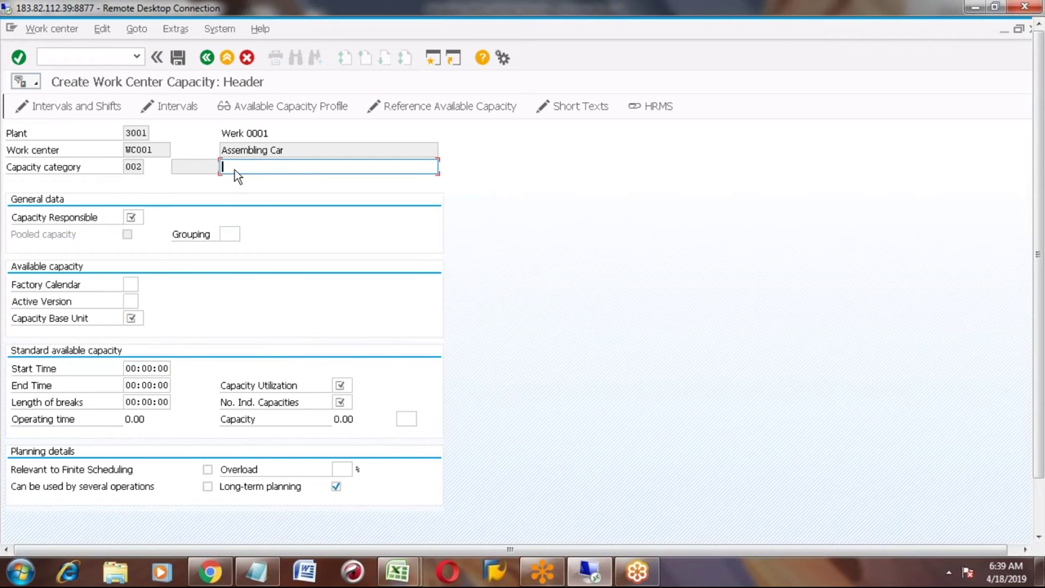
Step: Describe the new capacity as "labour capacity", with capacity responsible 001 and capacity base unit HR
{"action": "type", "text": "labour capacity"}
{"action": "left_click", "coordinate": [130, 217]}
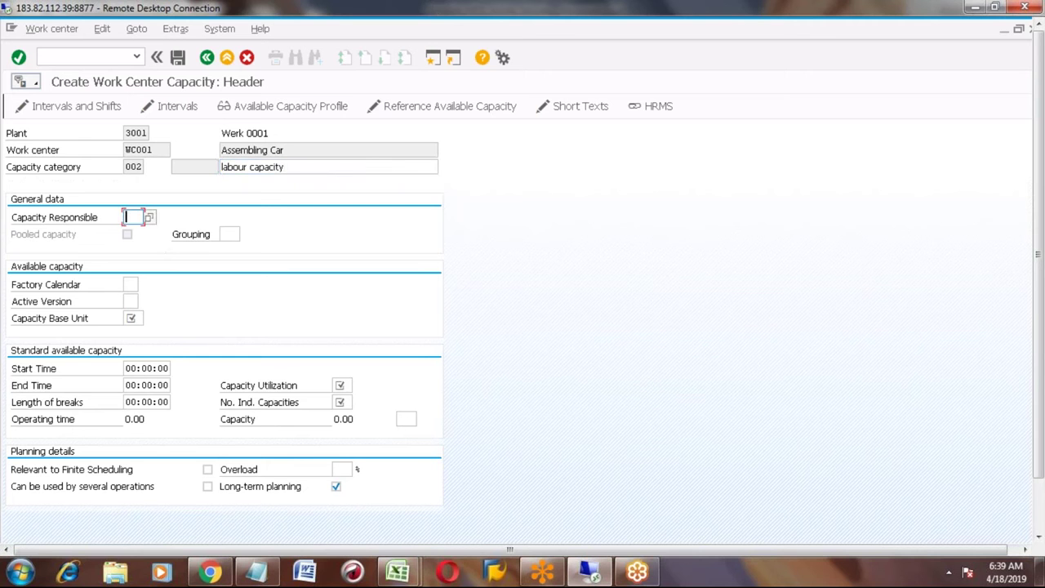
{"action": "type", "text": "001"}
{"action": "left_click", "coordinate": [135, 316]}
{"action": "type", "text": "HR"}
{"action": "left_click", "coordinate": [297, 322]}
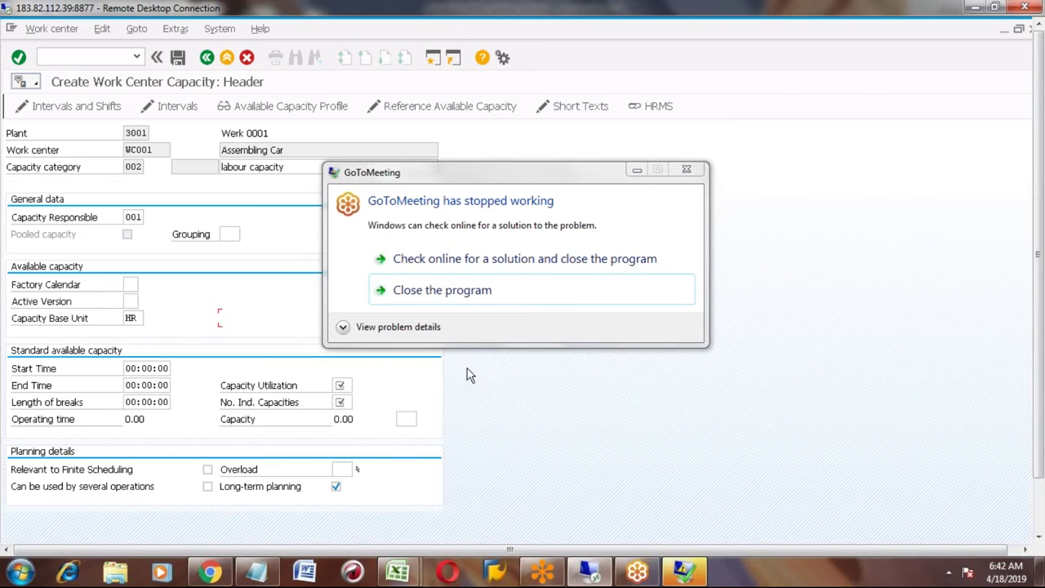
Step: Close the stopped GoToMeeting program and exit work center maintenance to the main menu without saving
{"action": "left_click", "coordinate": [470, 292]}
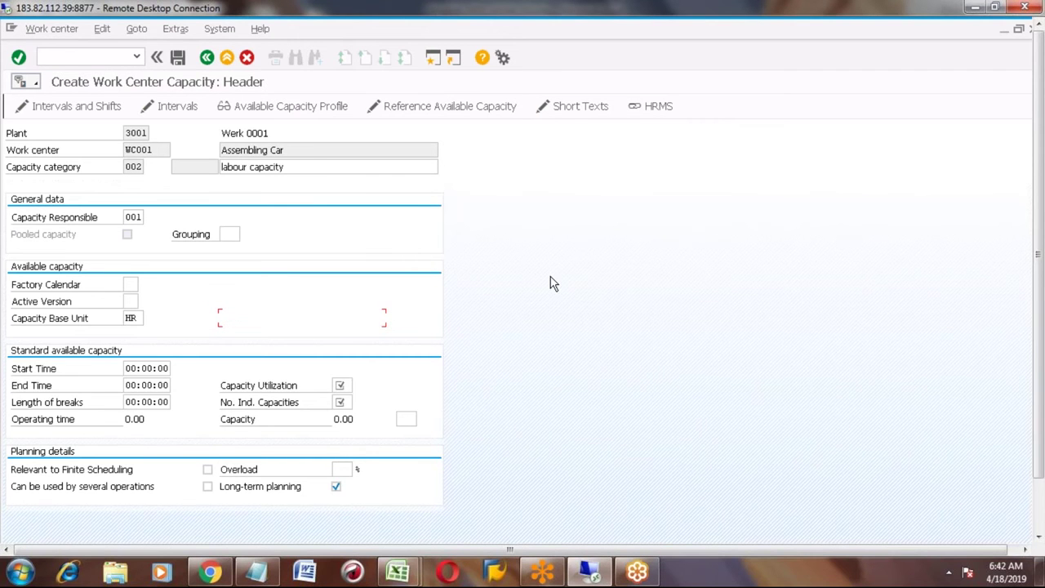
{"action": "left_click", "coordinate": [208, 59]}
{"action": "left_click", "coordinate": [228, 59]}
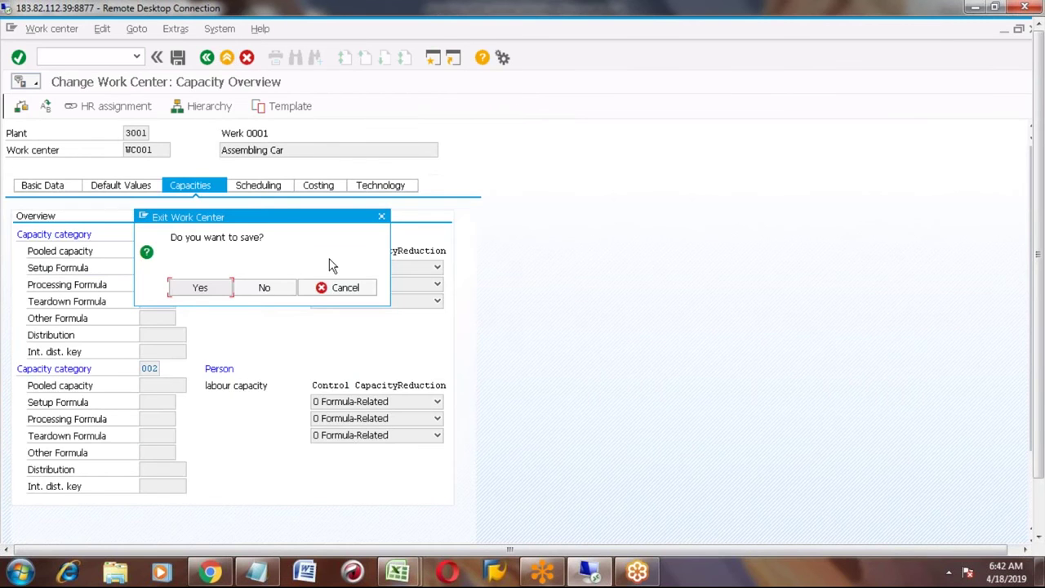
{"action": "left_click", "coordinate": [268, 293]}
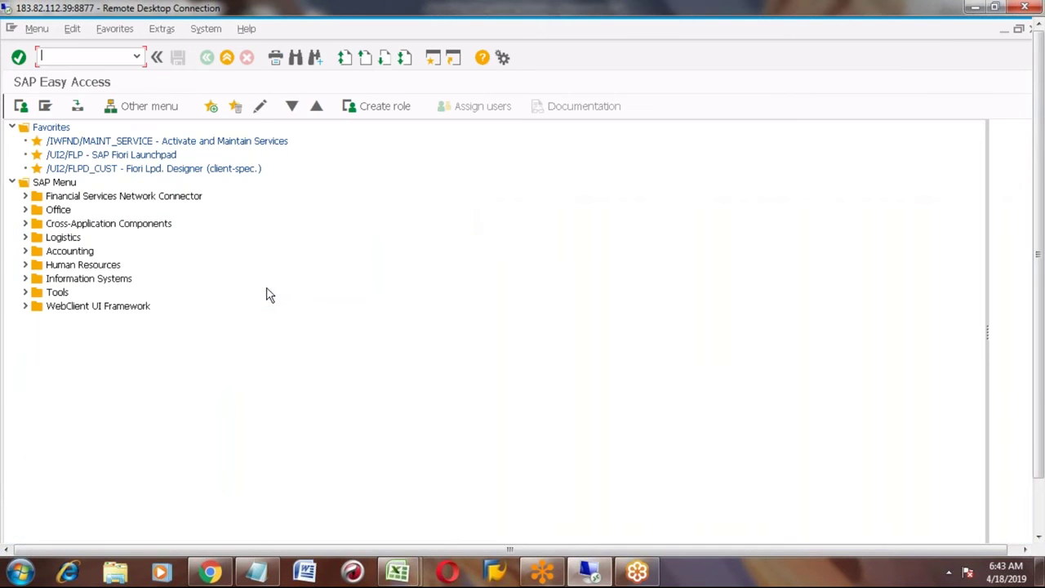
Step: Switch to the Excel notes and review the availability check section in rows 312 to 315
{"action": "left_click", "coordinate": [1039, 523]}
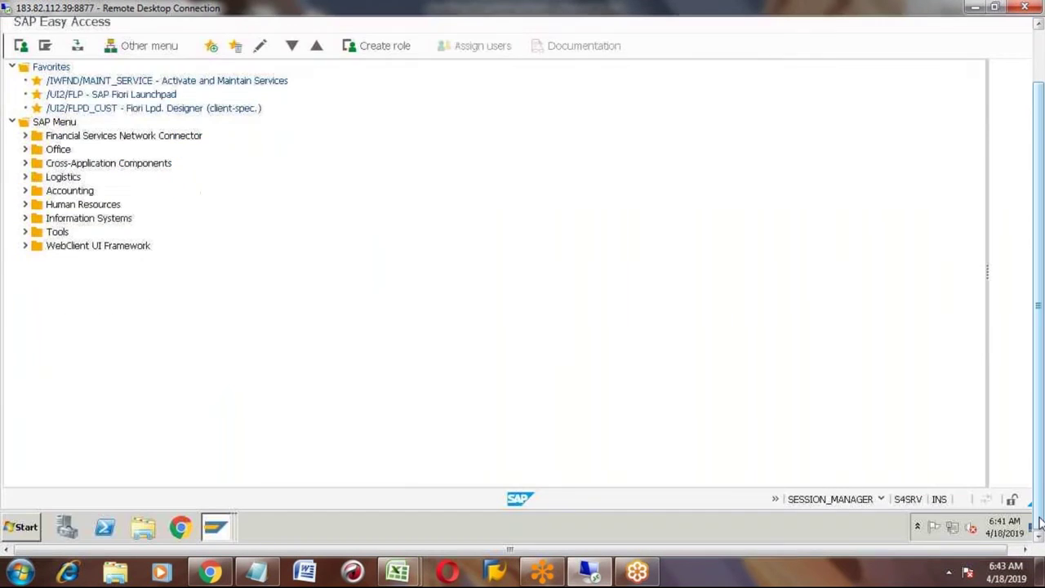
{"action": "left_click", "coordinate": [1040, 57]}
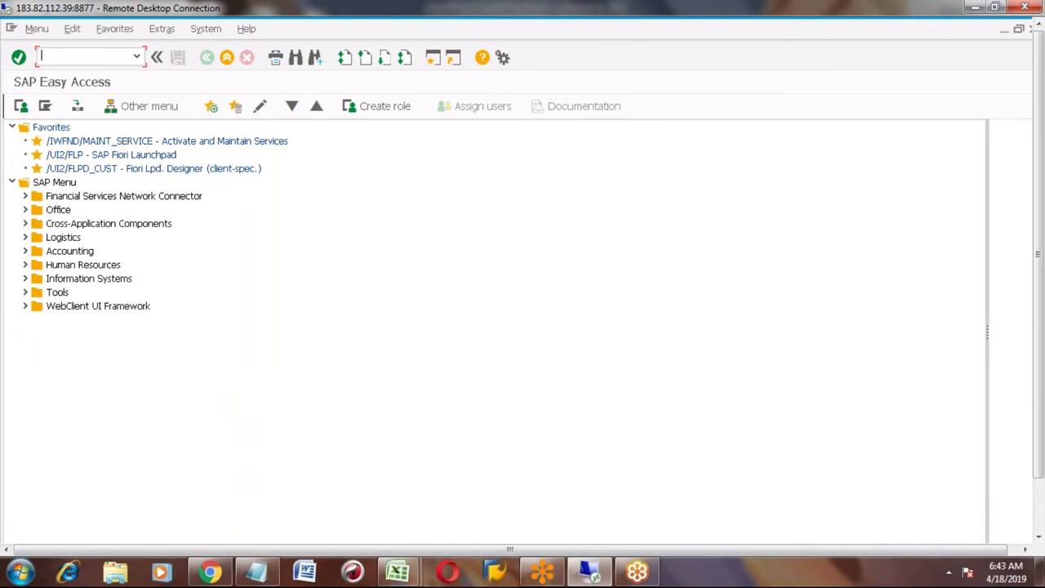
{"action": "mouse_move", "coordinate": [258, 576]}
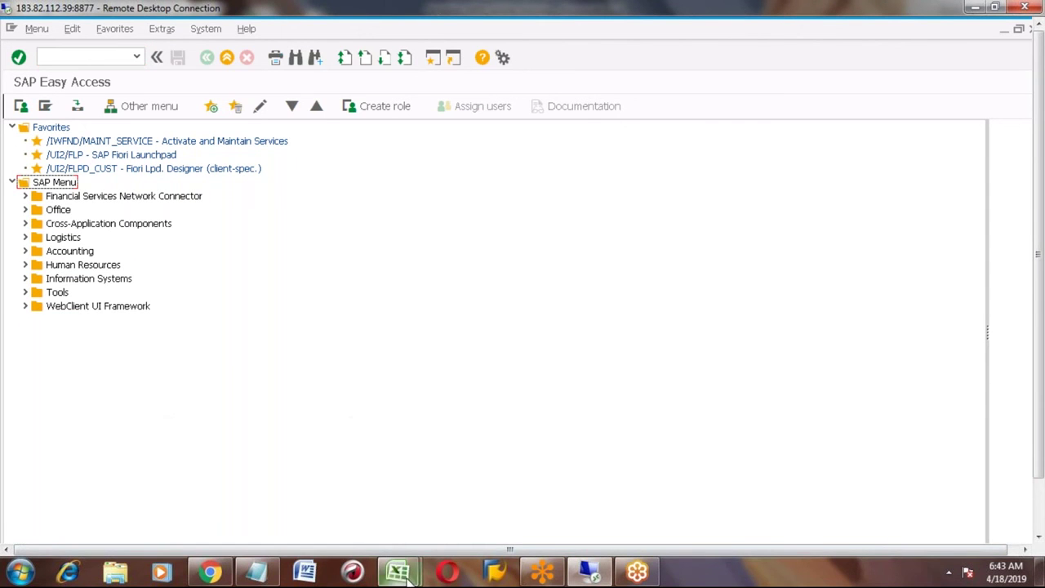
{"action": "mouse_move", "coordinate": [412, 563]}
{"action": "left_click", "coordinate": [478, 490]}
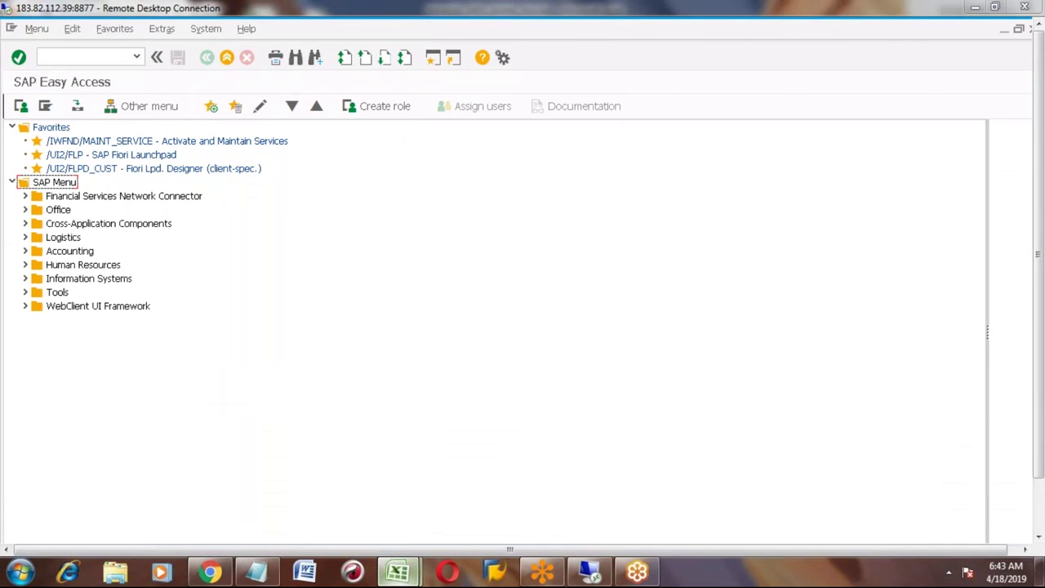
{"action": "left_click", "coordinate": [95, 397]}
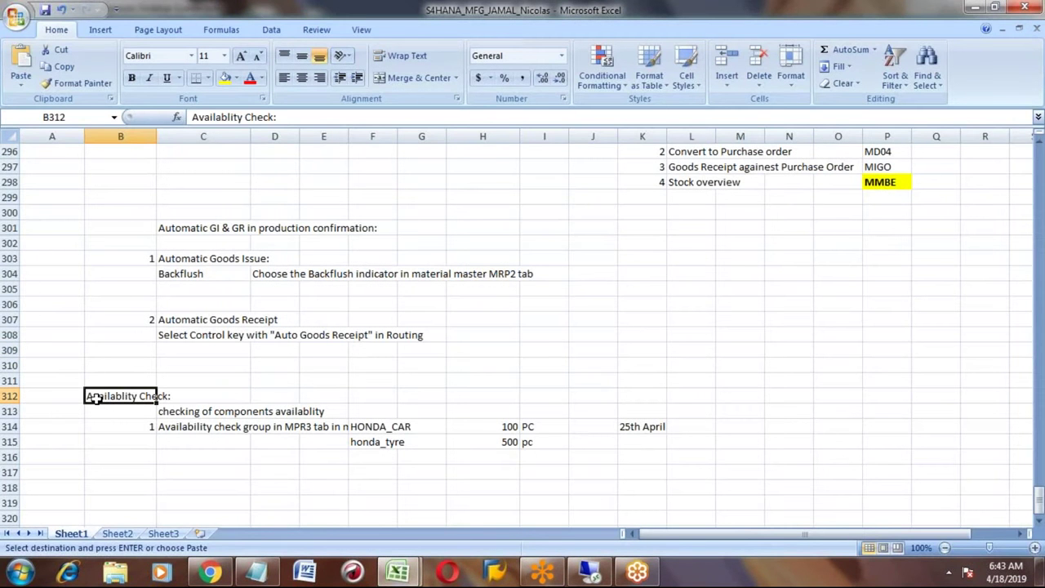
{"action": "key", "text": "Down"}
{"action": "key", "text": "Down"}
{"action": "key", "text": "Down"}
{"action": "key", "text": "Up"}
{"action": "key", "text": "Up"}
{"action": "key", "text": "Up"}
{"action": "key", "text": "Down"}
{"action": "key", "text": "Down"}
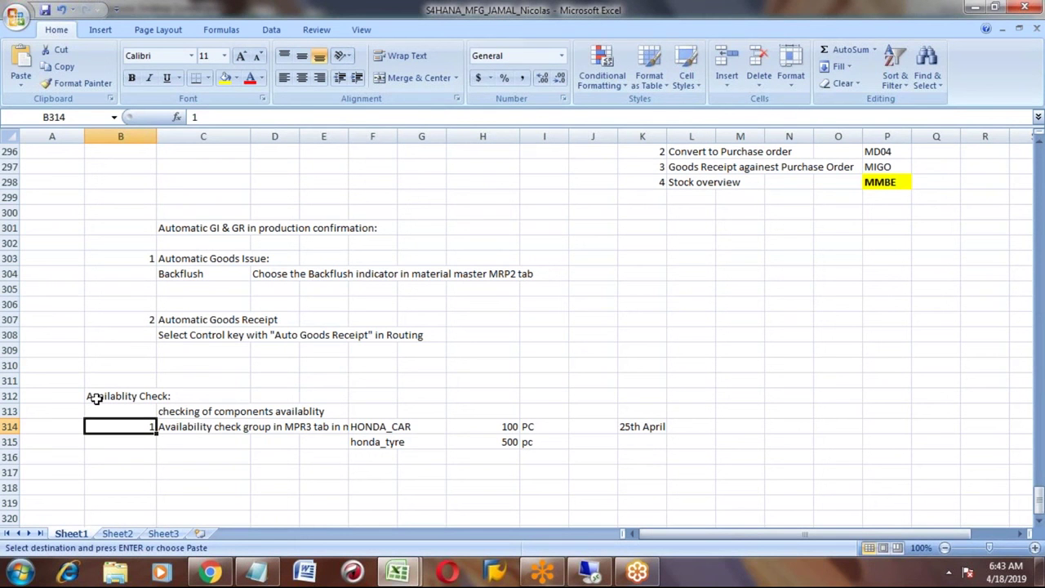
{"action": "key", "text": "Right"}
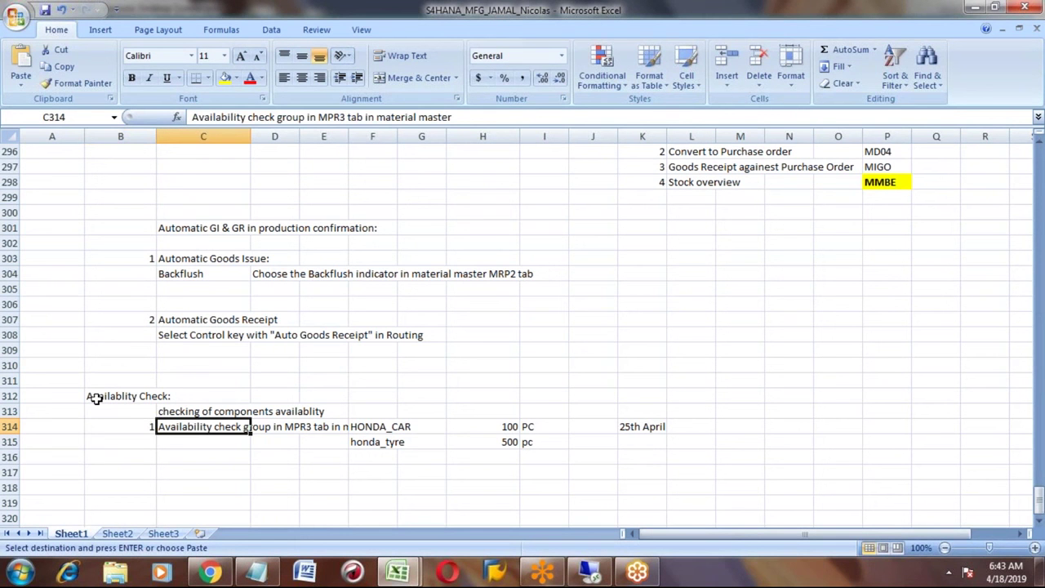
{"action": "key", "text": "Down"}
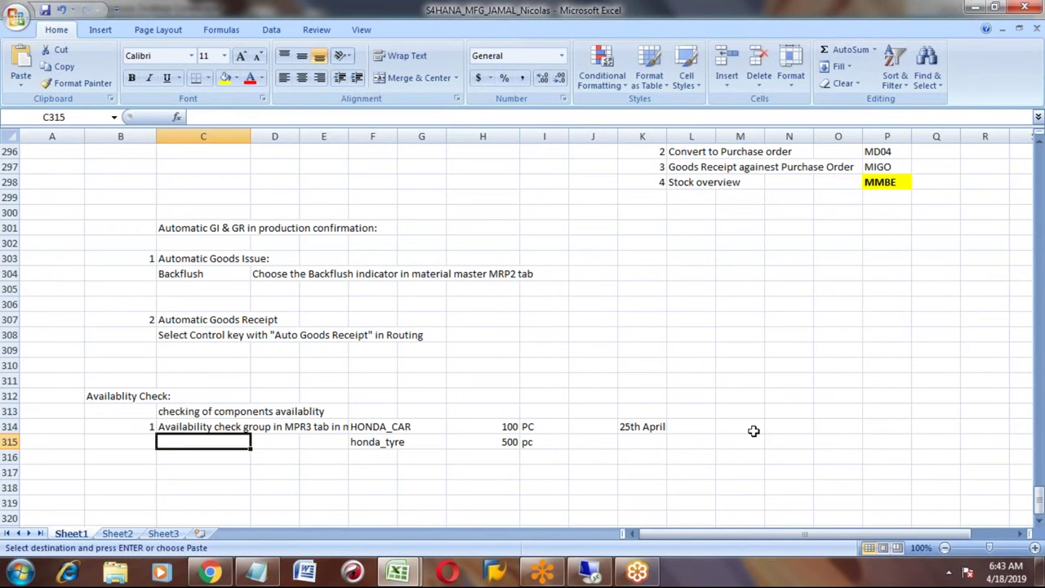
Step: Return to the SAP remote session and display the stock/requirements list for material HONDA_CAR in plant 3001
{"action": "left_click", "coordinate": [588, 571]}
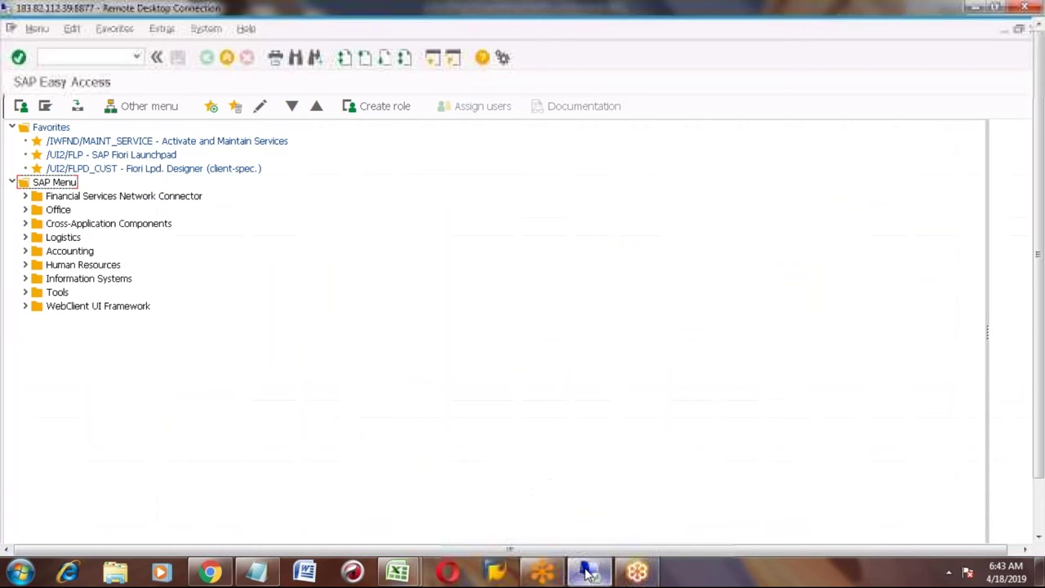
{"action": "left_click", "coordinate": [79, 58]}
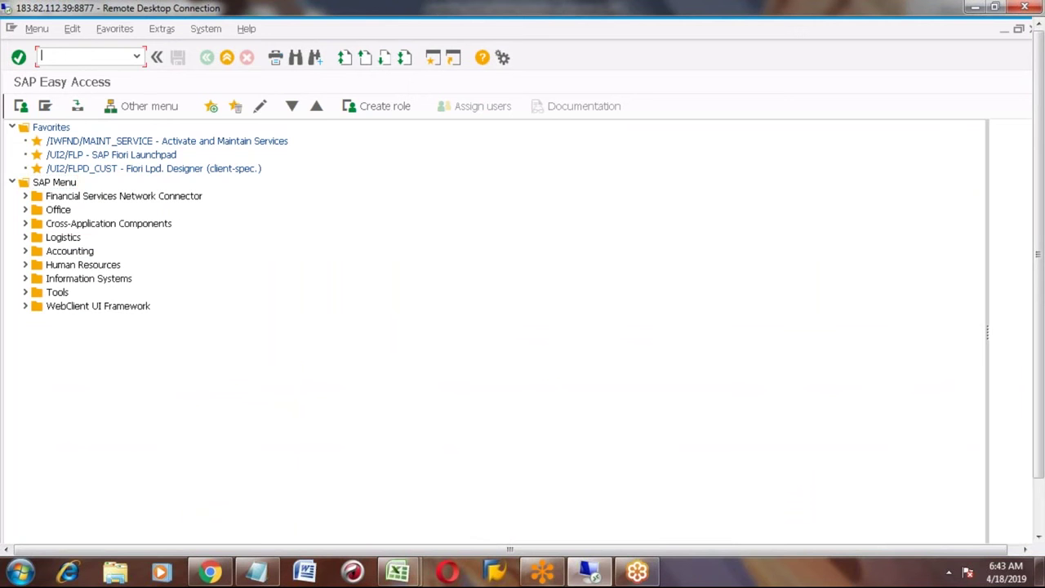
{"action": "type", "text": "ME21N"}
{"action": "key", "text": "Return"}
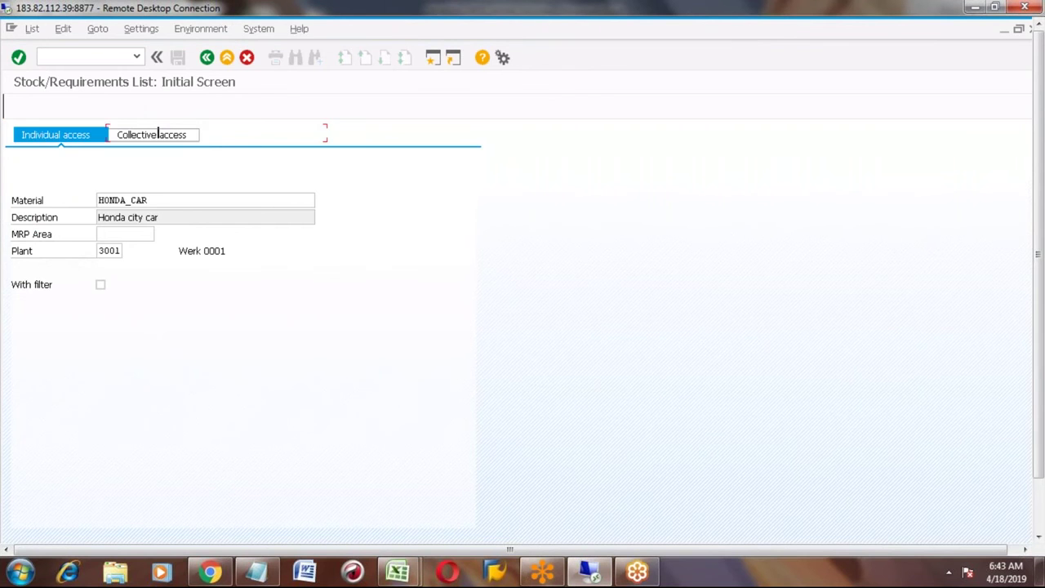
{"action": "key", "text": "Return"}
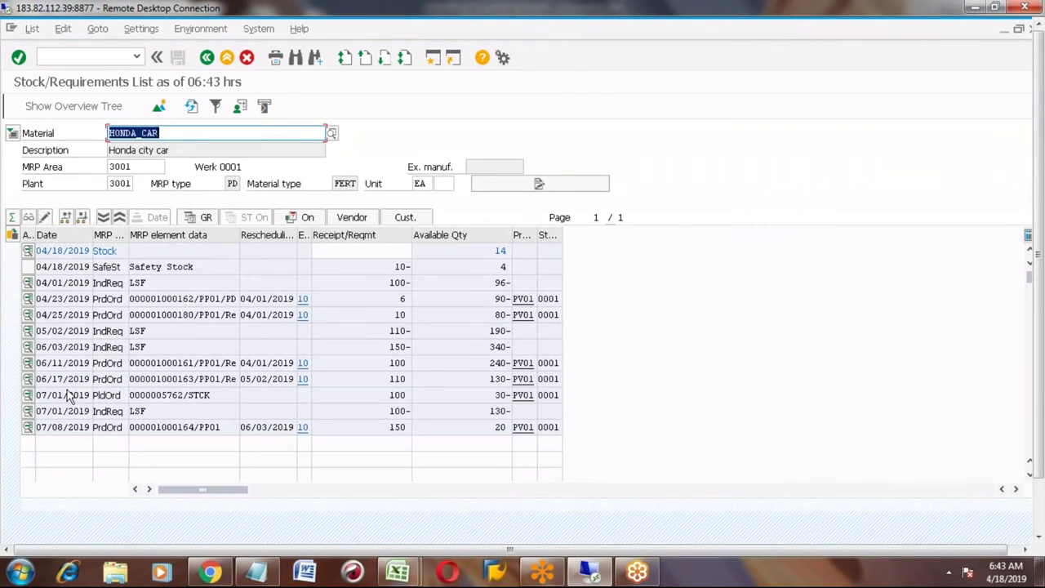
Step: Open the production order dated 06/17/2019 for change and display its component overview
{"action": "left_click", "coordinate": [27, 380]}
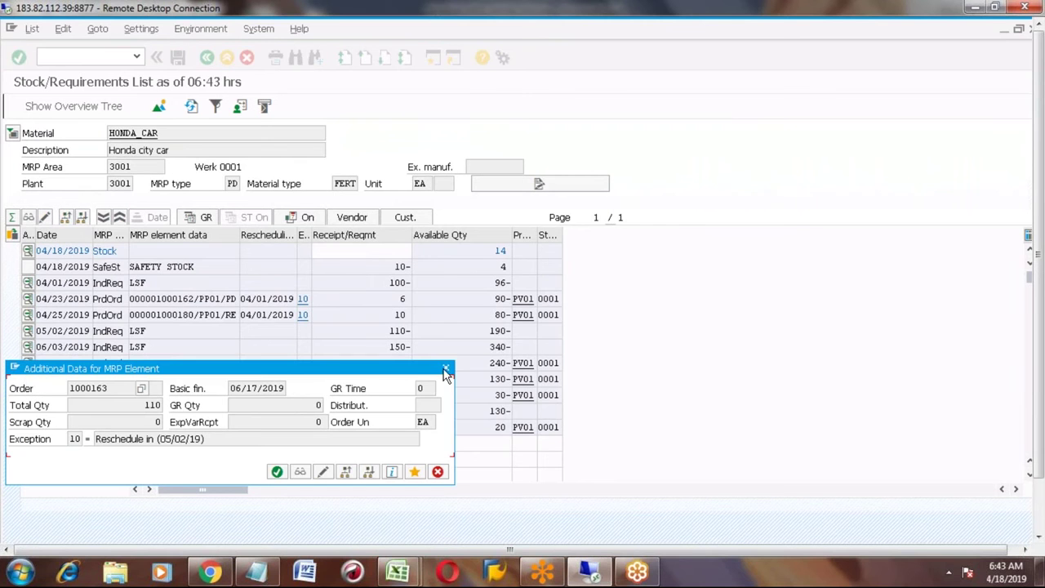
{"action": "left_click", "coordinate": [325, 474]}
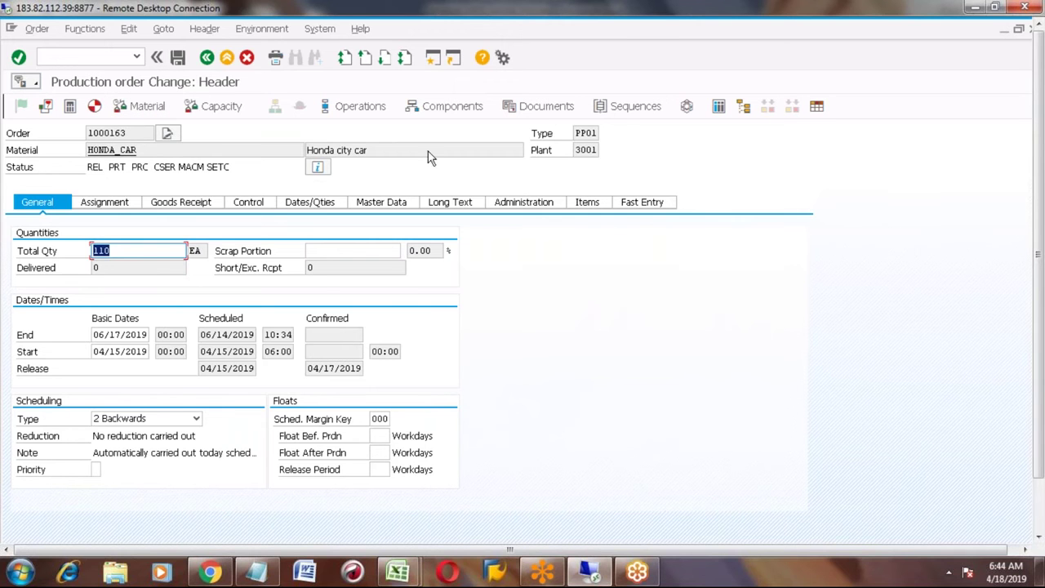
{"action": "left_click", "coordinate": [437, 110]}
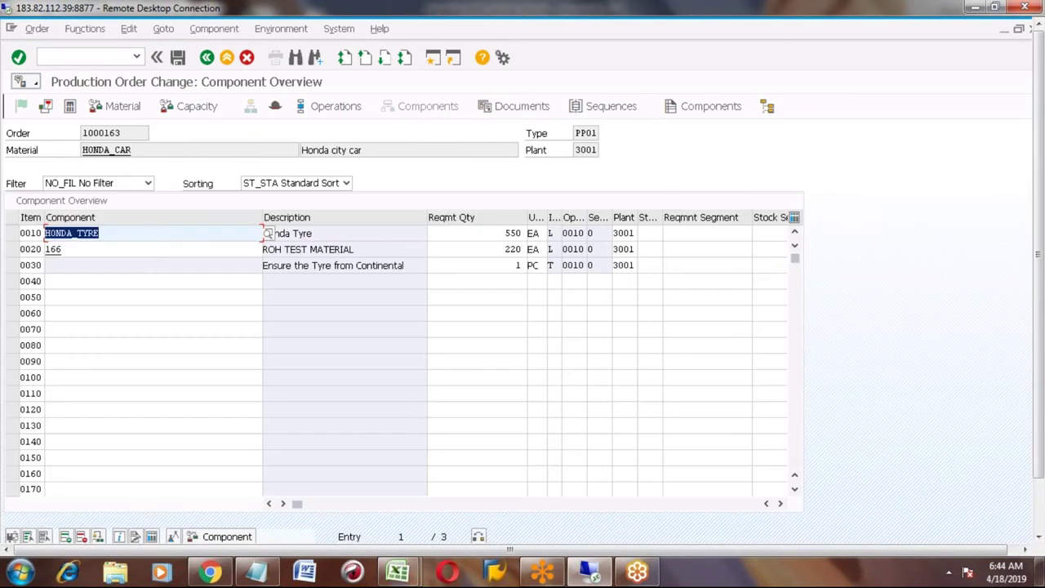
Step: Review the required quantities of components HONDA_TYRE and 166, run the order's material availability check and read its result
{"action": "left_click", "coordinate": [114, 233]}
{"action": "left_click", "coordinate": [62, 250]}
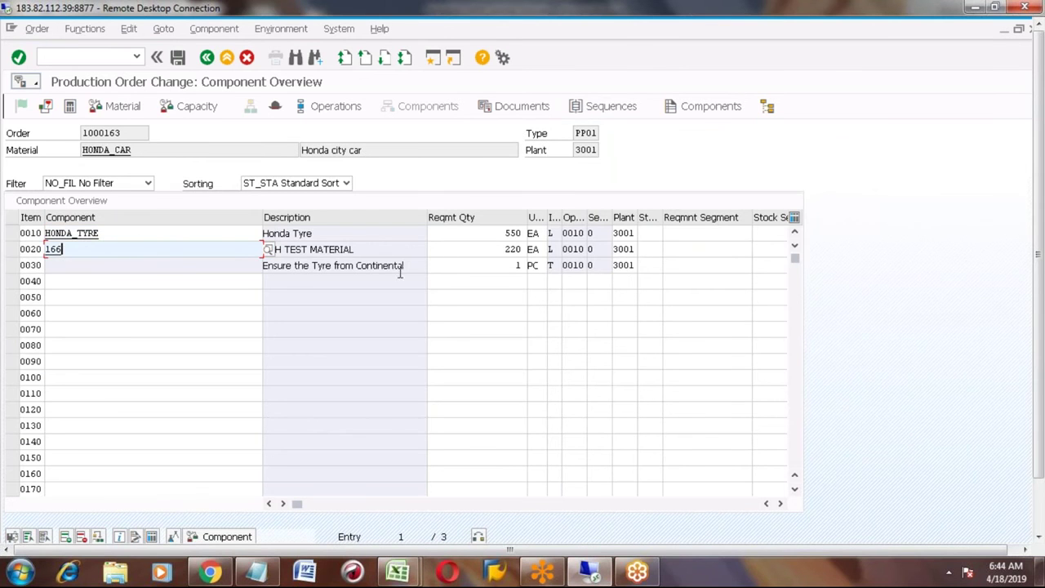
{"action": "left_click", "coordinate": [496, 232]}
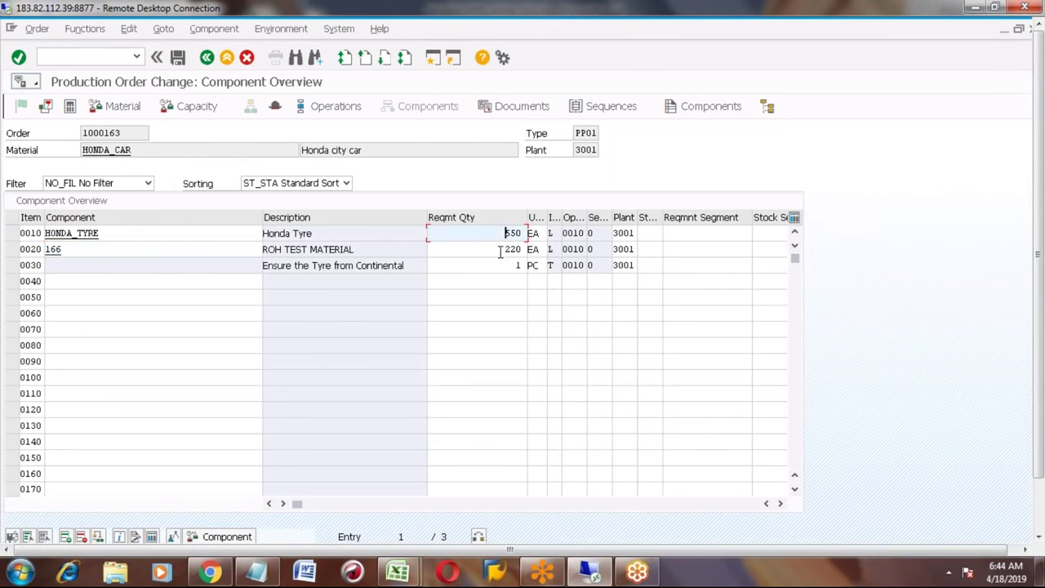
{"action": "left_click", "coordinate": [498, 249]}
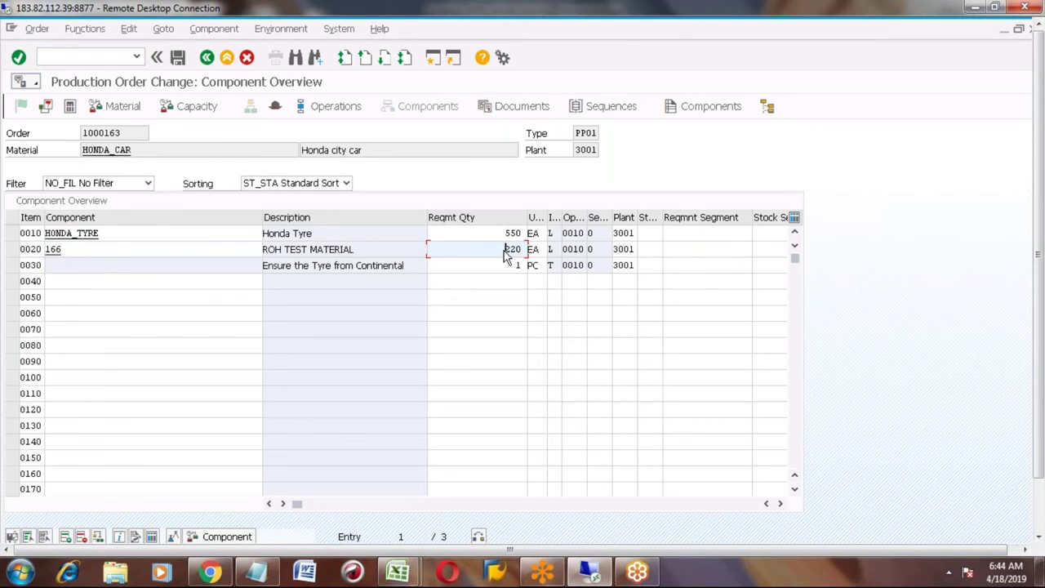
{"action": "left_click", "coordinate": [115, 108]}
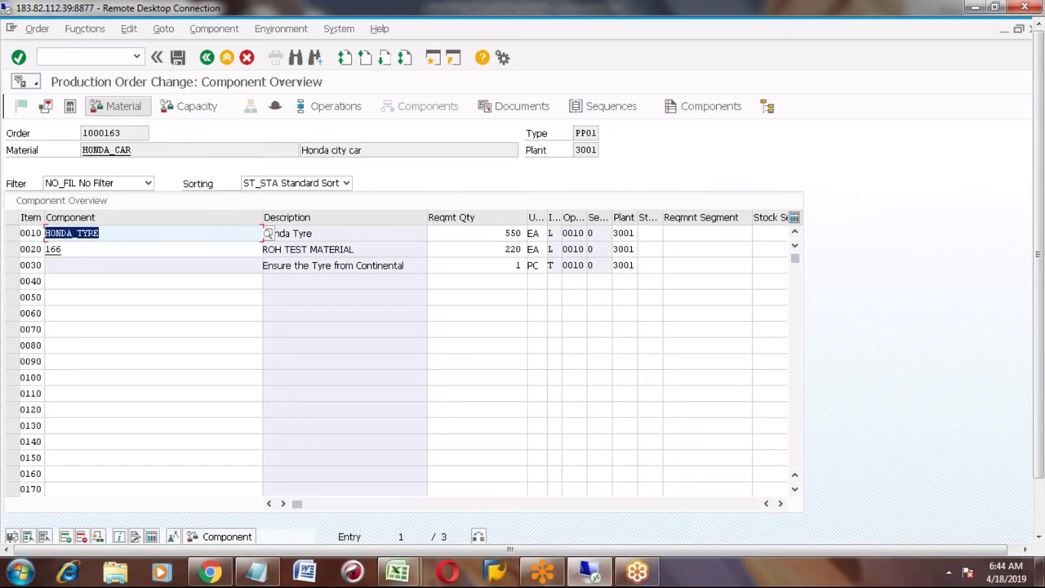
{"action": "left_click", "coordinate": [1041, 523]}
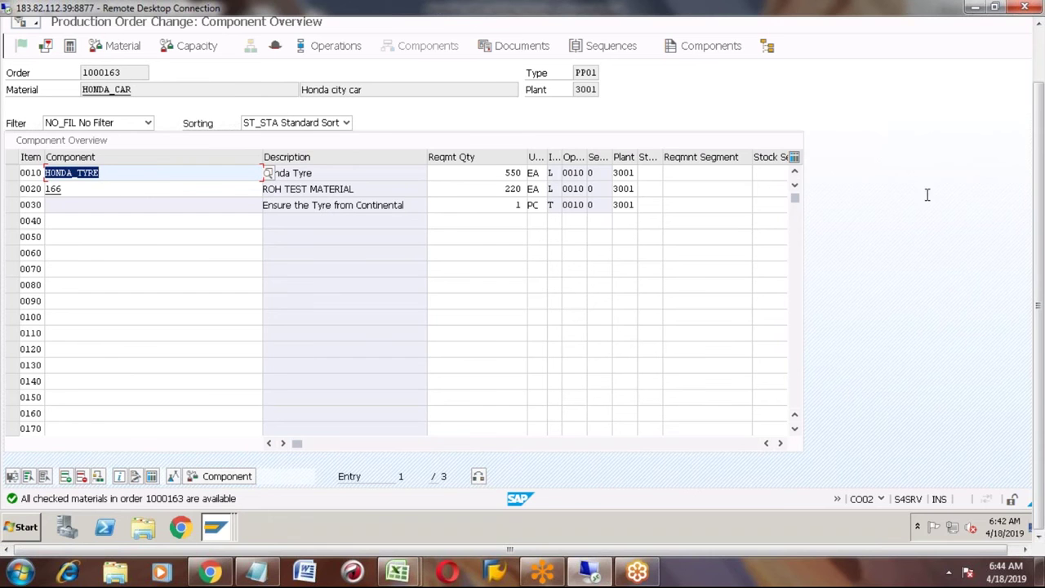
{"action": "left_click", "coordinate": [1037, 54]}
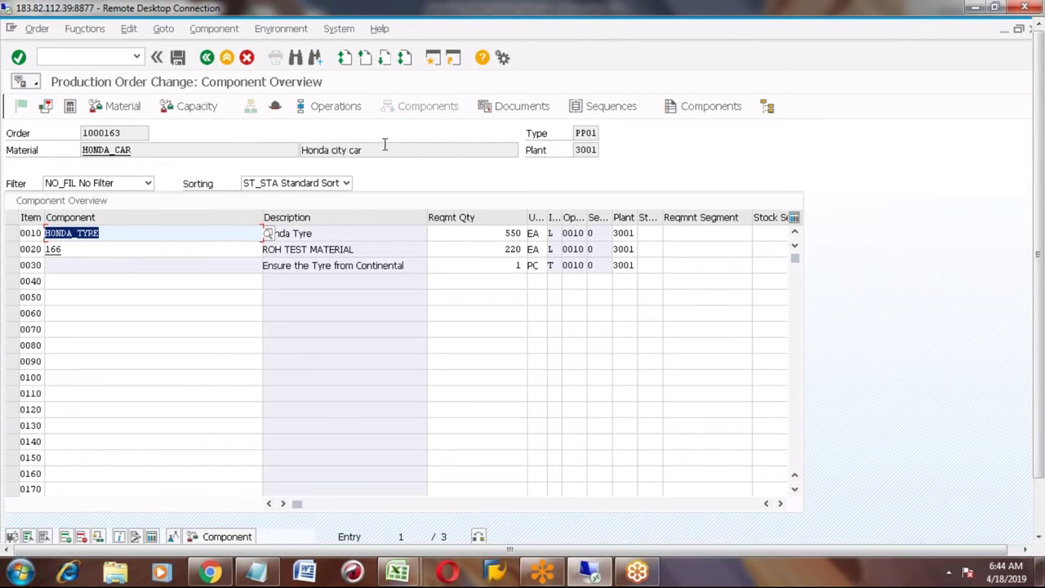
Step: Open the stock overview transaction MMBE in a new session
{"action": "left_click", "coordinate": [434, 61]}
{"action": "type", "text": "MMBE"}
{"action": "key", "text": "Return"}
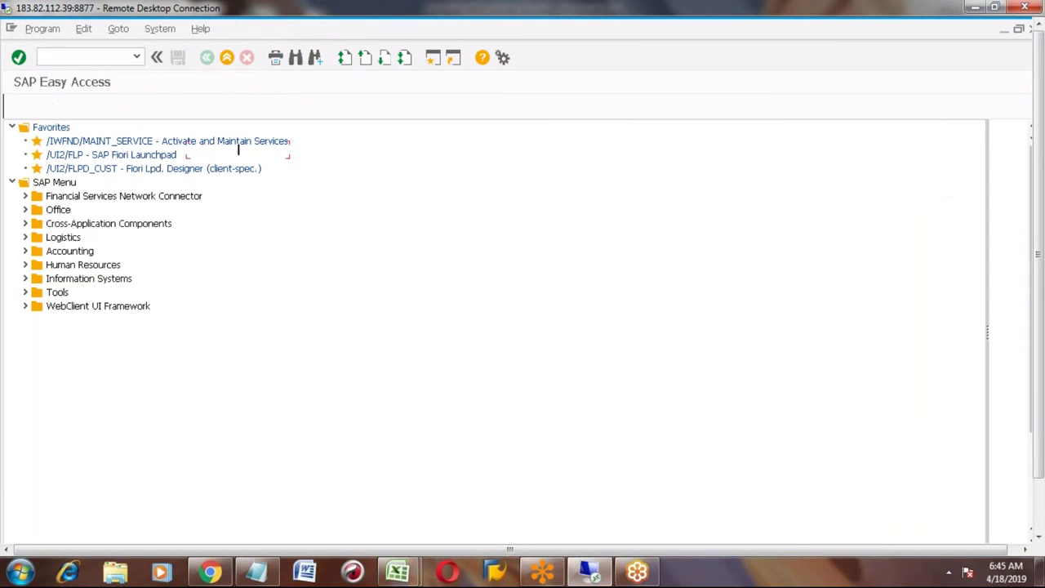
Step: Display the stock overview for material HONDA_TYRE in plant 3001 and examine the unrestricted stock in storage location 0001
{"action": "key", "text": "End"}
{"action": "key", "text": "BackSpace"}
{"action": "key", "text": "BackSpace"}
{"action": "key", "text": "BackSpace"}
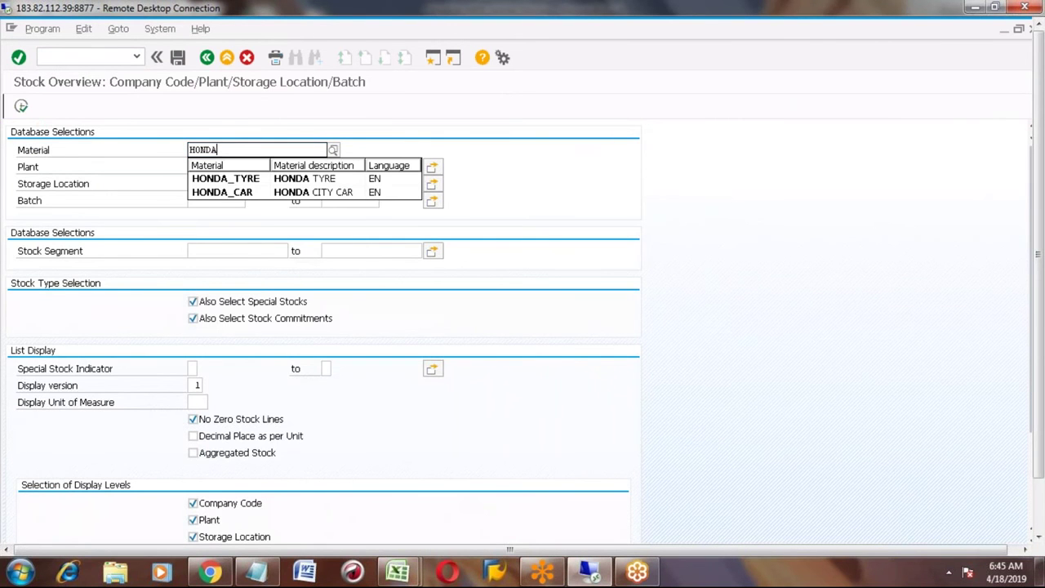
{"action": "type", "text": "_"}
{"action": "key", "text": "Down"}
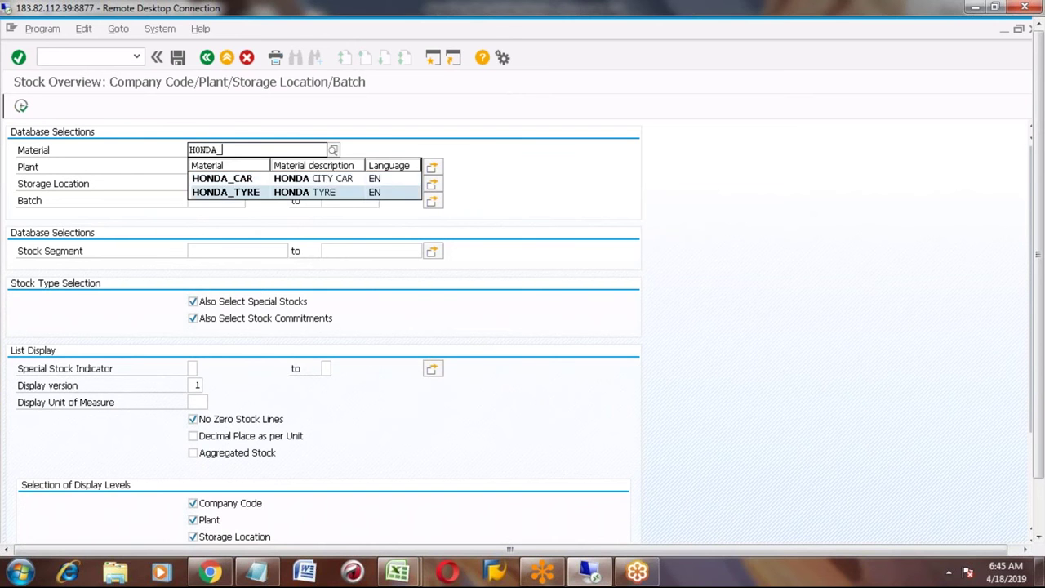
{"action": "key", "text": "Return"}
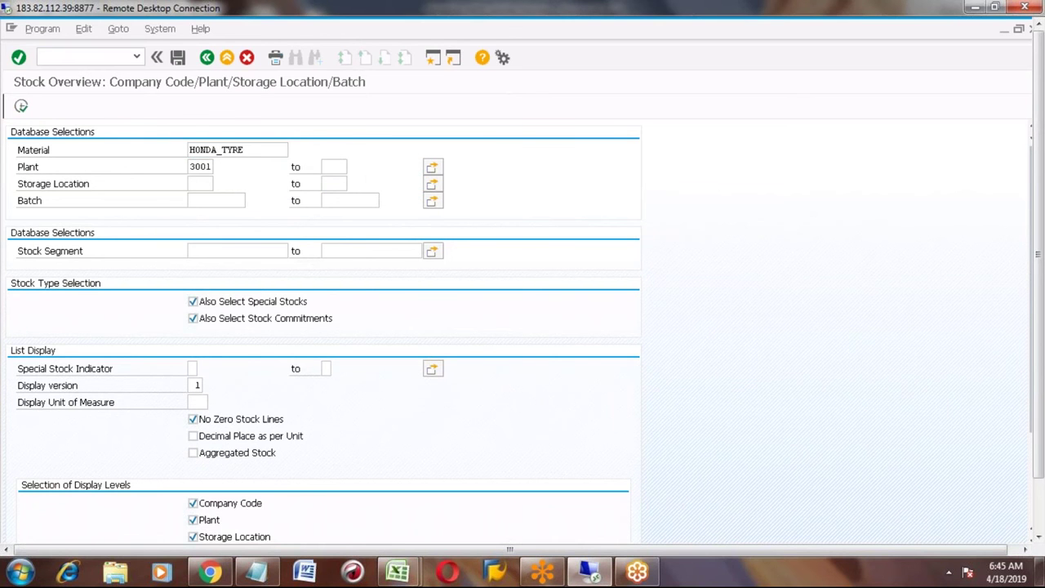
{"action": "key", "text": "F8"}
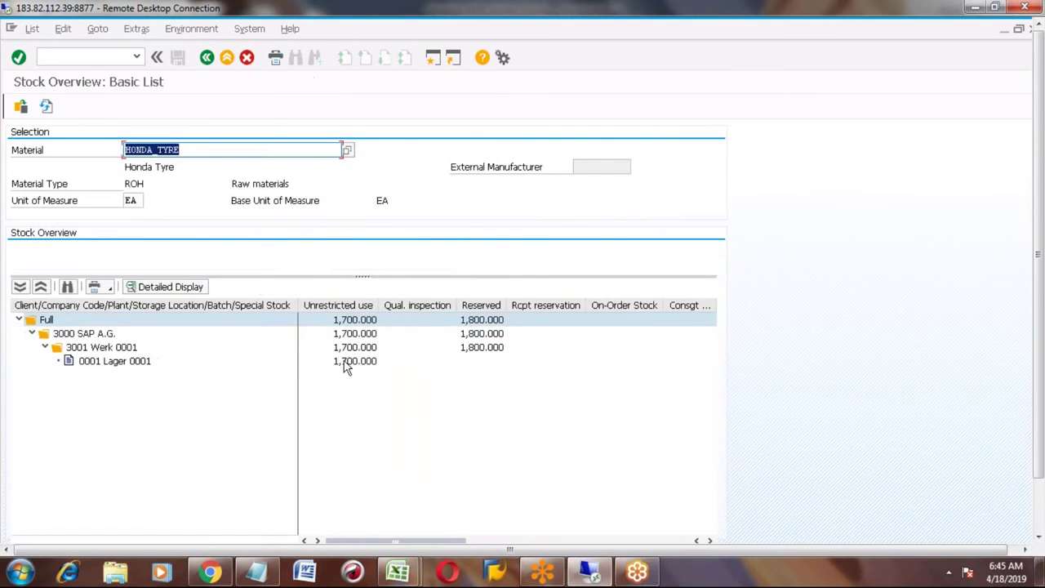
{"action": "left_click", "coordinate": [345, 364]}
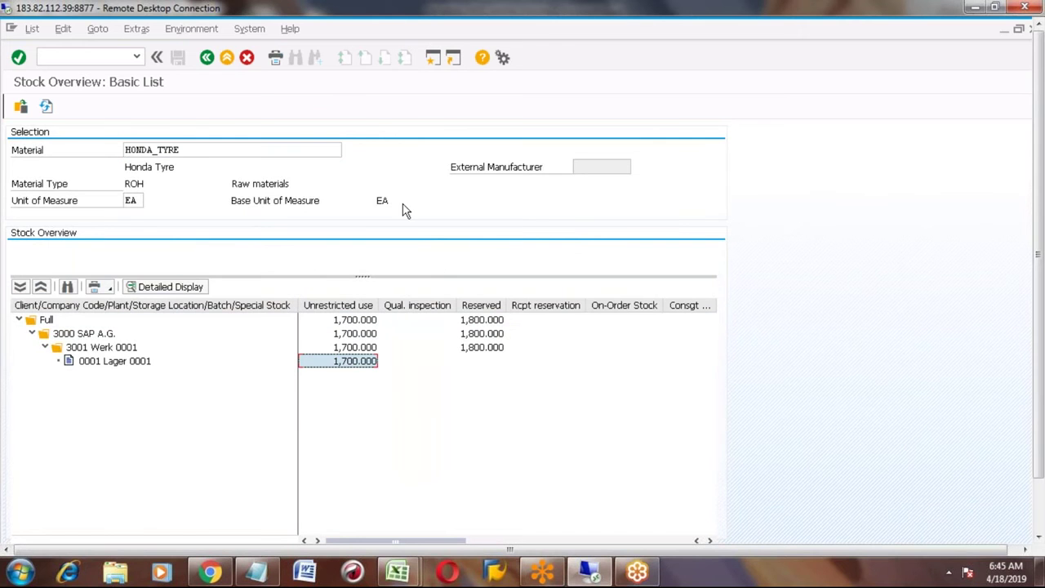
Step: Switch back to the production order change session and return from the component overview to the order header
{"action": "key", "text": "alt+Tab"}
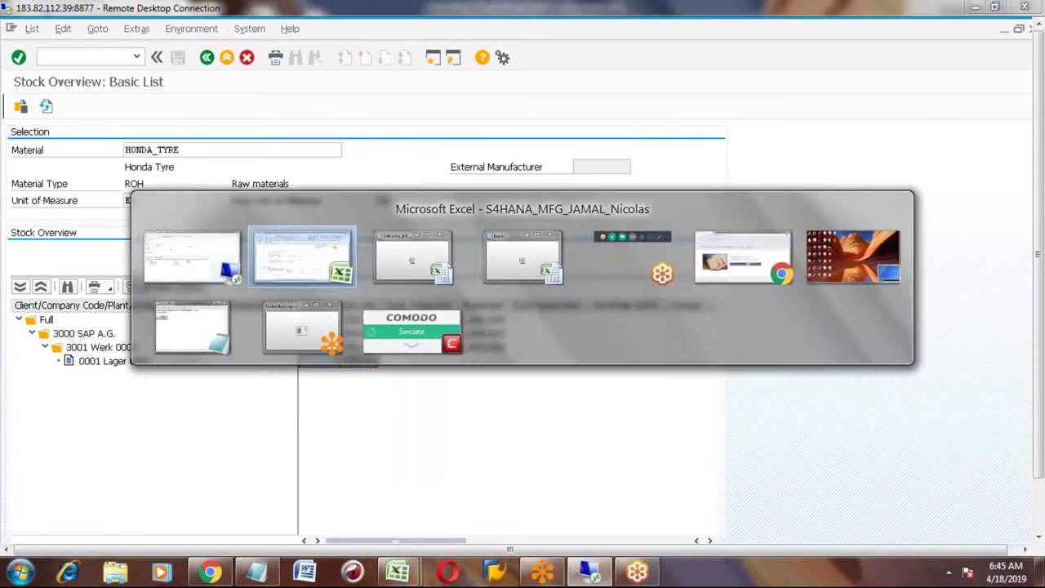
{"action": "left_click", "coordinate": [1041, 512]}
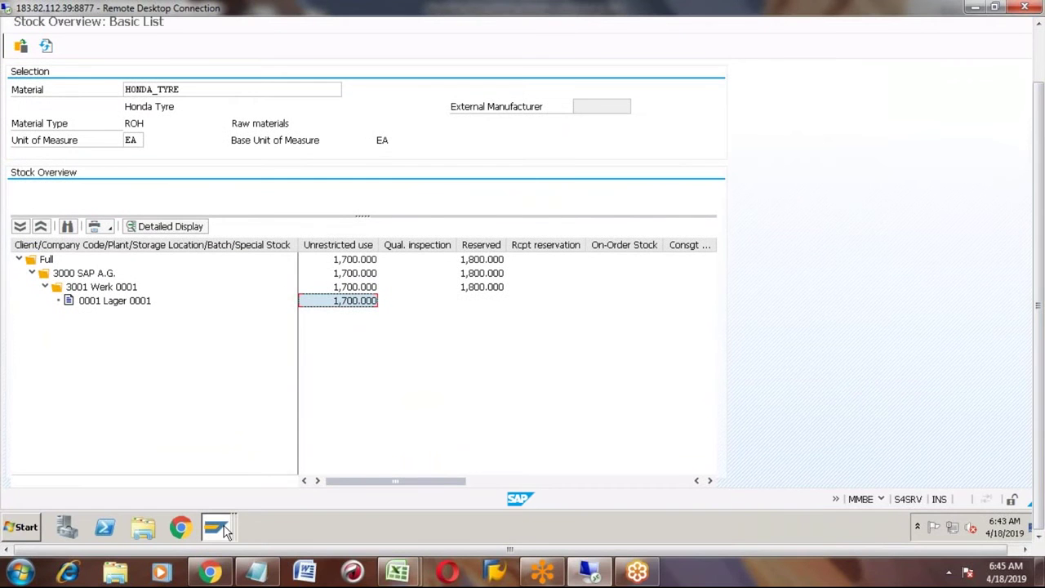
{"action": "mouse_move", "coordinate": [227, 532]}
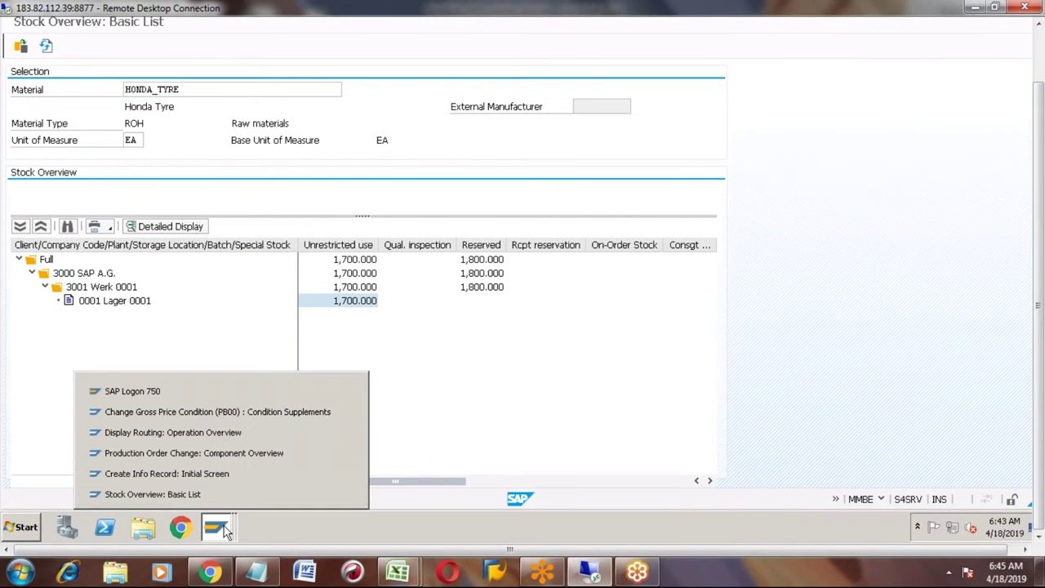
{"action": "left_click", "coordinate": [184, 452]}
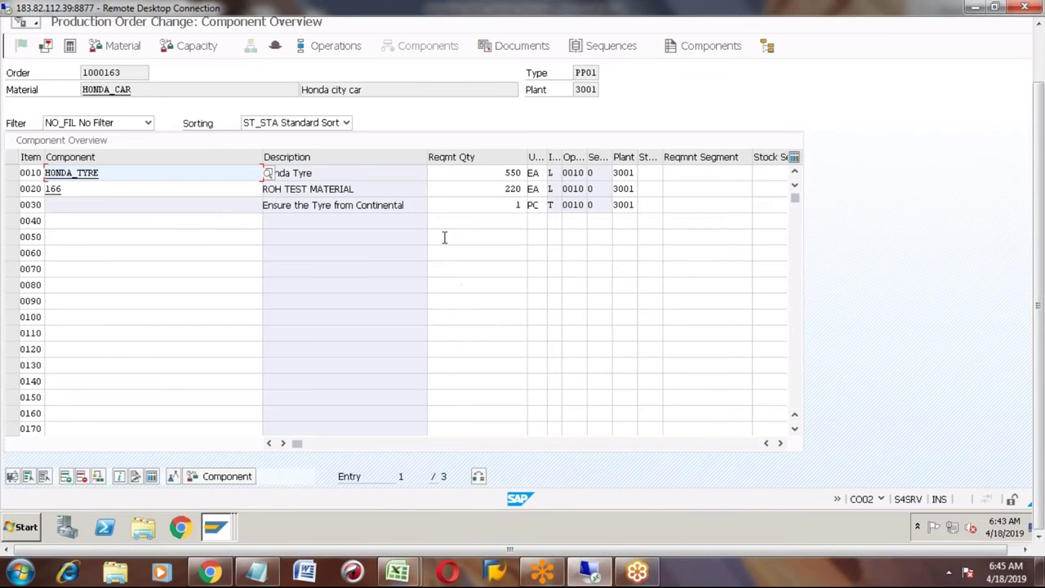
{"action": "scroll", "coordinate": [1038, 305], "scroll_direction": "up", "scroll_amount": 2}
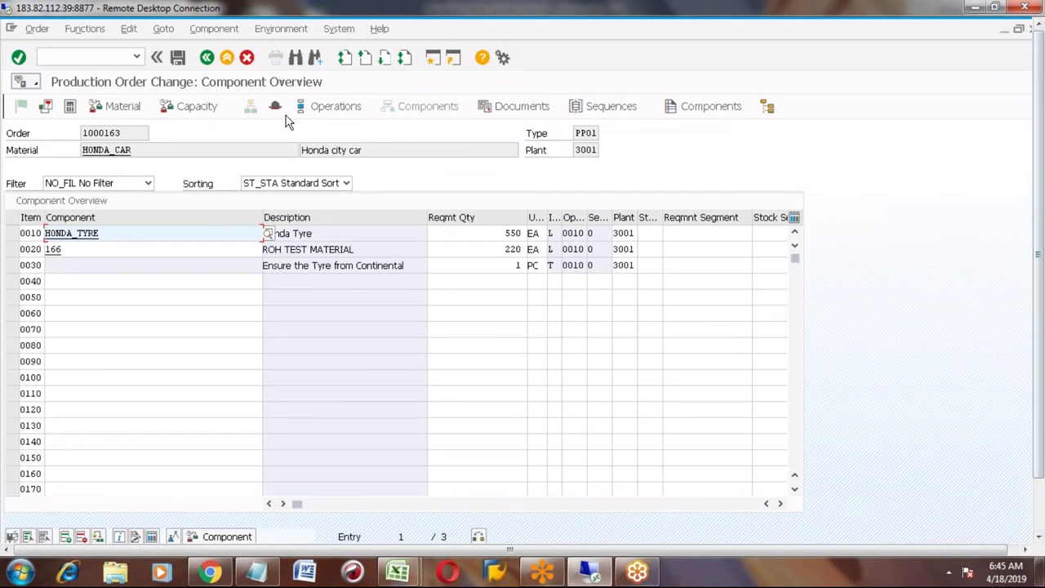
{"action": "left_click", "coordinate": [206, 59]}
Step: Set the production order's total quantity to 1000 EA
{"action": "left_click", "coordinate": [119, 251]}
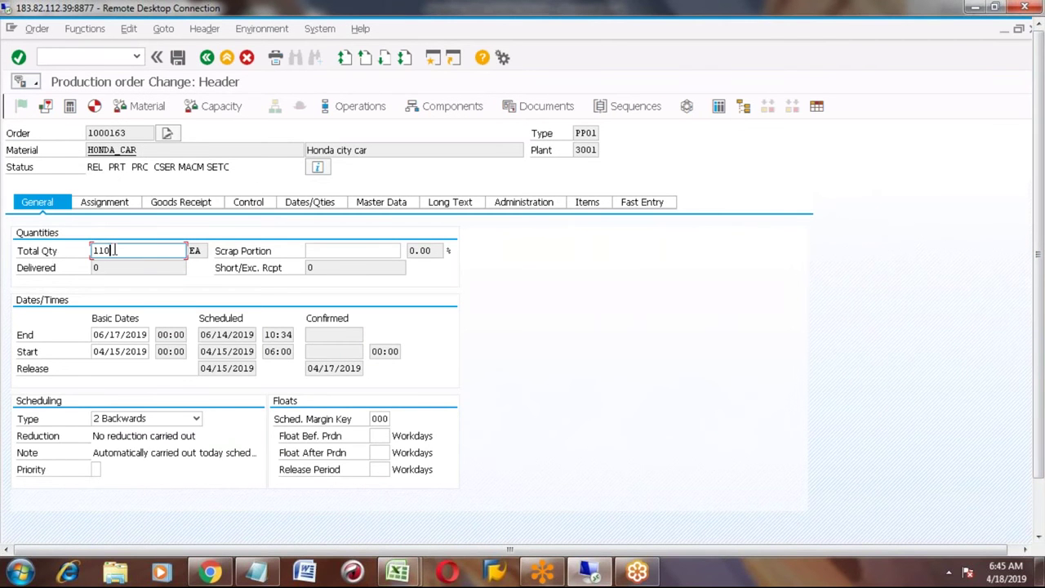
{"action": "key", "text": "BackSpace"}
{"action": "key", "text": "BackSpace"}
{"action": "key", "text": "BackSpace"}
{"action": "type", "text": "1000"}
{"action": "key", "text": "Return"}
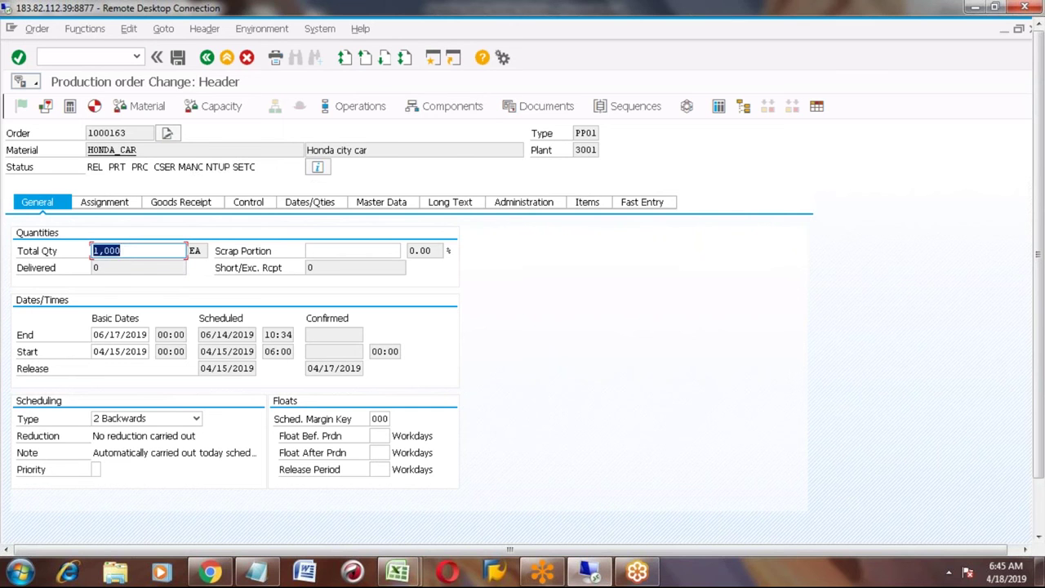
Step: Review the component requirements, rerun the material availability check and open the missing parts overview
{"action": "left_click", "coordinate": [448, 109]}
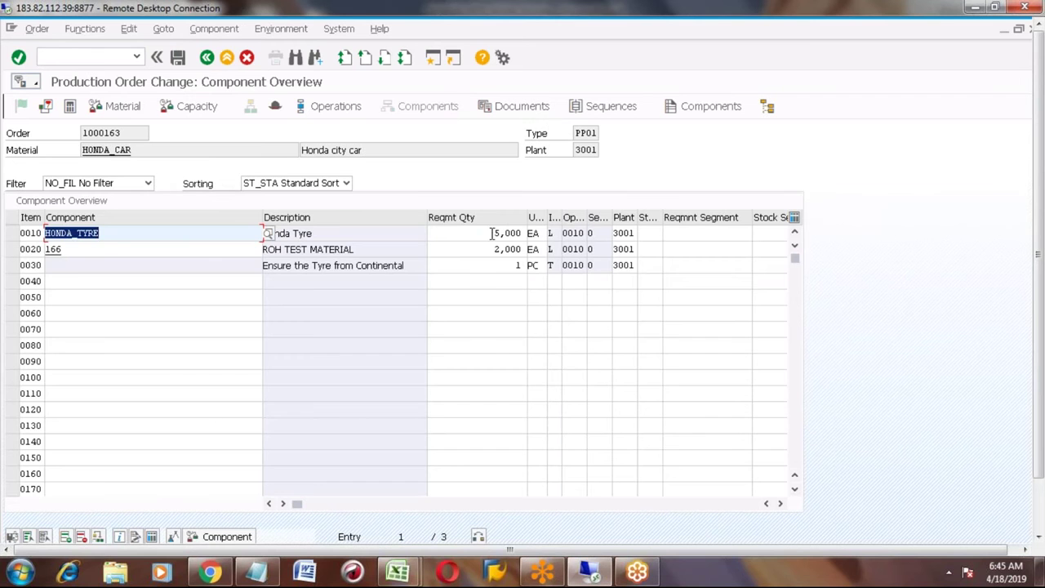
{"action": "left_click", "coordinate": [490, 234]}
{"action": "left_click", "coordinate": [485, 248]}
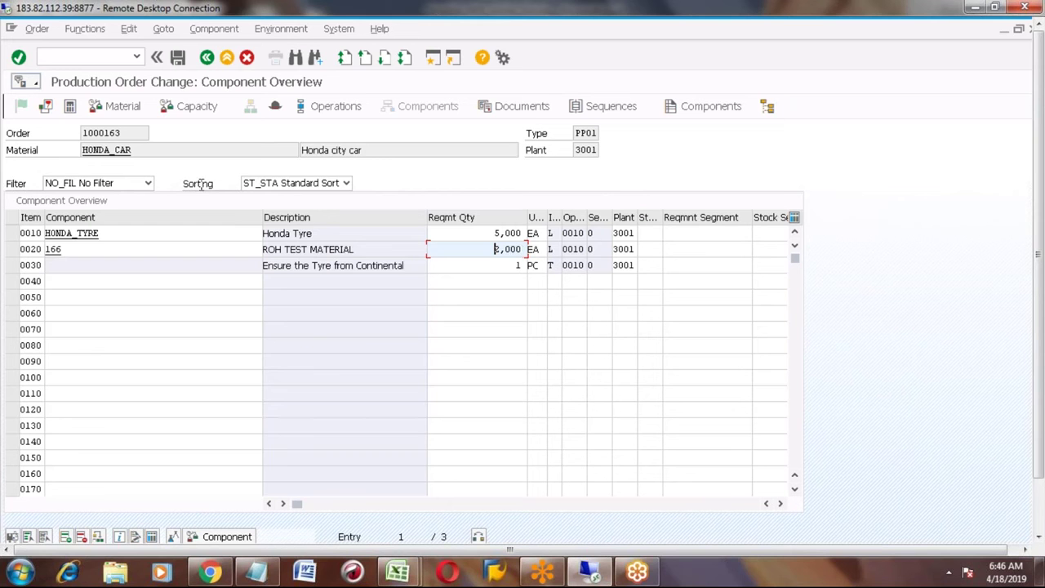
{"action": "left_click", "coordinate": [127, 115]}
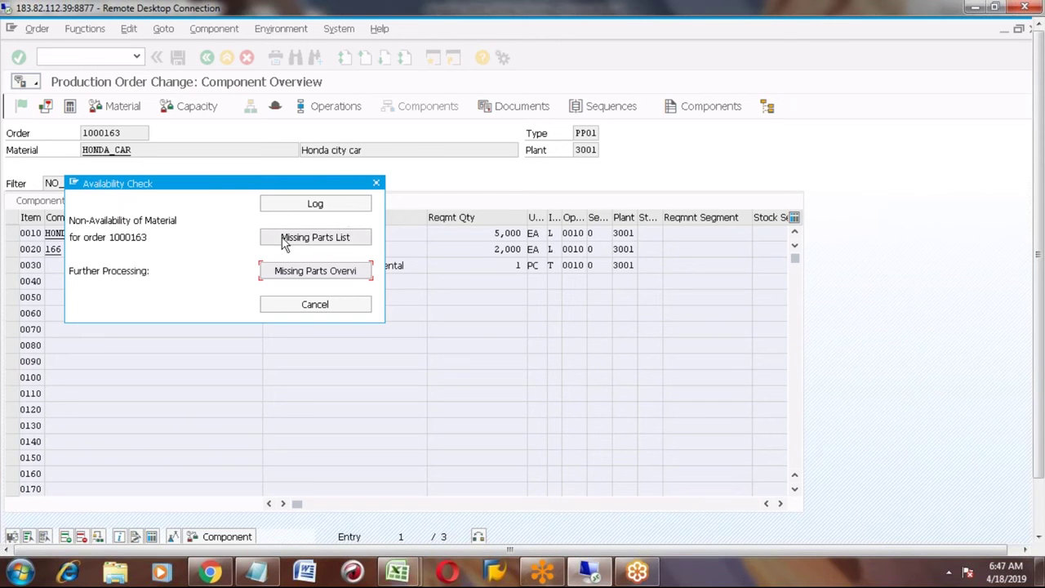
{"action": "left_click", "coordinate": [318, 274]}
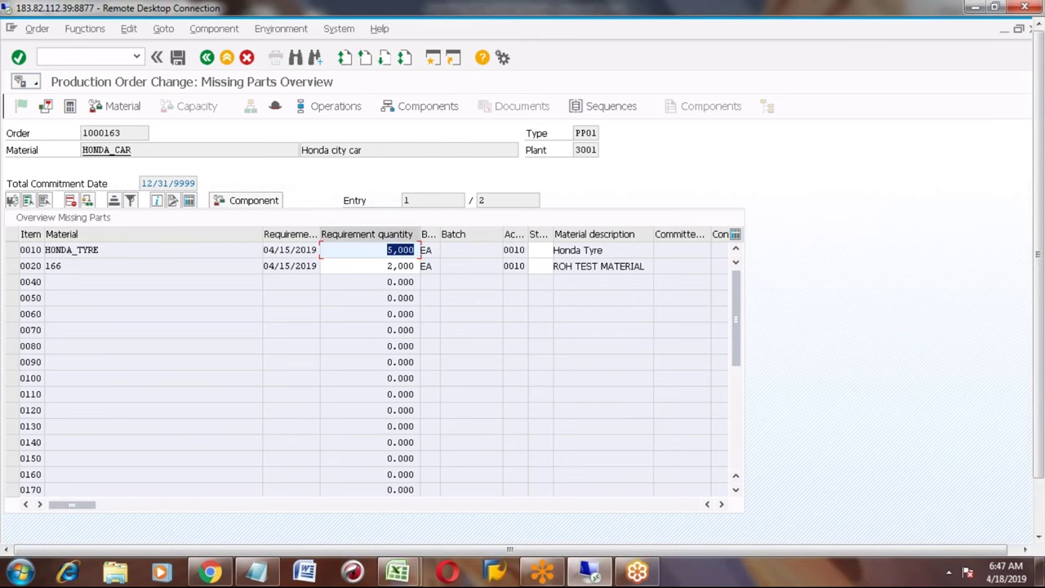
Step: Compare the requirement, ATP and confirmed quantities of HONDA_TYRE and material 166 in the missing parts overview
{"action": "left_click", "coordinate": [377, 234]}
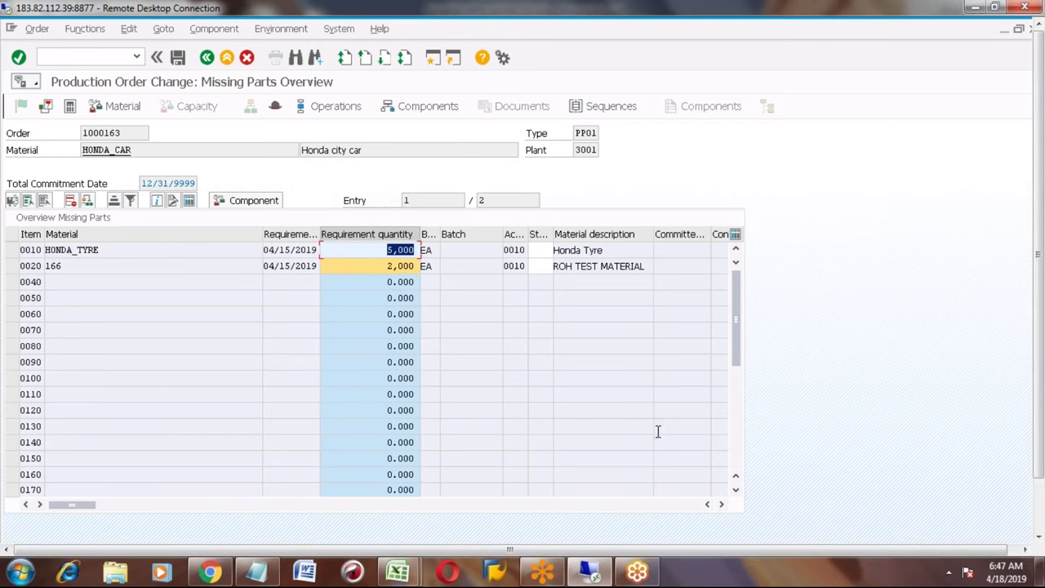
{"action": "left_click", "coordinate": [721, 504]}
{"action": "left_click", "coordinate": [721, 505]}
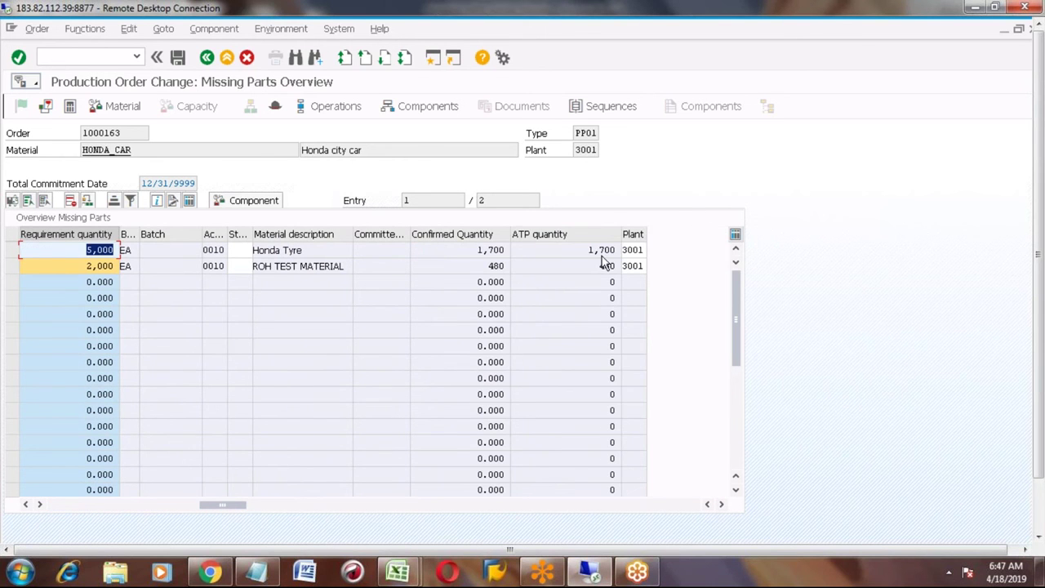
{"action": "left_click", "coordinate": [562, 235]}
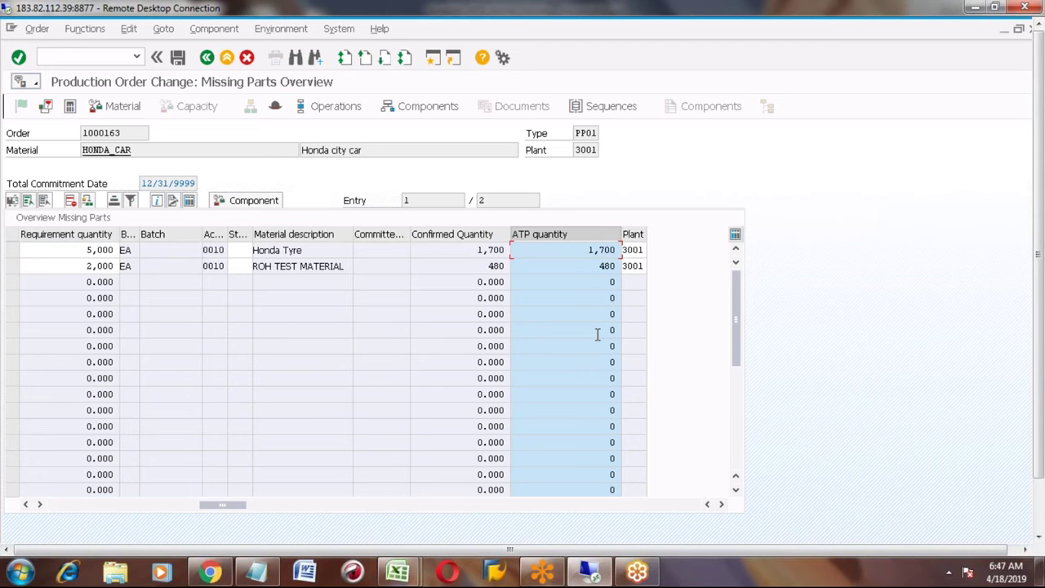
{"action": "left_click", "coordinate": [464, 234]}
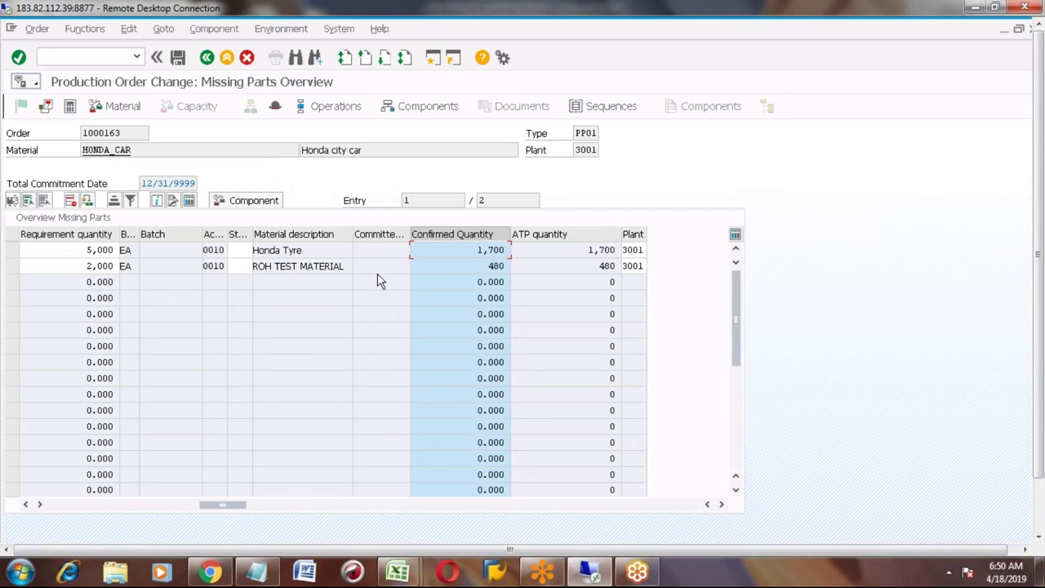
{"action": "left_click", "coordinate": [64, 506]}
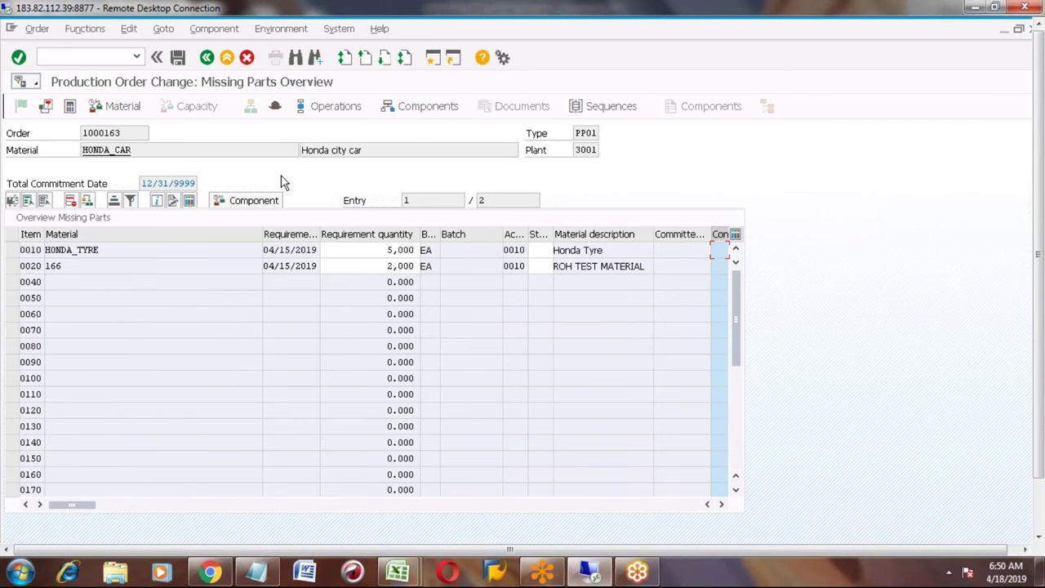
Step: Exit the production order and the stock/requirements list to the SAP Easy Access menu
{"action": "left_click", "coordinate": [206, 58]}
{"action": "left_click", "coordinate": [206, 58]}
{"action": "left_click", "coordinate": [260, 321]}
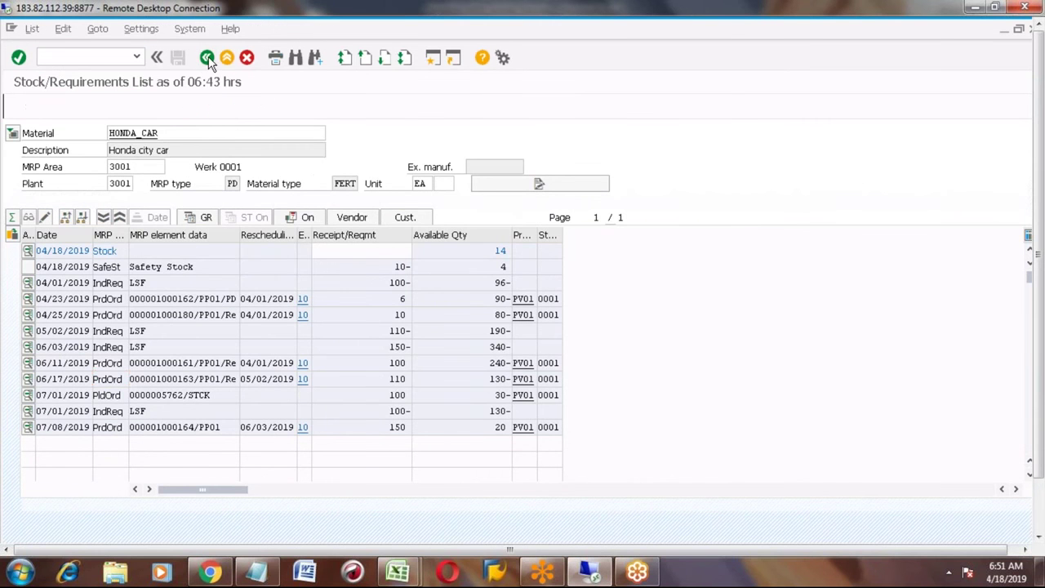
{"action": "left_click", "coordinate": [206, 58]}
{"action": "left_click", "coordinate": [206, 58]}
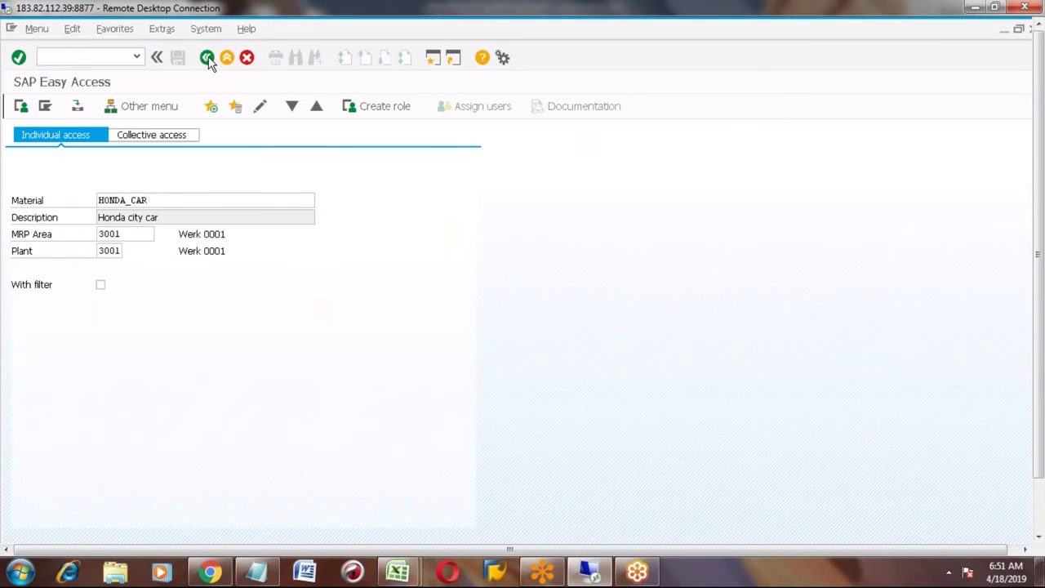
Step: Browse the MRP evaluation transactions under Logistics and Production in the SAP menu, then collapse the Evaluations folder
{"action": "left_click", "coordinate": [26, 237]}
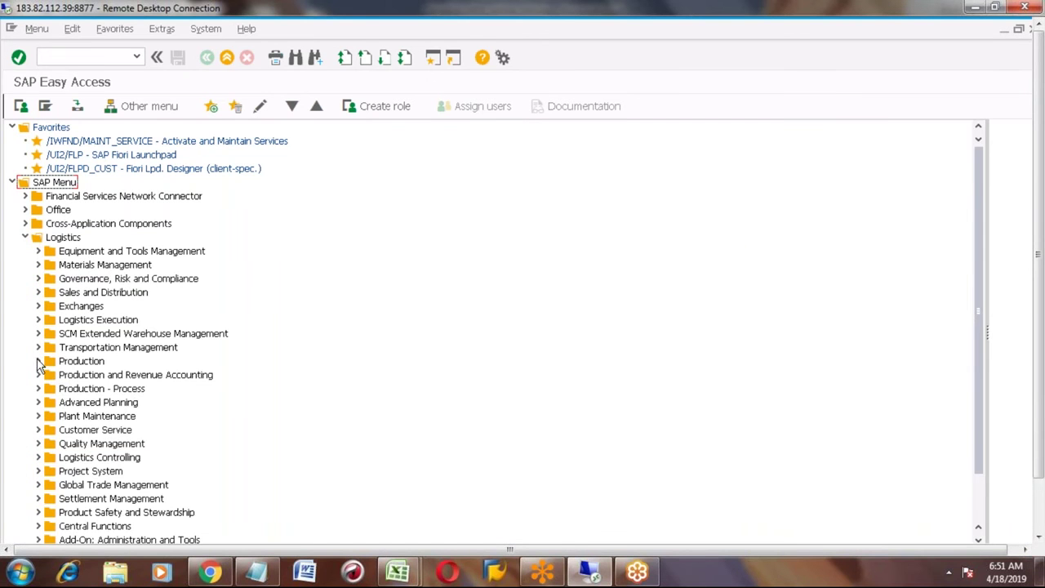
{"action": "left_click", "coordinate": [38, 361]}
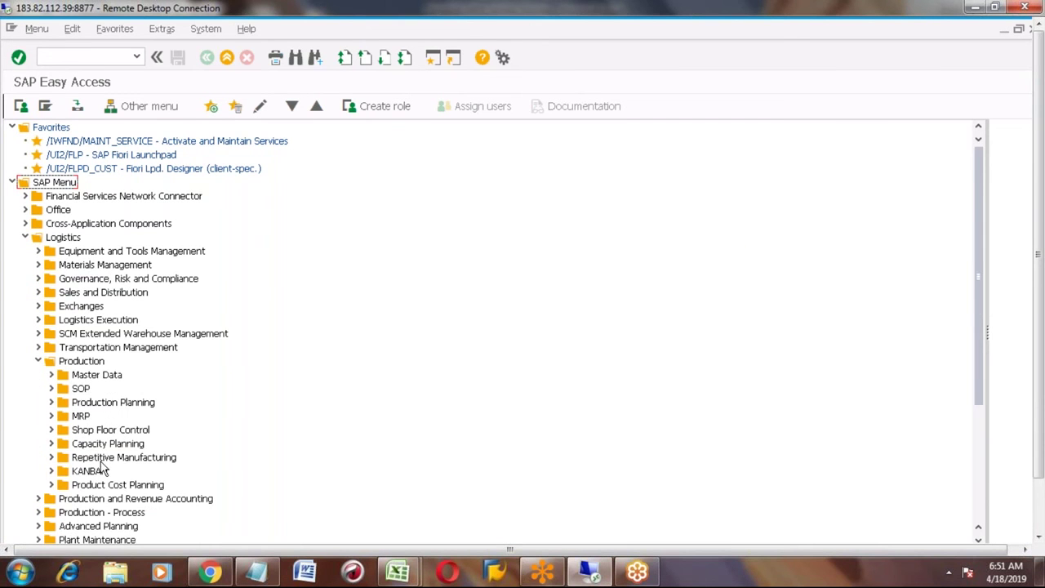
{"action": "left_click", "coordinate": [51, 416]}
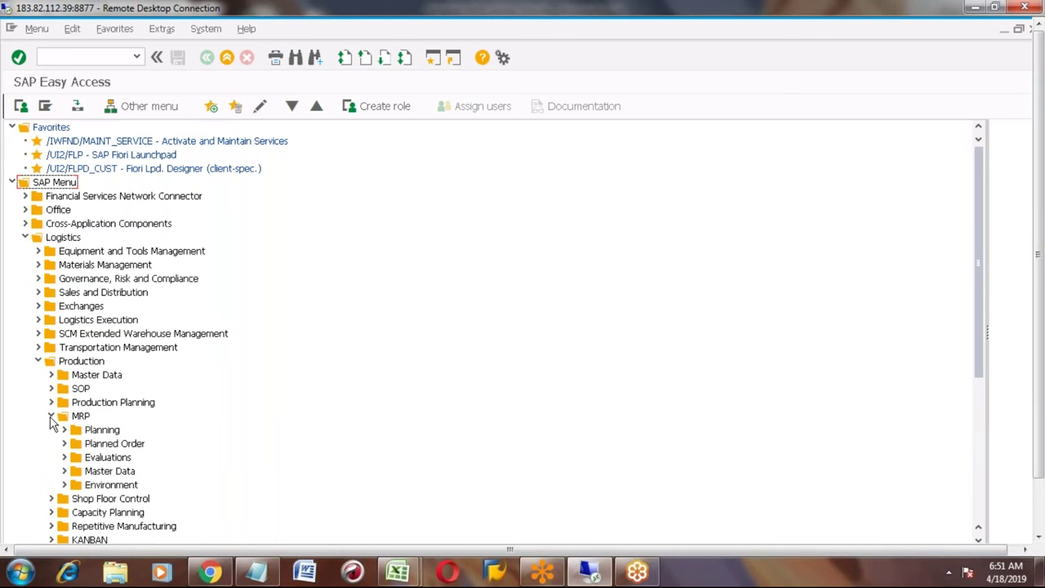
{"action": "left_click", "coordinate": [66, 458]}
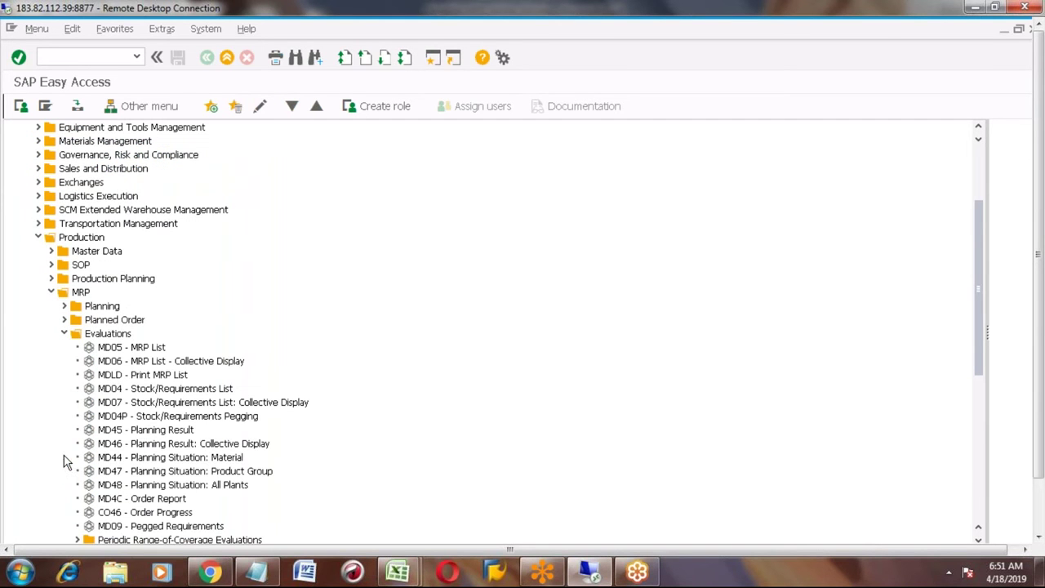
{"action": "left_click", "coordinate": [65, 334]}
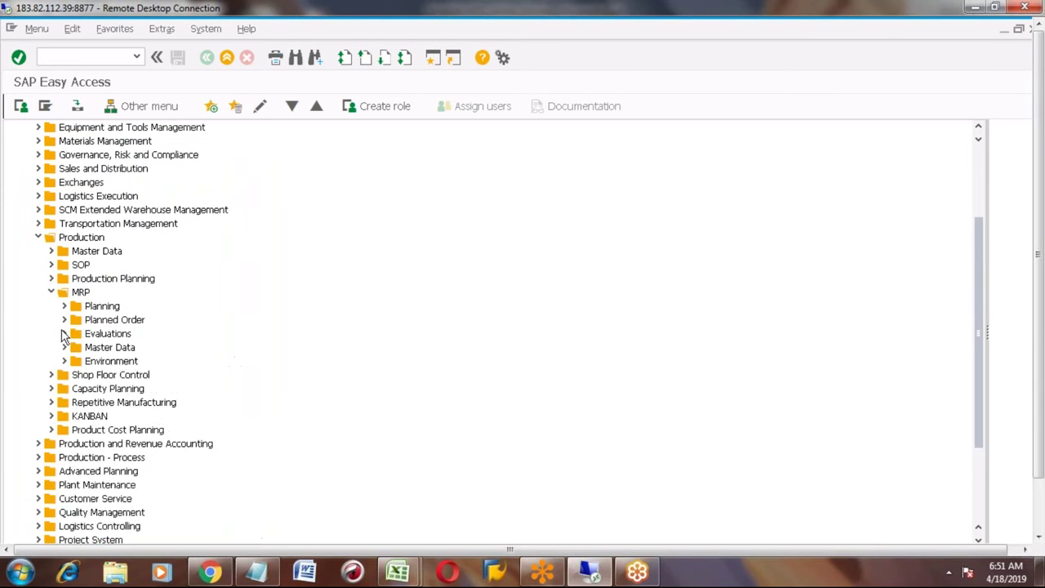
Step: Look through the Order transactions under Shop Floor Control in the Production folder
{"action": "left_click", "coordinate": [51, 375]}
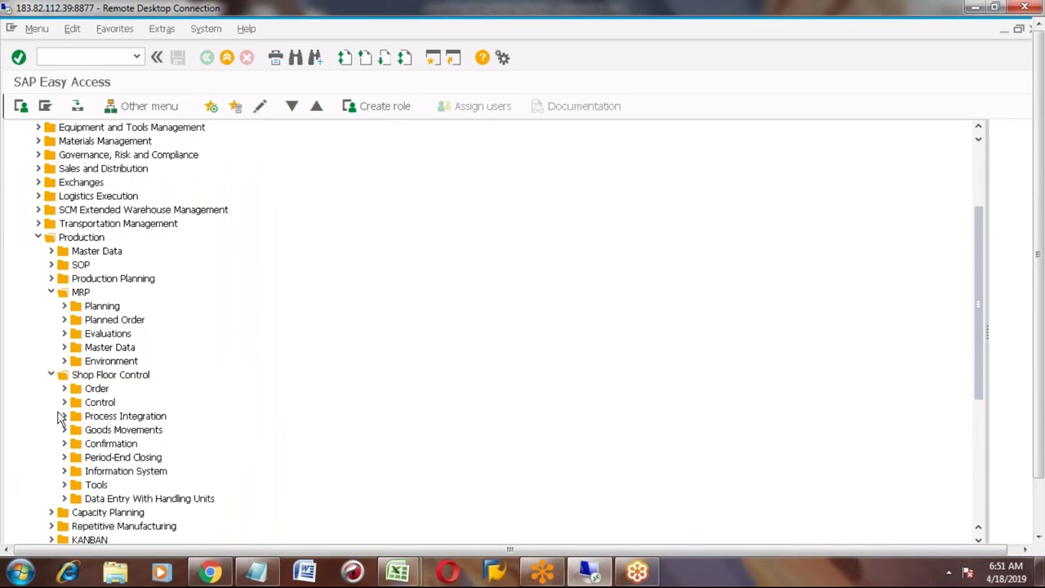
{"action": "left_click", "coordinate": [64, 390]}
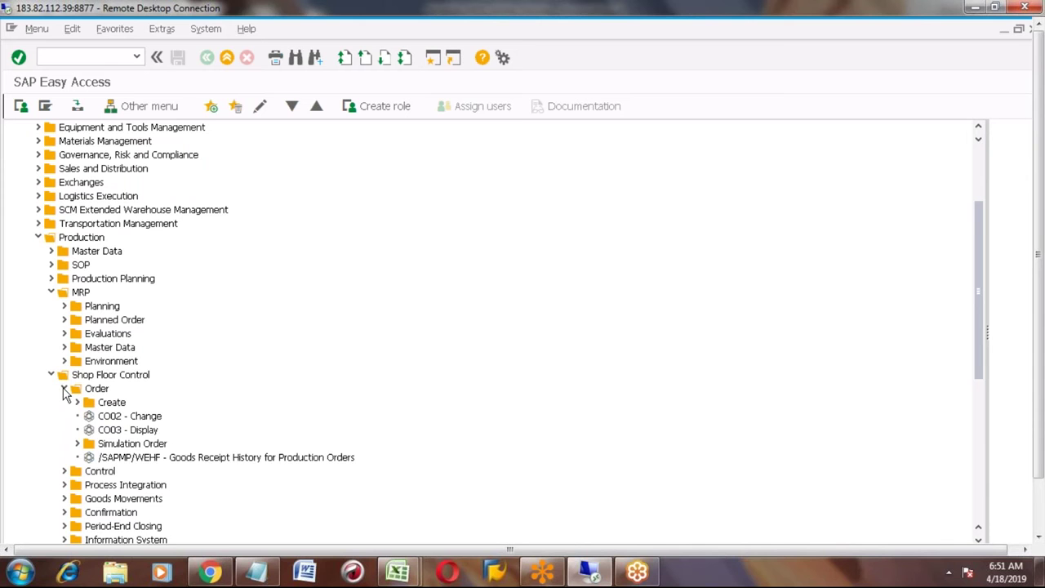
{"action": "left_click", "coordinate": [64, 390]}
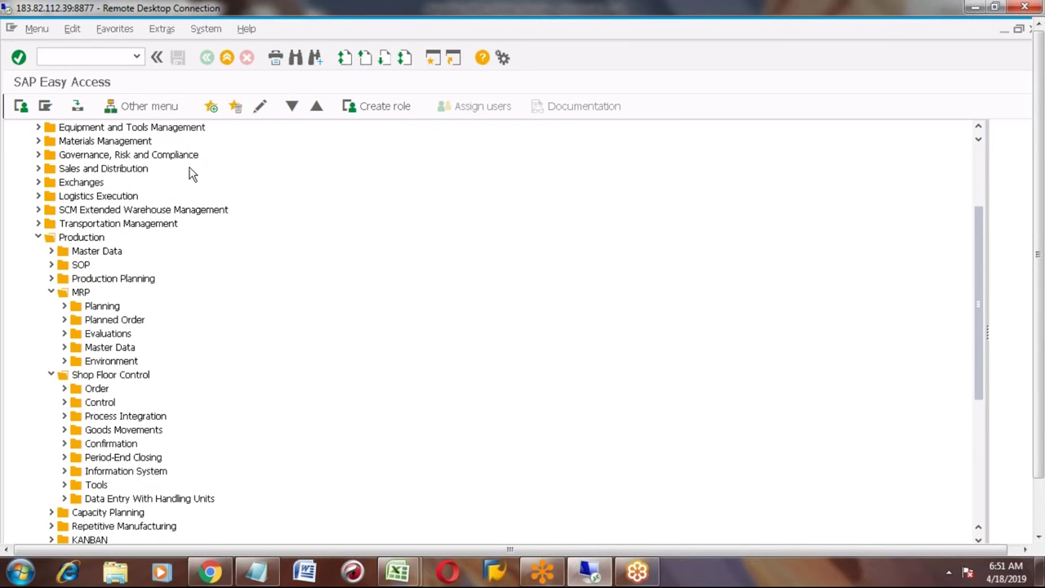
Step: Open mass processing of production orders with transaction COHV and return to SAP Easy Access
{"action": "left_click", "coordinate": [106, 57]}
{"action": "type", "text": "COHV"}
{"action": "key", "text": "Return"}
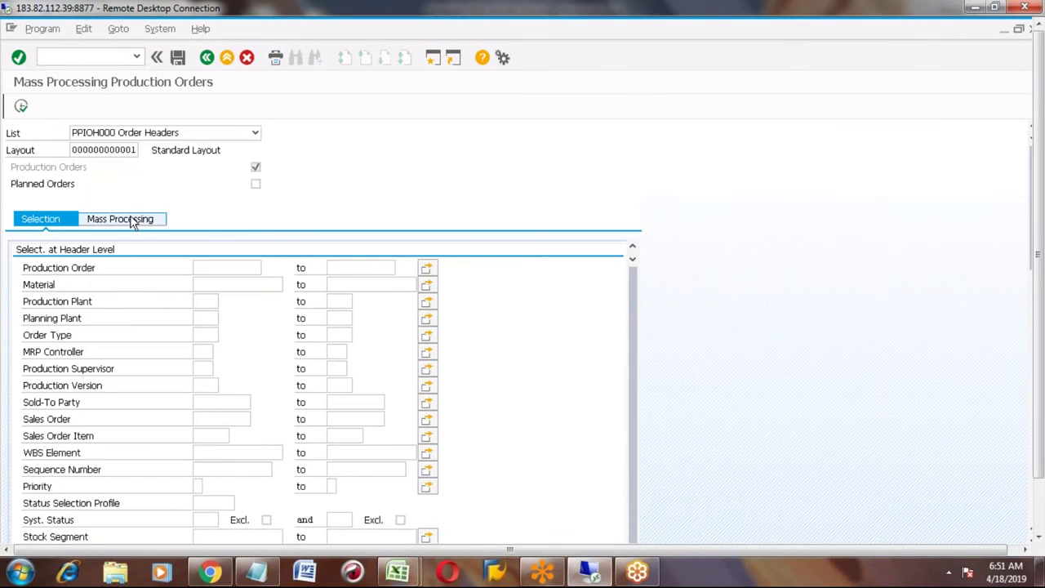
{"action": "left_click", "coordinate": [227, 59]}
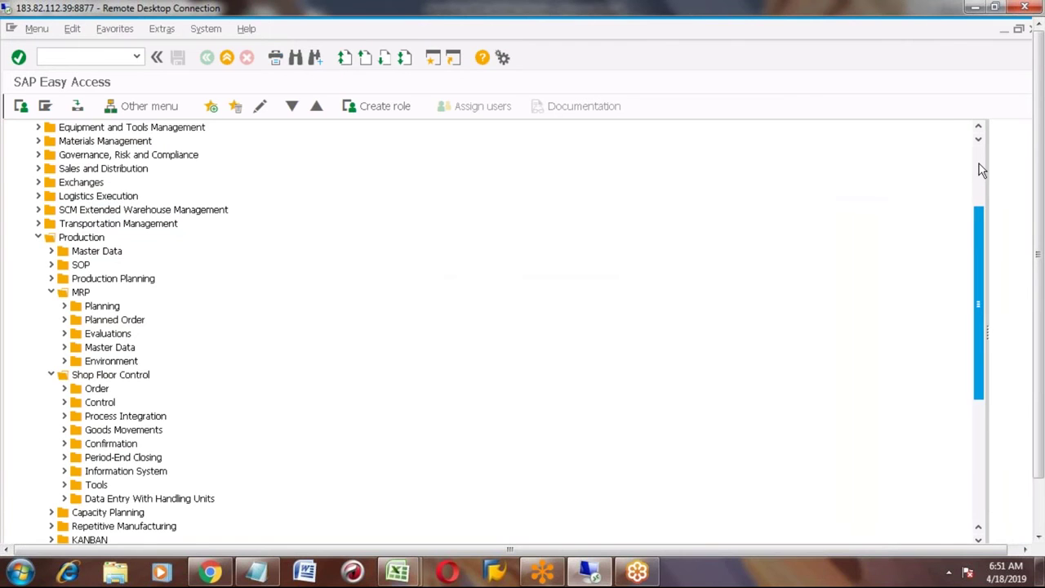
Step: Collapse the MRP and Shop Floor Control folders in the Production branch of the SAP menu
{"action": "scroll", "coordinate": [982, 170], "scroll_direction": "up", "scroll_amount": 3}
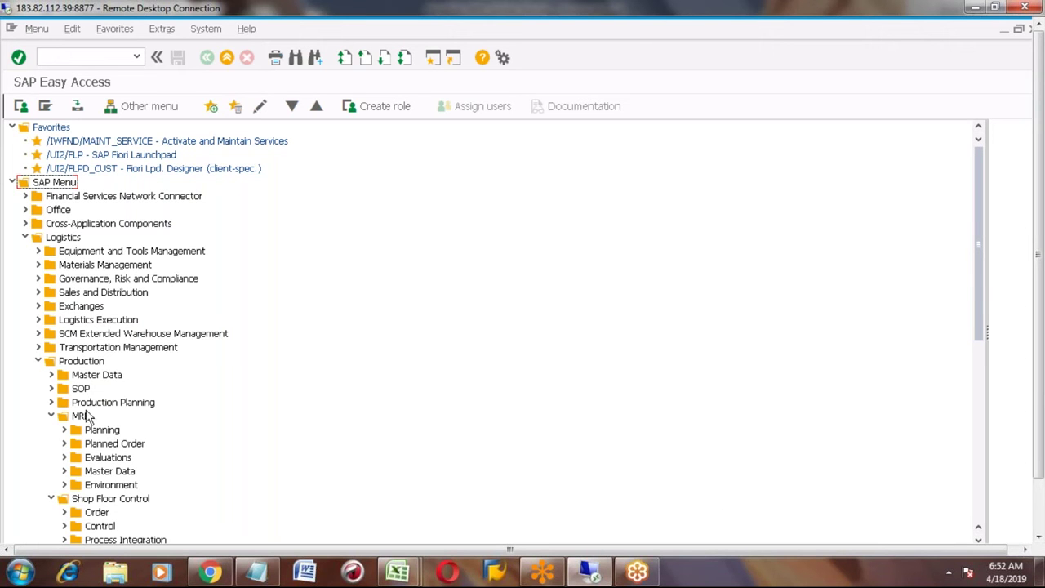
{"action": "left_click", "coordinate": [51, 417]}
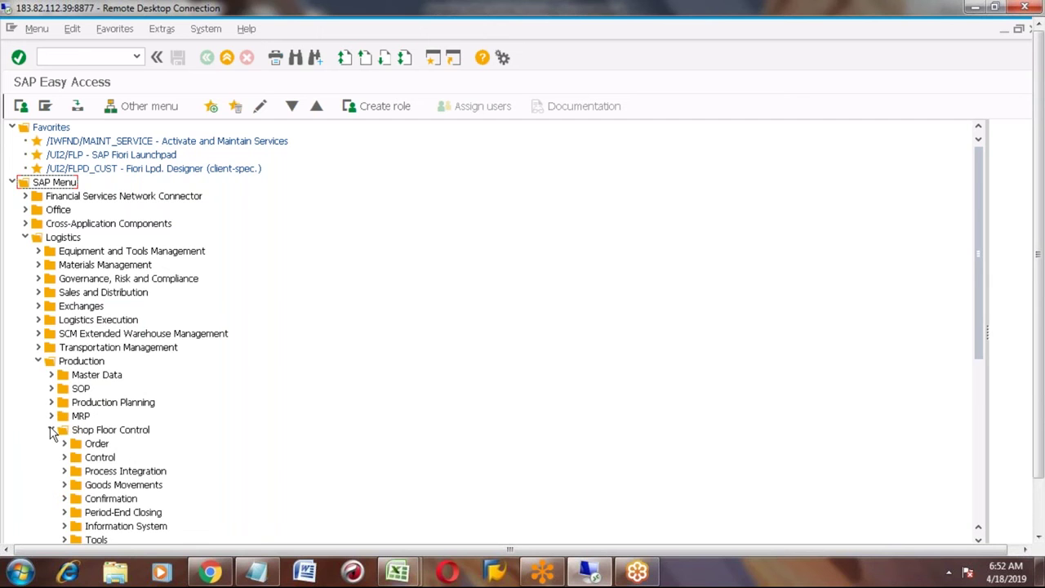
{"action": "left_click", "coordinate": [50, 429]}
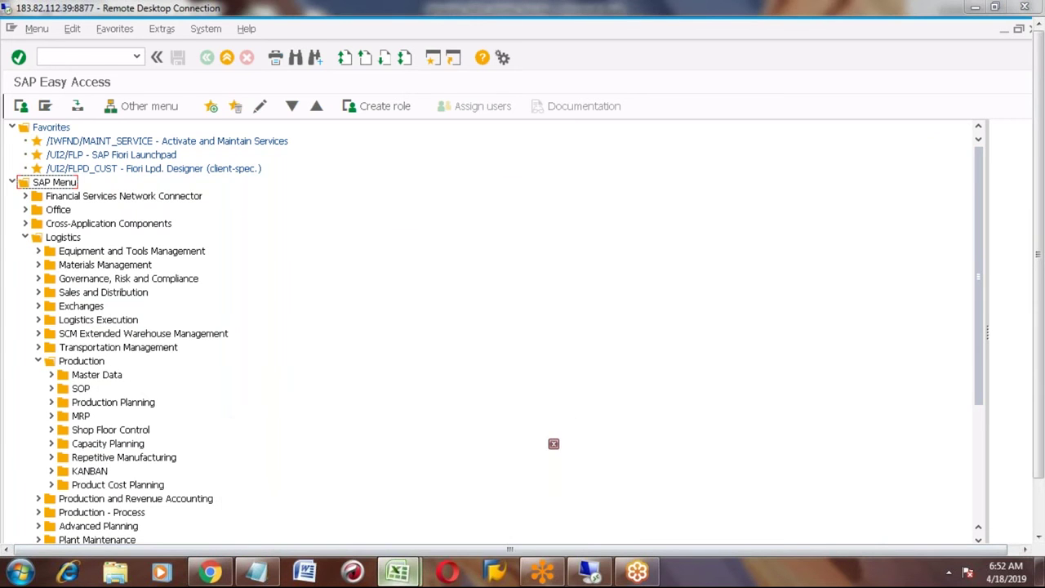
{"action": "left_click", "coordinate": [478, 490]}
{"action": "key", "text": "Down"}
{"action": "key", "text": "Down"}
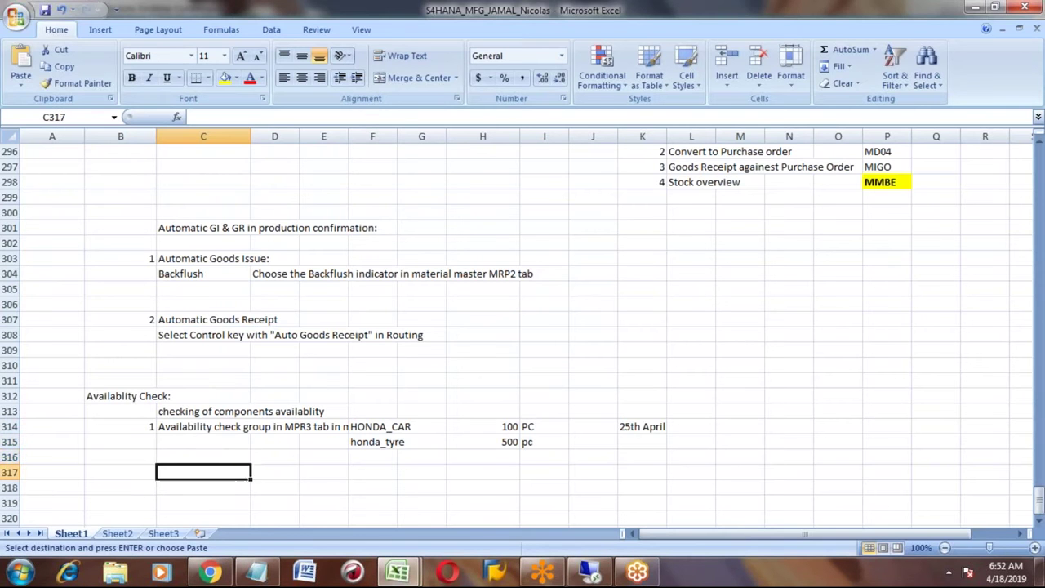
{"action": "key", "text": "Up"}
{"action": "key", "text": "Down"}
{"action": "key", "text": "Down"}
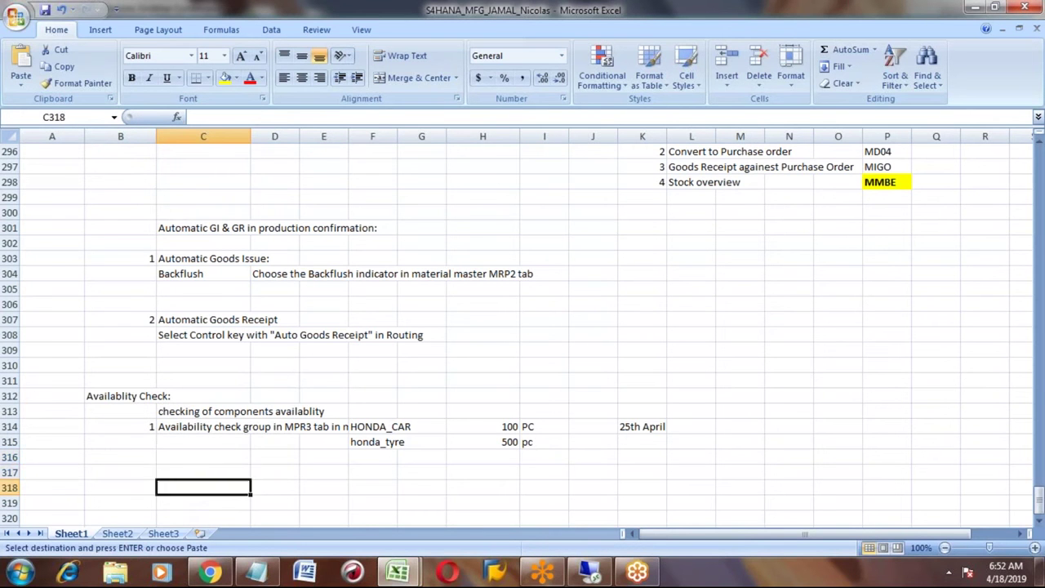
{"action": "key", "text": "Left"}
{"action": "key", "text": "Up"}
{"action": "key", "text": "Up"}
{"action": "key", "text": "Up"}
{"action": "key", "text": "Up"}
{"action": "key", "text": "Up"}
{"action": "key", "text": "Up"}
{"action": "key", "text": "Up"}
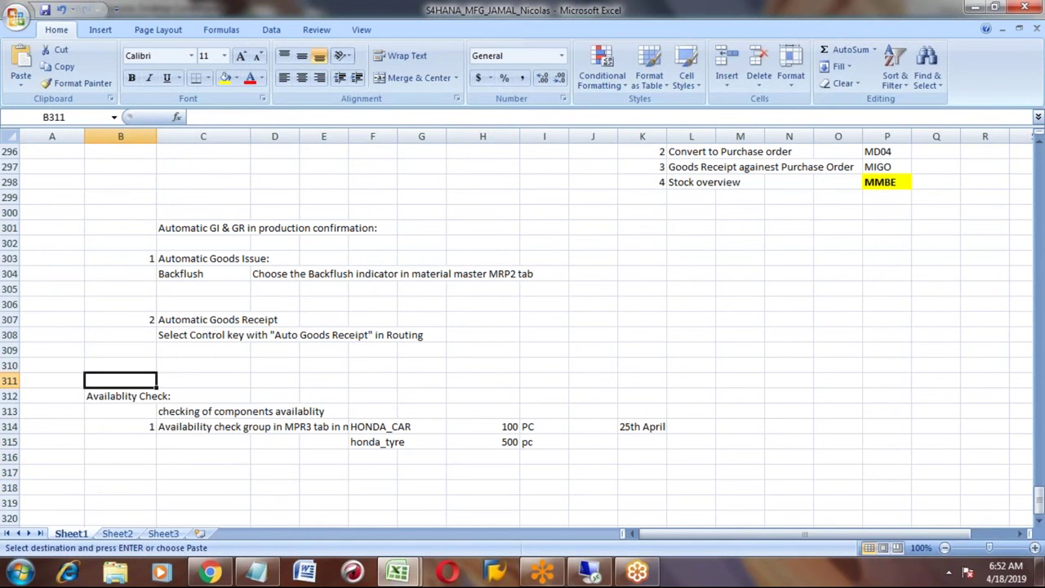
{"action": "key", "text": "Down"}
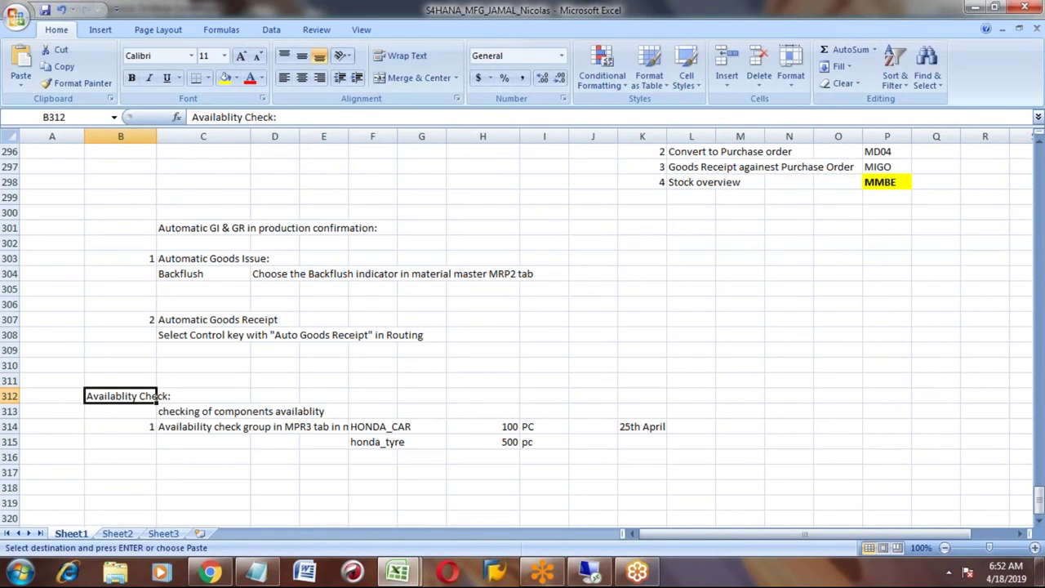
{"action": "key", "text": "Down"}
{"action": "key", "text": "Down"}
{"action": "key", "text": "Down"}
{"action": "key", "text": "Down"}
{"action": "key", "text": "Down"}
{"action": "key", "text": "Down"}
{"action": "key", "text": "Down"}
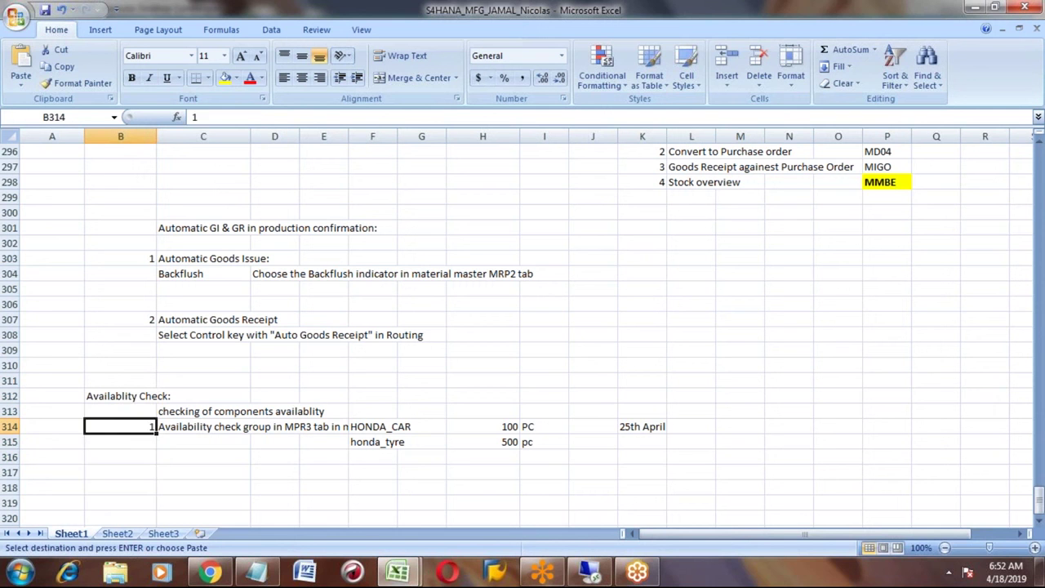
{"action": "key", "text": "Up"}
{"action": "key", "text": "Down"}
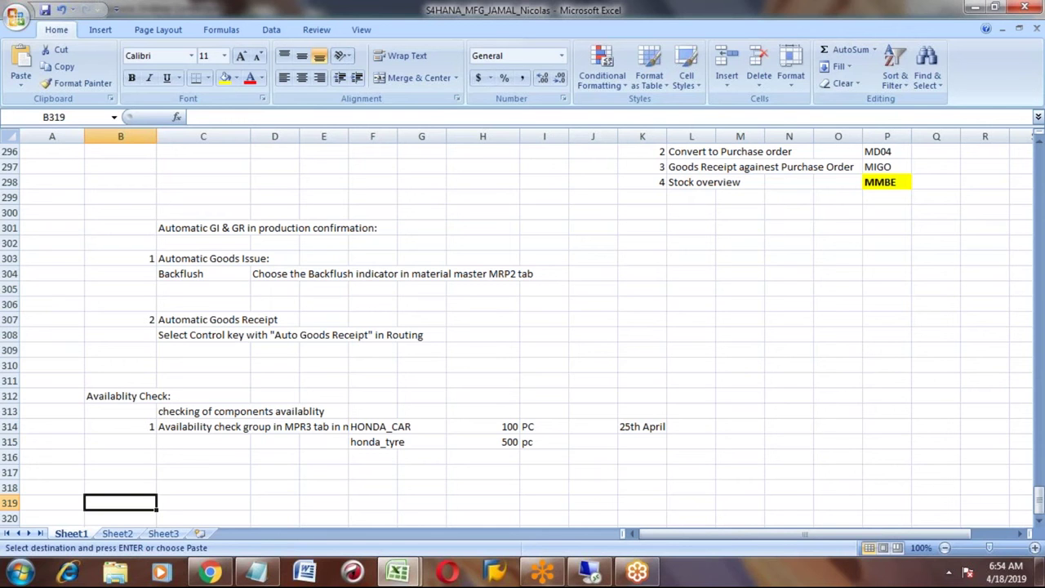
Step: Enter the section heading "Capacity Planning:" in cell B319, below the availability check notes
{"action": "left_click", "coordinate": [204, 503]}
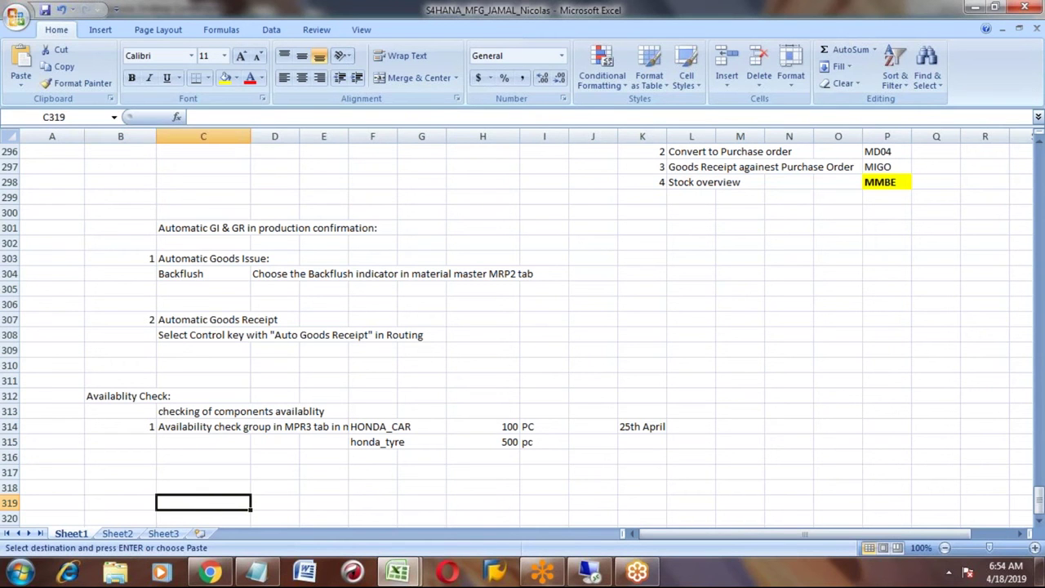
{"action": "left_click", "coordinate": [274, 502]}
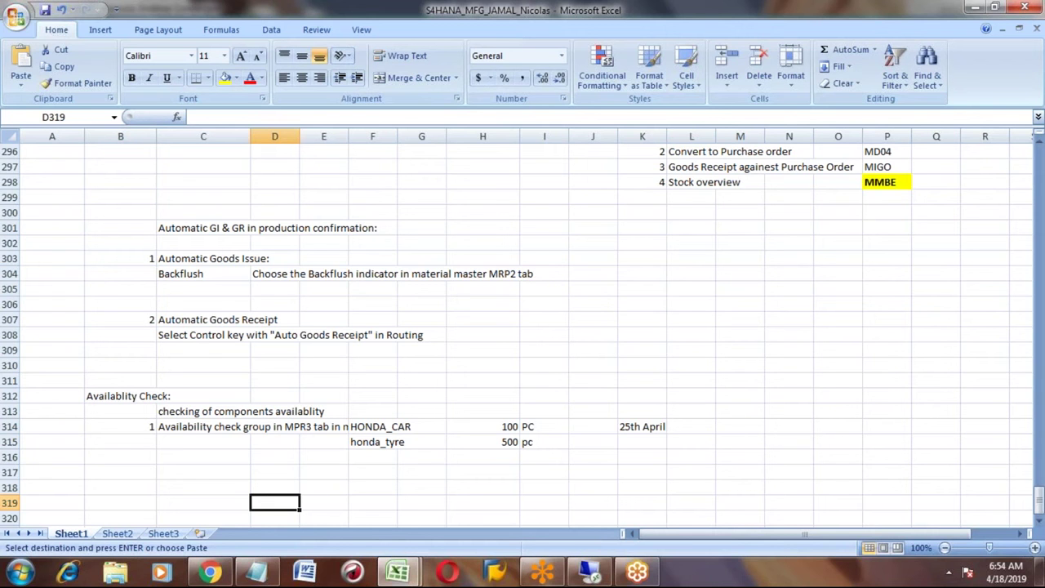
{"action": "left_click", "coordinate": [120, 502]}
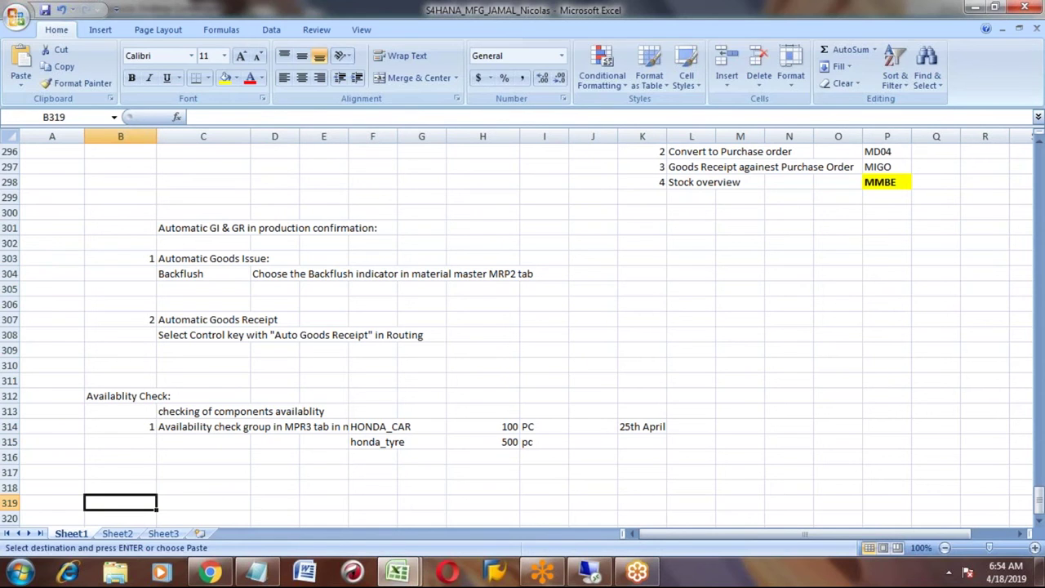
{"action": "type", "text": "c"}
{"action": "key", "text": "BackSpace"}
{"action": "type", "text": "Capa"}
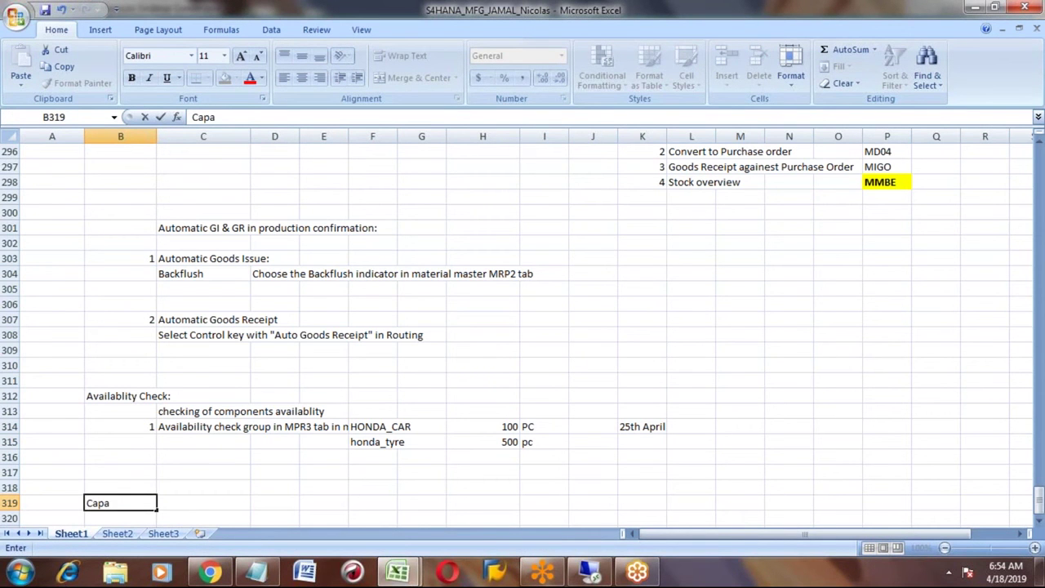
{"action": "type", "text": "city Planning:"}
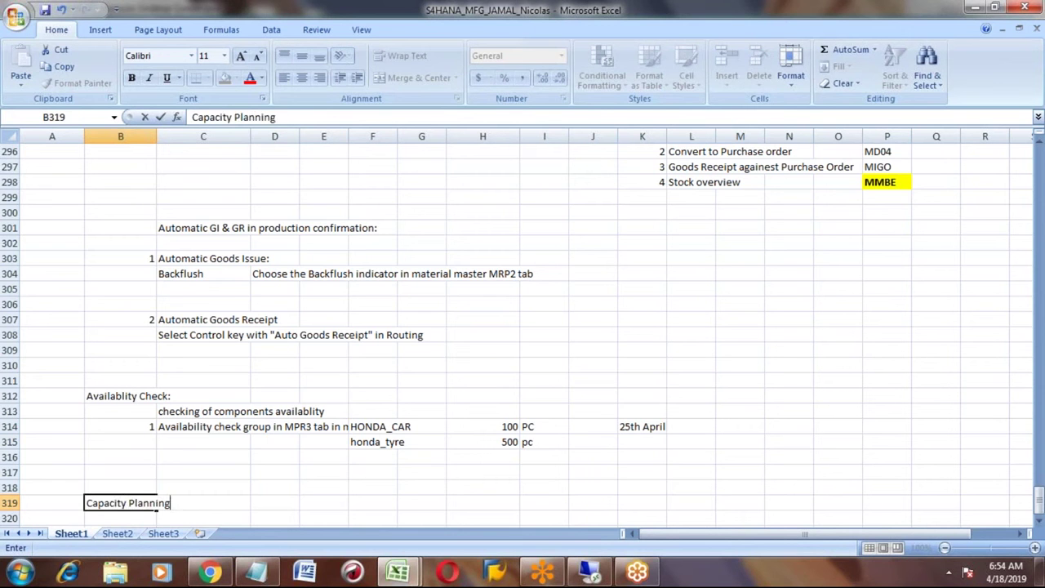
{"action": "key", "text": "Return"}
{"action": "key", "text": "Return"}
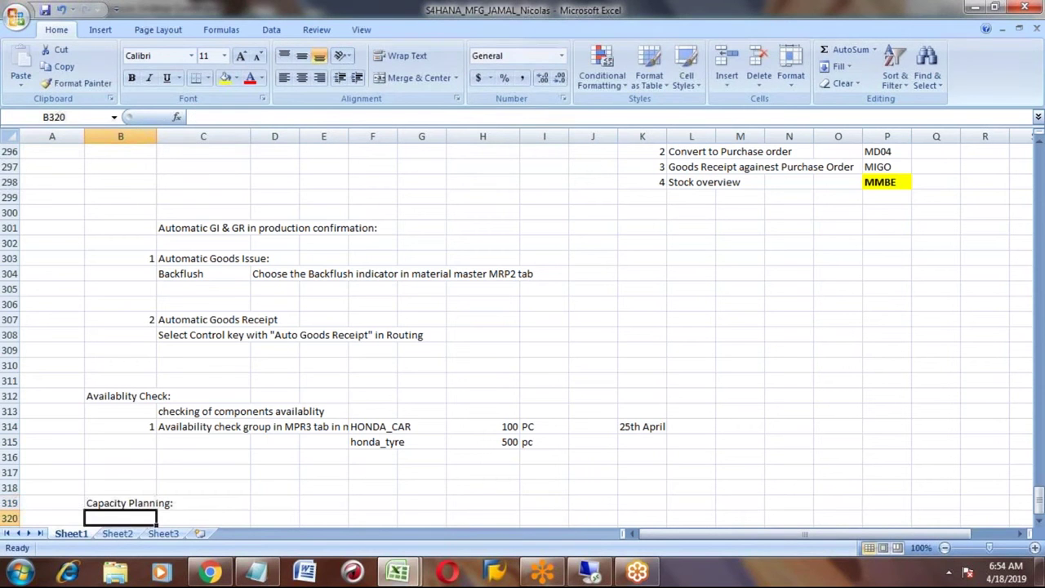
{"action": "left_click", "coordinate": [120, 472]}
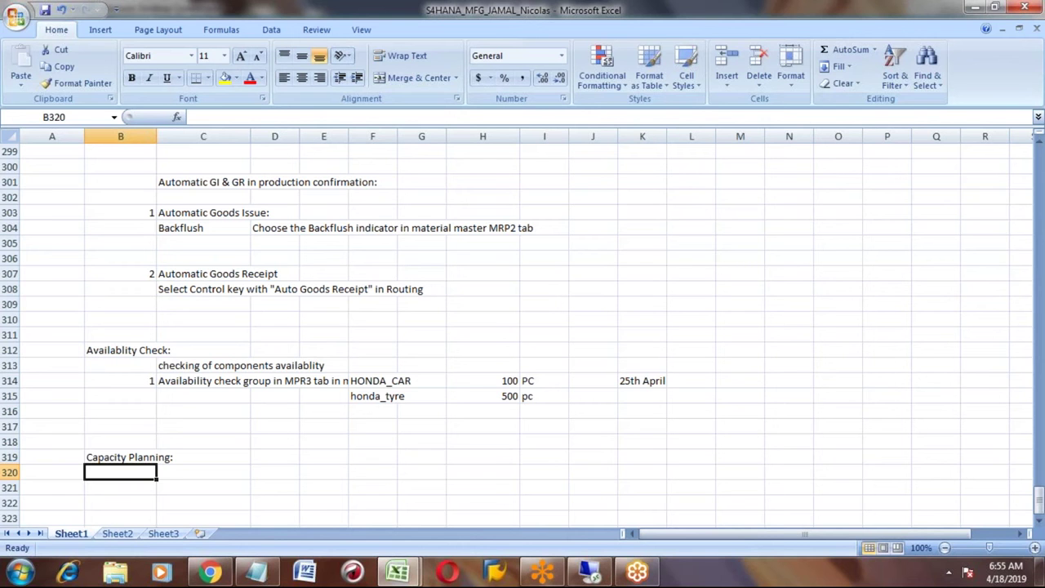
{"action": "left_click", "coordinate": [120, 458]}
{"action": "left_click", "coordinate": [120, 472]}
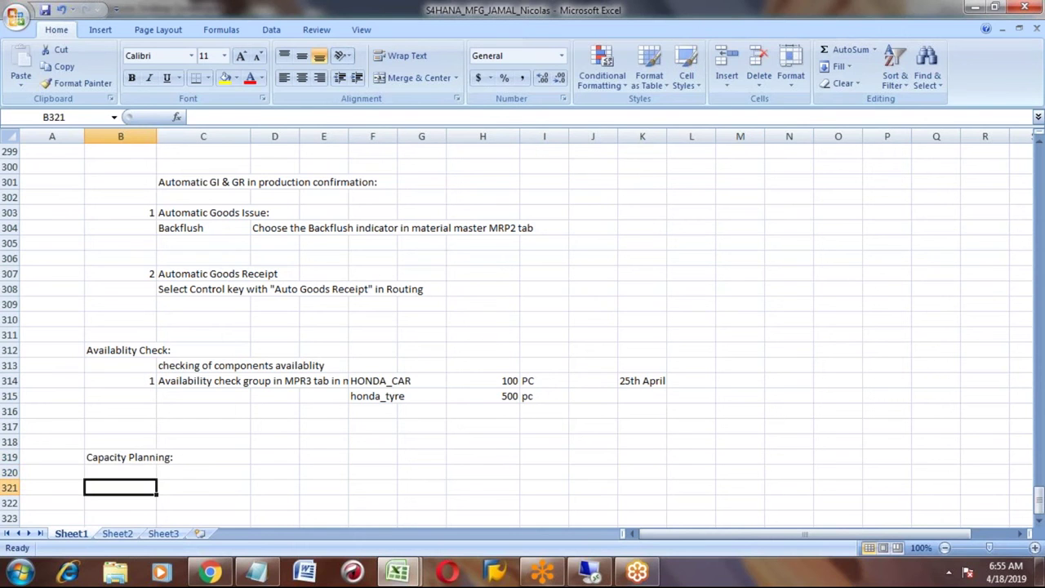
{"action": "type", "text": "1"}
{"action": "key", "text": "Tab"}
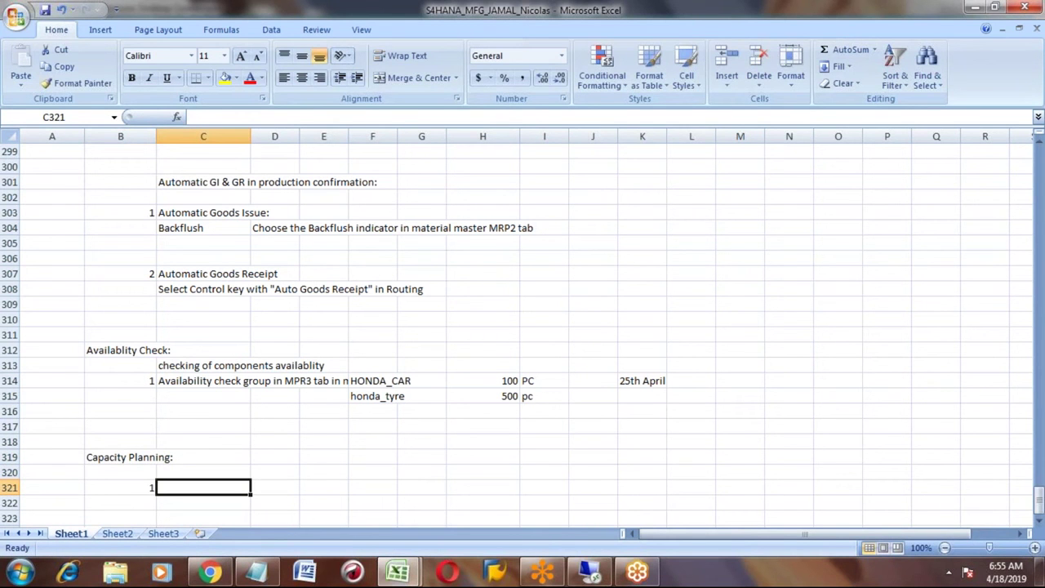
{"action": "type", "text": "C"}
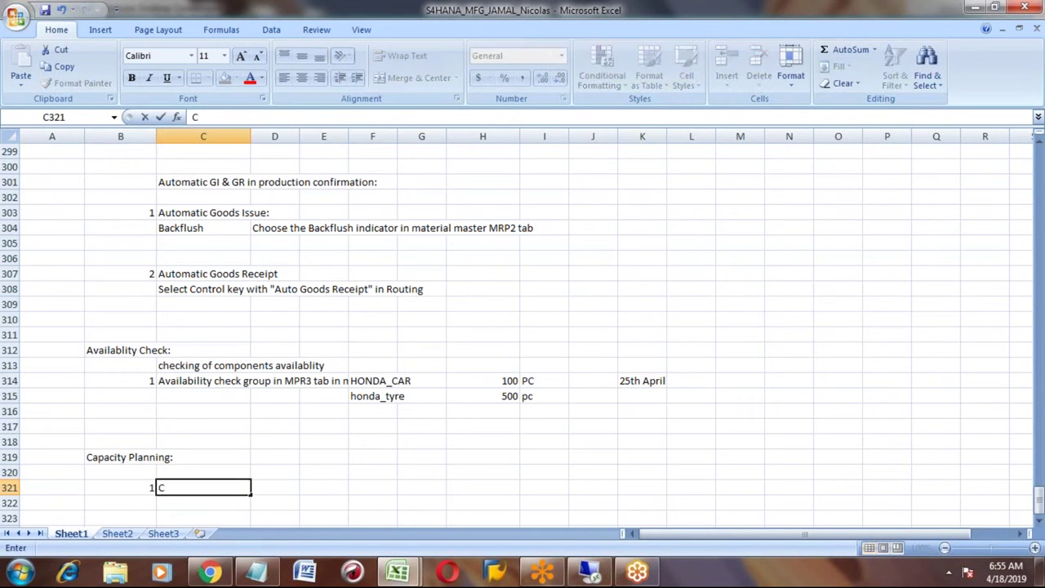
{"action": "key", "text": "BackSpace"}
{"action": "key", "text": "Escape"}
Step: Enter "Setup" in cell B321 under the Capacity Planning heading
{"action": "left_click", "coordinate": [120, 488]}
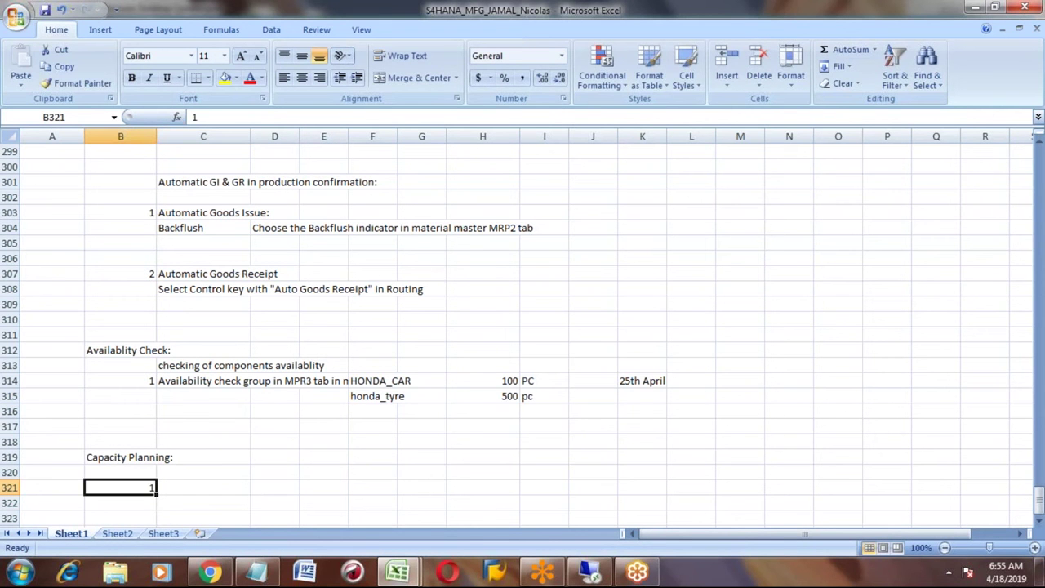
{"action": "type", "text": "Setup"}
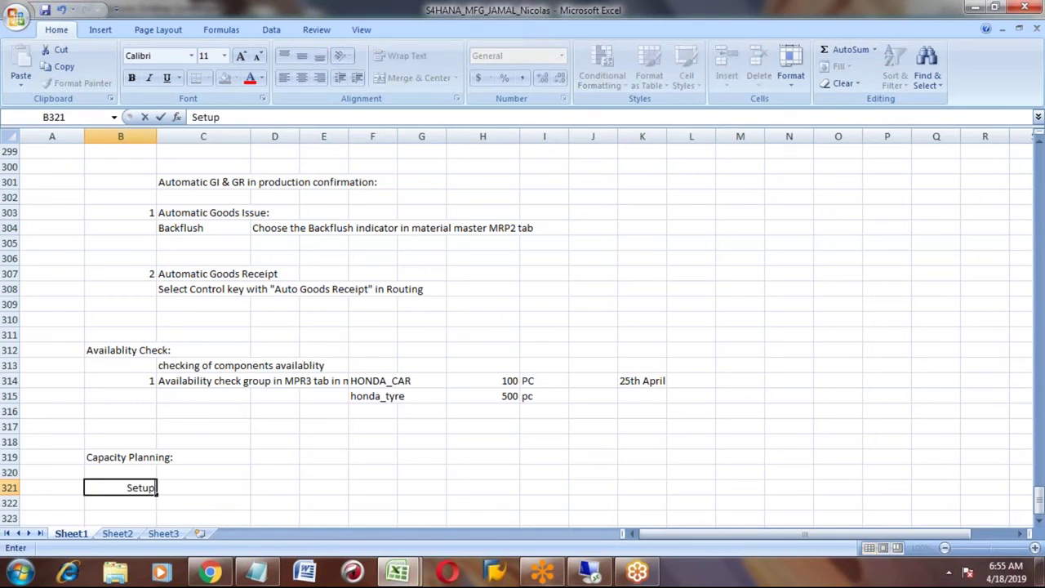
{"action": "key", "text": "Return"}
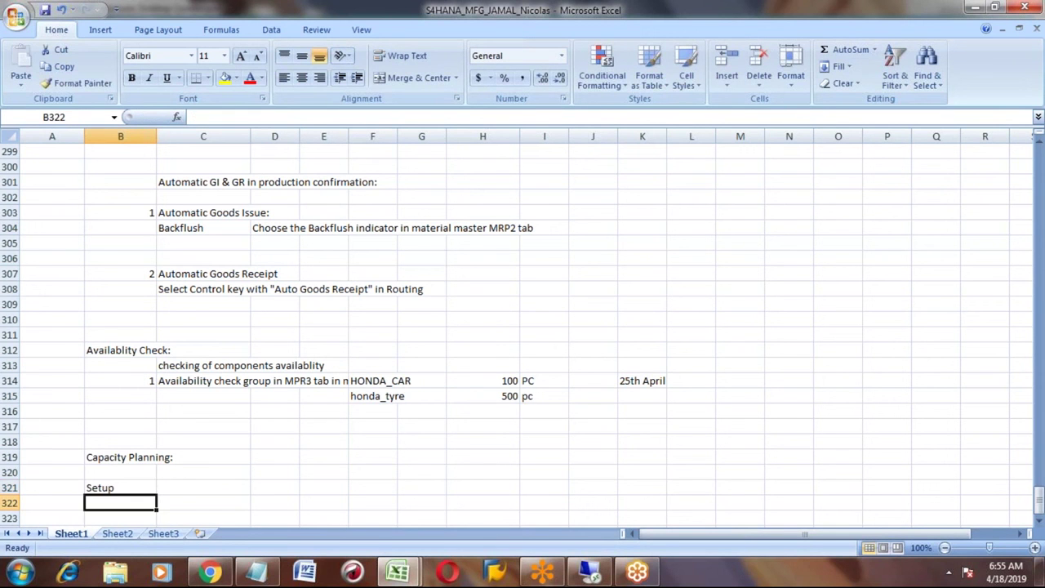
Step: Revisit the Availability Check section and read the full availability check group note in cell C314
{"action": "left_click", "coordinate": [121, 487]}
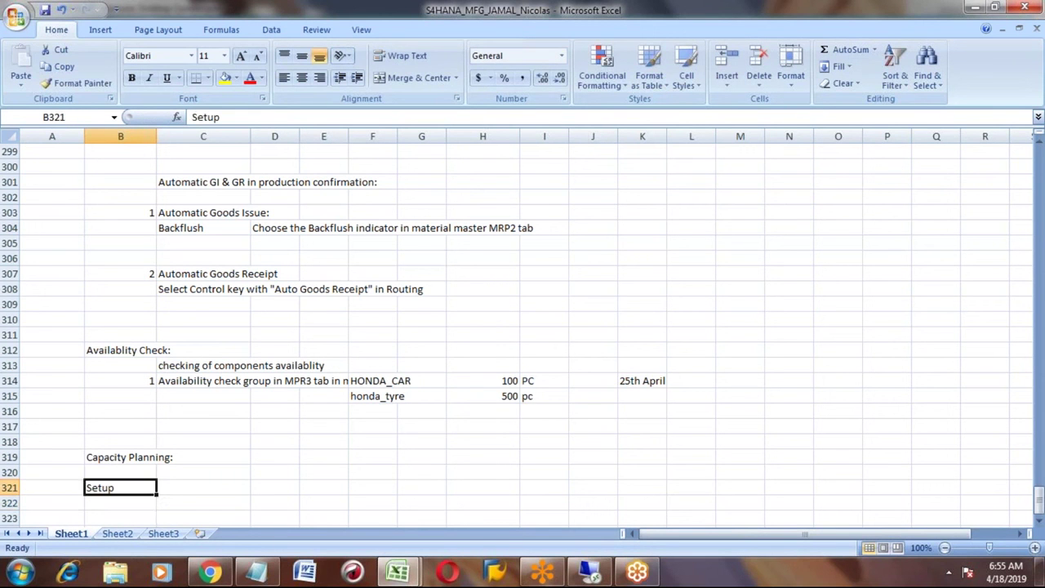
{"action": "left_click", "coordinate": [122, 349]}
{"action": "left_click", "coordinate": [147, 379]}
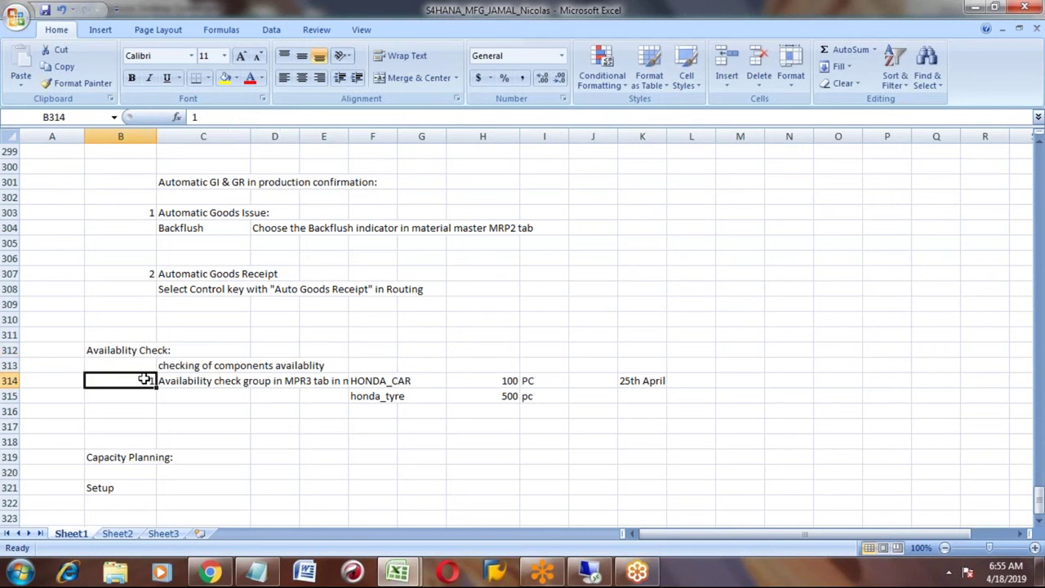
{"action": "left_click", "coordinate": [194, 384]}
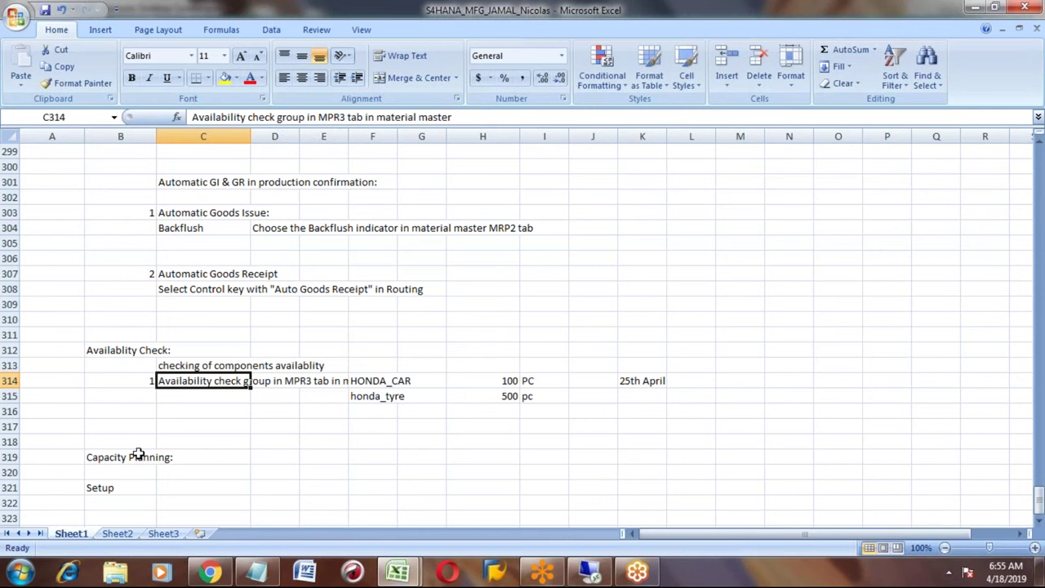
Step: Add item 1 under Setup in row 322 with the note "Capacity tab should be maintained in Work center" in cell C322
{"action": "left_click", "coordinate": [129, 380]}
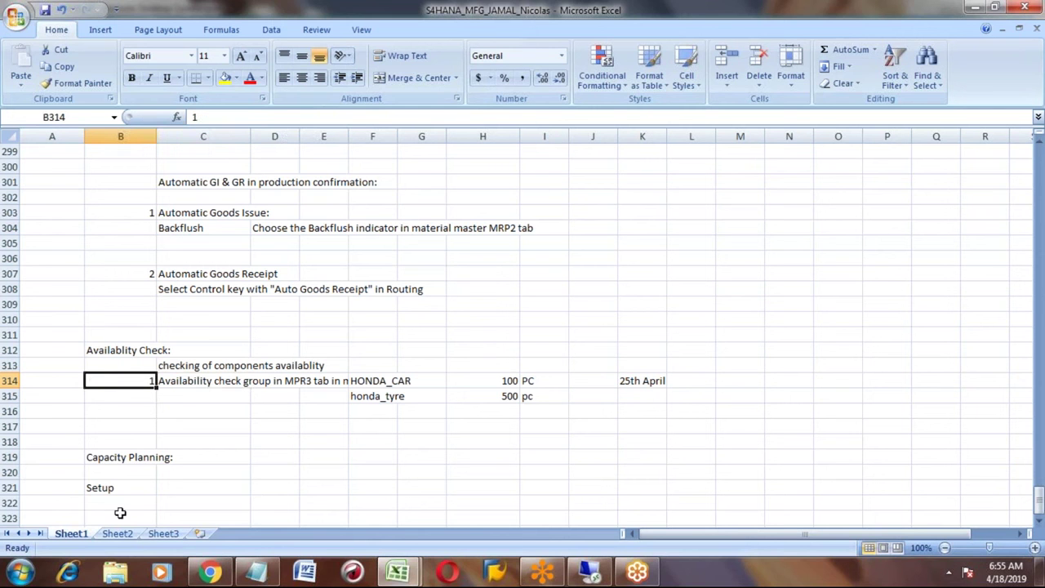
{"action": "left_click", "coordinate": [111, 459]}
{"action": "left_click", "coordinate": [114, 488]}
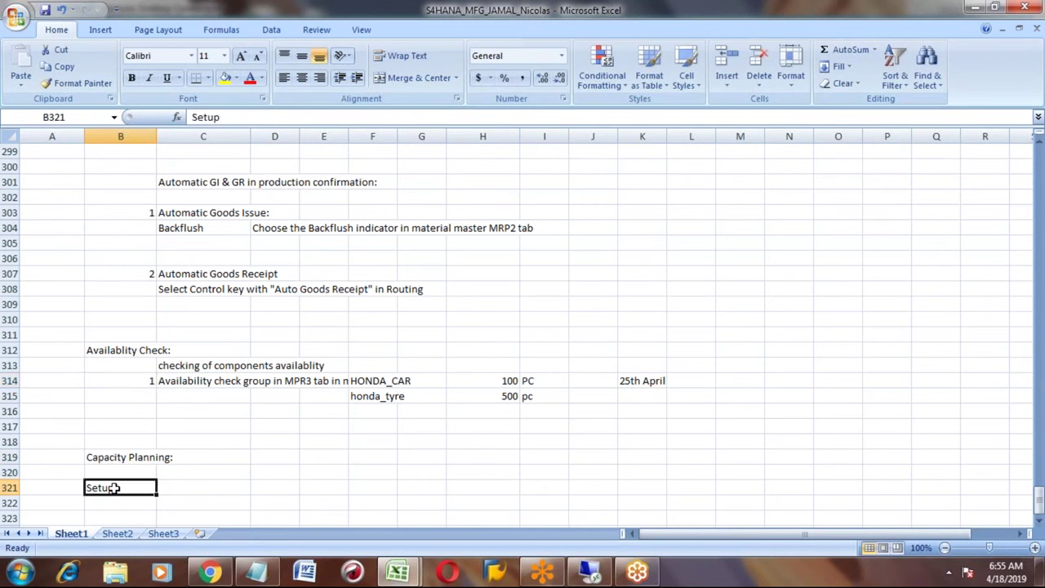
{"action": "key", "text": "Return"}
{"action": "type", "text": "1"}
{"action": "key", "text": "Tab"}
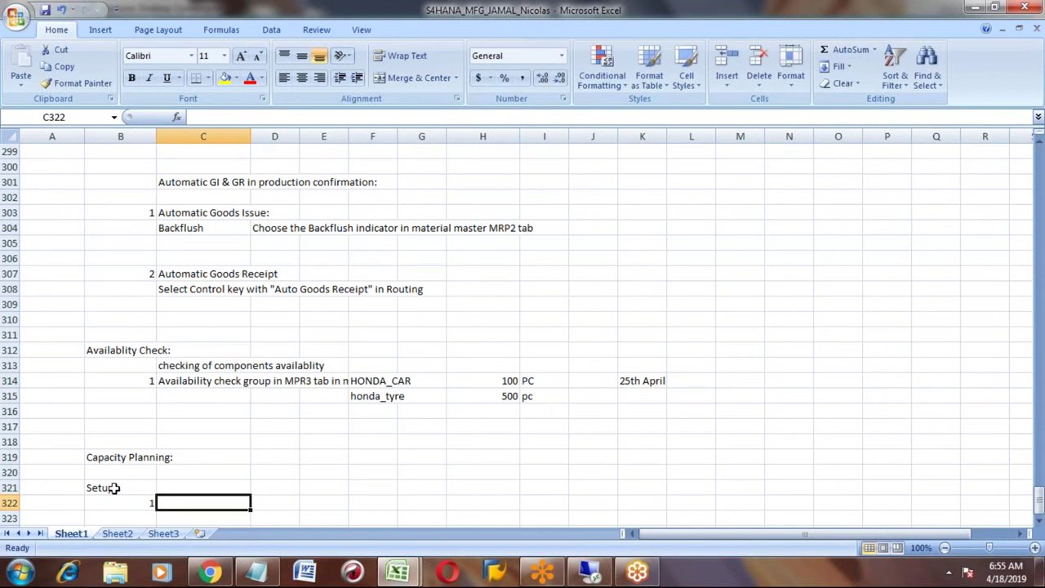
{"action": "type", "text": "Ca"}
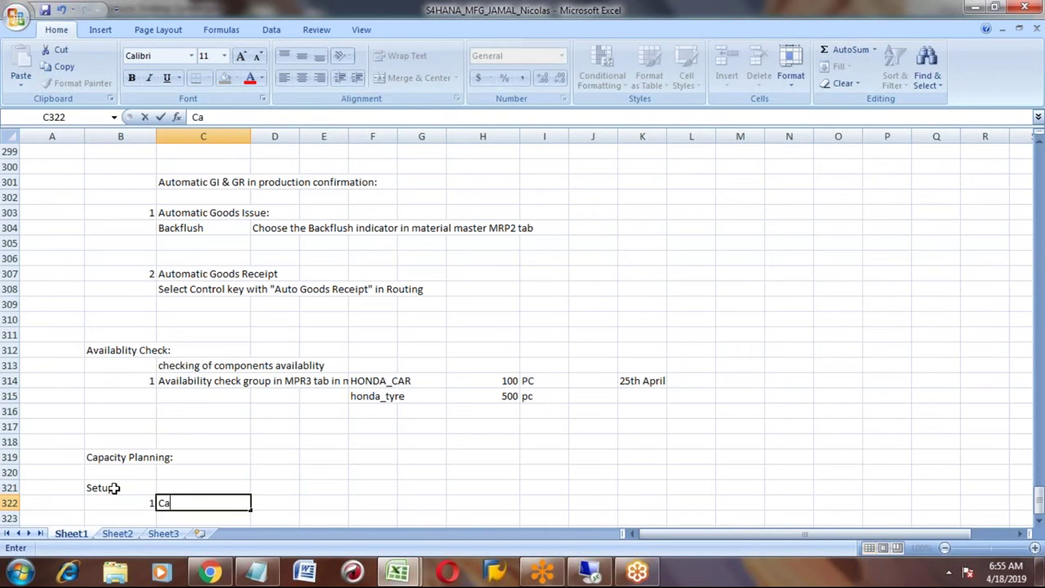
{"action": "type", "text": "pacity tab"}
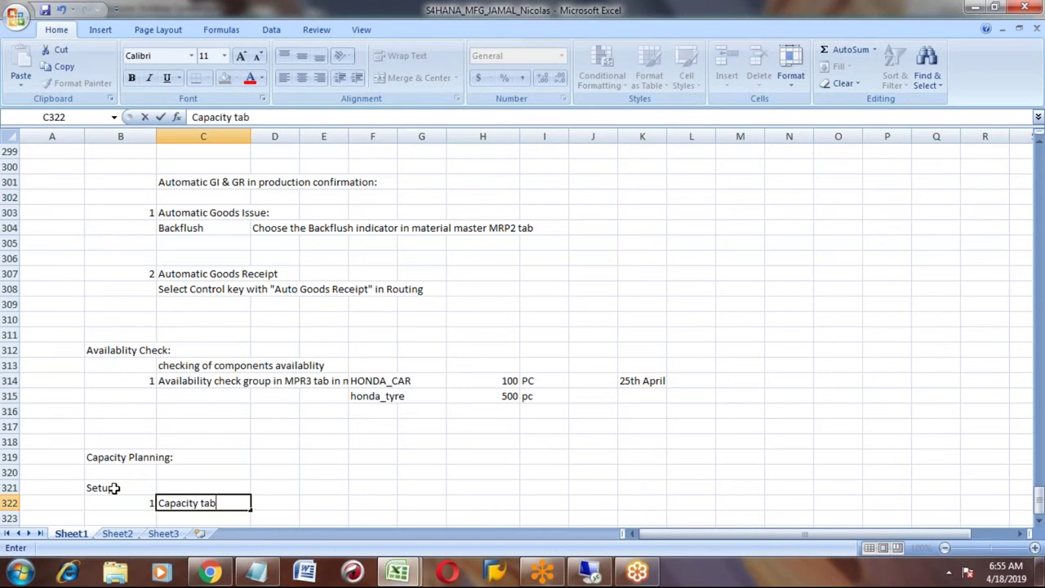
{"action": "type", "text": " should be"}
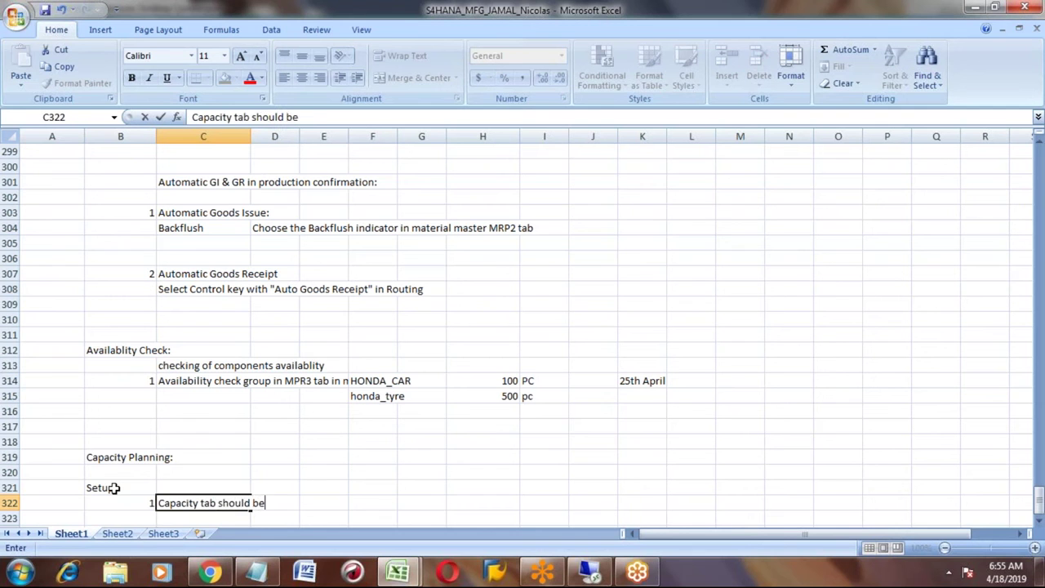
{"action": "type", "text": " maintained"}
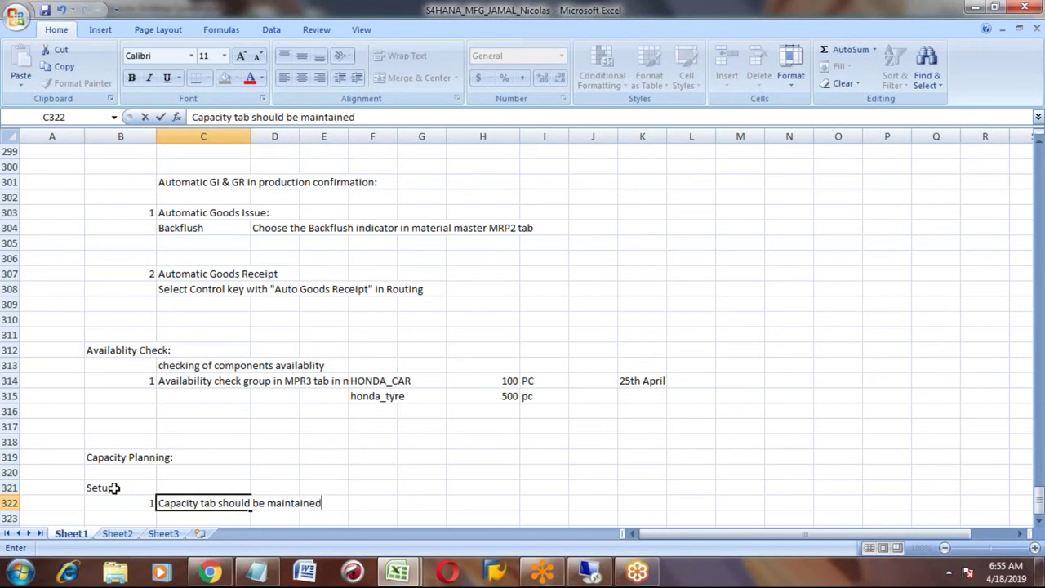
{"action": "type", "text": " in Work center"}
{"action": "key", "text": "Return"}
{"action": "key", "text": "Up"}
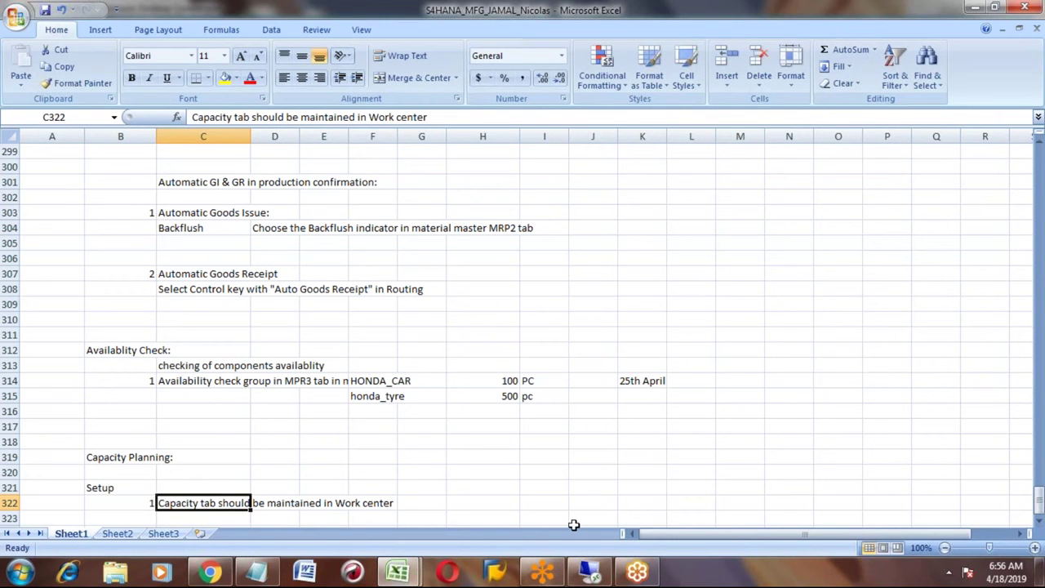
Step: Switch to the SAP remote desktop session and display work center WC001 in plant 3001 with transaction cr03
{"action": "left_click", "coordinate": [589, 574]}
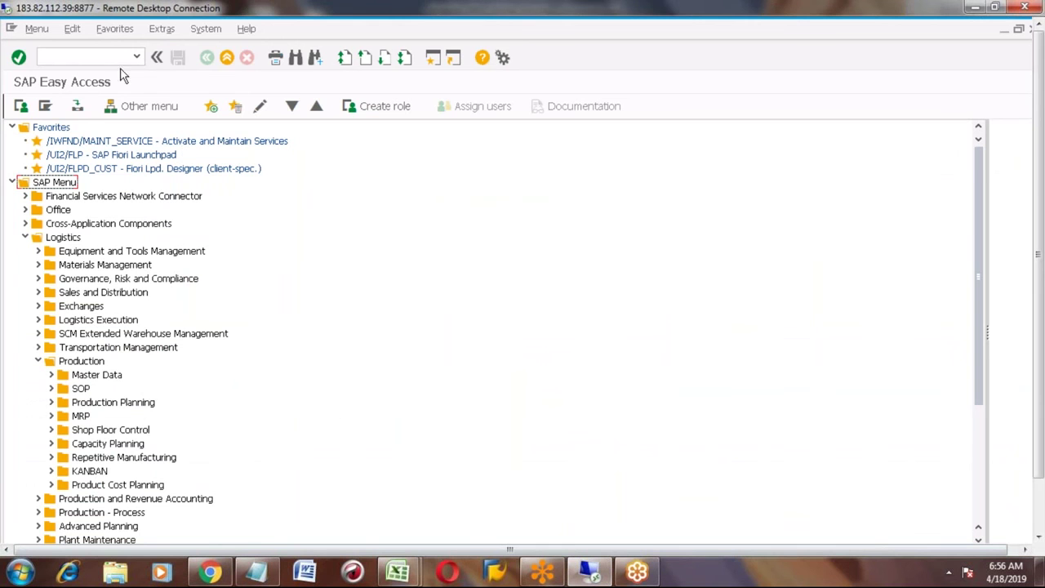
{"action": "left_click", "coordinate": [116, 58]}
{"action": "type", "text": "cr03"}
{"action": "key", "text": "Return"}
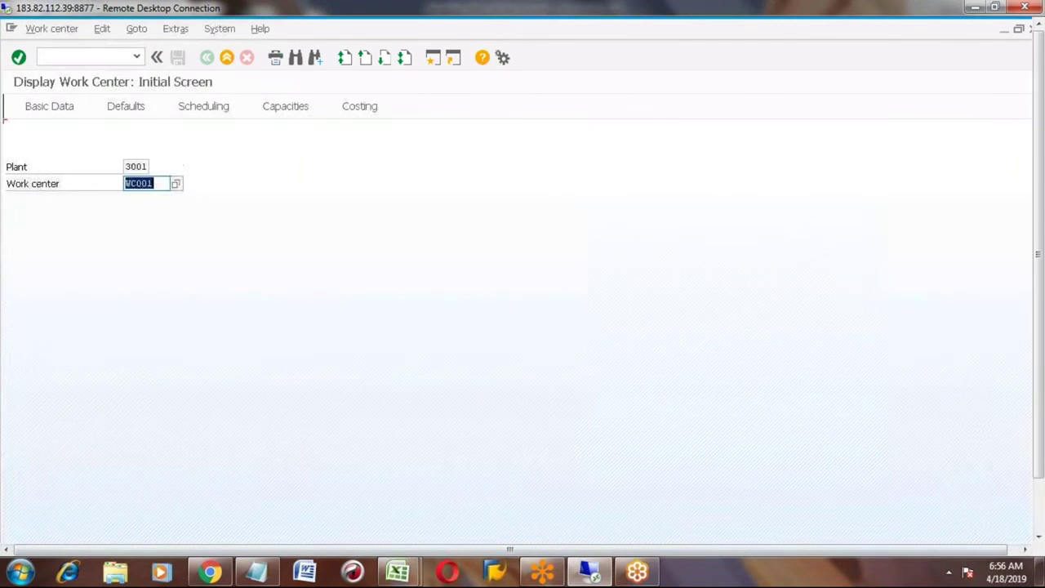
{"action": "key", "text": "Return"}
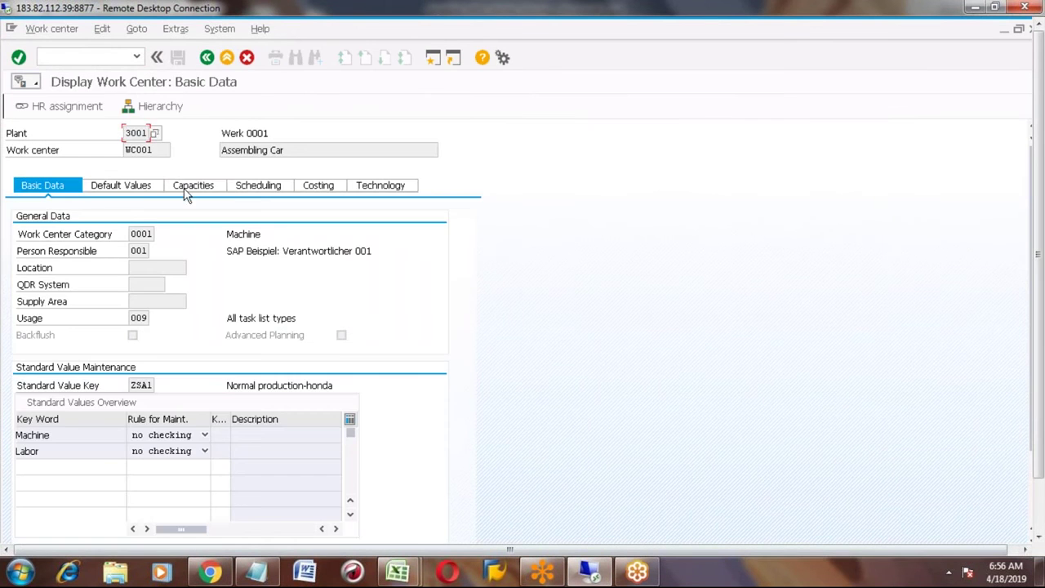
Step: Open the work center's capacity category 001 header and examine its operating times and the finite scheduling setting
{"action": "left_click", "coordinate": [189, 187]}
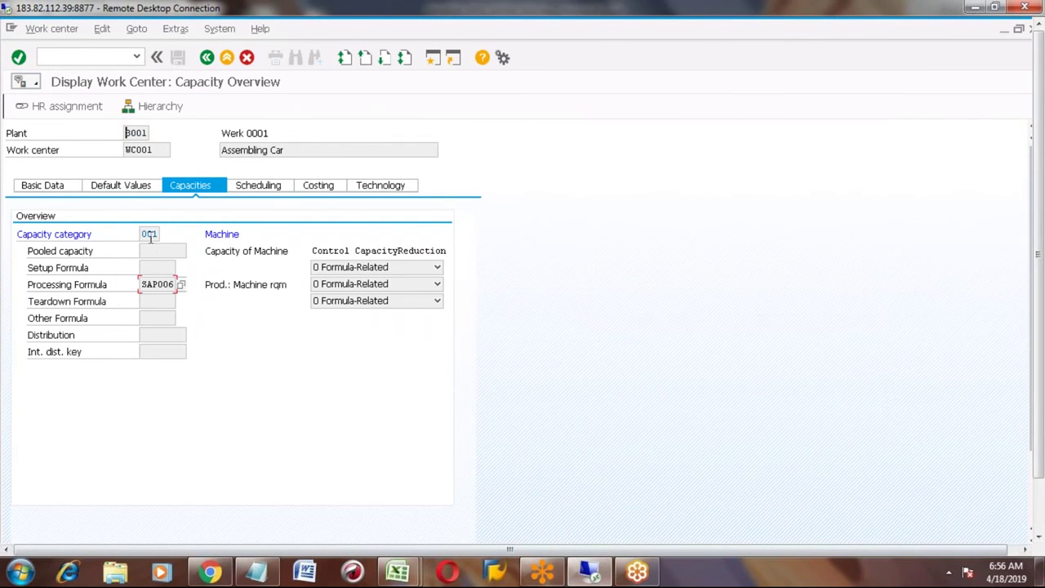
{"action": "double_click", "coordinate": [147, 233]}
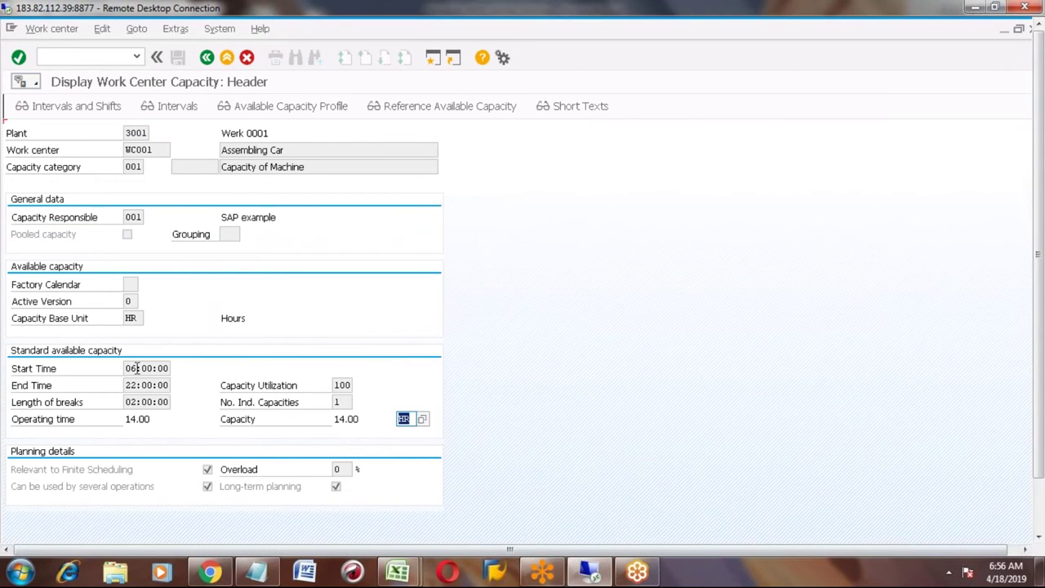
{"action": "left_click", "coordinate": [136, 368]}
{"action": "left_click", "coordinate": [128, 423]}
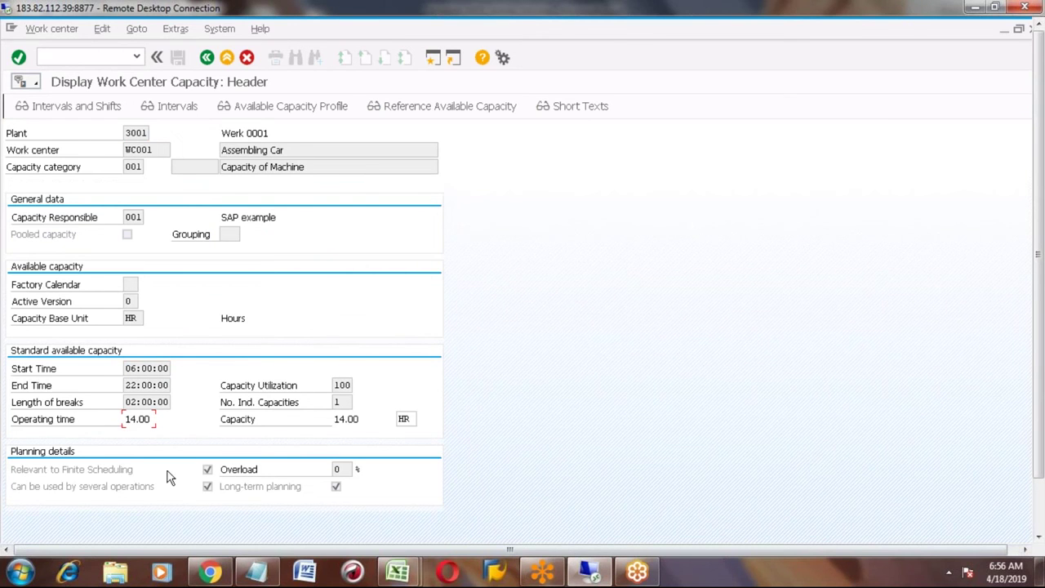
{"action": "left_click", "coordinate": [208, 473]}
Step: Switch back to the Excel workbook and return to the work center capacity note in cell C322
{"action": "mouse_move", "coordinate": [398, 572]}
{"action": "left_click", "coordinate": [457, 502]}
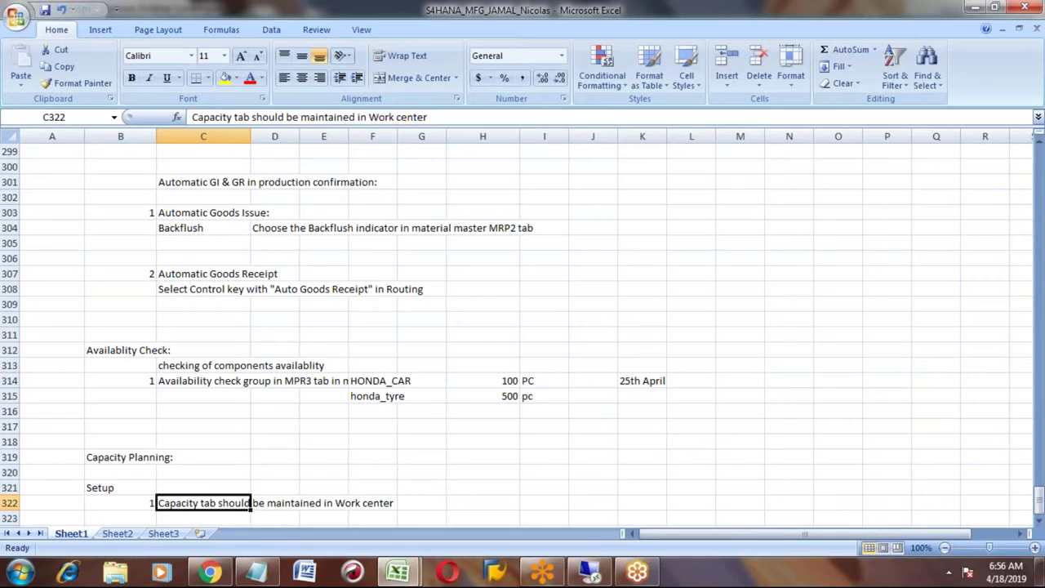
{"action": "key", "text": "Return"}
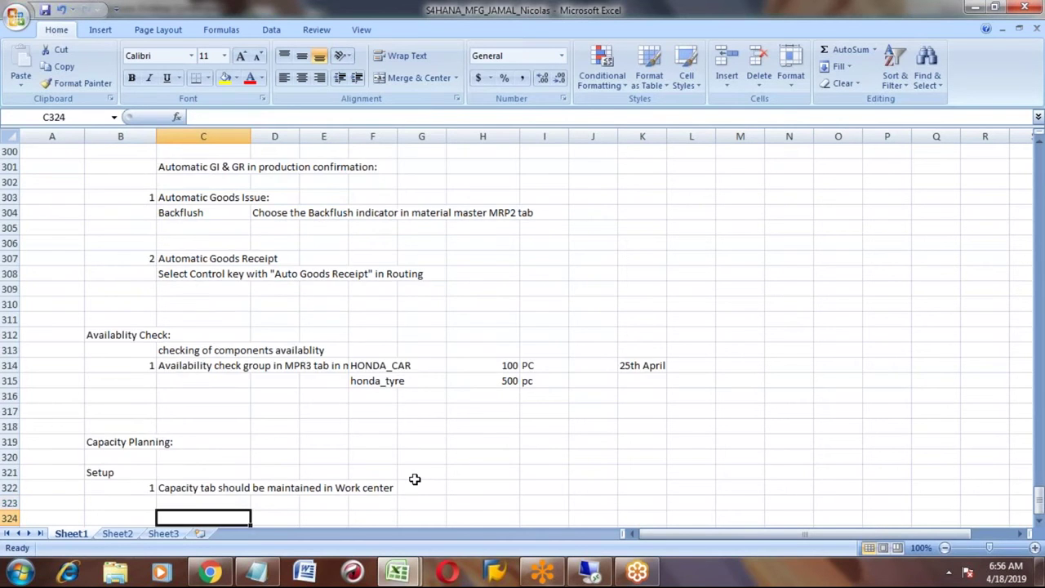
{"action": "key", "text": "Down"}
{"action": "key", "text": "Down"}
{"action": "key", "text": "Down"}
{"action": "key", "text": "Down"}
{"action": "key", "text": "Down"}
{"action": "key", "text": "Up"}
{"action": "key", "text": "Up"}
{"action": "key", "text": "Up"}
{"action": "key", "text": "Up"}
{"action": "key", "text": "Up"}
{"action": "key", "text": "Up"}
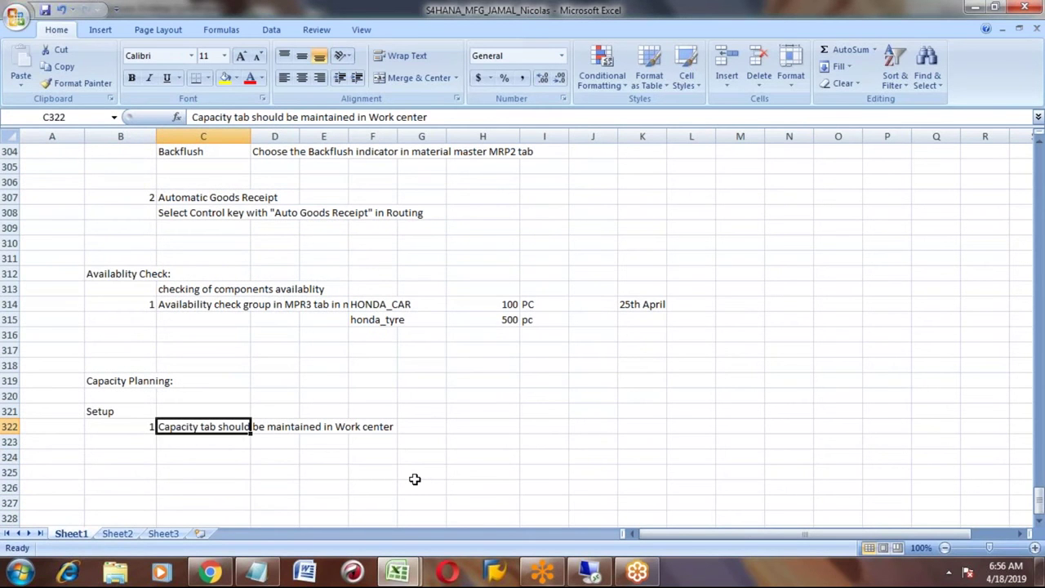
Step: Enter "Finite Scheduling" in cell J322, in the same row as the work center capacity note
{"action": "key", "text": "Right"}
{"action": "key", "text": "Right"}
{"action": "key", "text": "Right"}
{"action": "key", "text": "Right"}
{"action": "key", "text": "Right"}
{"action": "key", "text": "Right"}
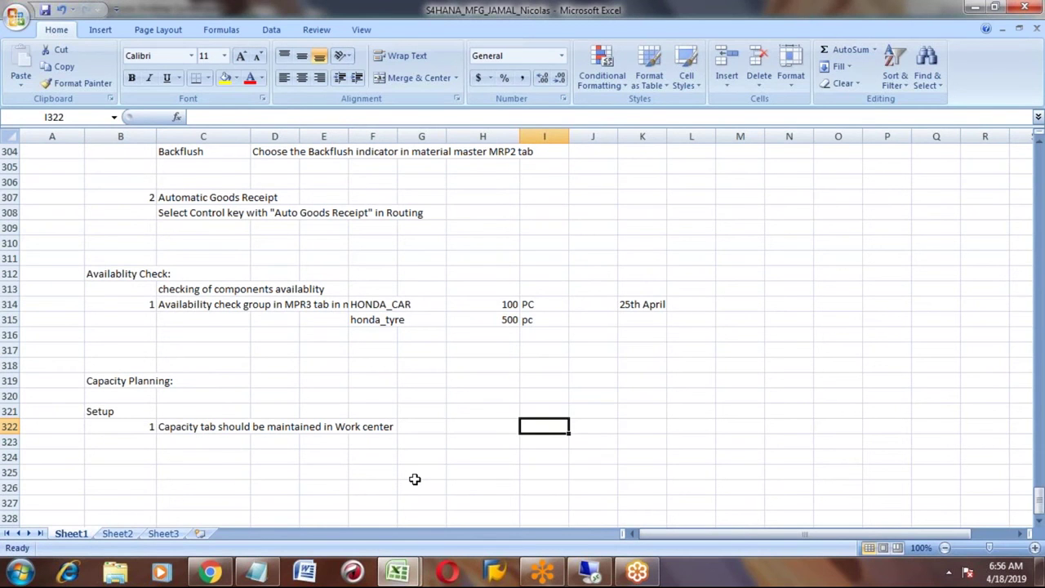
{"action": "key", "text": "Right"}
{"action": "type", "text": "Finite Scheduling"}
{"action": "key", "text": "Return"}
{"action": "key", "text": "Return"}
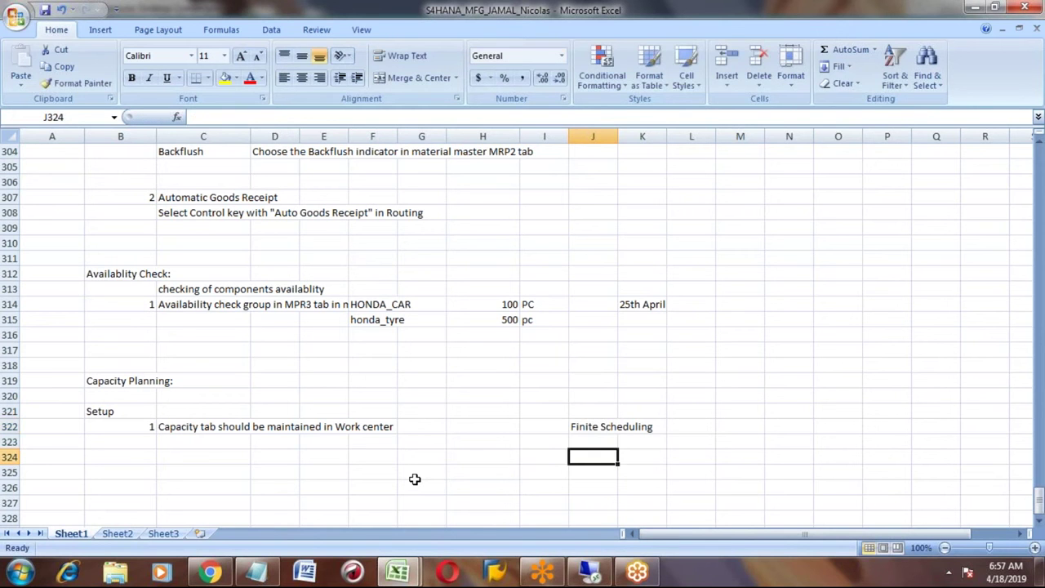
Step: Enter "Infinite scheduling" in cell J324, two rows below the Finite Scheduling entry
{"action": "type", "text": "Inf"}
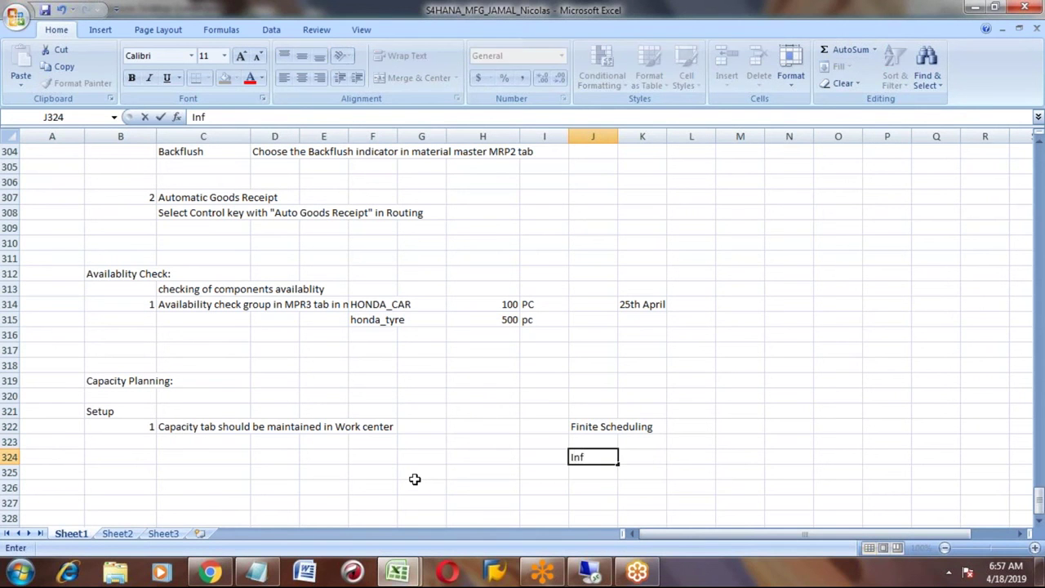
{"action": "type", "text": "inite scheduling"}
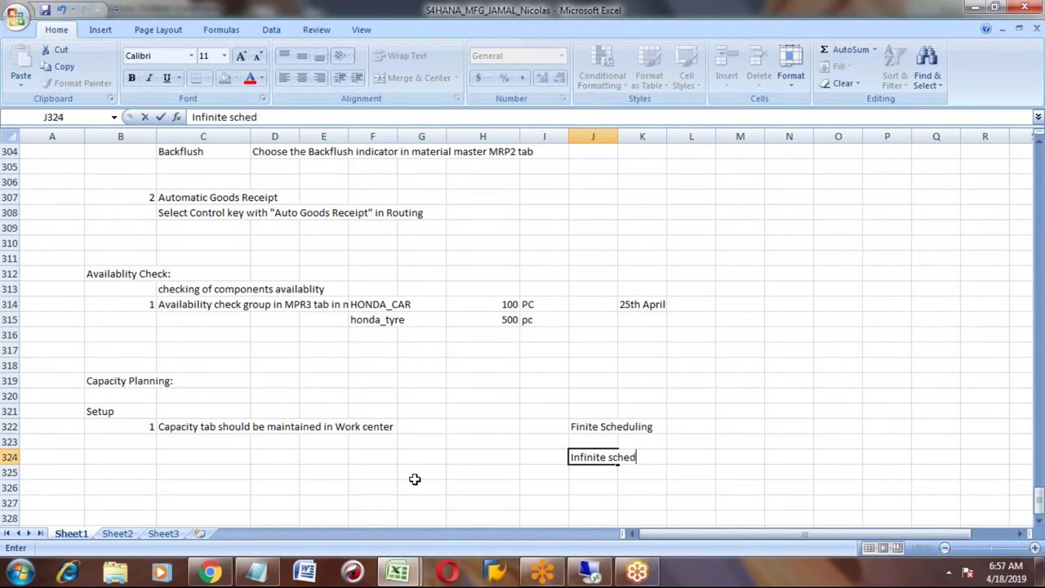
{"action": "key", "text": "Return"}
{"action": "key", "text": "Up"}
{"action": "key", "text": "Up"}
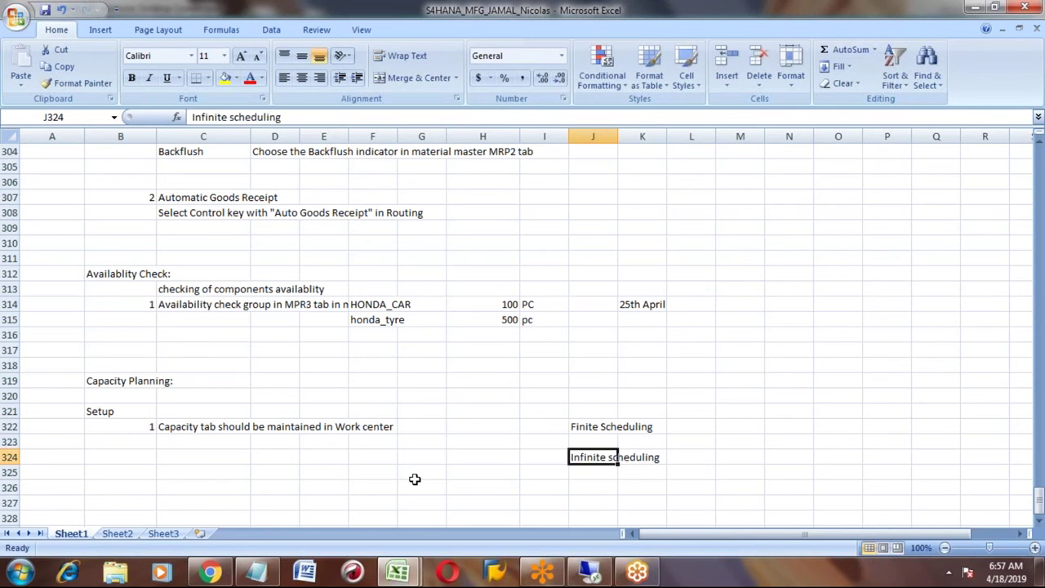
Step: Enter "Capcity-100" in cell M322 and "Planned - 100" in cell O322 for the Finite Scheduling example
{"action": "key", "text": "Up"}
{"action": "key", "text": "Right"}
{"action": "key", "text": "Right"}
{"action": "key", "text": "Right"}
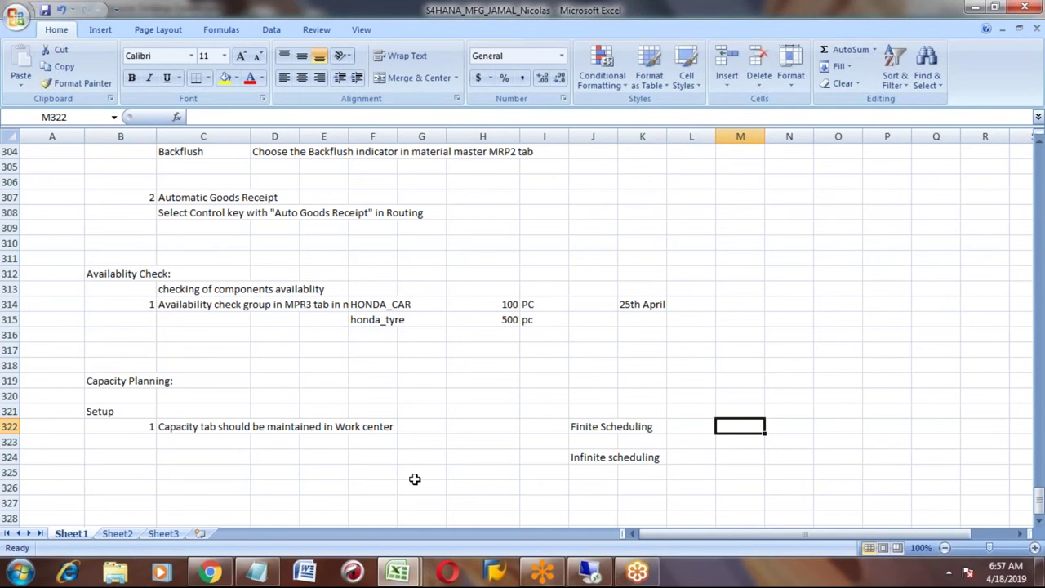
{"action": "type", "text": "Cap"}
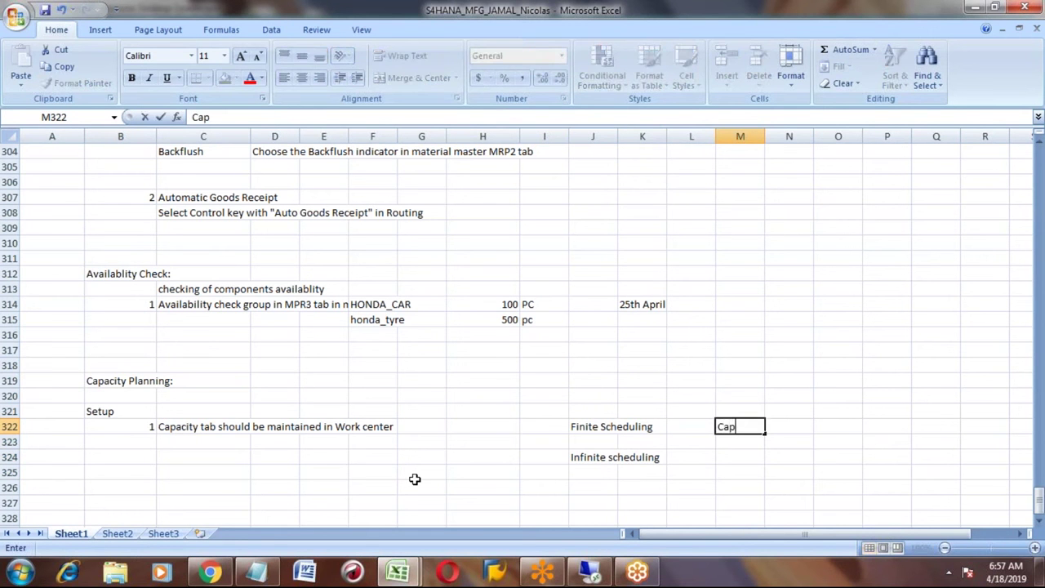
{"action": "type", "text": "city-100"}
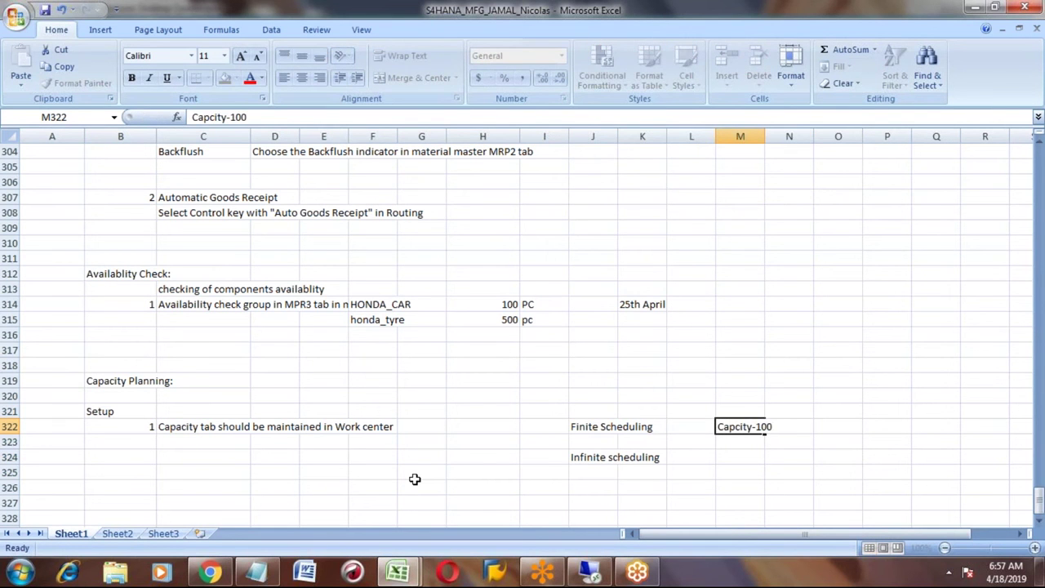
{"action": "key", "text": "Right"}
{"action": "key", "text": "Right"}
{"action": "type", "text": "Plann"}
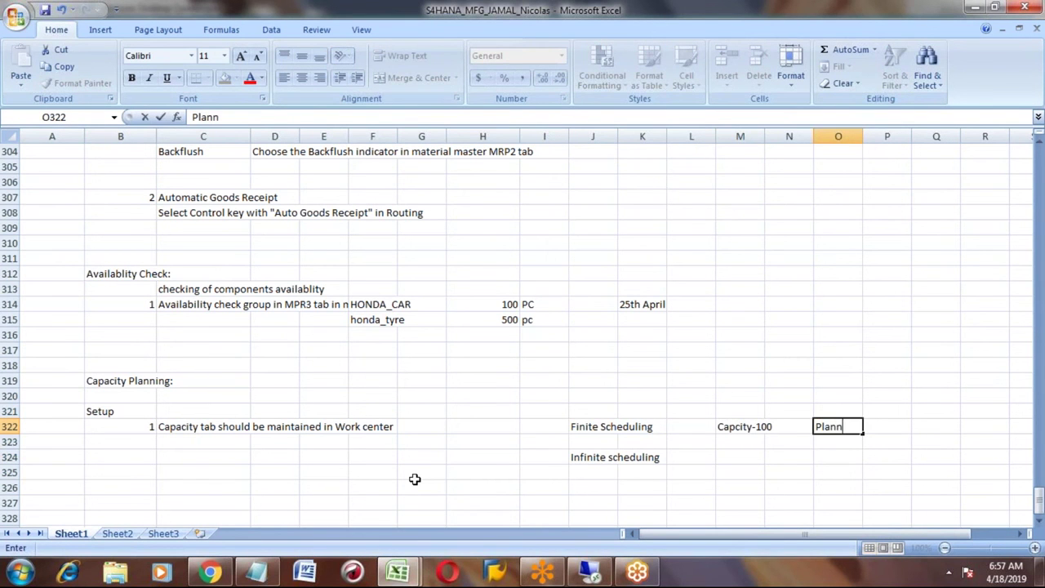
{"action": "type", "text": "ed - 100"}
{"action": "key", "text": "Return"}
Step: Compare the capacity and planned entries in M322 to O322 with the Finite Scheduling label in J322
{"action": "key", "text": "Up"}
{"action": "key", "text": "Left"}
{"action": "key", "text": "Left"}
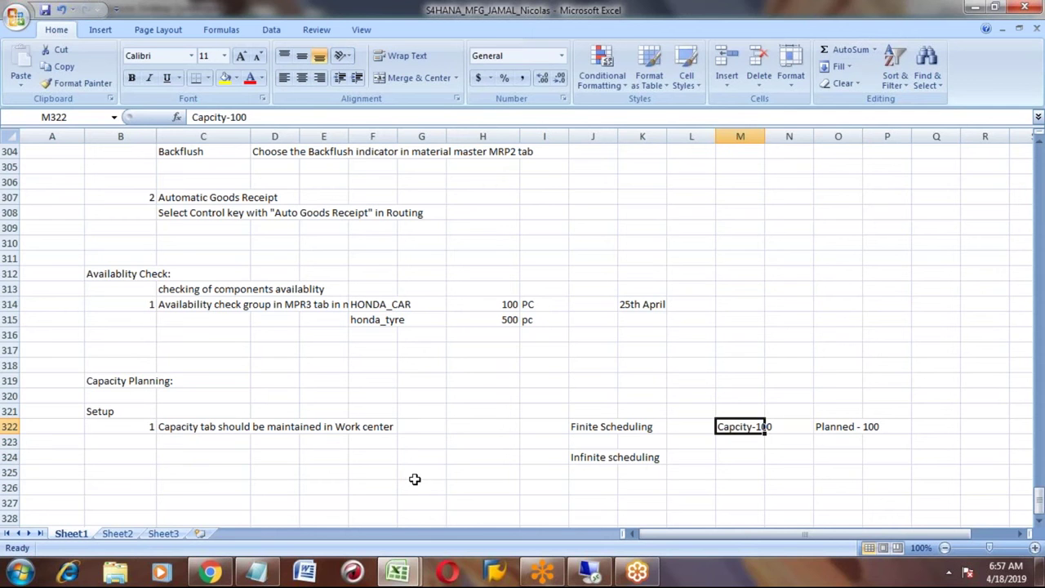
{"action": "key", "text": "shift+Right"}
{"action": "key", "text": "shift+Right"}
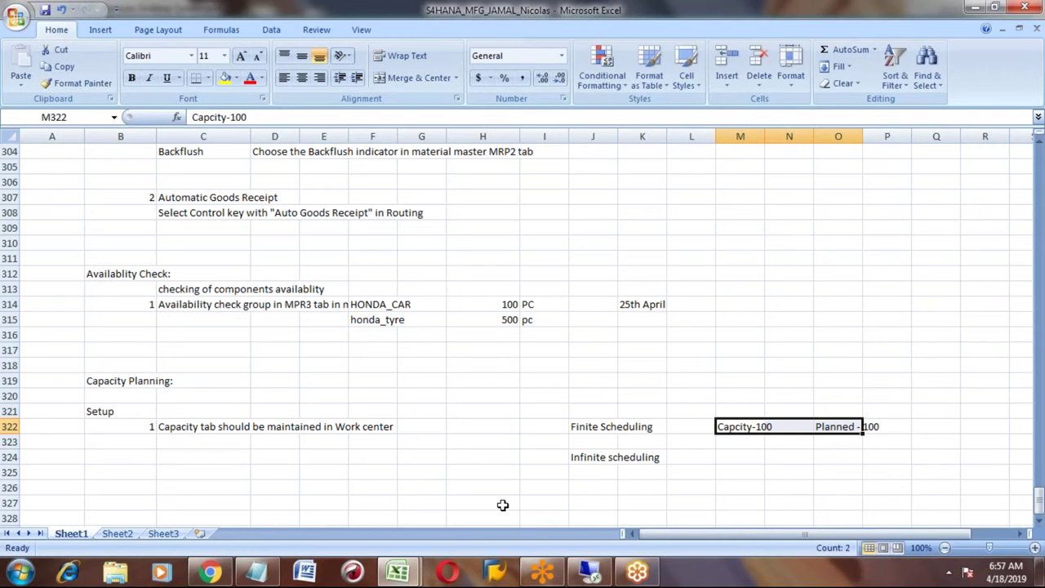
{"action": "left_click", "coordinate": [832, 423]}
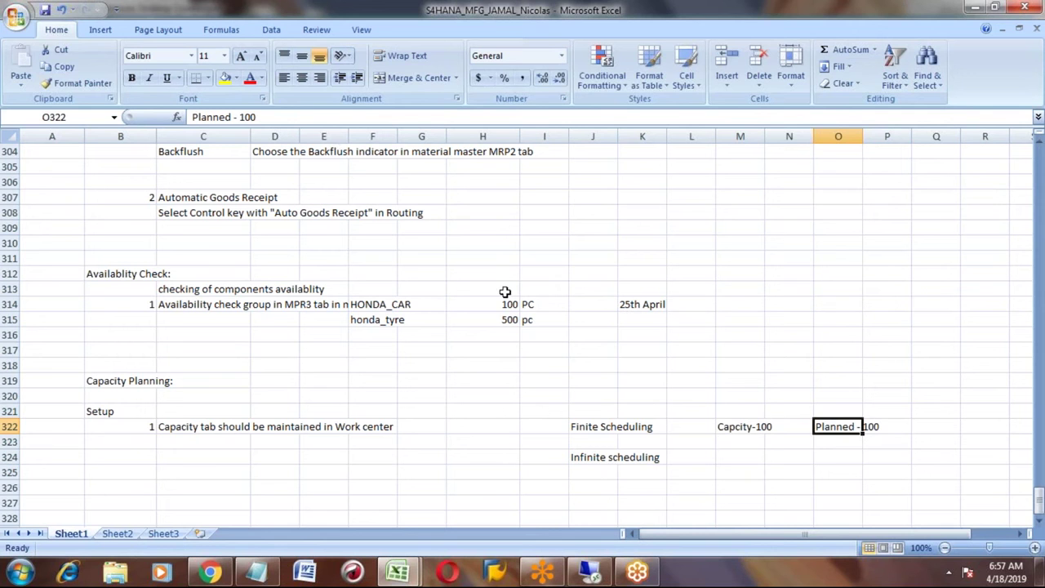
{"action": "key", "text": "Left"}
{"action": "key", "text": "Left"}
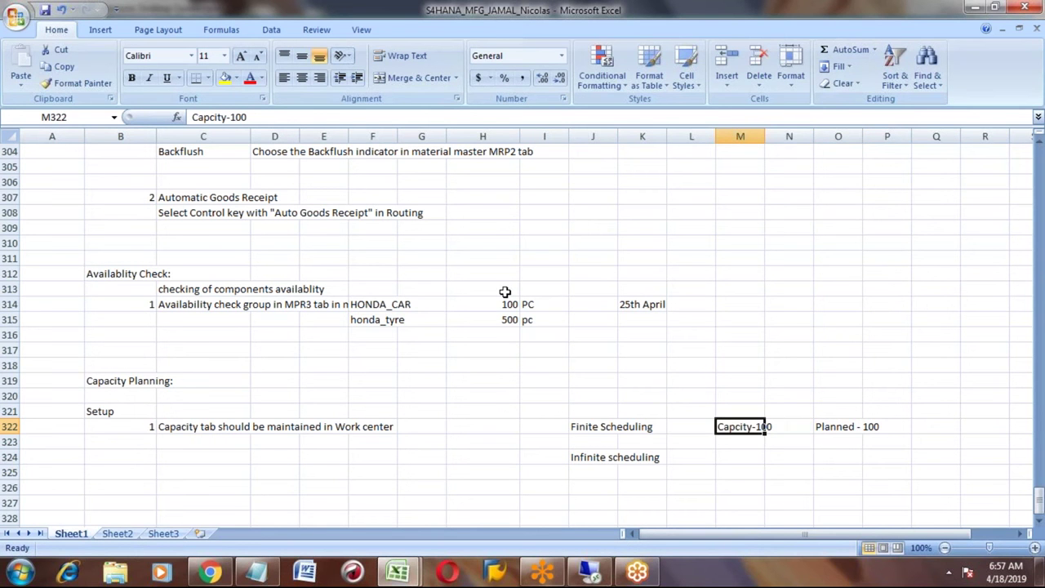
{"action": "key", "text": "shift+Right"}
{"action": "key", "text": "shift+Right"}
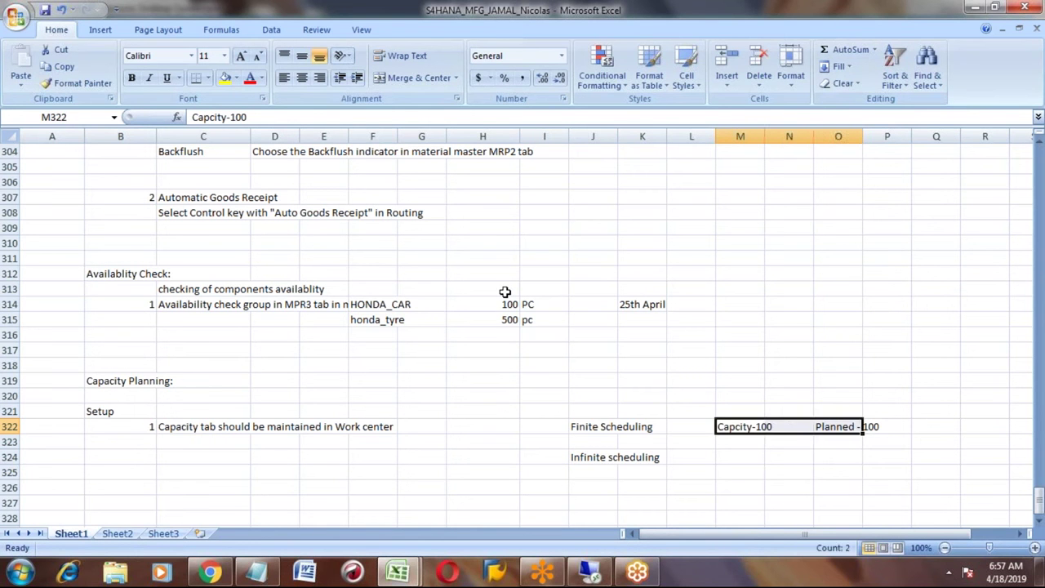
{"action": "key", "text": "Left"}
{"action": "key", "text": "Left"}
{"action": "key", "text": "Left"}
{"action": "key", "text": "Left"}
{"action": "key", "text": "Right"}
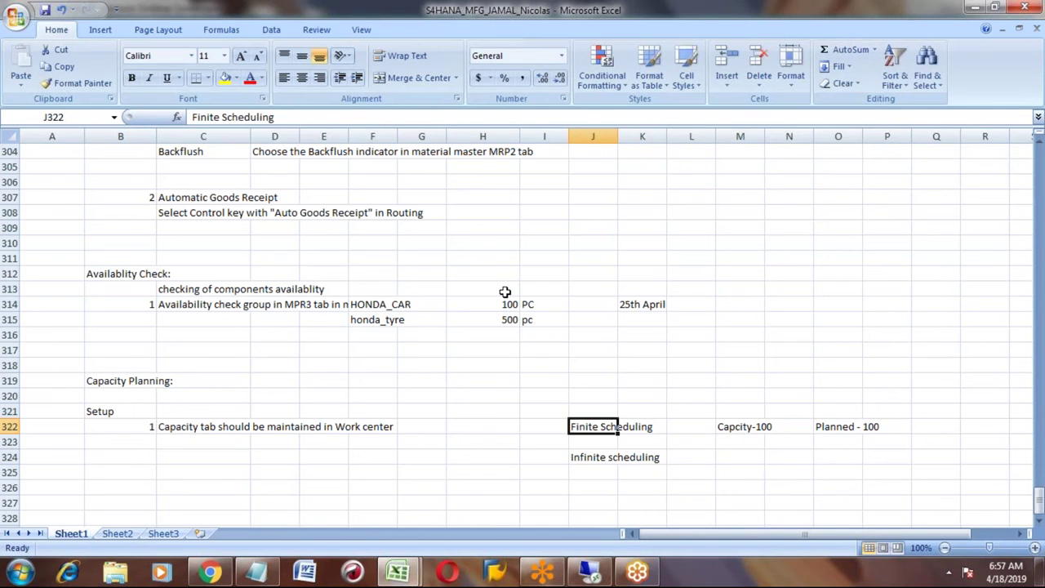
Step: Copy the capacity entry from cell M322 into M324 in the Infinite scheduling row
{"action": "key", "text": "Down"}
{"action": "key", "text": "Down"}
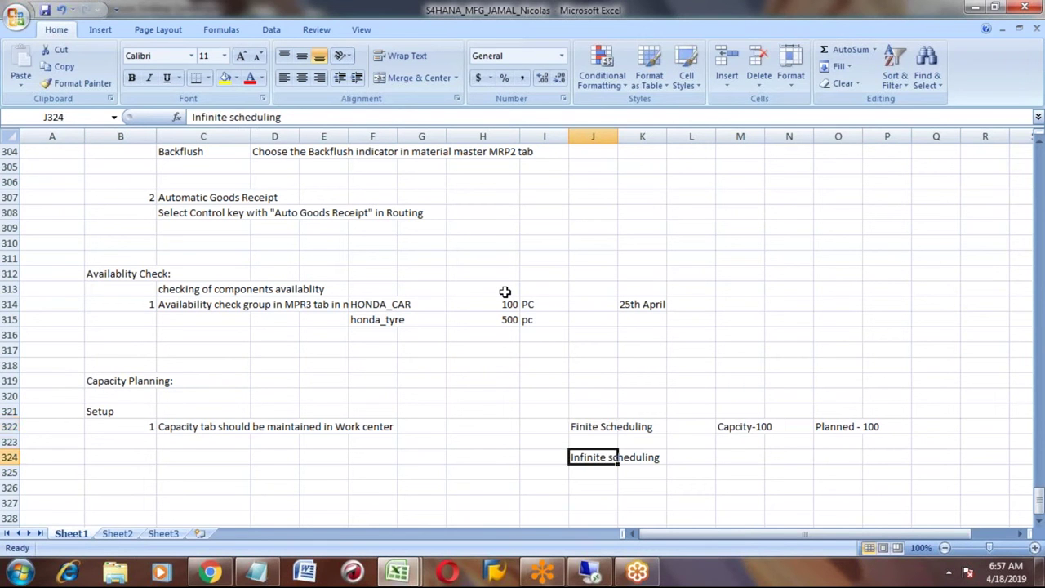
{"action": "key", "text": "Right"}
{"action": "key", "text": "Right"}
{"action": "key", "text": "Right"}
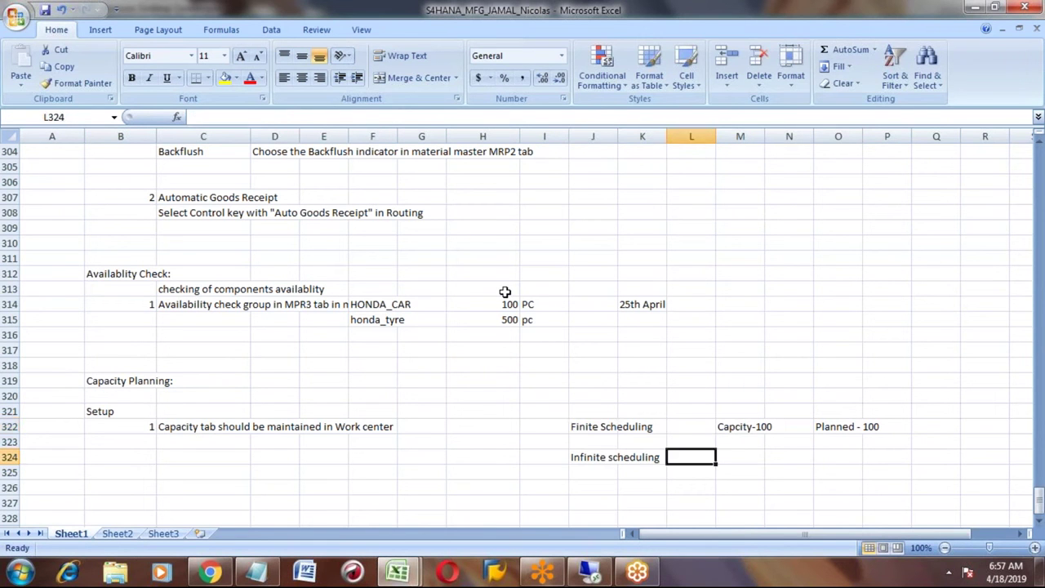
{"action": "key", "text": "Up"}
{"action": "key", "text": "Up"}
{"action": "key", "text": "ctrl+c"}
{"action": "key", "text": "Down"}
{"action": "key", "text": "Down"}
{"action": "key", "text": "ctrl+v"}
{"action": "key", "text": "Right"}
{"action": "key", "text": "Right"}
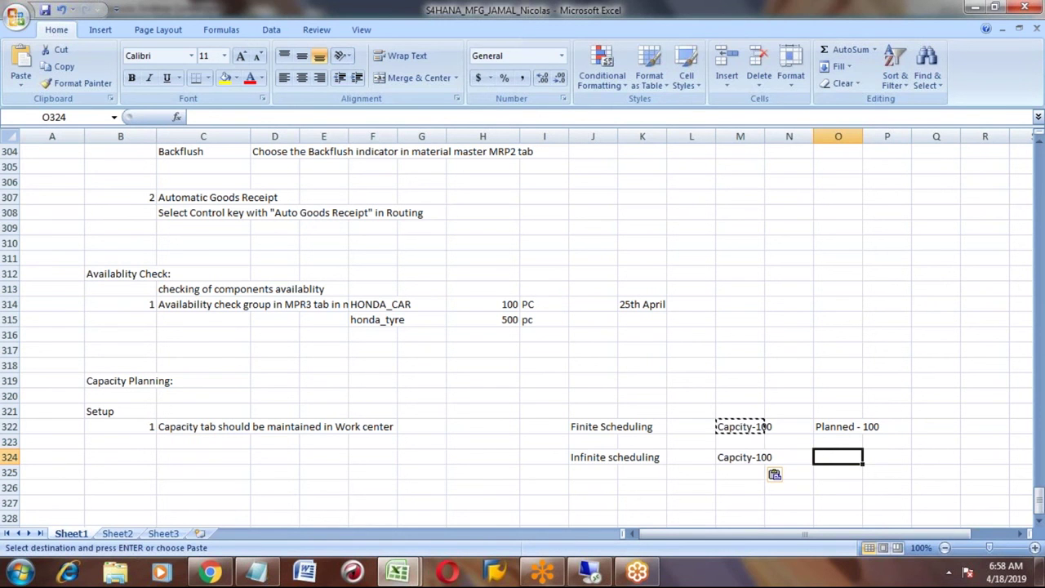
Step: Enter "Planned > Capacity" in cell O324 for the Infinite scheduling example
{"action": "type", "text": "Planned "}
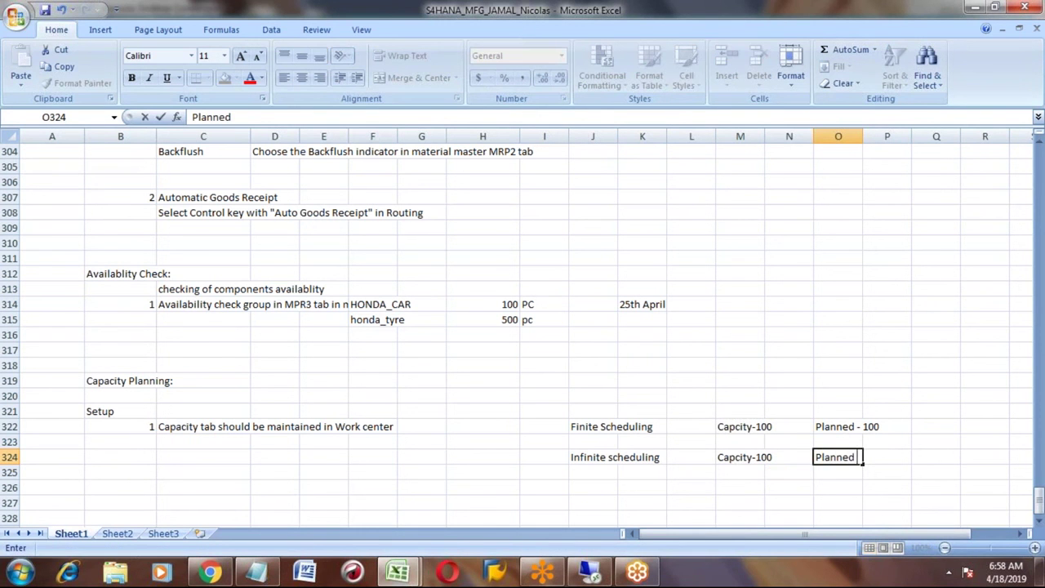
{"action": "type", "text": "> Capacity"}
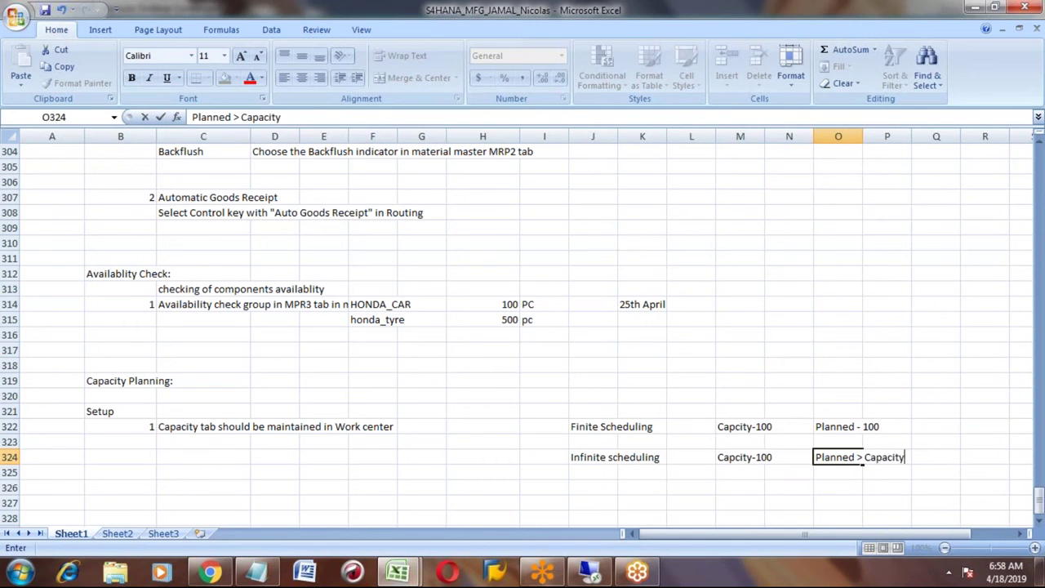
{"action": "key", "text": "Return"}
Step: Compare the Finite Scheduling and Infinite scheduling rows in J322 to O324, including their capacity and planned entries
{"action": "key", "text": "Up"}
{"action": "key", "text": "Up"}
{"action": "key", "text": "Up"}
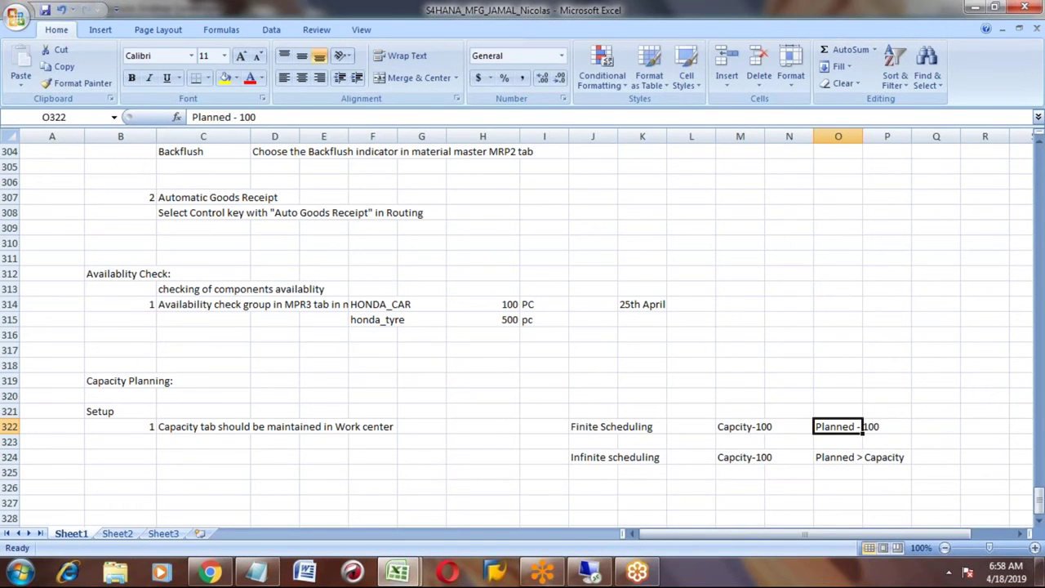
{"action": "key", "text": "Left"}
{"action": "key", "text": "Left"}
{"action": "key", "text": "Left"}
{"action": "key", "text": "Left"}
{"action": "key", "text": "Left"}
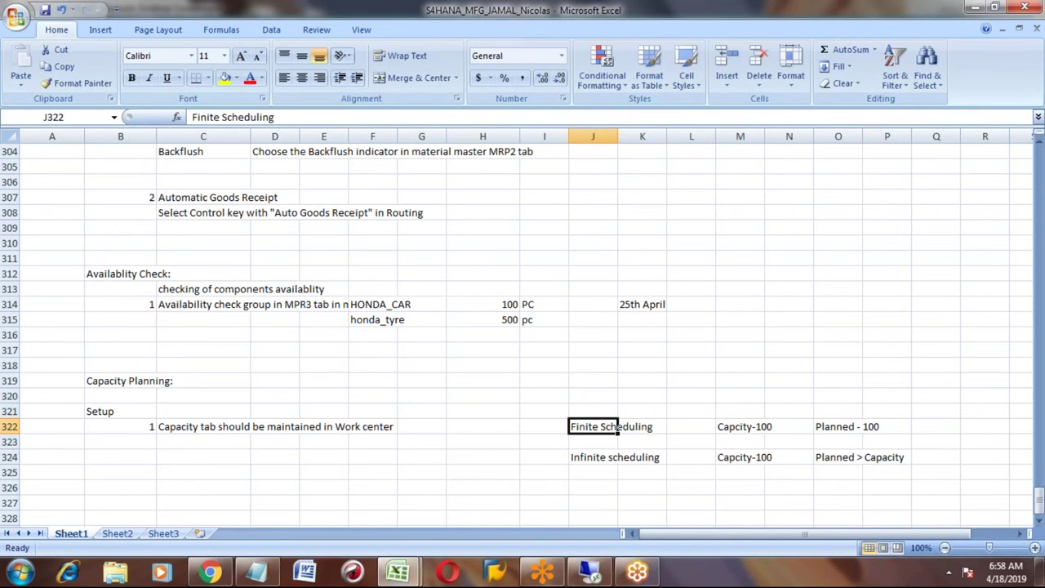
{"action": "key", "text": "shift+Down"}
{"action": "key", "text": "shift+Down"}
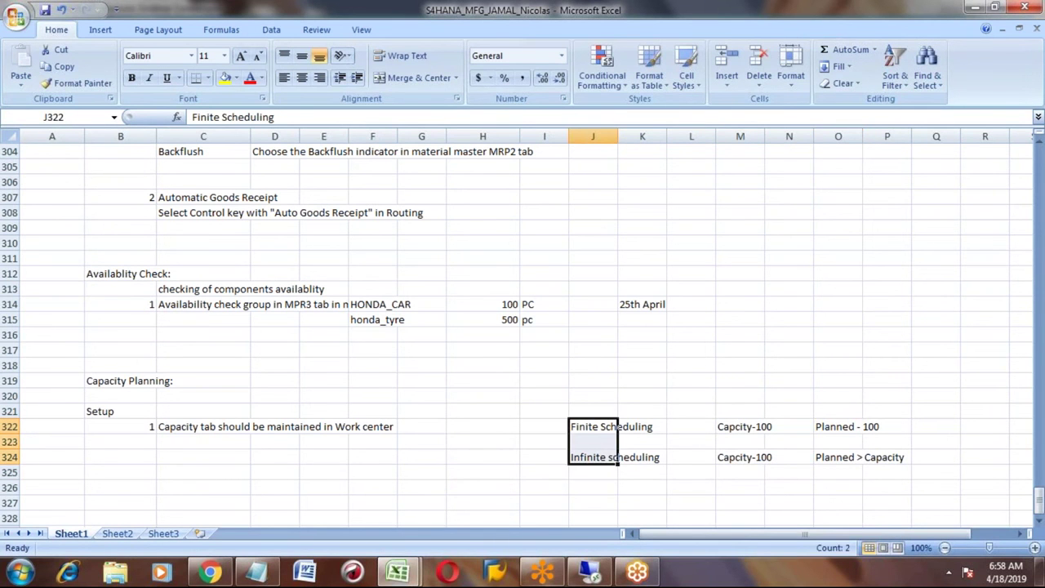
{"action": "left_click", "coordinate": [131, 381]}
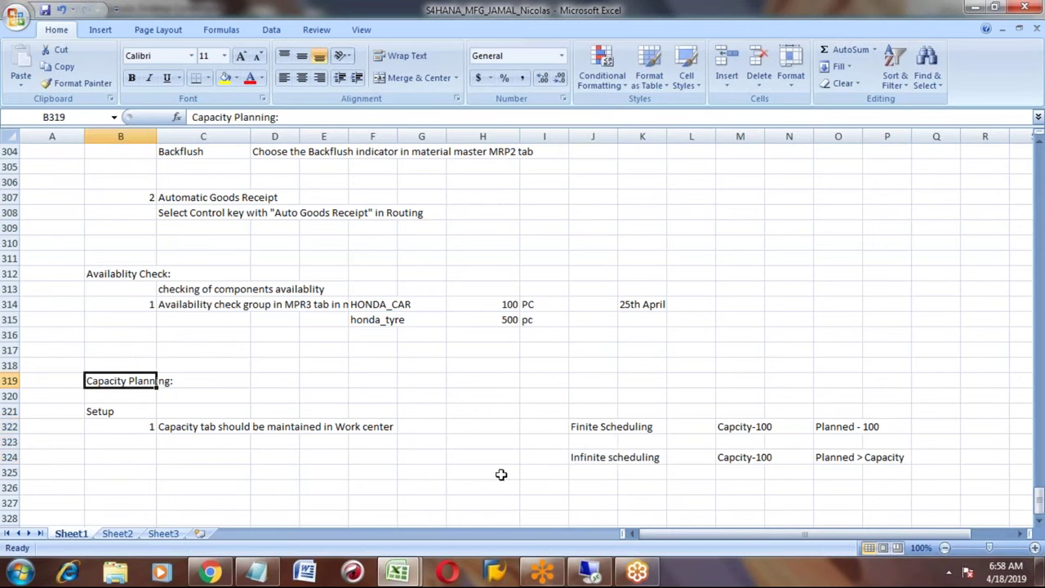
{"action": "left_click", "coordinate": [584, 429]}
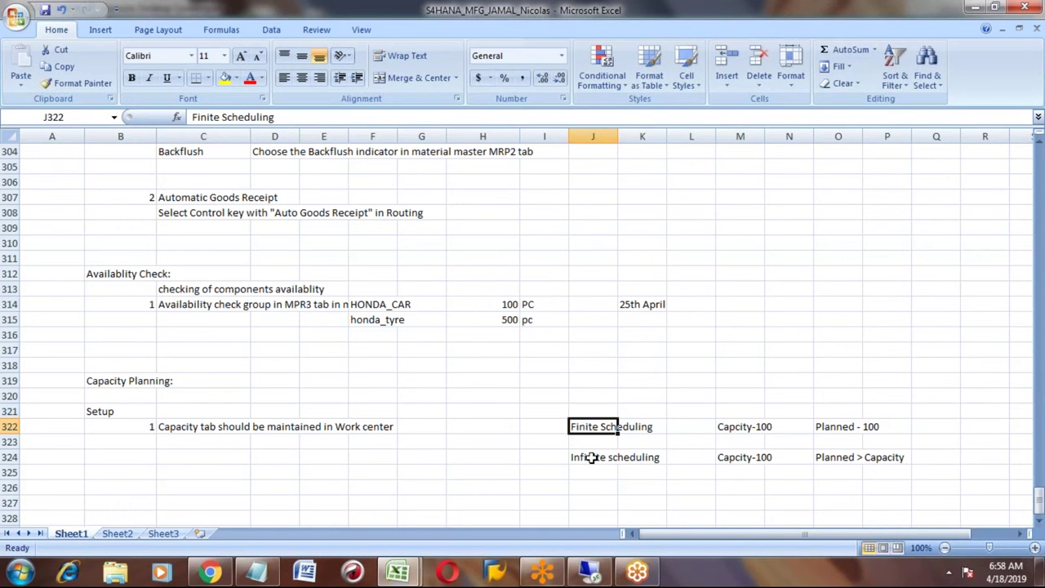
{"action": "left_click", "coordinate": [592, 458]}
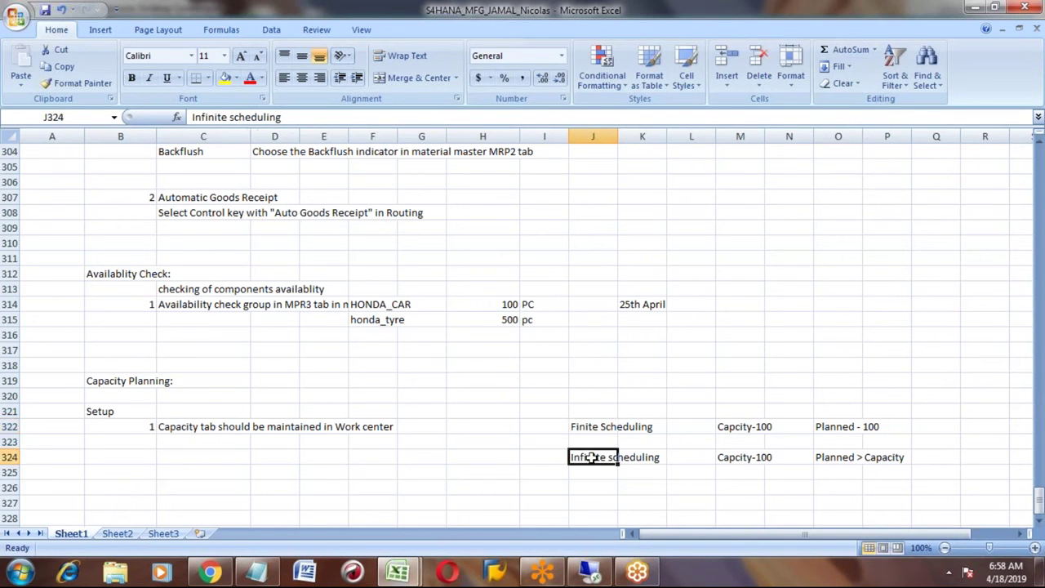
{"action": "left_click", "coordinate": [720, 457]}
{"action": "left_click", "coordinate": [829, 459]}
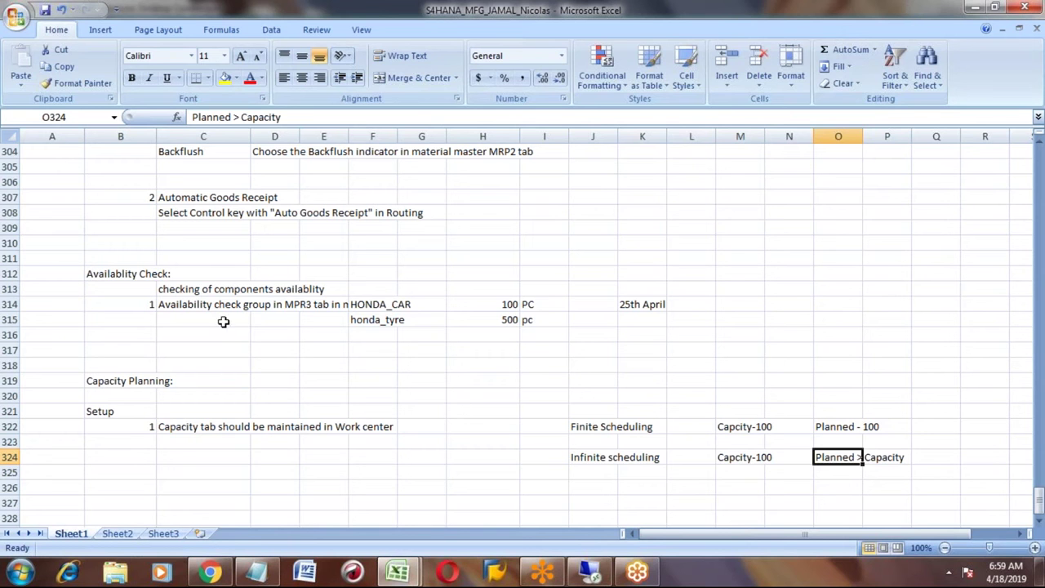
Step: Add item number 2 in cell B323 of the Capacity Planning setup list
{"action": "left_click", "coordinate": [138, 440]}
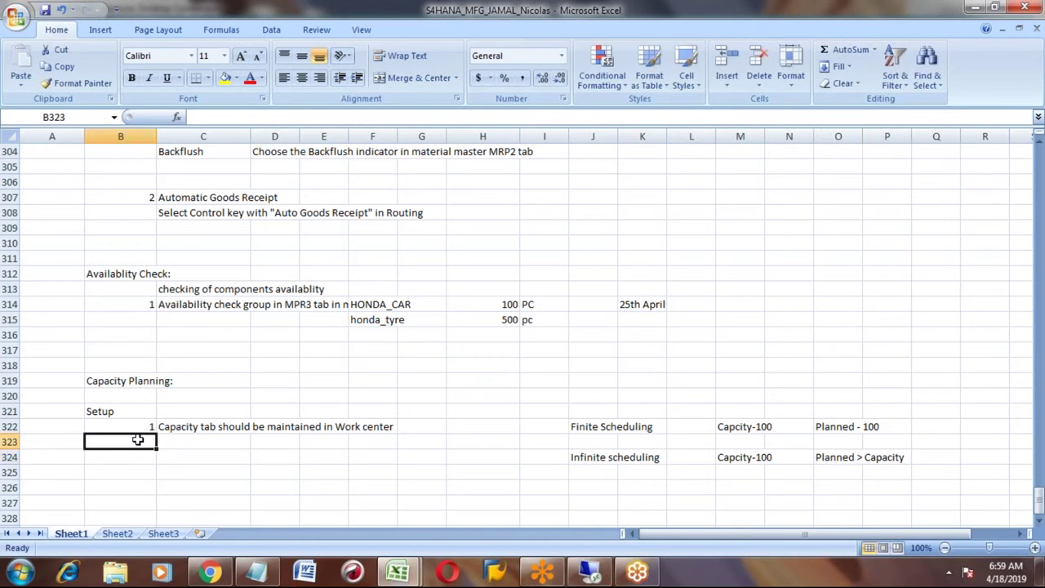
{"action": "type", "text": "2"}
{"action": "key", "text": "Tab"}
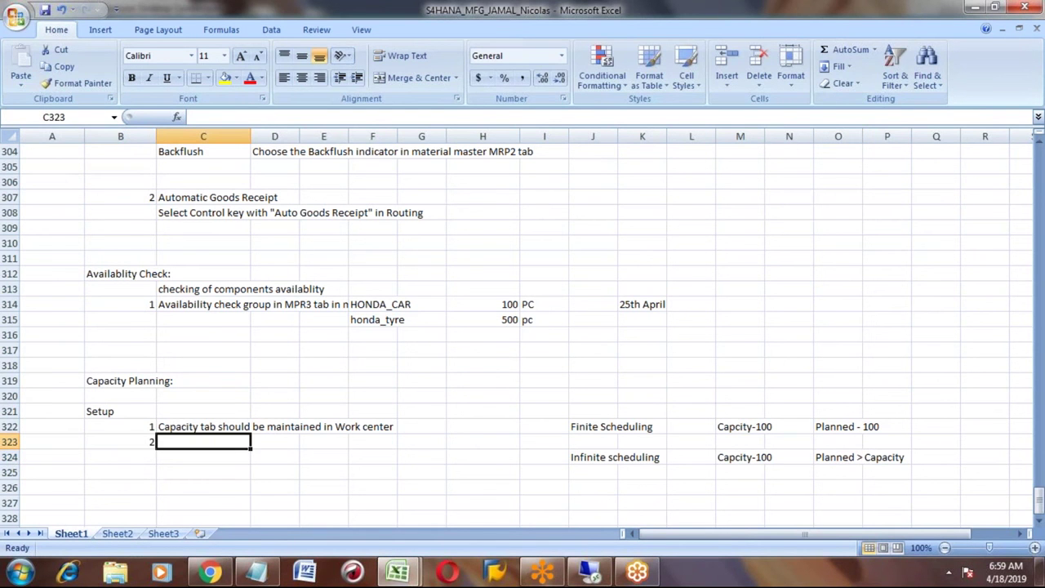
Step: Switch to the SAP remote desktop session, leave the work center capacity display and open transaction md01n
{"action": "left_click", "coordinate": [597, 575]}
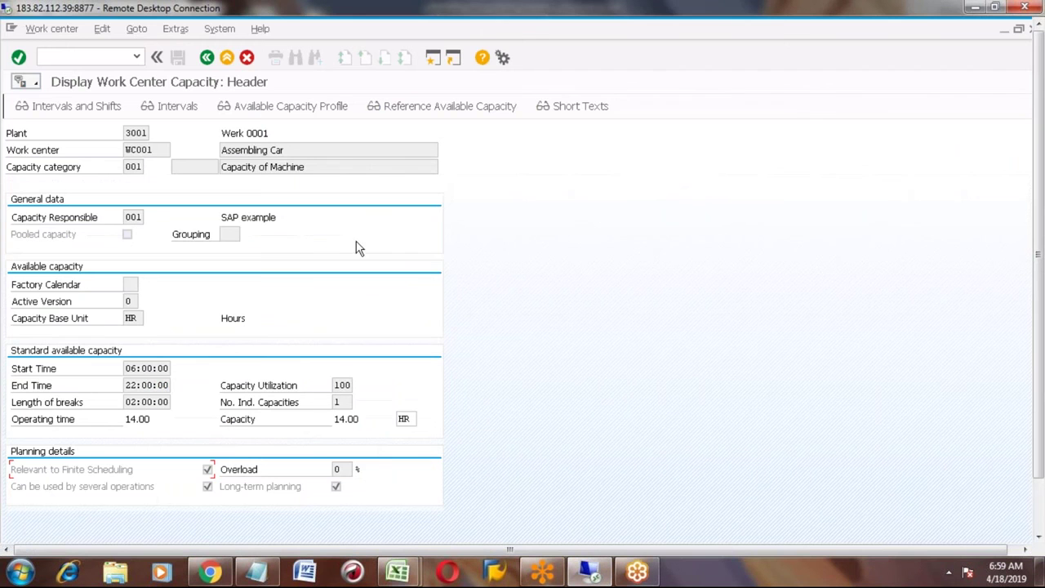
{"action": "left_click", "coordinate": [228, 59]}
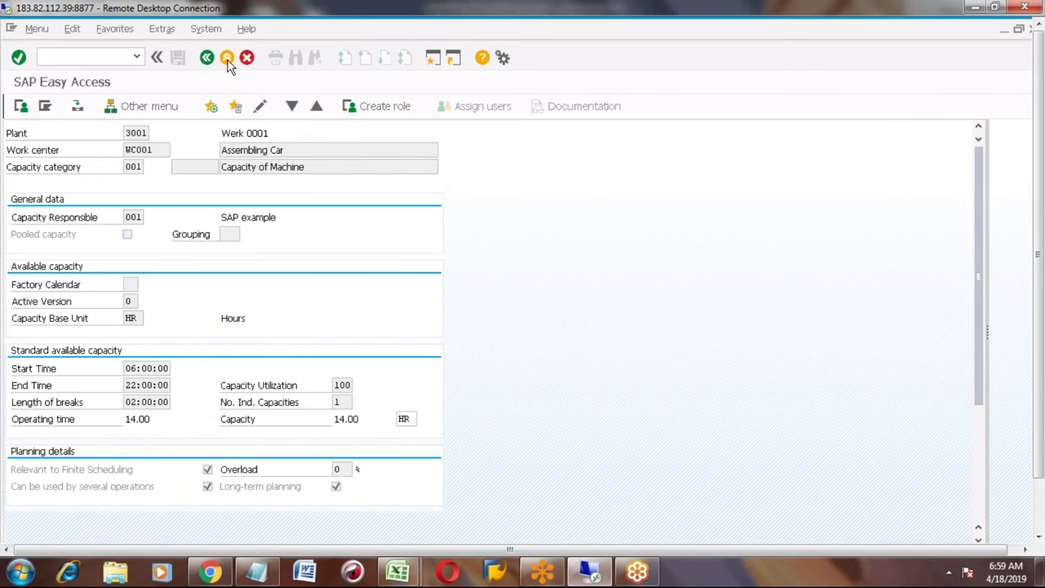
{"action": "left_click", "coordinate": [100, 55]}
{"action": "type", "text": "md01n"}
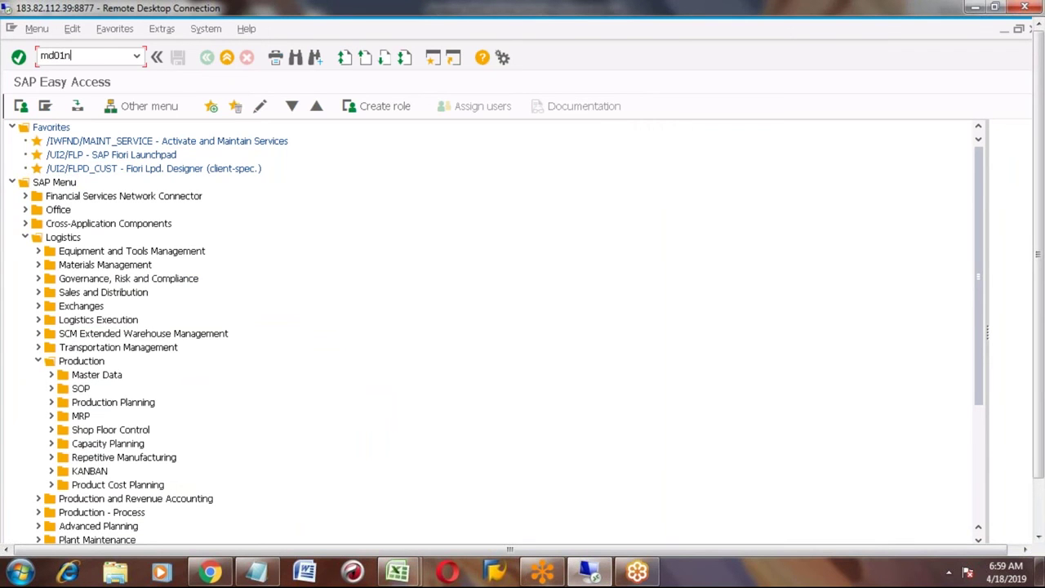
{"action": "key", "text": "Return"}
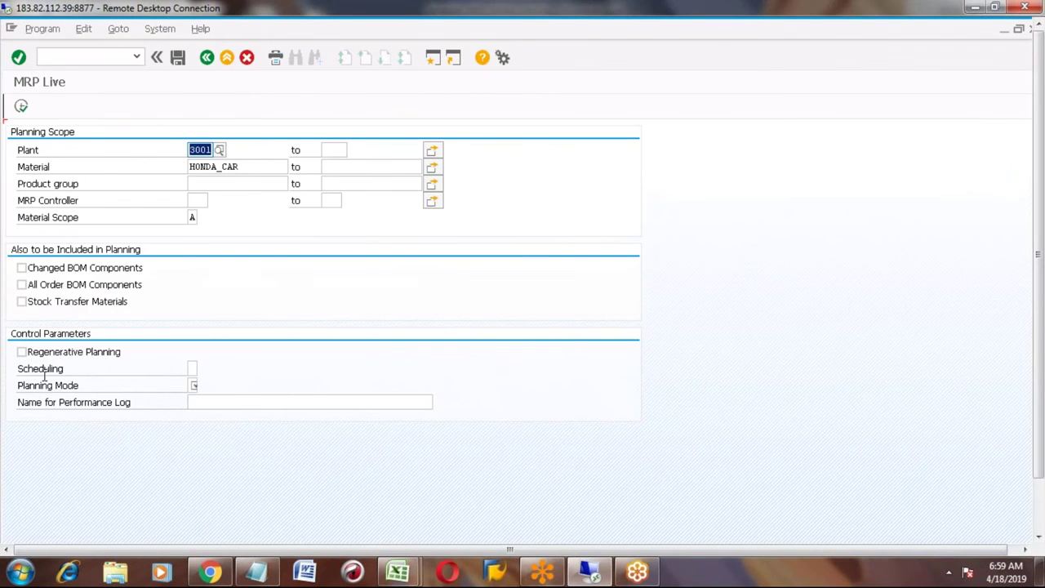
Step: Examine the available Scheduling options for planned orders in MRP Live, focusing on option 2, Lead Time Scheduling and Capacity Planning
{"action": "left_click", "coordinate": [30, 372]}
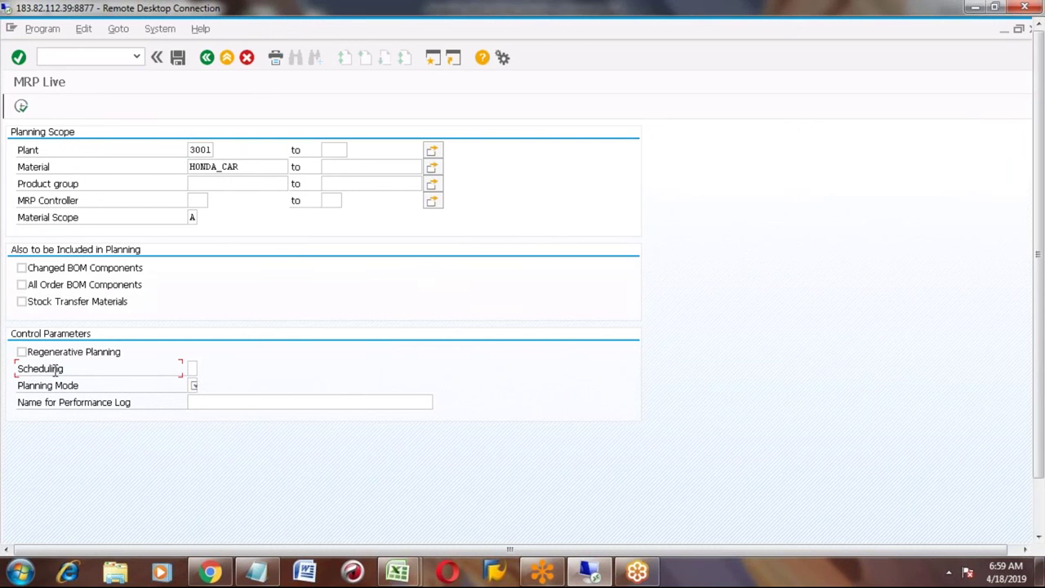
{"action": "left_click", "coordinate": [201, 370]}
{"action": "left_click", "coordinate": [204, 369]}
{"action": "left_click", "coordinate": [35, 200]}
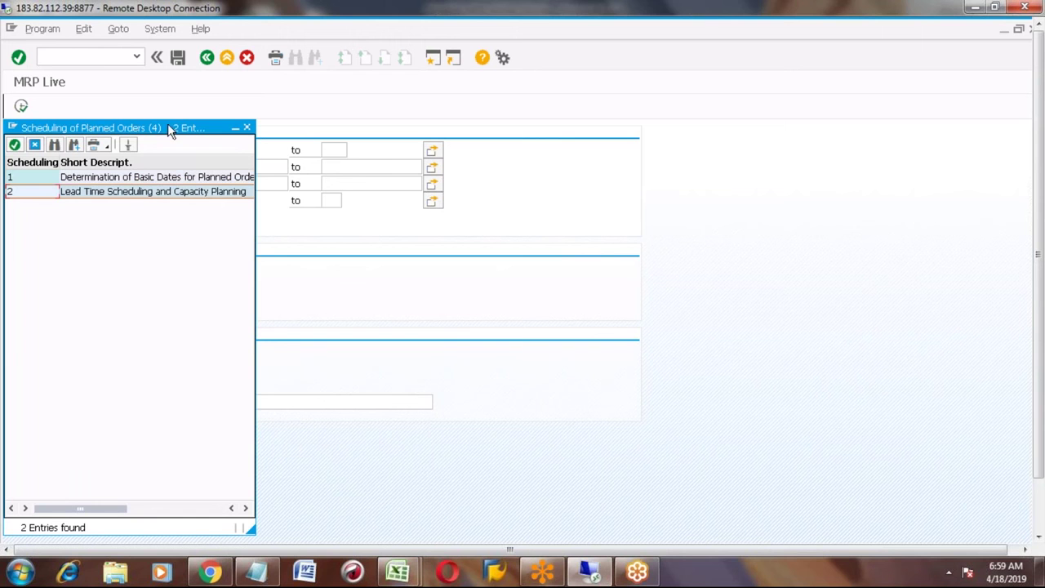
{"action": "left_click", "coordinate": [331, 165]}
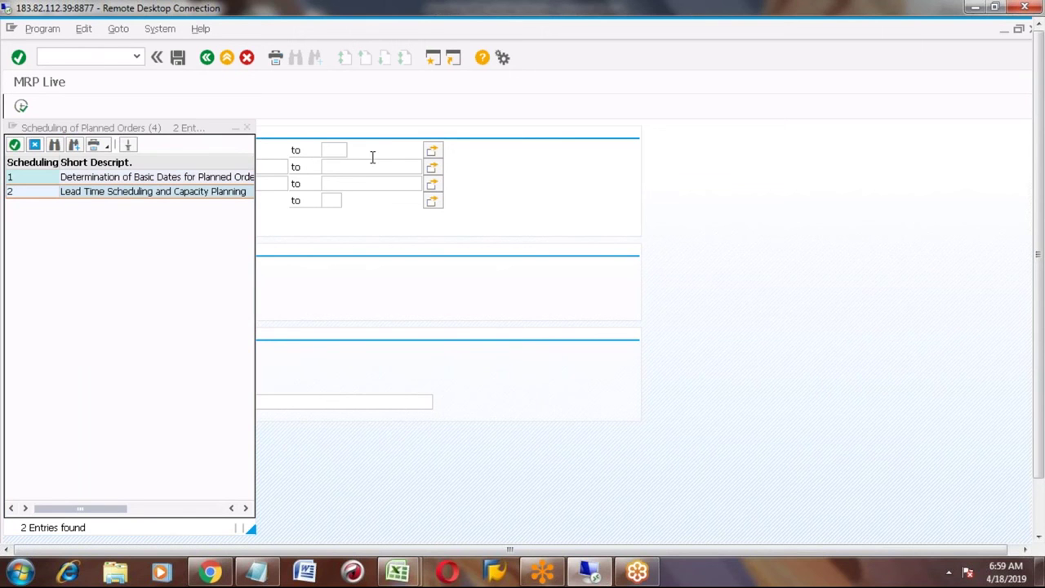
{"action": "left_click", "coordinate": [167, 131]}
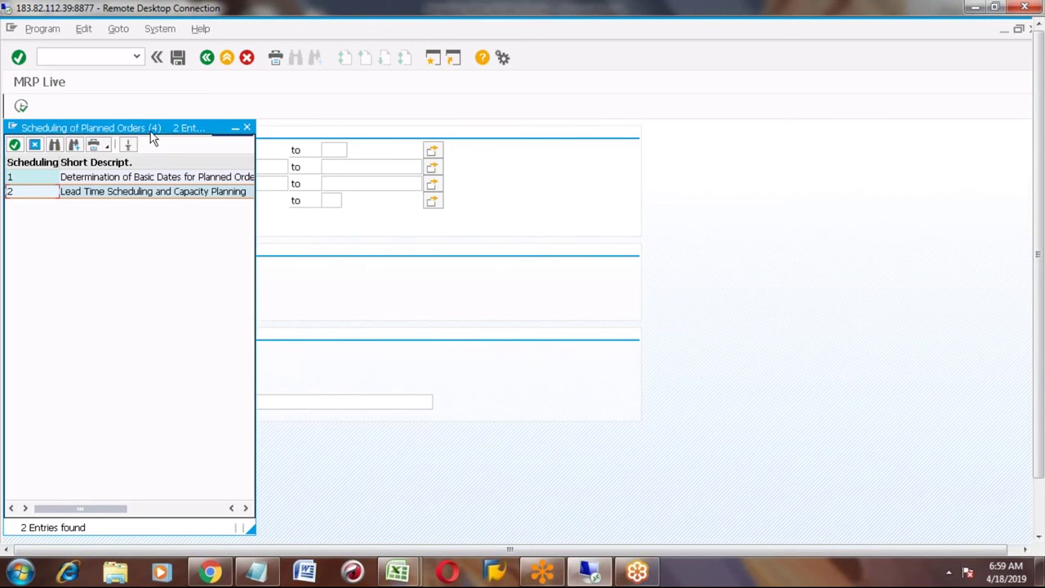
{"action": "left_click_drag", "start_coordinate": [144, 129], "coordinate": [195, 111]}
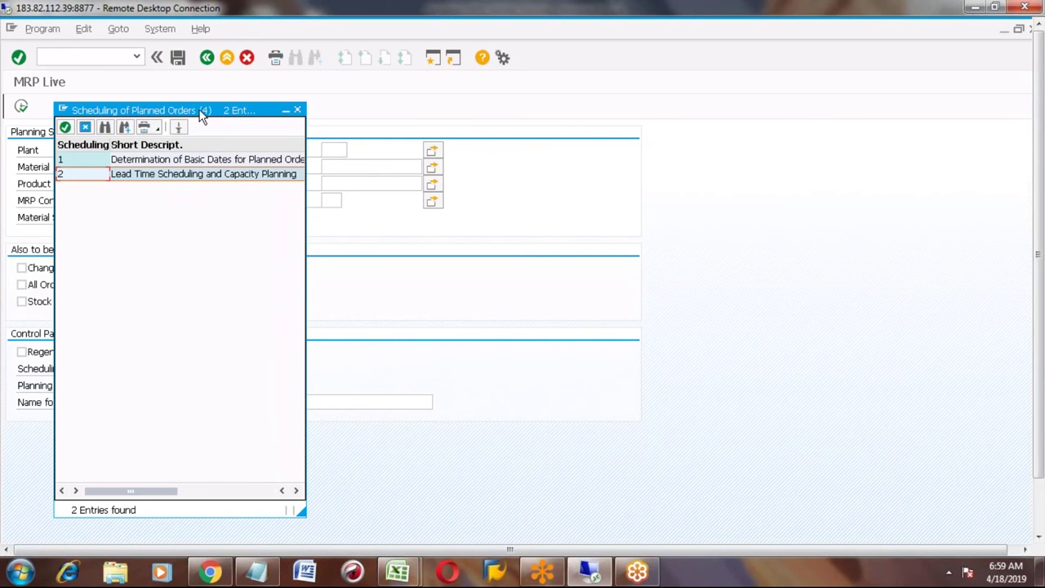
{"action": "left_click_drag", "start_coordinate": [285, 128], "coordinate": [448, 164]}
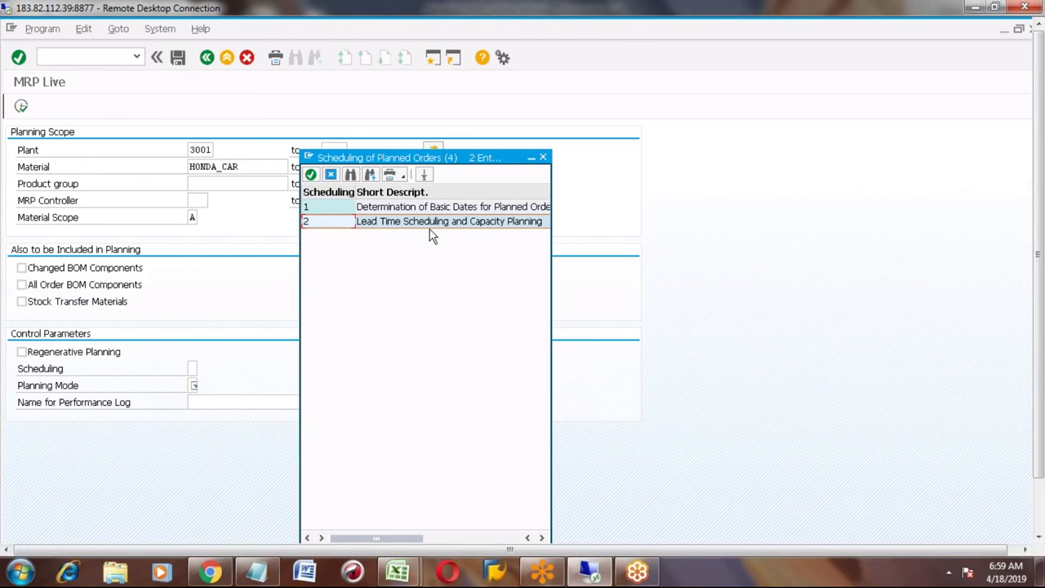
{"action": "left_click", "coordinate": [504, 225]}
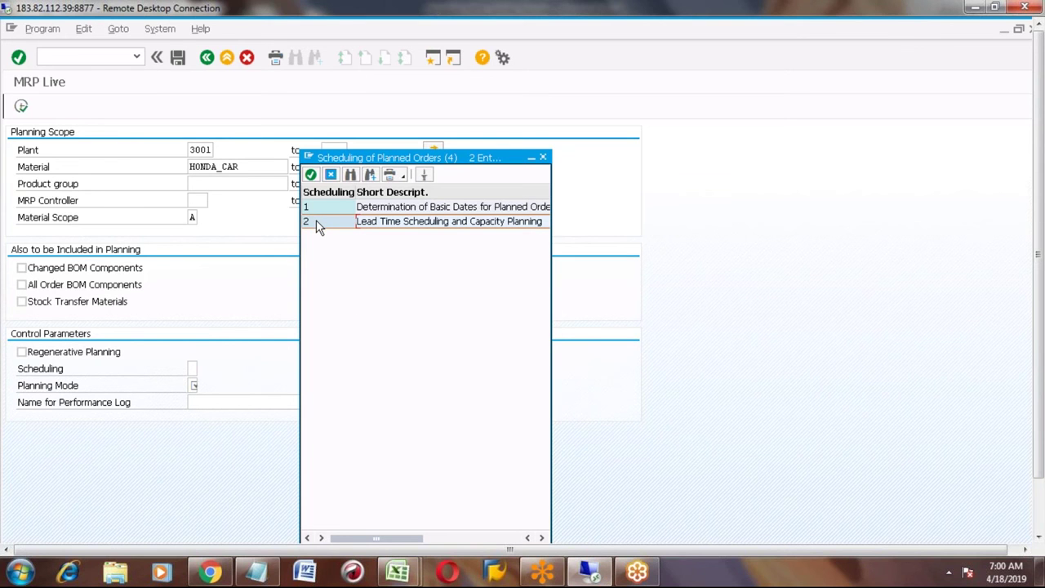
Step: Switch back to the Excel workbook and enter "In MD01N, Select option 2 for "Scheduling"" in cell C323
{"action": "key", "text": "alt+Tab"}
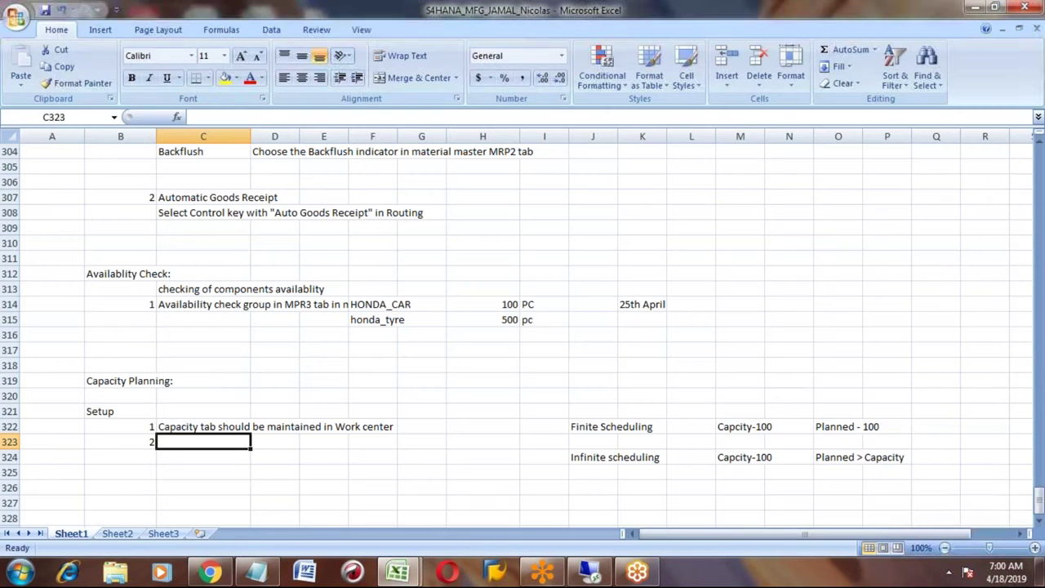
{"action": "type", "text": "In MD01N, S"}
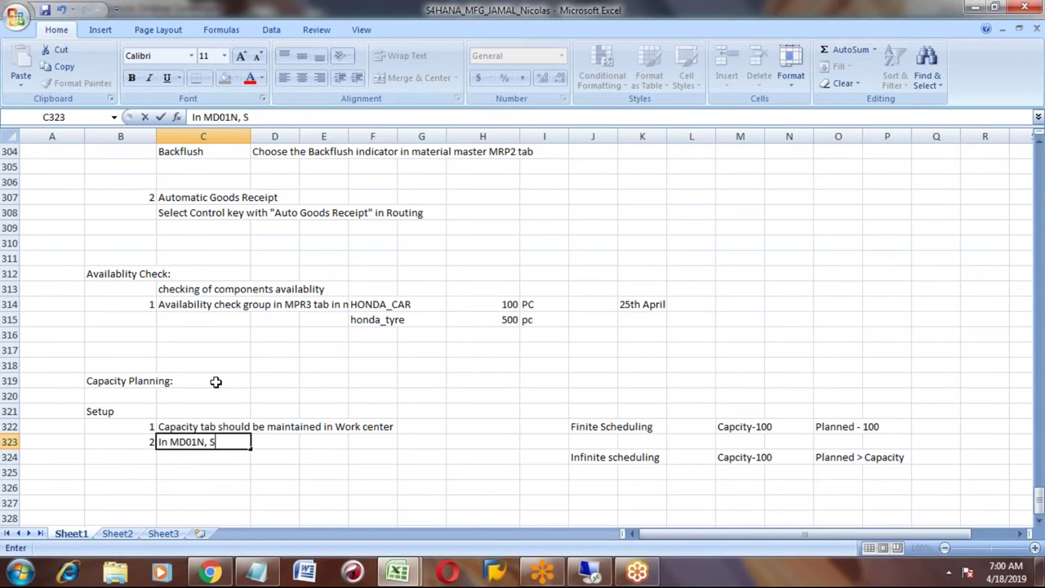
{"action": "type", "text": "elect optio"}
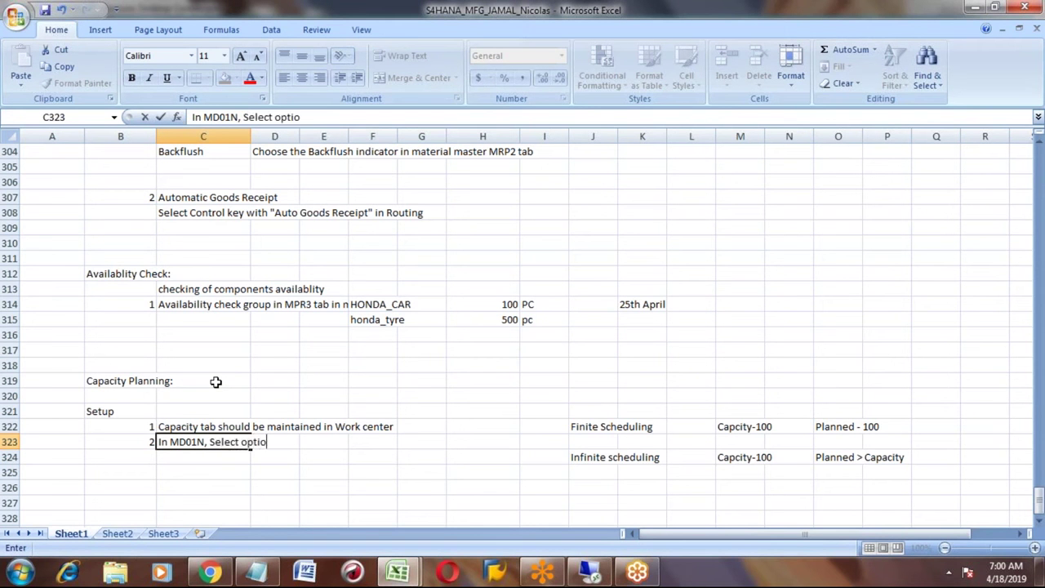
{"action": "type", "text": "n 2 for"}
{"action": "type", "text": " \"Sche"}
{"action": "type", "text": "duli"}
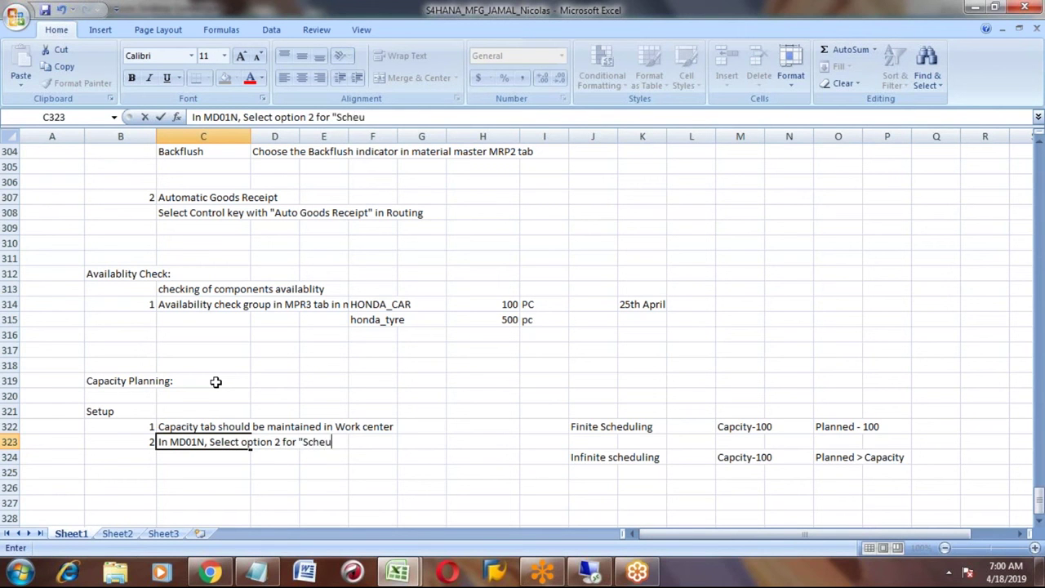
{"action": "type", "text": "ng\""}
{"action": "key", "text": "Return"}
{"action": "key", "text": "Up"}
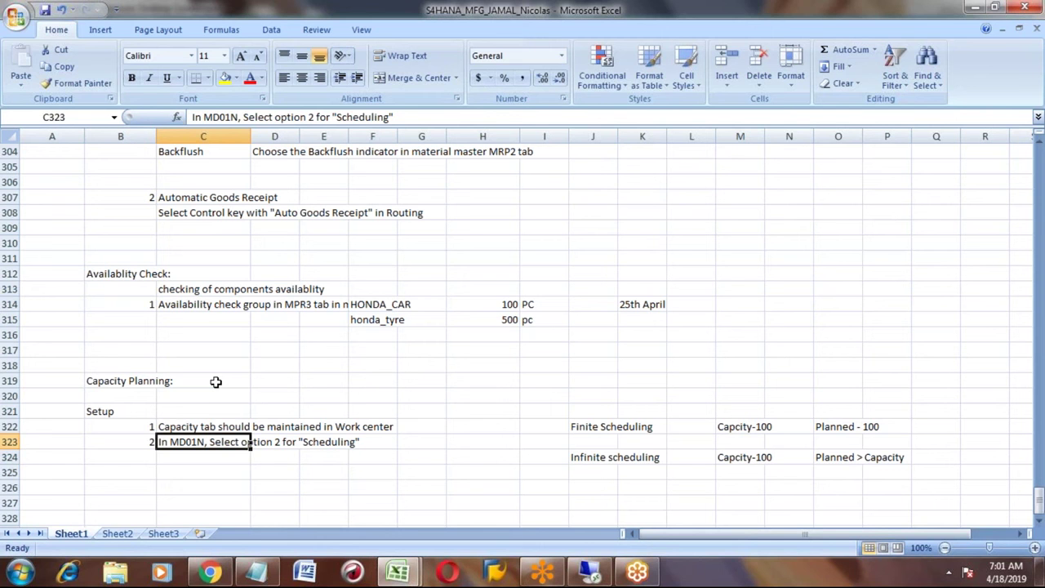
{"action": "key", "text": "Down"}
{"action": "key", "text": "Down"}
{"action": "key", "text": "Left"}
{"action": "key", "text": "Up"}
{"action": "key", "text": "Up"}
{"action": "key", "text": "Up"}
{"action": "key", "text": "Up"}
{"action": "key", "text": "Up"}
{"action": "key", "text": "Up"}
{"action": "key", "text": "Down"}
{"action": "key", "text": "Down"}
{"action": "key", "text": "Down"}
{"action": "key", "text": "Down"}
{"action": "key", "text": "Down"}
{"action": "key", "text": "Down"}
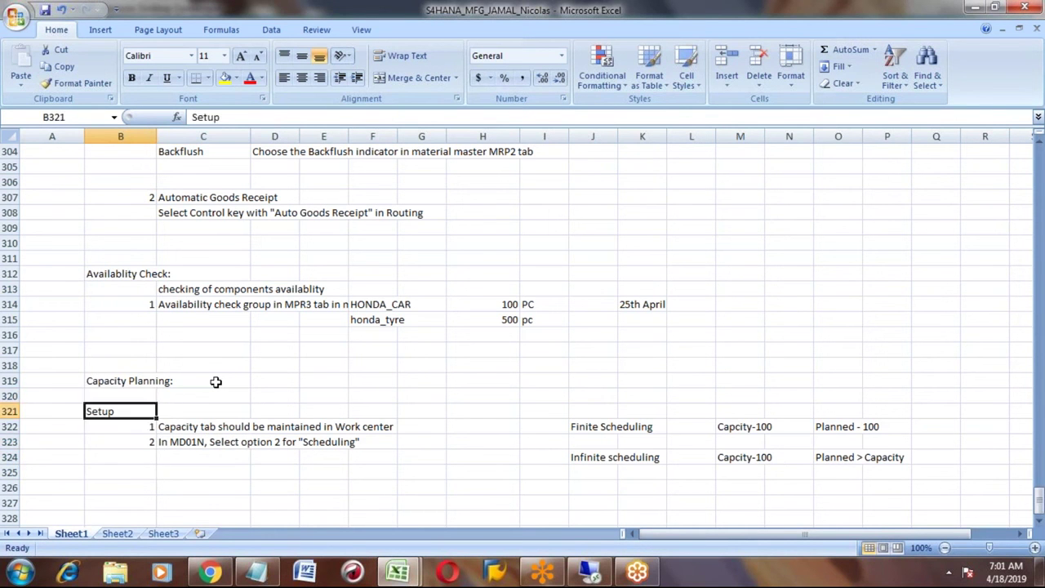
{"action": "key", "text": "Up"}
{"action": "key", "text": "Up"}
{"action": "key", "text": "Up"}
{"action": "key", "text": "Up"}
{"action": "key", "text": "Up"}
{"action": "key", "text": "Up"}
Step: Enter the heading "Steps:" in cell B325 and add item 1, "Capacity Evaluation", in row 326 beneath it
{"action": "key", "text": "Down"}
{"action": "key", "text": "Down"}
{"action": "key", "text": "Down"}
{"action": "key", "text": "Down"}
{"action": "key", "text": "Down"}
{"action": "key", "text": "Down"}
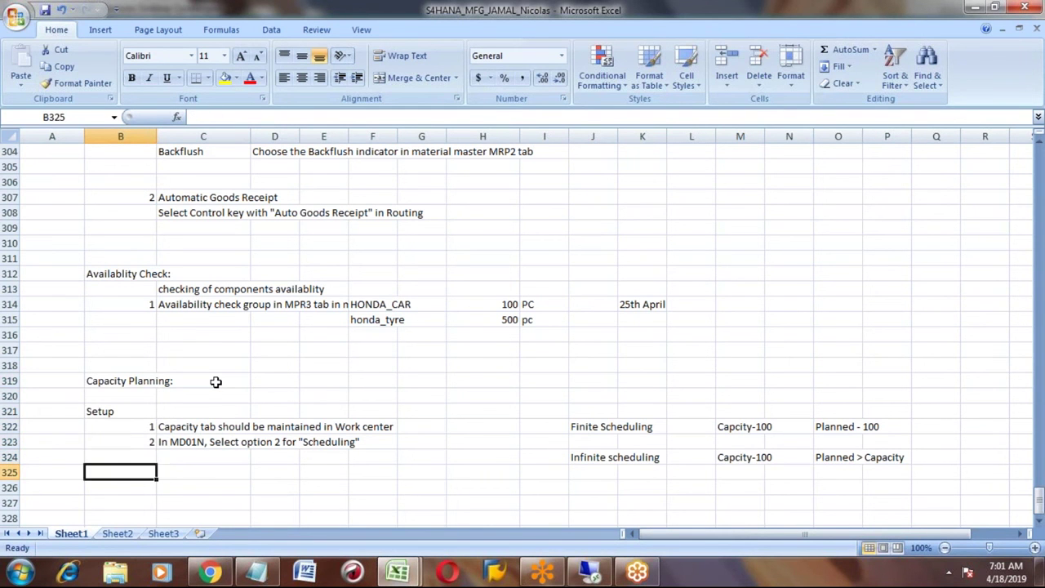
{"action": "type", "text": "Steps:"}
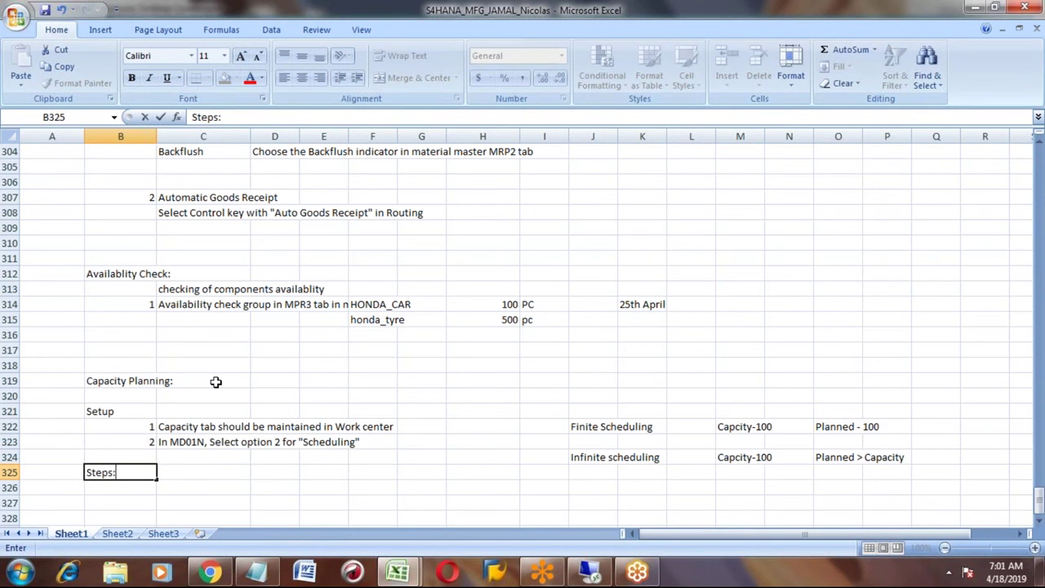
{"action": "key", "text": "Return"}
{"action": "type", "text": "1"}
{"action": "key", "text": "Tab"}
{"action": "type", "text": "Capacity Ea"}
{"action": "key", "text": "BackSpace"}
{"action": "type", "text": "valuation"}
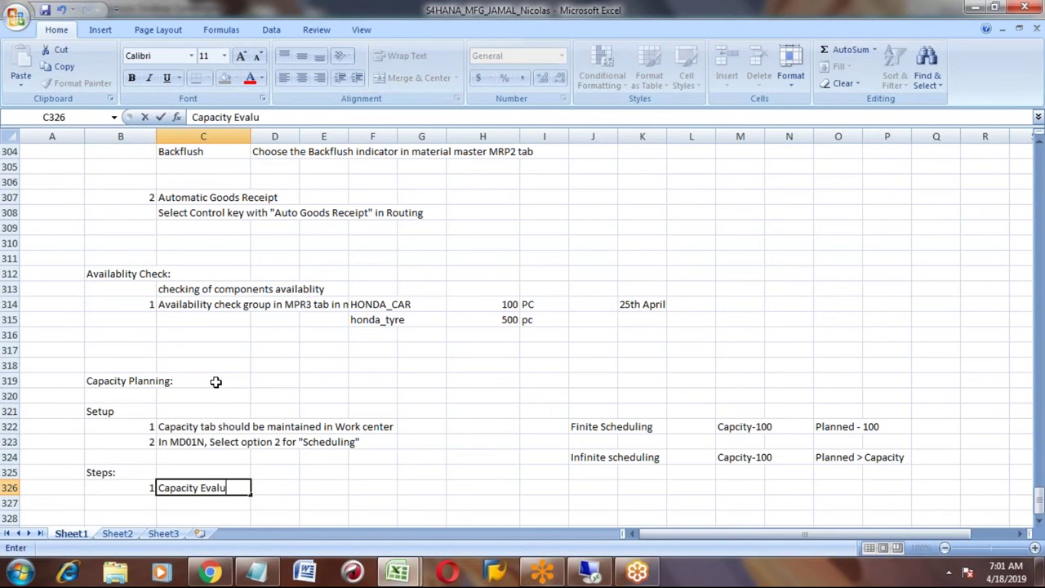
{"action": "key", "text": "Return"}
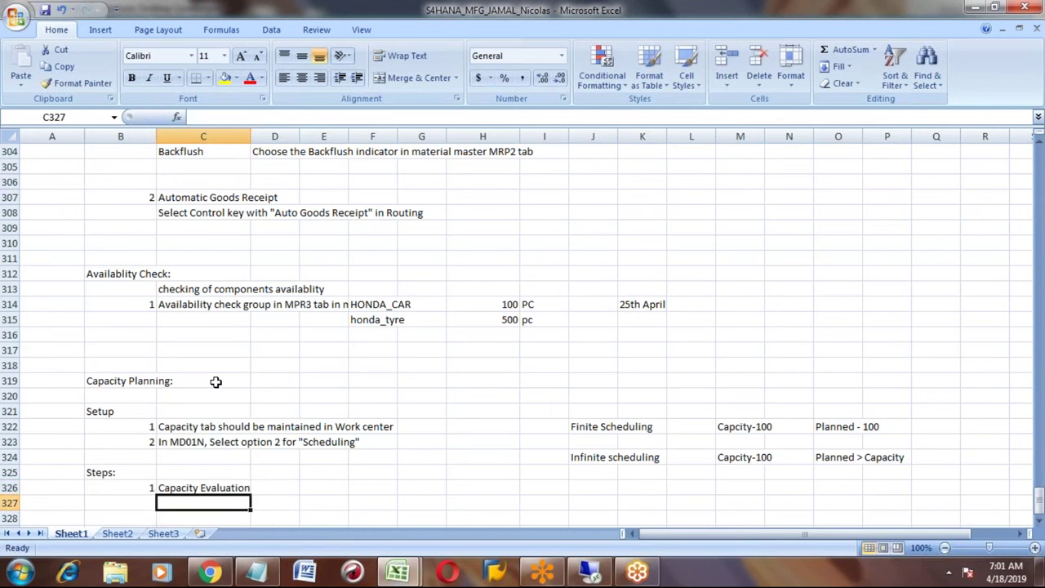
Step: Review the Capacity Evaluation entry in C326 against the Finite Scheduling capacity and planned entries in M322 and O322
{"action": "key", "text": "Return"}
{"action": "key", "text": "Return"}
{"action": "key", "text": "Up"}
{"action": "key", "text": "Up"}
{"action": "key", "text": "Up"}
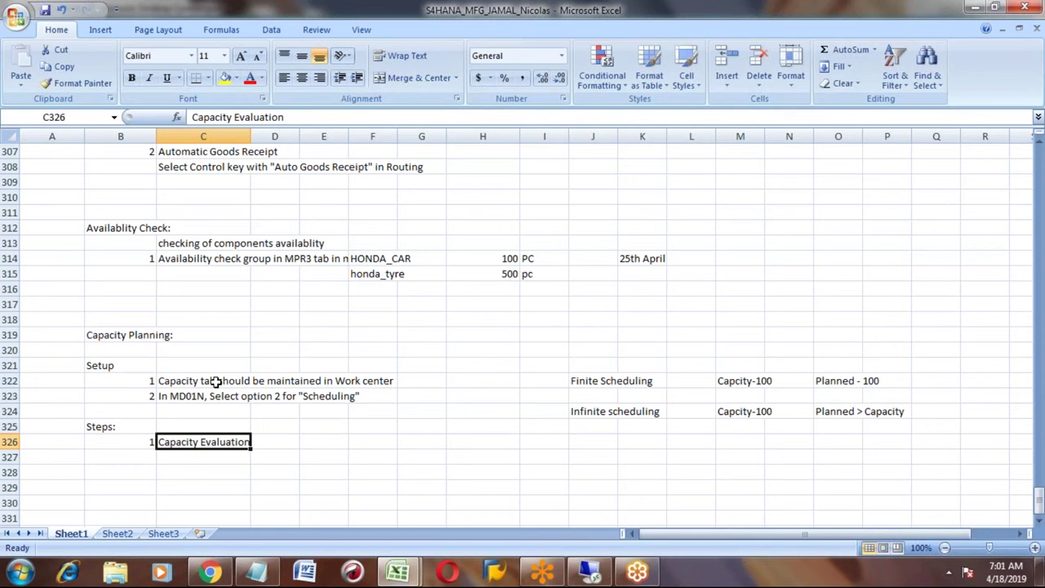
{"action": "left_click", "coordinate": [728, 385]}
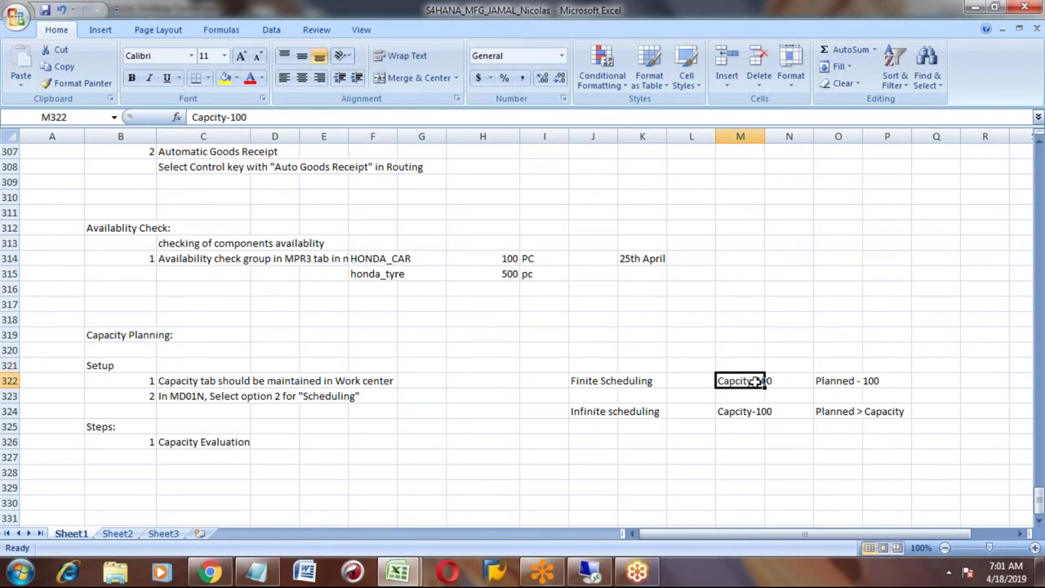
{"action": "left_click", "coordinate": [839, 380]}
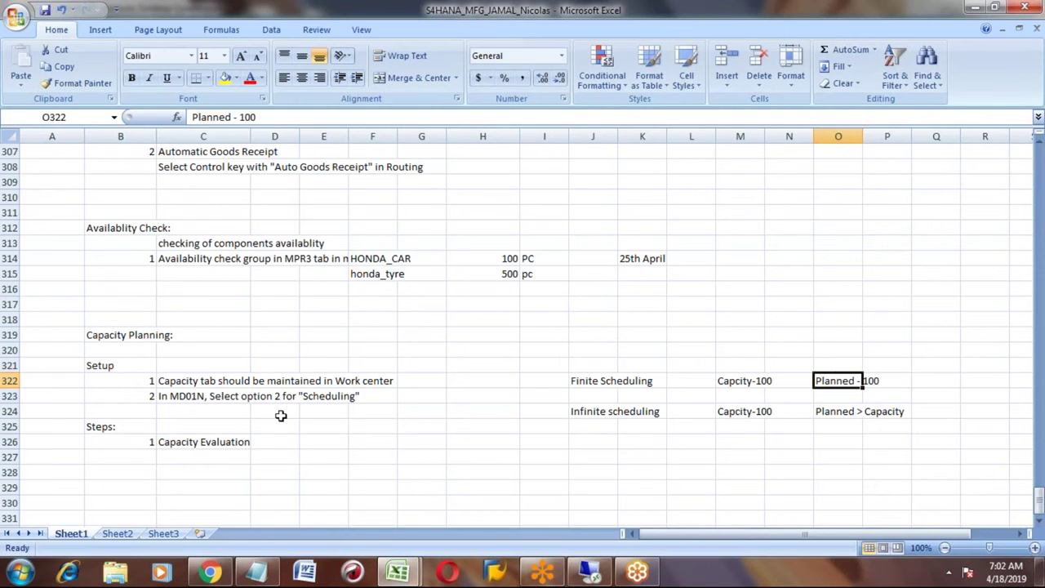
Step: Enter the transaction code CM01 in cell E326, beside the Capacity Evaluation item
{"action": "left_click", "coordinate": [227, 441]}
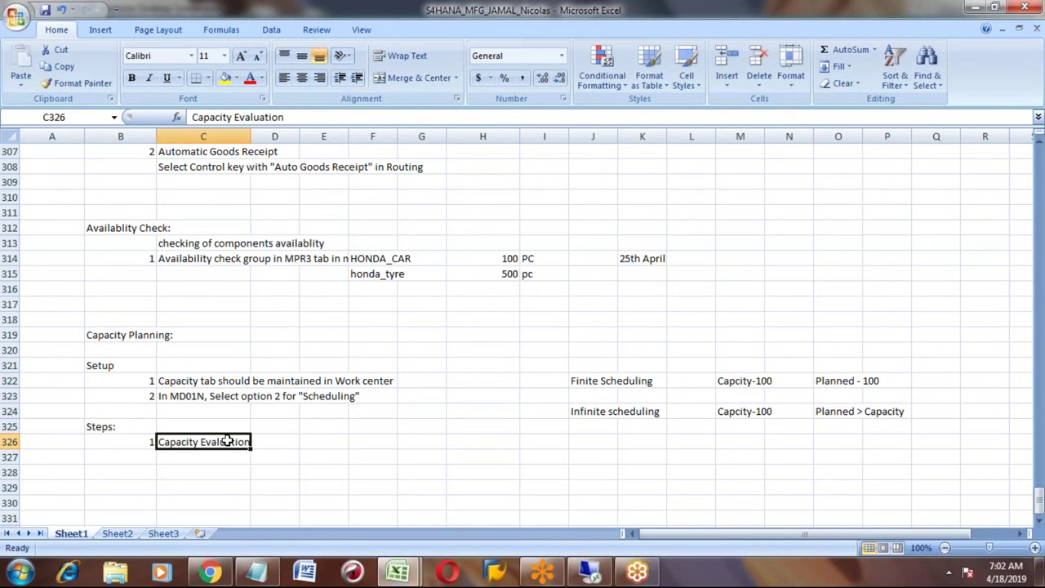
{"action": "key", "text": "Right"}
{"action": "key", "text": "Right"}
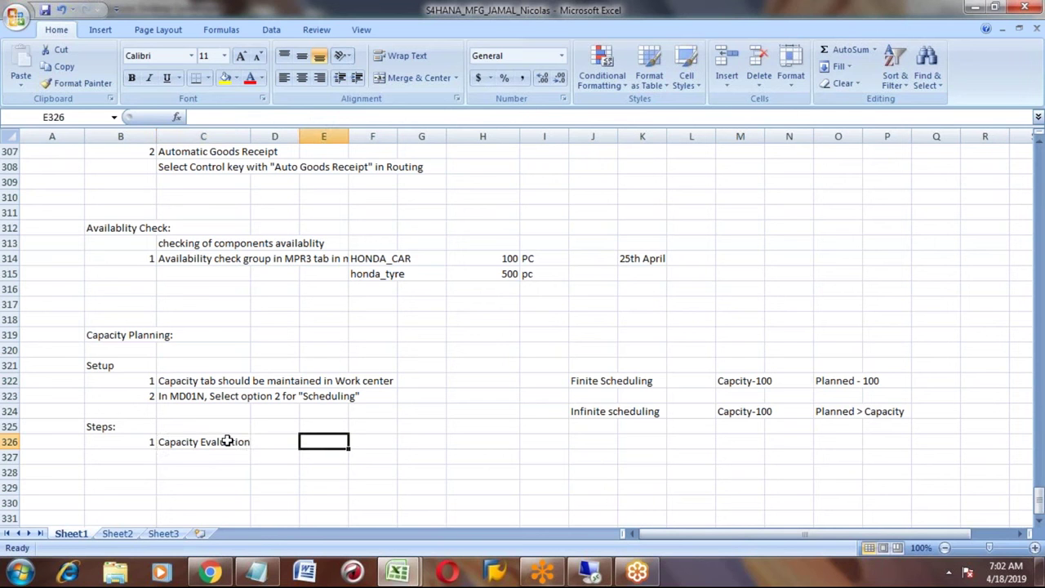
{"action": "type", "text": "CM01"}
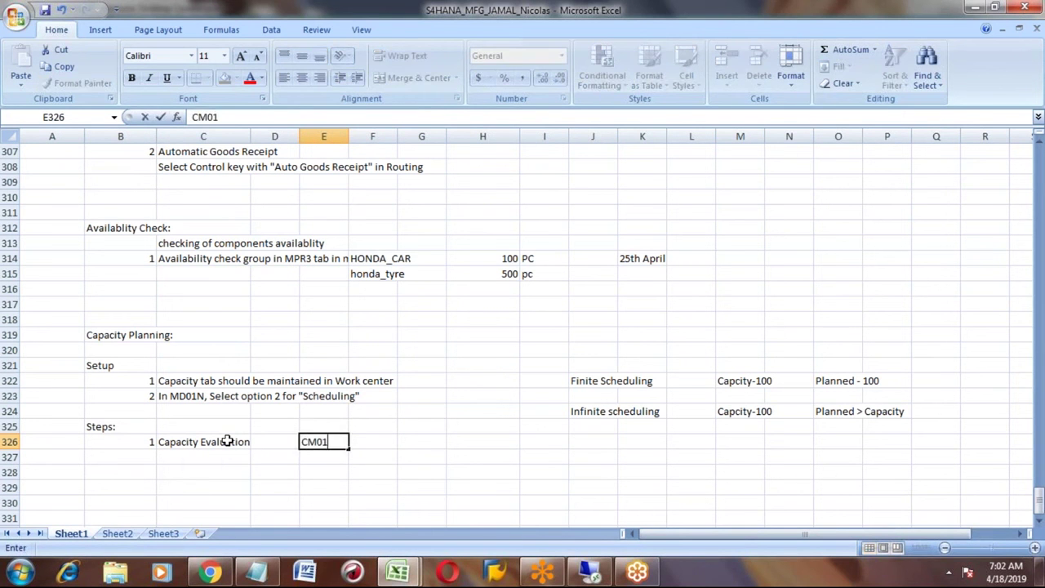
{"action": "key", "text": "Return"}
Step: Enter "Check the situation of capacity on work center" in cell C327, beneath the Capacity Evaluation item
{"action": "key", "text": "Up"}
{"action": "key", "text": "Left"}
{"action": "key", "text": "Left"}
{"action": "key", "text": "Down"}
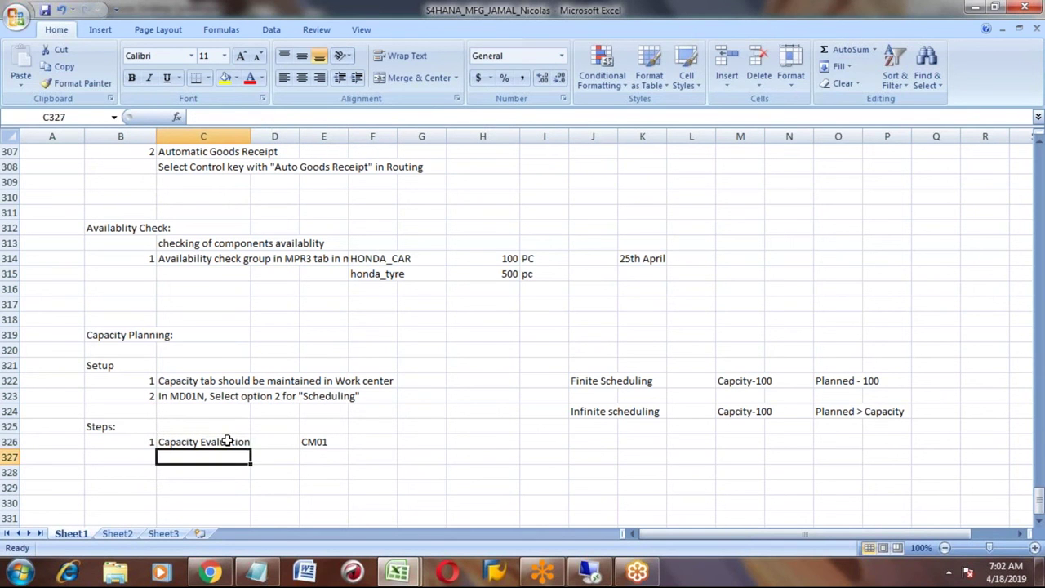
{"action": "type", "text": "c"}
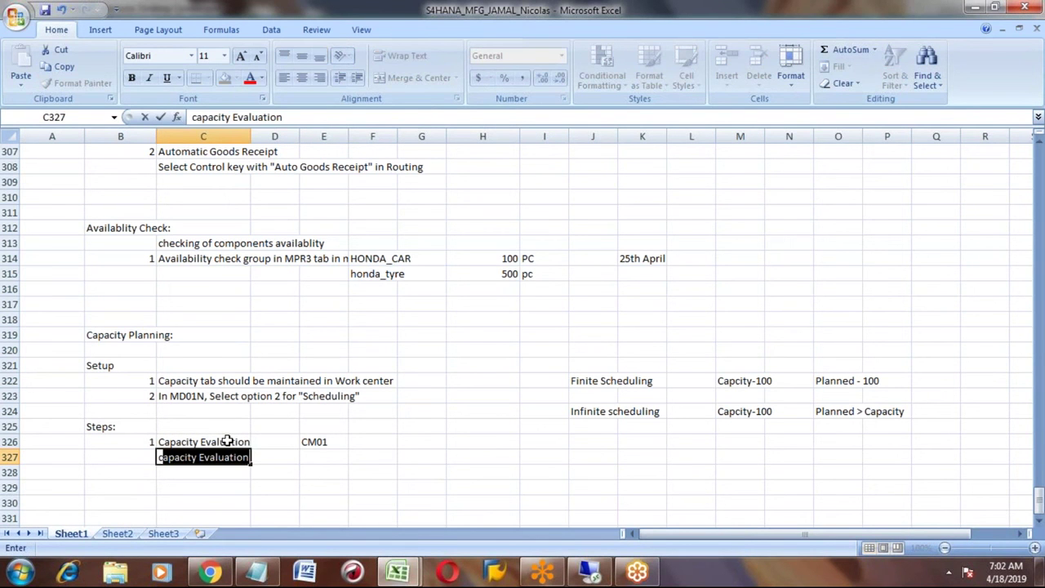
{"action": "type", "text": "h"}
{"action": "key", "text": "BackSpace"}
{"action": "key", "text": "BackSpace"}
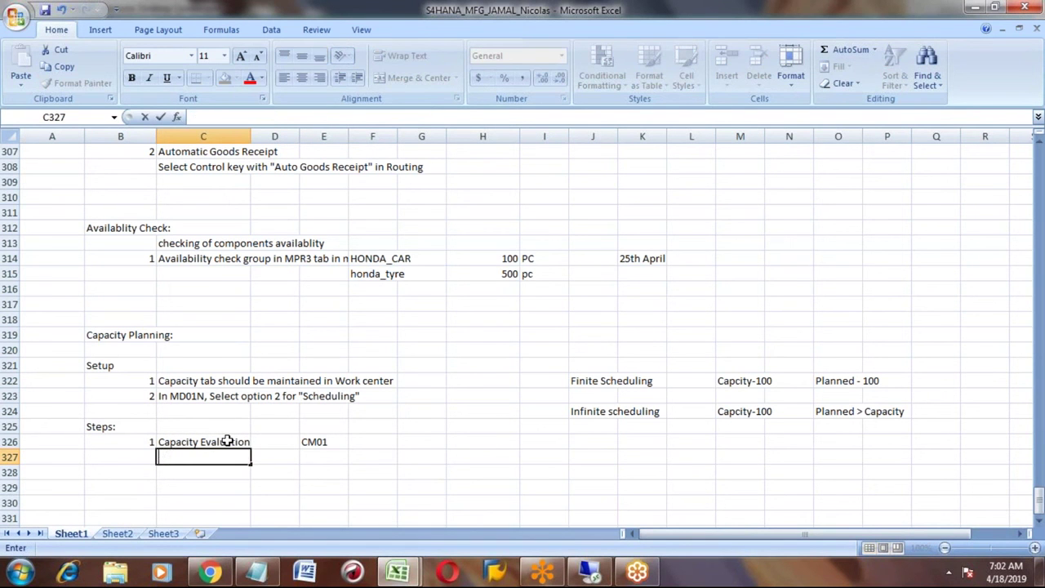
{"action": "type", "text": "Check the"}
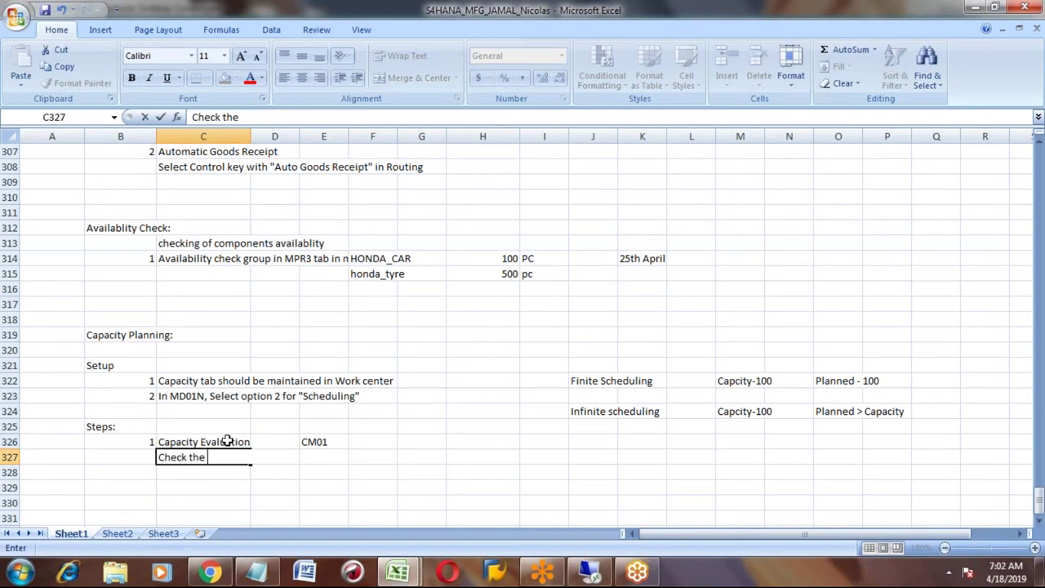
{"action": "type", "text": " situation"}
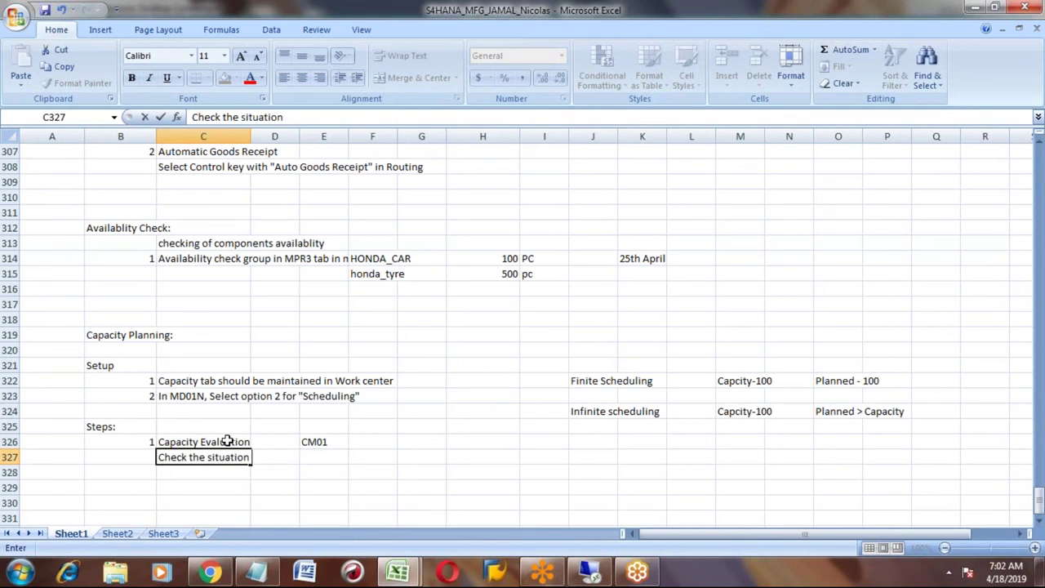
{"action": "type", "text": " of capacity of w"}
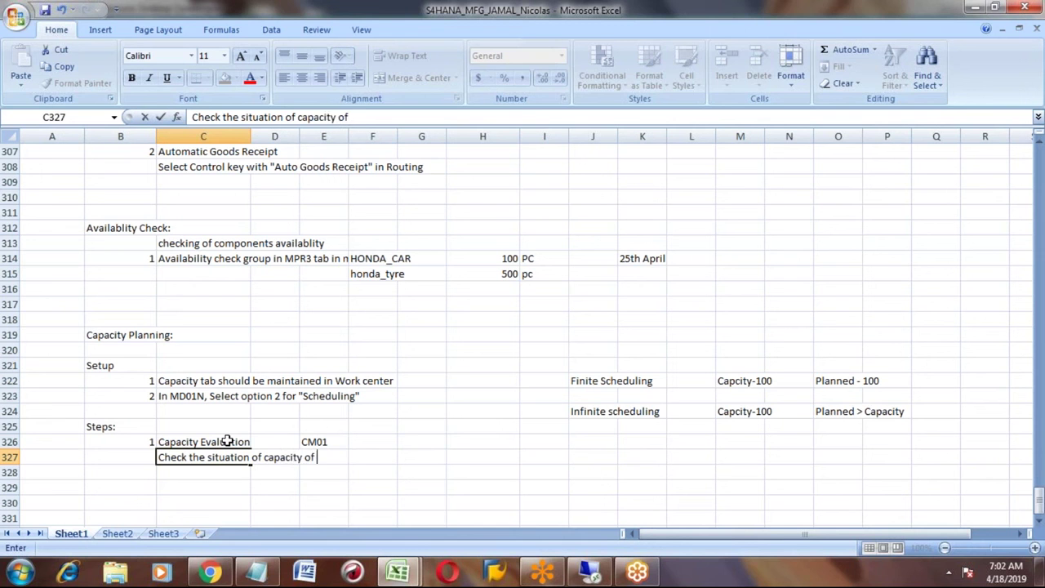
{"action": "key", "text": "BackSpace"}
{"action": "key", "text": "BackSpace"}
{"action": "key", "text": "BackSpace"}
{"action": "type", "text": "n work center"}
{"action": "key", "text": "Return"}
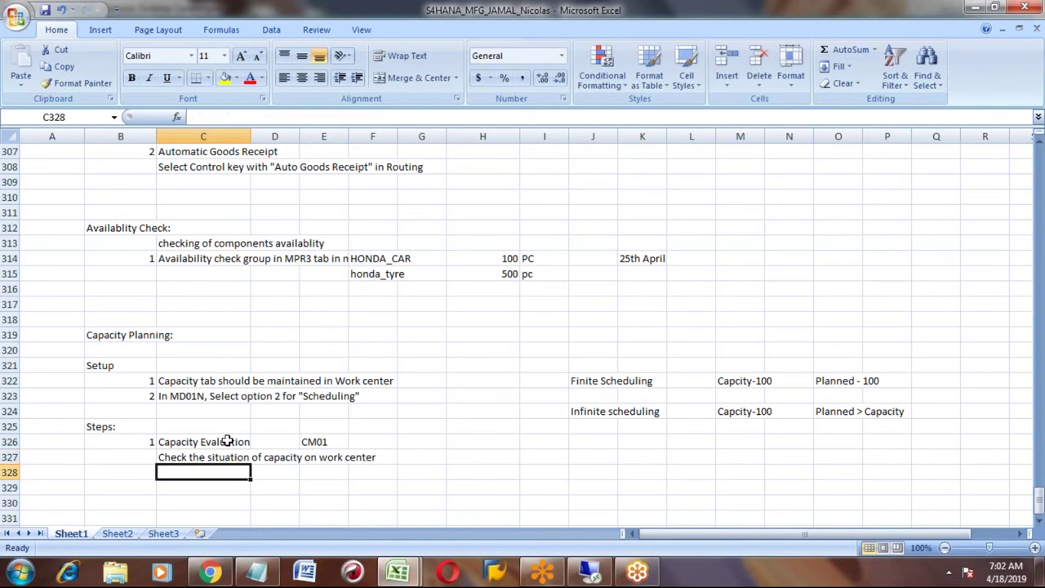
Step: Review the Capacity Evaluation and CM01 entries in row 326, then switch to the SAP remote session and exit MRP Live
{"action": "left_click", "coordinate": [227, 441]}
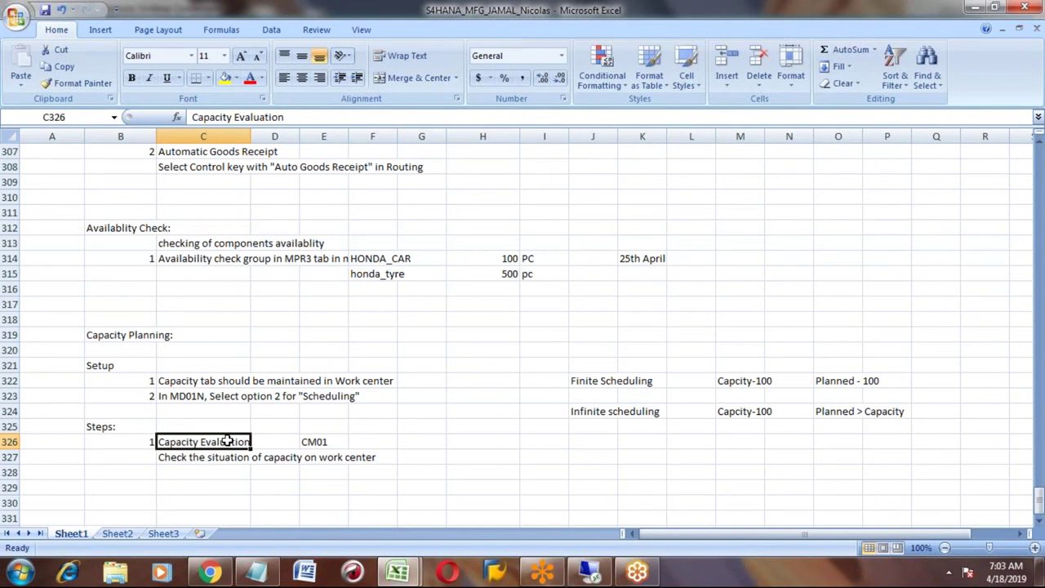
{"action": "key", "text": "Right"}
{"action": "key", "text": "Right"}
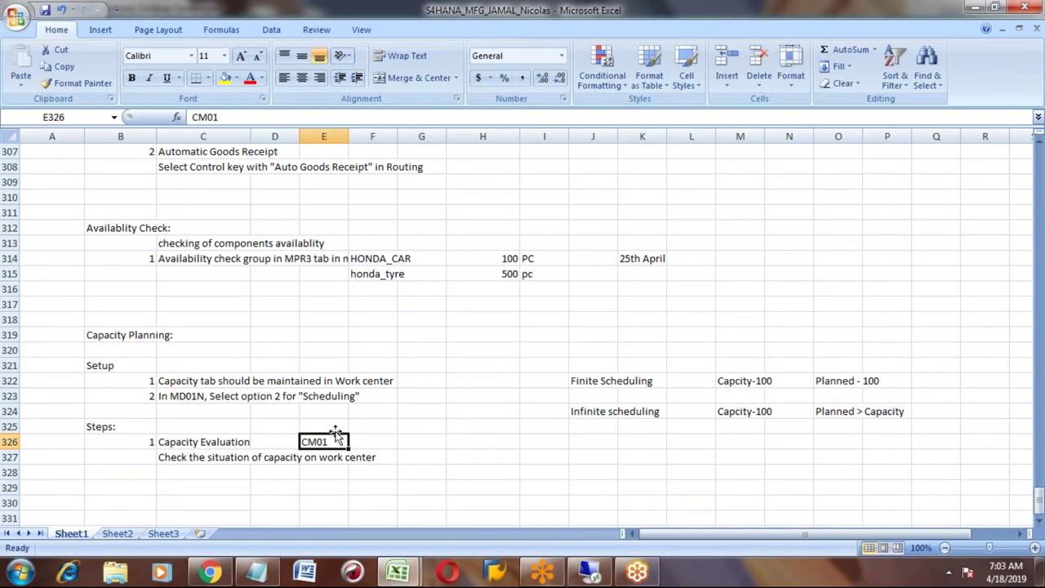
{"action": "left_click", "coordinate": [589, 576]}
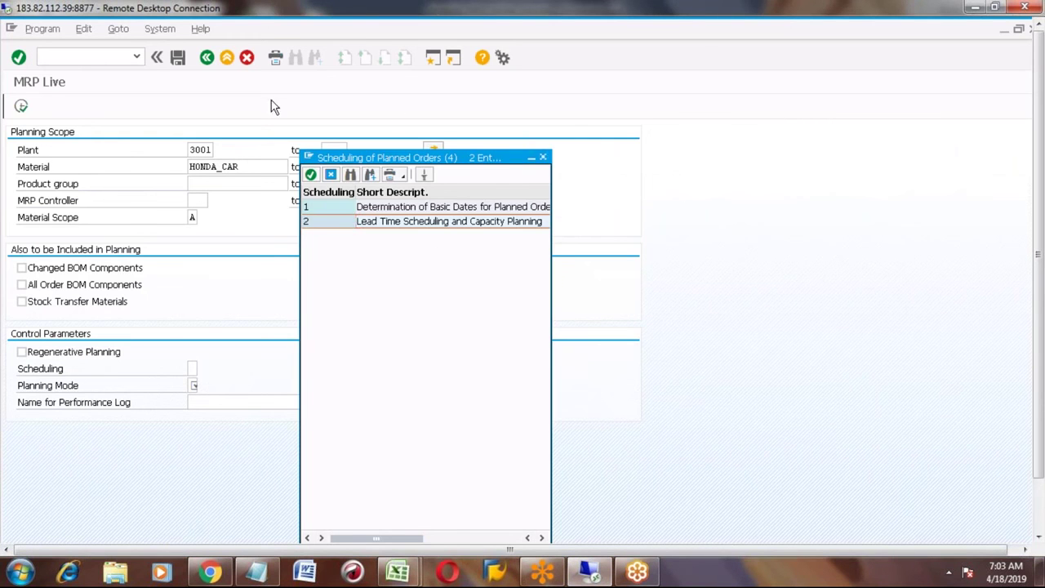
{"action": "left_click", "coordinate": [208, 57]}
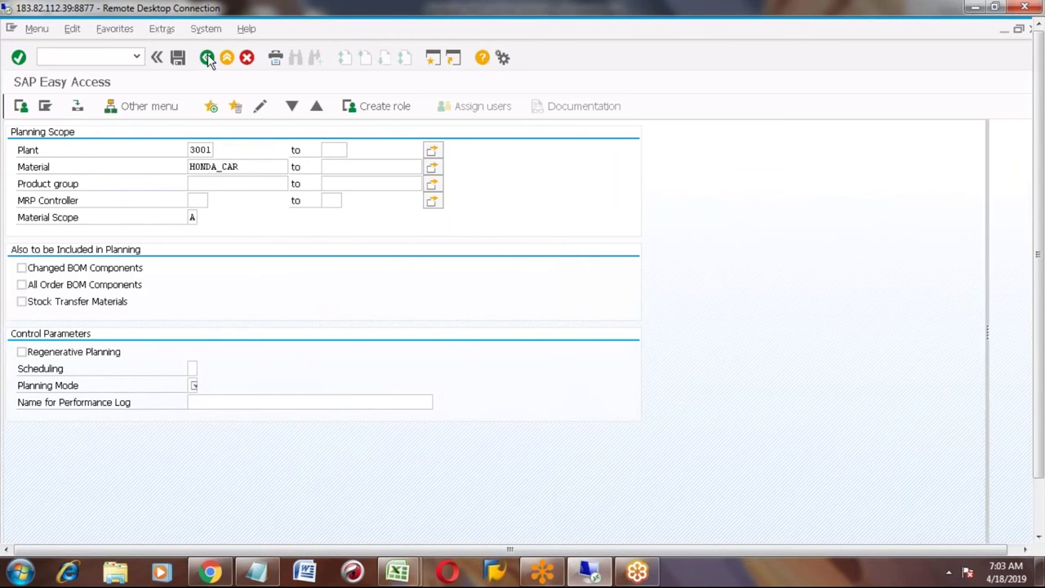
Step: Open transaction CM01 - Load from Production > Capacity Planning > Evaluation > Work Center View in the SAP menu
{"action": "left_click", "coordinate": [78, 363]}
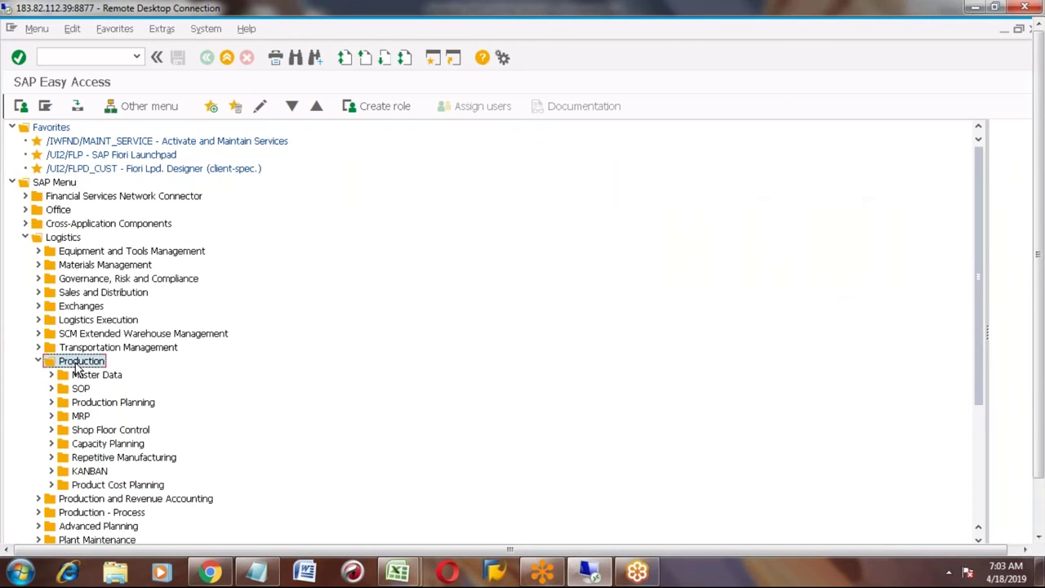
{"action": "left_click", "coordinate": [90, 444]}
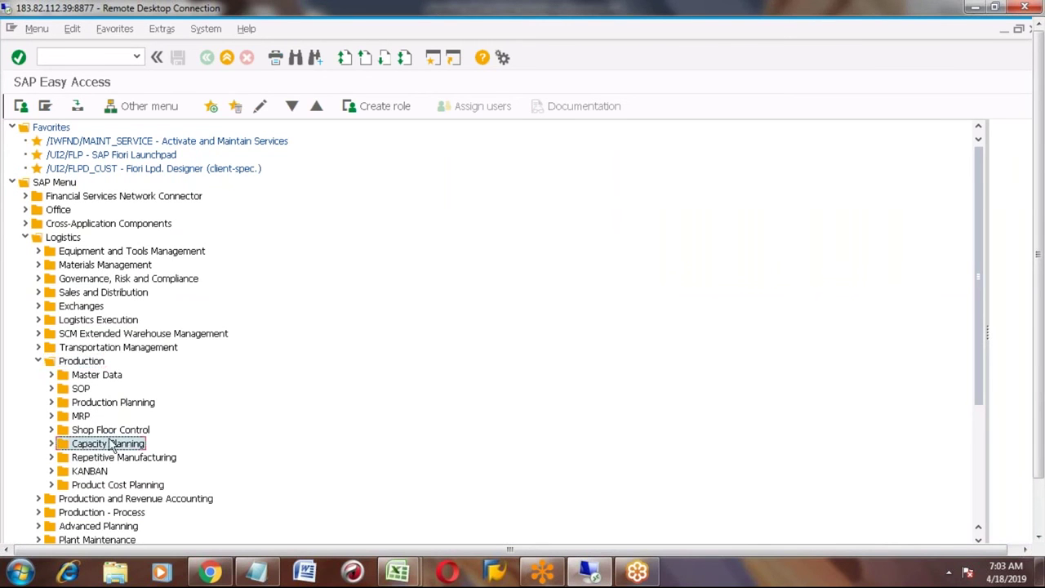
{"action": "left_click", "coordinate": [50, 443]}
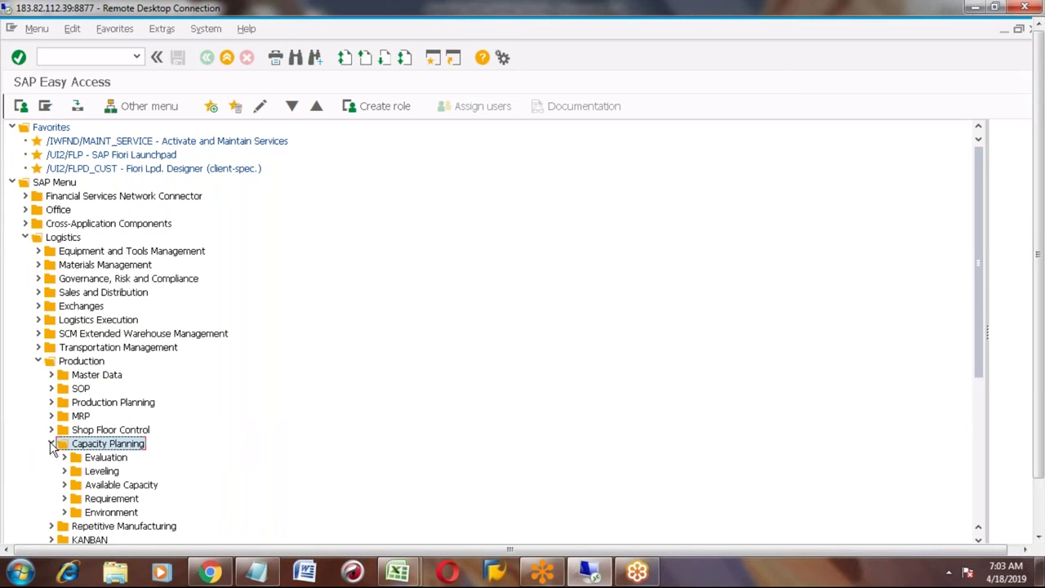
{"action": "left_click", "coordinate": [100, 462]}
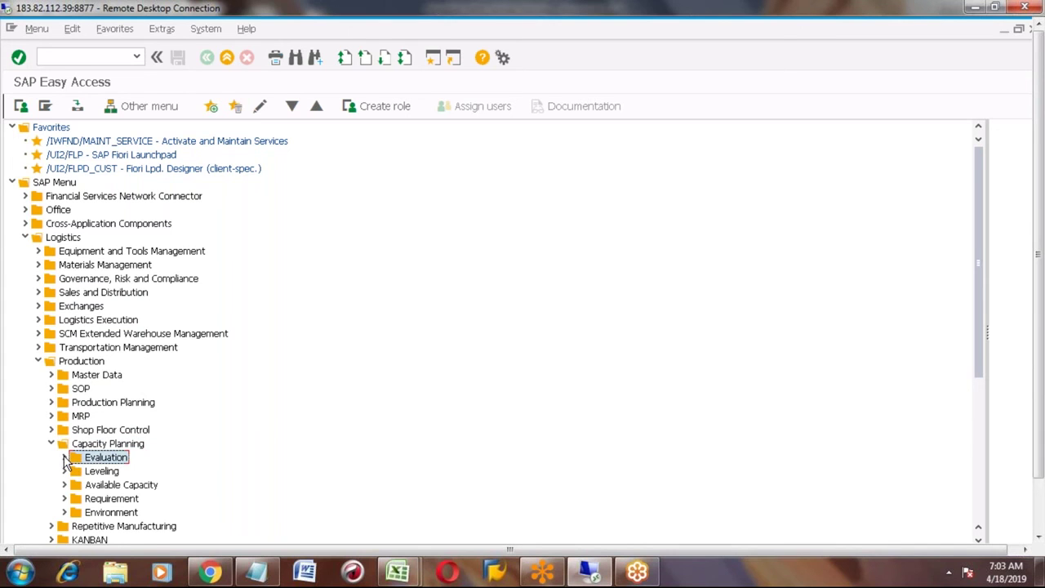
{"action": "left_click", "coordinate": [65, 459]}
{"action": "left_click", "coordinate": [120, 472]}
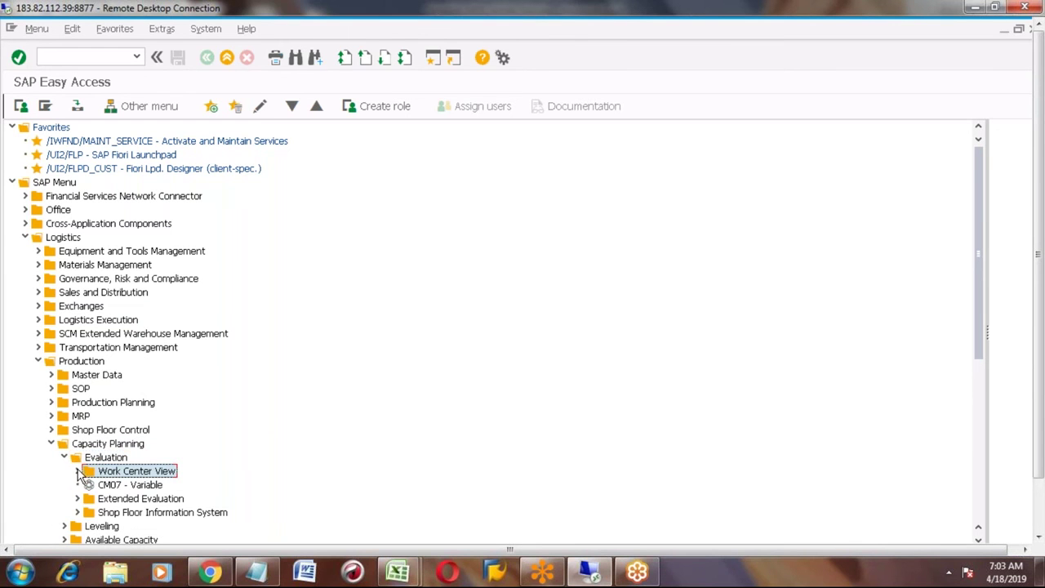
{"action": "left_click", "coordinate": [78, 471]}
{"action": "left_click", "coordinate": [140, 486]}
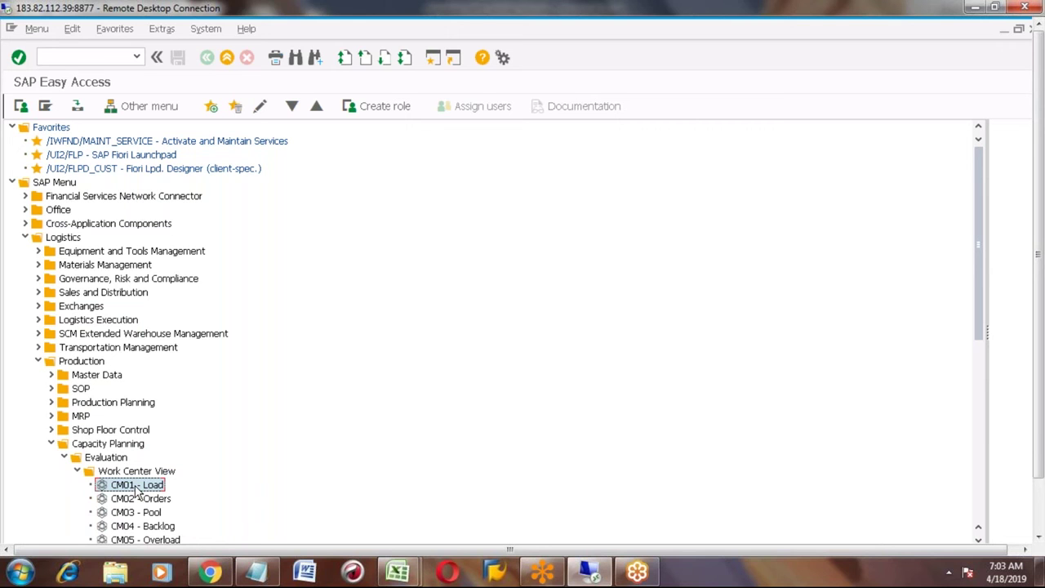
{"action": "double_click", "coordinate": [137, 487]}
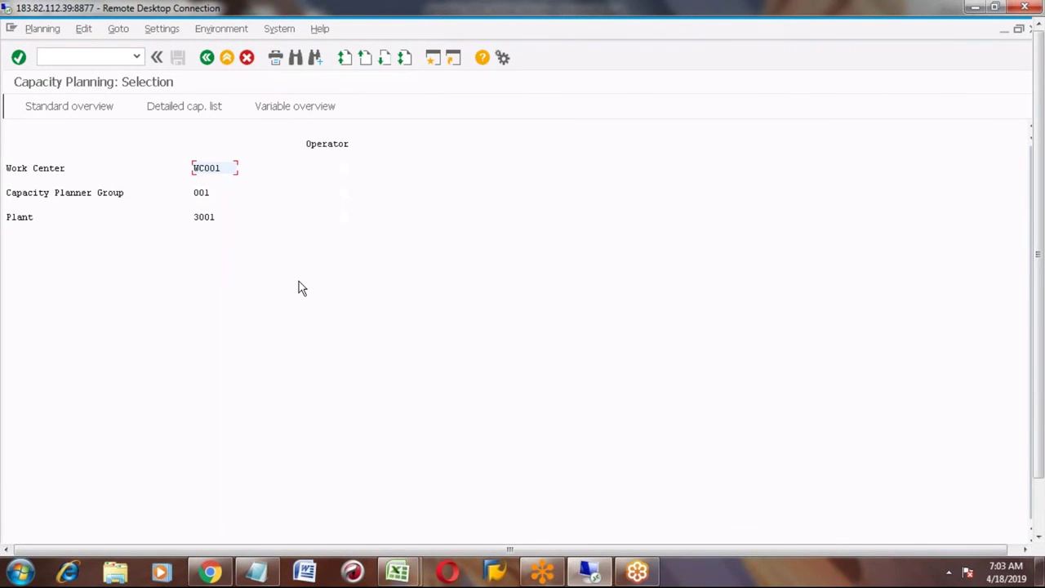
Step: Clear the Capacity Planner Group, keep work center WC001 and plant 3001, and display the capacity planning standard overview
{"action": "left_click", "coordinate": [224, 167]}
{"action": "left_click", "coordinate": [203, 217]}
{"action": "left_click", "coordinate": [190, 193]}
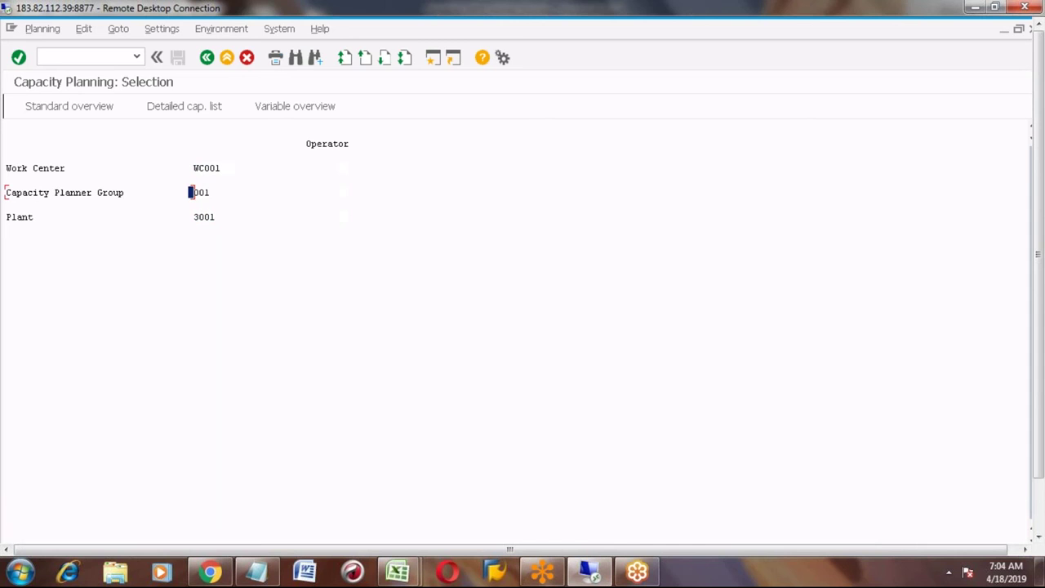
{"action": "left_click", "coordinate": [209, 193]}
{"action": "key", "text": "BackSpace"}
{"action": "key", "text": "BackSpace"}
{"action": "key", "text": "BackSpace"}
{"action": "left_click", "coordinate": [217, 168]}
{"action": "left_click", "coordinate": [204, 216]}
{"action": "key", "text": "Return"}
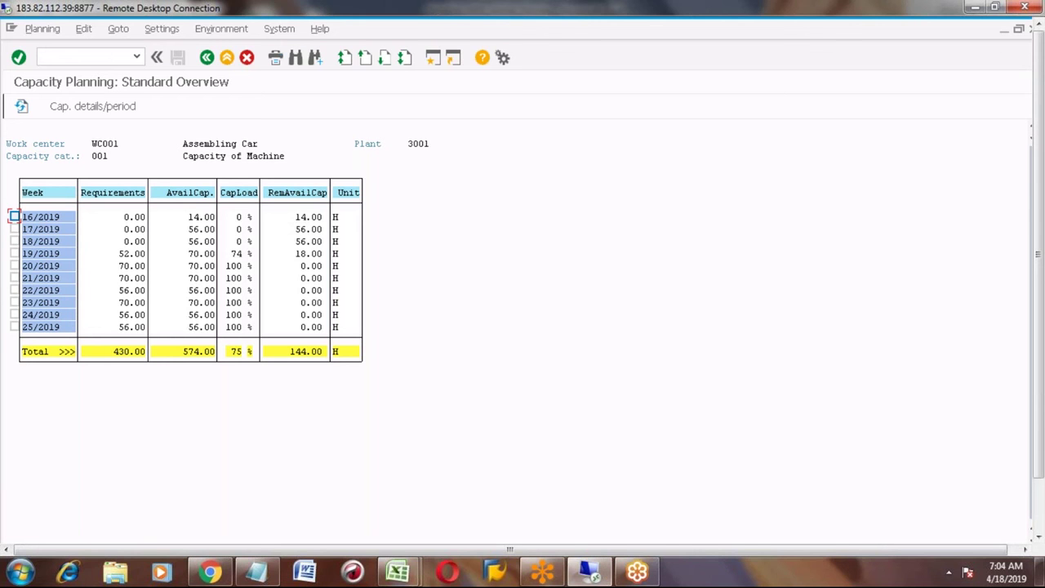
Step: Examine the weekly capacity requirements from week 19/2019 through 25/2019 and the available capacity column for work center WC001
{"action": "left_click", "coordinate": [39, 193]}
{"action": "left_click", "coordinate": [112, 200]}
{"action": "left_click", "coordinate": [122, 254]}
{"action": "left_click", "coordinate": [122, 267]}
{"action": "left_click", "coordinate": [121, 279]}
{"action": "left_click", "coordinate": [121, 291]}
{"action": "left_click", "coordinate": [123, 303]}
{"action": "left_click", "coordinate": [122, 315]}
{"action": "left_click", "coordinate": [123, 328]}
{"action": "left_click", "coordinate": [112, 196]}
{"action": "left_click", "coordinate": [189, 193]}
Step: Mark week 19/2019 in the standard overview and examine its available capacity
{"action": "left_click", "coordinate": [15, 253]}
{"action": "left_click", "coordinate": [192, 254]}
{"action": "left_click", "coordinate": [208, 255]}
{"action": "left_click", "coordinate": [190, 256]}
Step: Switch to the Display Routing session for HONDA_CAR and open the work center of operation 0010, Fixing Engine
{"action": "left_click", "coordinate": [1041, 516]}
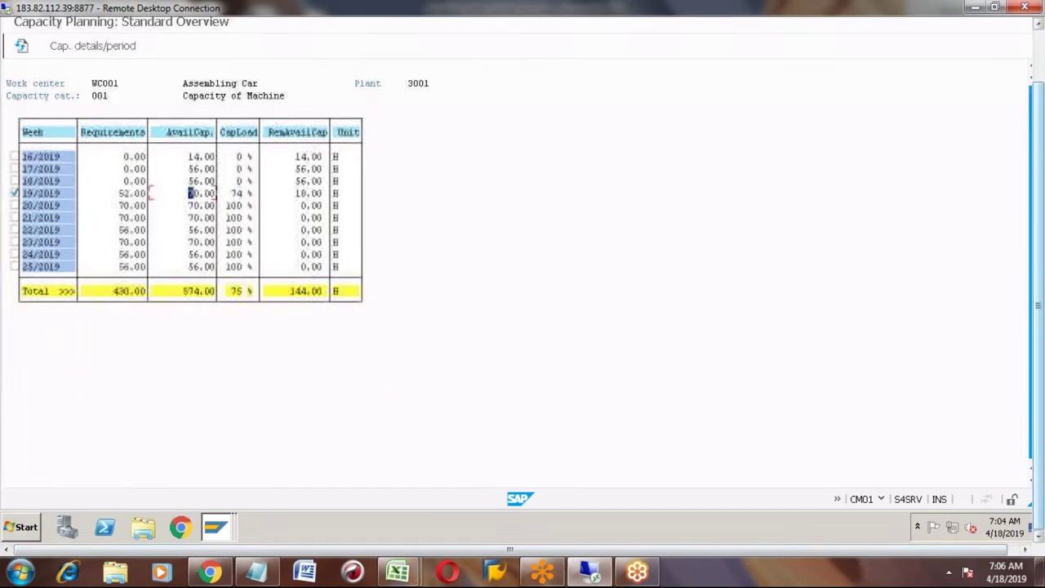
{"action": "left_click", "coordinate": [219, 527]}
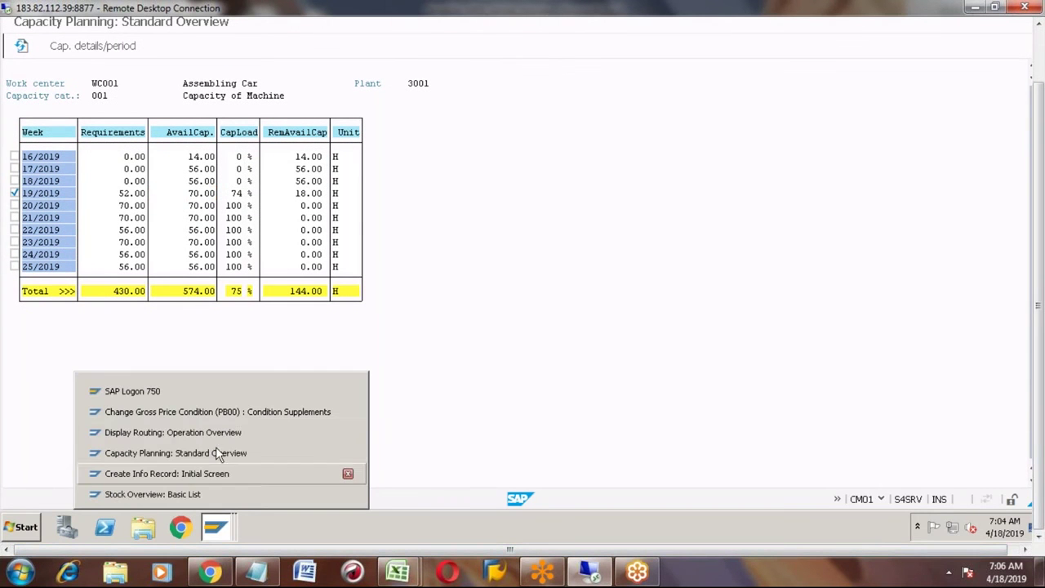
{"action": "left_click", "coordinate": [210, 432]}
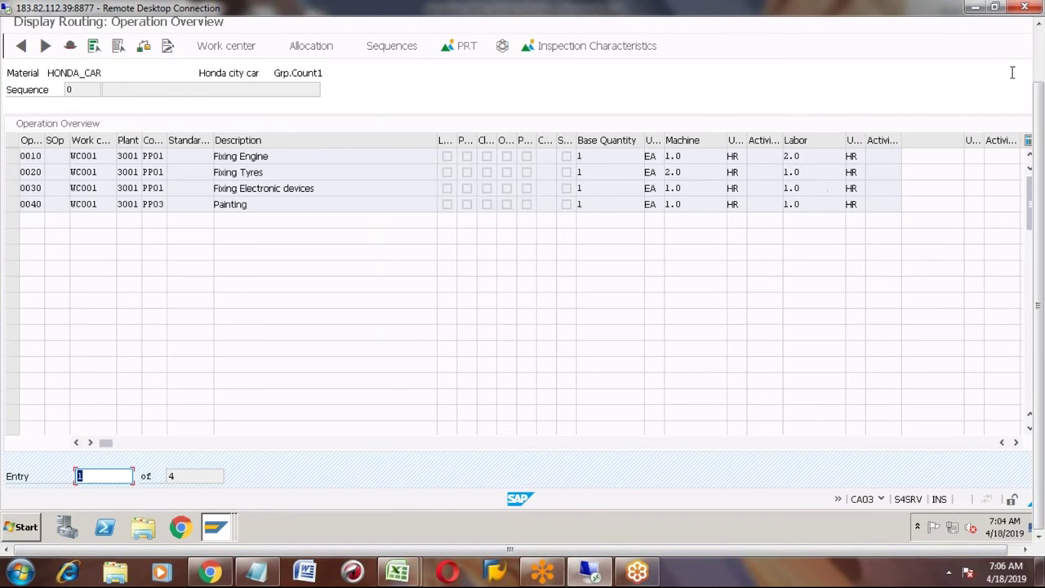
{"action": "left_click", "coordinate": [120, 156]}
{"action": "double_click", "coordinate": [120, 156]}
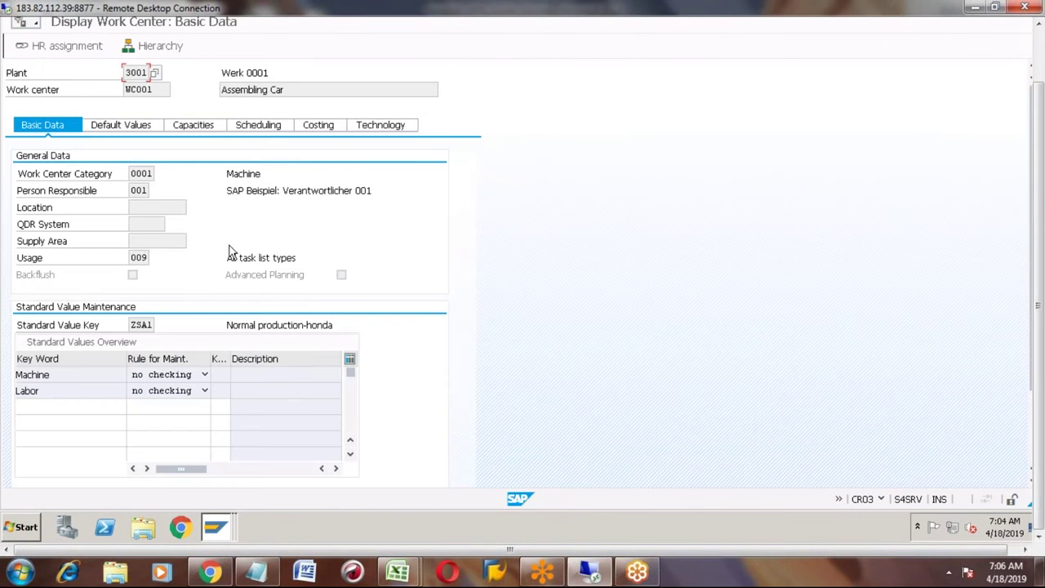
Step: Open the header of machine capacity category 001 for work center WC001 and examine its standard available capacity in hours
{"action": "left_click", "coordinate": [209, 126]}
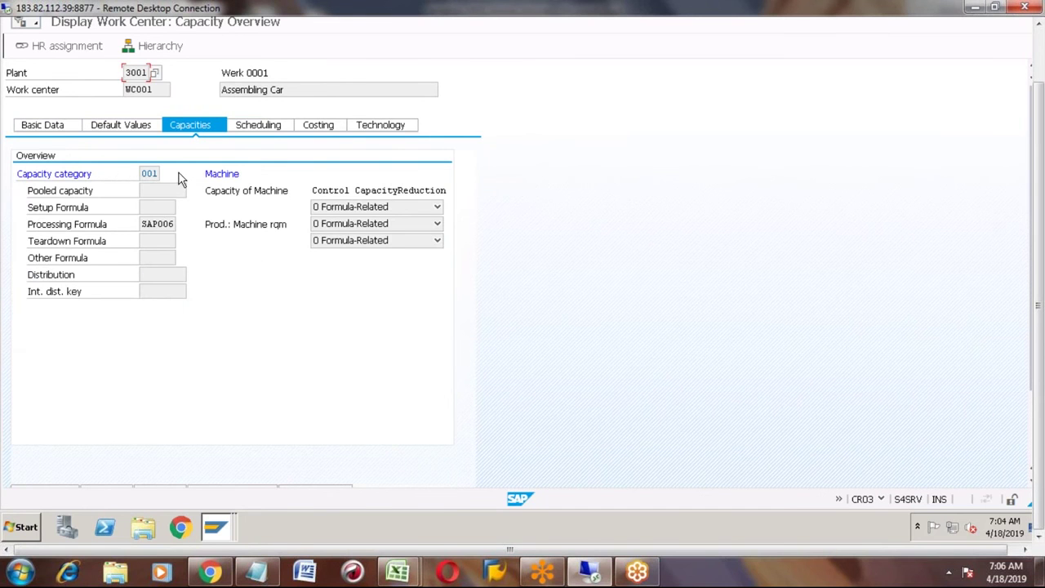
{"action": "left_click", "coordinate": [155, 175]}
{"action": "double_click", "coordinate": [154, 174]}
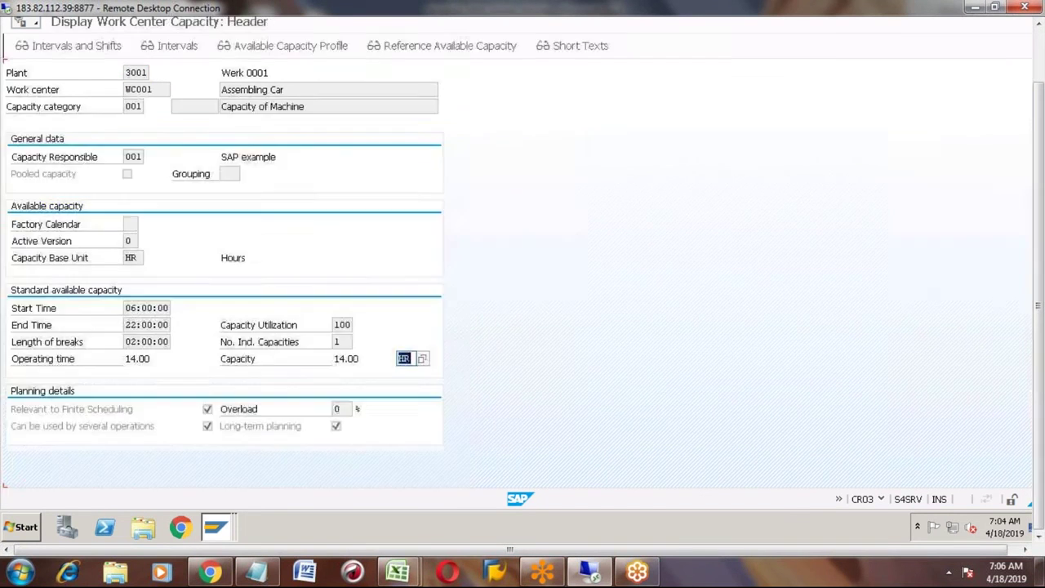
{"action": "left_click", "coordinate": [336, 359]}
{"action": "left_click_drag", "start_coordinate": [335, 360], "coordinate": [354, 361]}
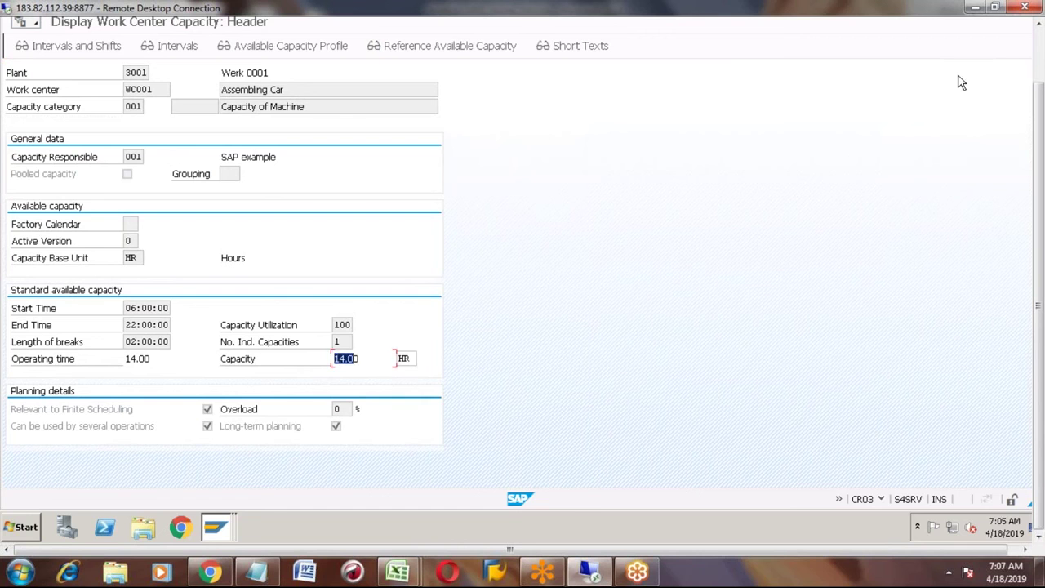
{"action": "left_click", "coordinate": [1041, 46]}
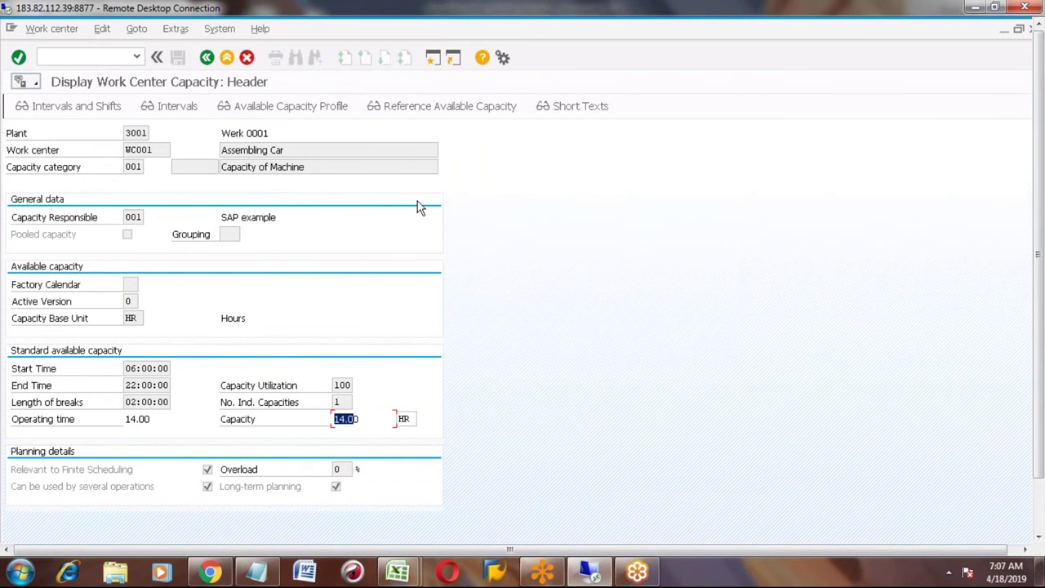
{"action": "key", "text": "F10"}
{"action": "key", "text": "Escape"}
{"action": "left_click", "coordinate": [1041, 516]}
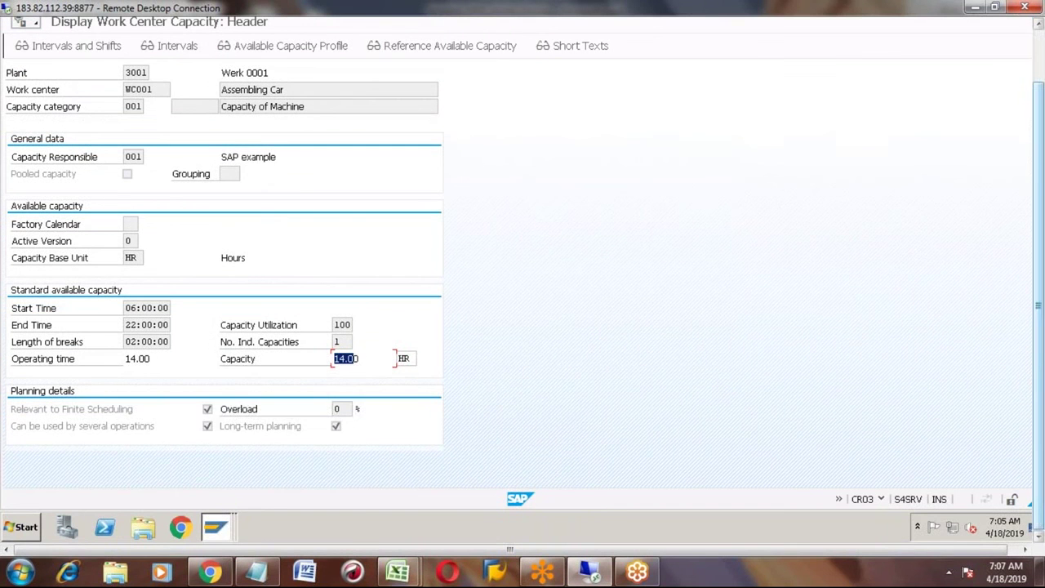
Step: Switch to the Capacity Planning: Standard Overview session and examine week 19/2019's requirements, available capacity, load and remaining capacity
{"action": "left_click", "coordinate": [216, 526]}
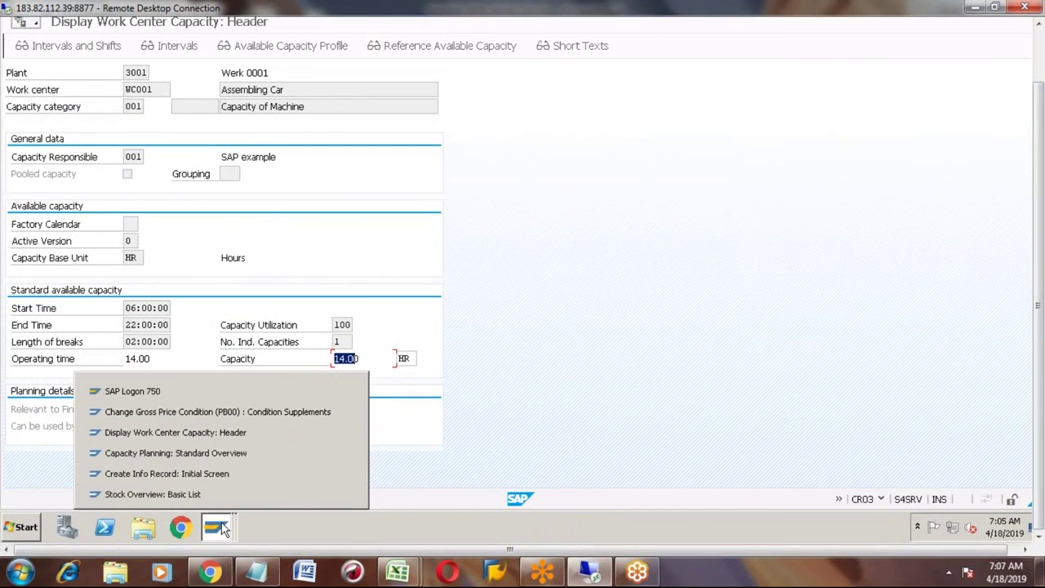
{"action": "left_click", "coordinate": [194, 451]}
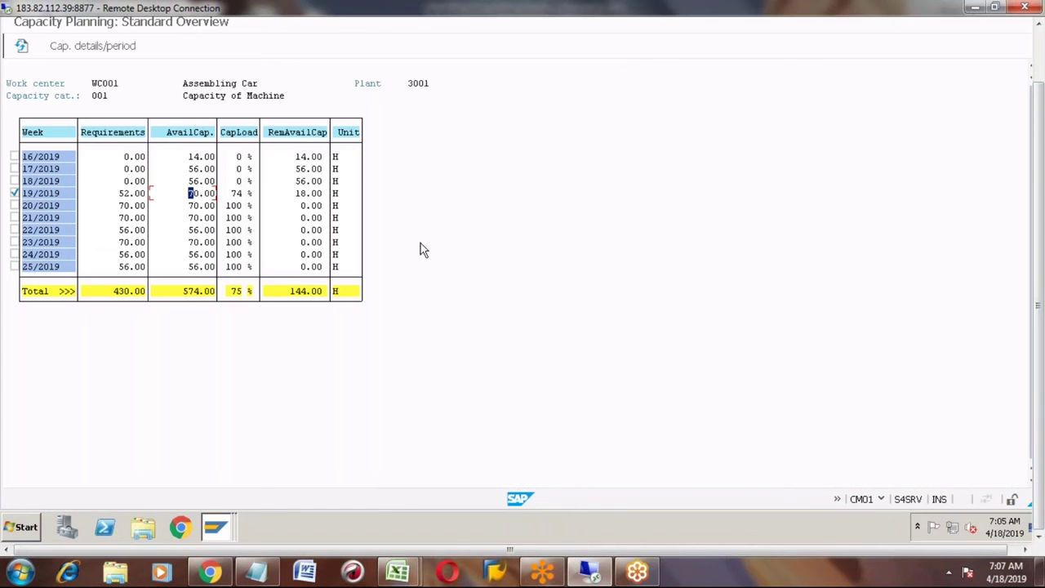
{"action": "left_click", "coordinate": [191, 232]}
{"action": "left_click", "coordinate": [234, 193]}
{"action": "left_click", "coordinate": [191, 195]}
{"action": "left_click_drag", "start_coordinate": [189, 194], "coordinate": [202, 196]}
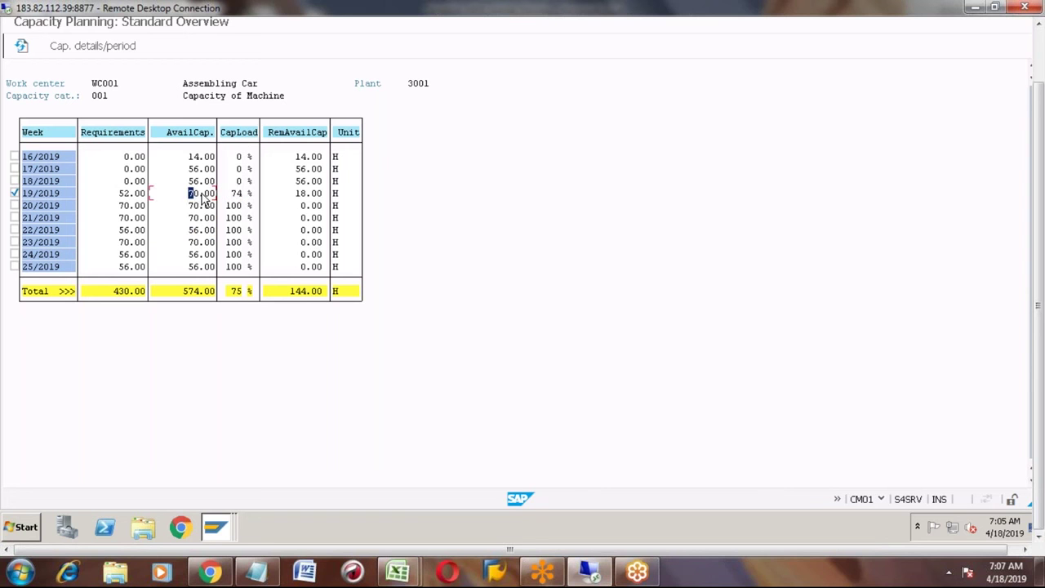
{"action": "left_click", "coordinate": [121, 195]}
{"action": "left_click", "coordinate": [234, 196]}
{"action": "left_click", "coordinate": [299, 195]}
Step: Mark weeks 16/2019, 17/2019 and 18/2019 in the capacity overview instead of week 19/2019
{"action": "left_click", "coordinate": [15, 193]}
{"action": "left_click", "coordinate": [15, 157]}
{"action": "left_click", "coordinate": [14, 168]}
{"action": "left_click", "coordinate": [15, 180]}
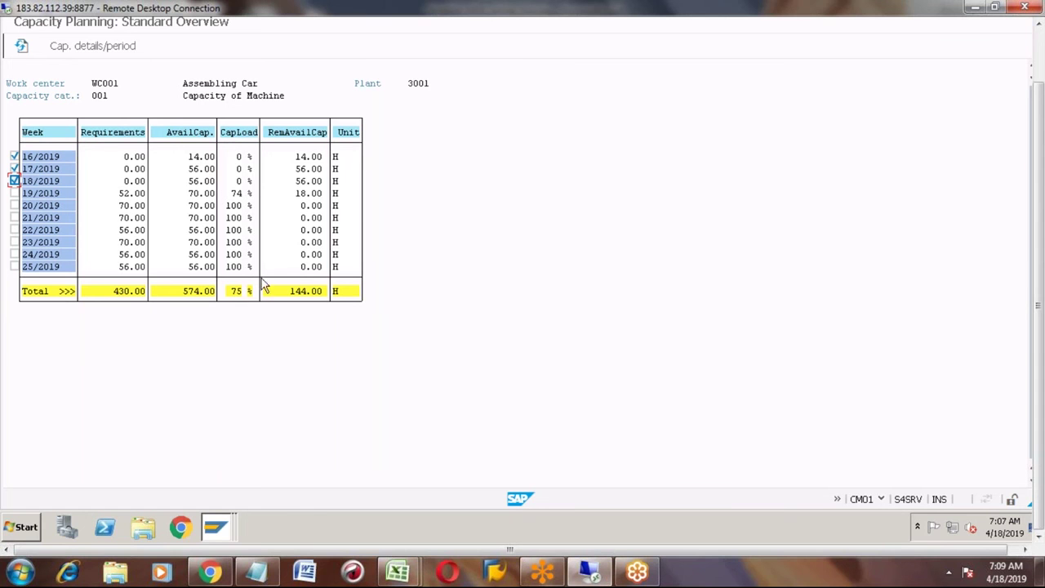
{"action": "left_click", "coordinate": [1041, 51]}
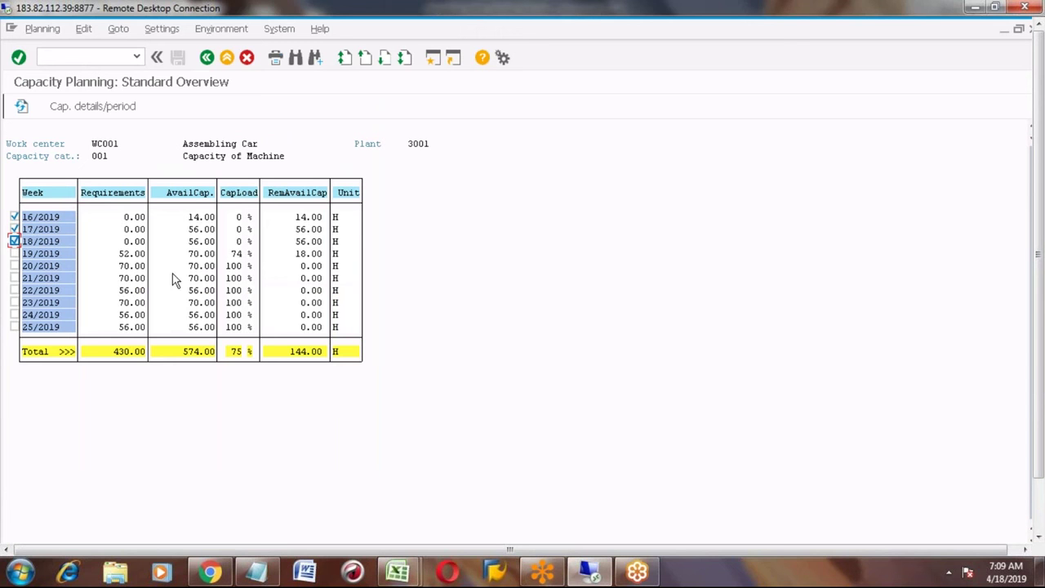
Step: Mark only week 19/2019 and show its capacity details for the period to examine the pegged requirement
{"action": "left_click", "coordinate": [14, 216]}
{"action": "left_click", "coordinate": [15, 228]}
{"action": "left_click", "coordinate": [14, 241]}
{"action": "left_click", "coordinate": [15, 253]}
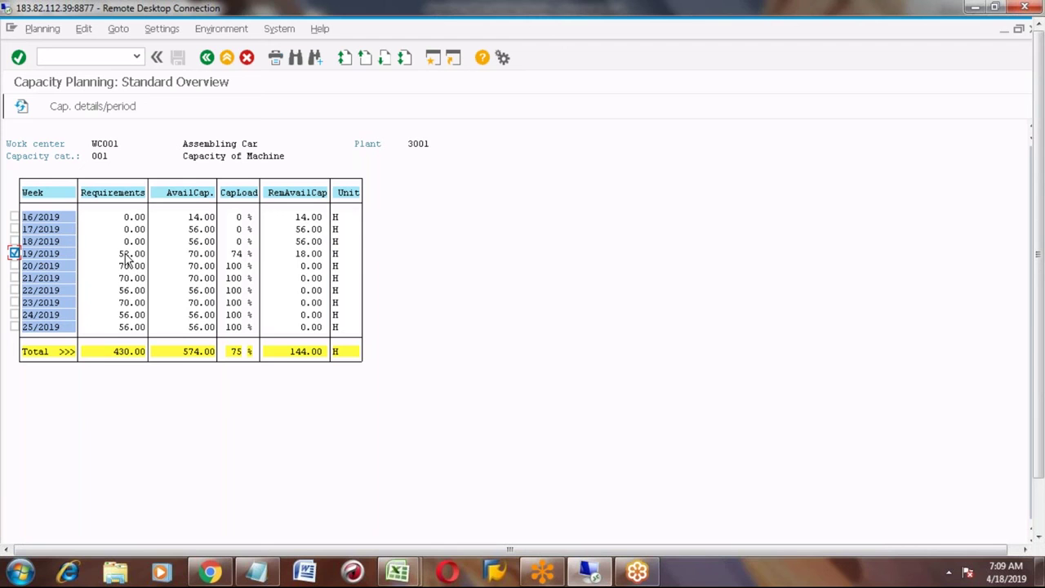
{"action": "left_click", "coordinate": [105, 109]}
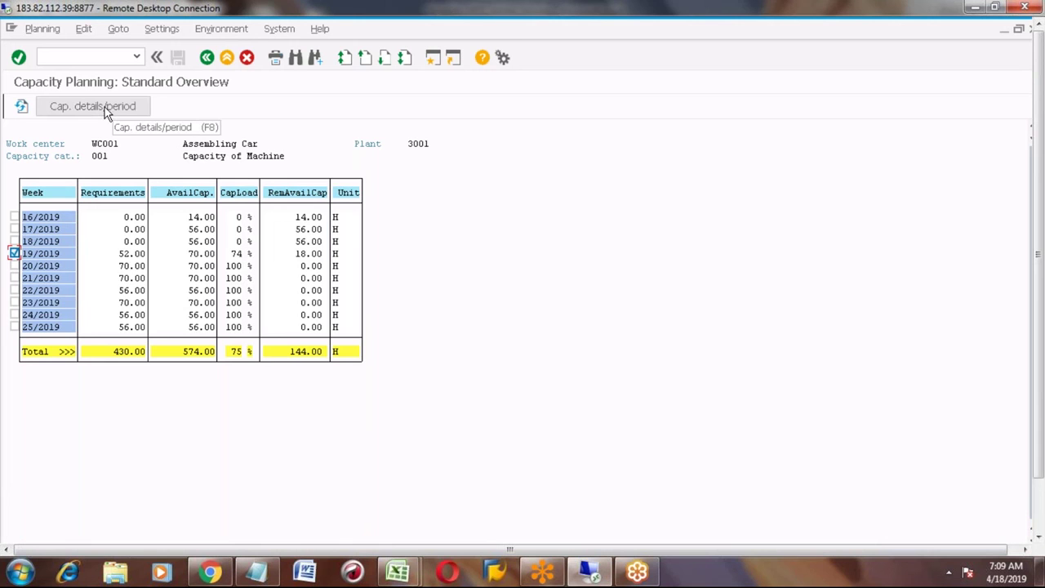
{"action": "left_click", "coordinate": [105, 111]}
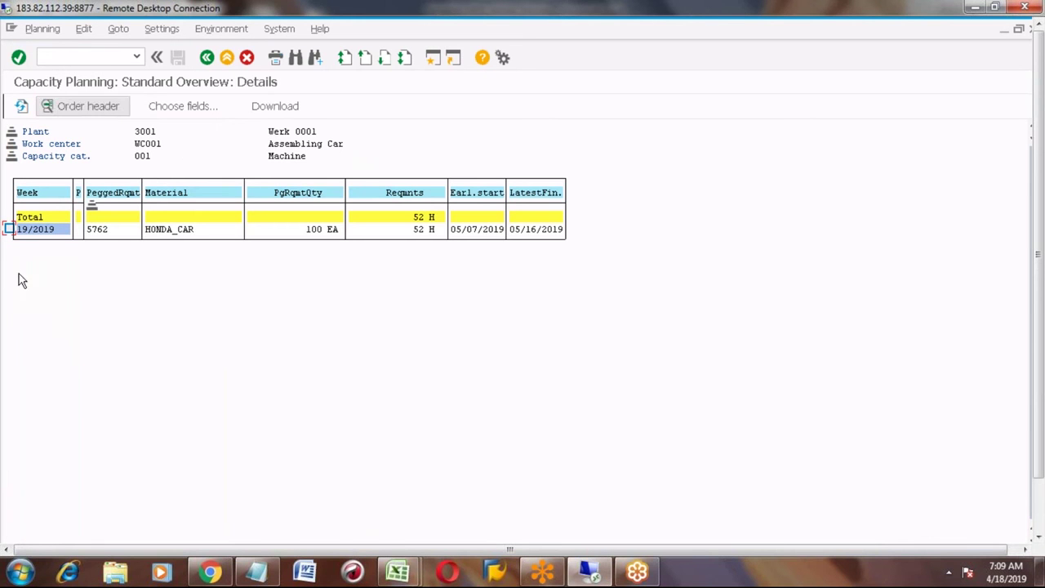
{"action": "left_click", "coordinate": [93, 231]}
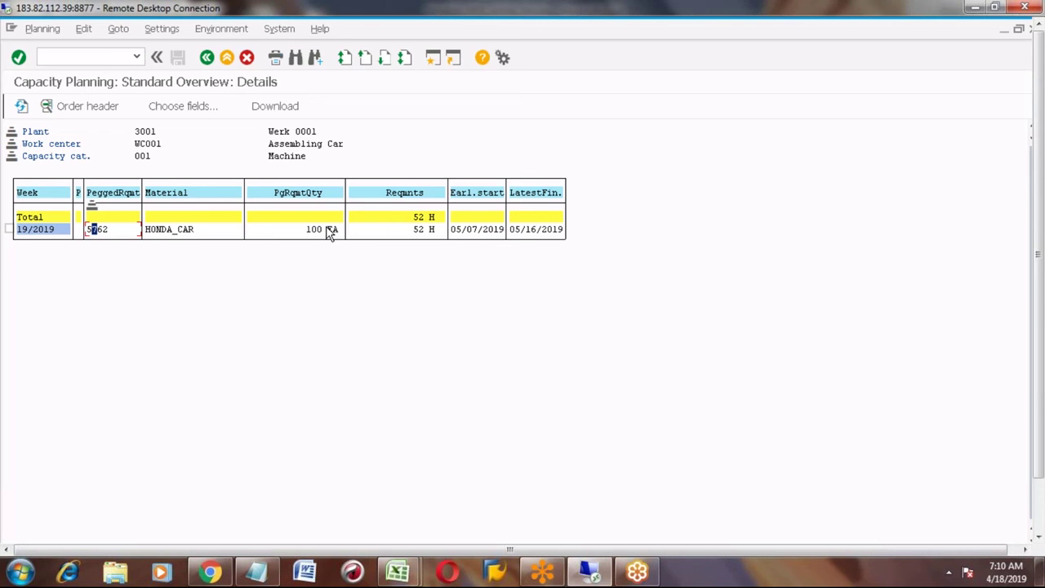
Step: Reopen the capacity details of week 19/2019 from the weekly overview, and return to the overview
{"action": "left_click", "coordinate": [208, 58]}
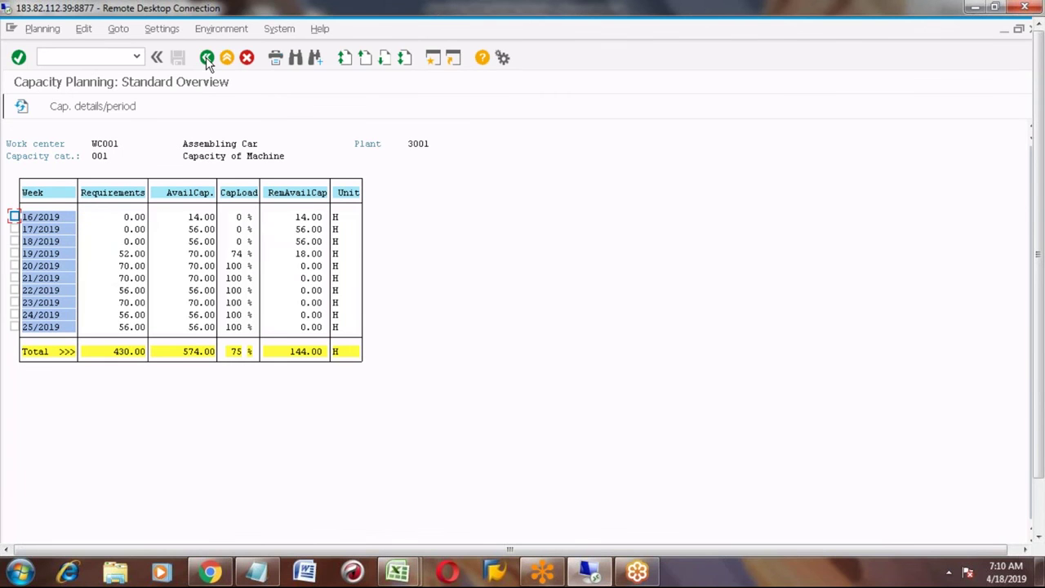
{"action": "left_click", "coordinate": [14, 253]}
{"action": "left_click", "coordinate": [91, 106]}
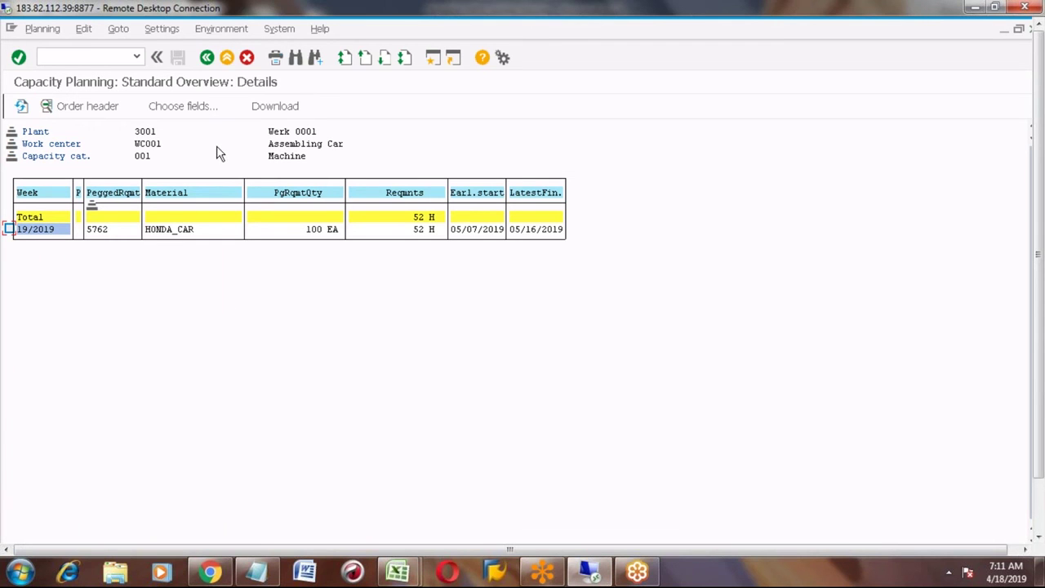
{"action": "left_click", "coordinate": [207, 59]}
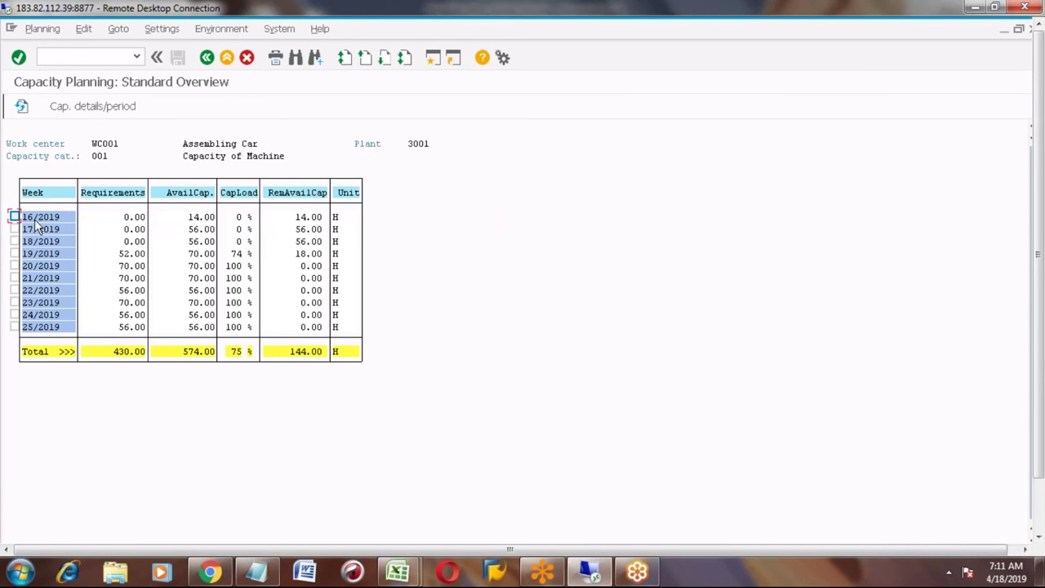
Step: Mark weeks 16/2019 to 18/2019 in the overview and clear the marks again
{"action": "left_click", "coordinate": [15, 217]}
{"action": "left_click", "coordinate": [14, 229]}
{"action": "left_click", "coordinate": [15, 242]}
{"action": "left_click", "coordinate": [14, 240]}
{"action": "left_click", "coordinate": [15, 217]}
{"action": "left_click", "coordinate": [14, 228]}
{"action": "left_click", "coordinate": [15, 241]}
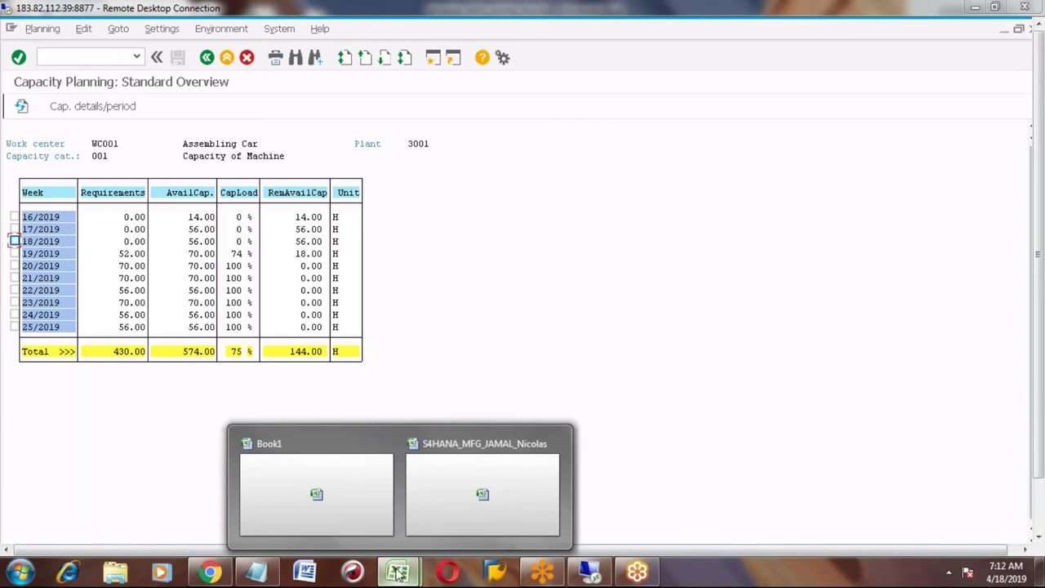
Step: Switch to the Excel notes workbook and add item 2, "Capacity leveling", to the capacity planning steps in row 329
{"action": "left_click", "coordinate": [450, 483]}
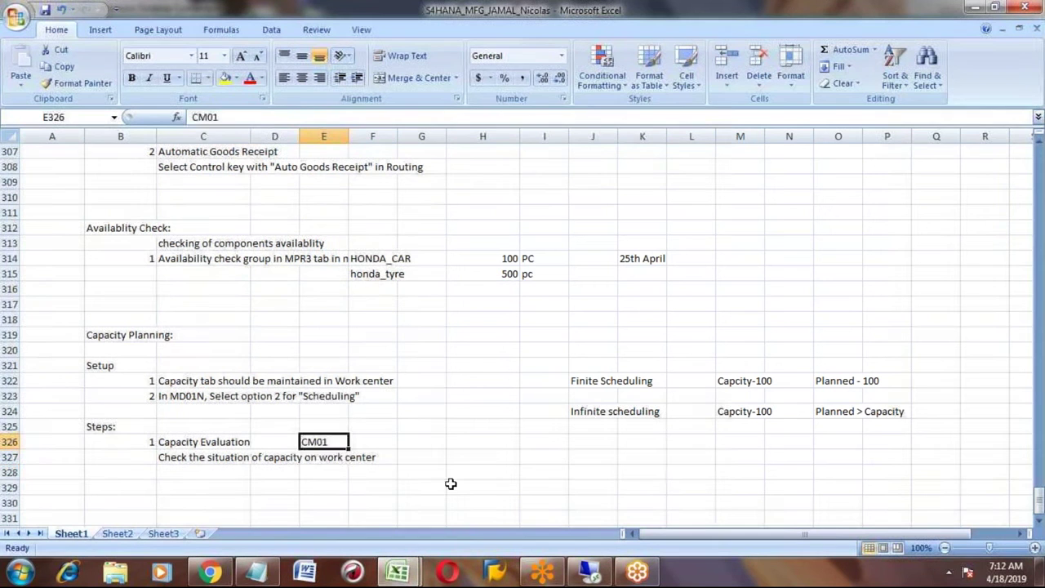
{"action": "key", "text": "Return"}
{"action": "key", "text": "Return"}
{"action": "key", "text": "Return"}
{"action": "key", "text": "Left"}
{"action": "key", "text": "Left"}
{"action": "key", "text": "Left"}
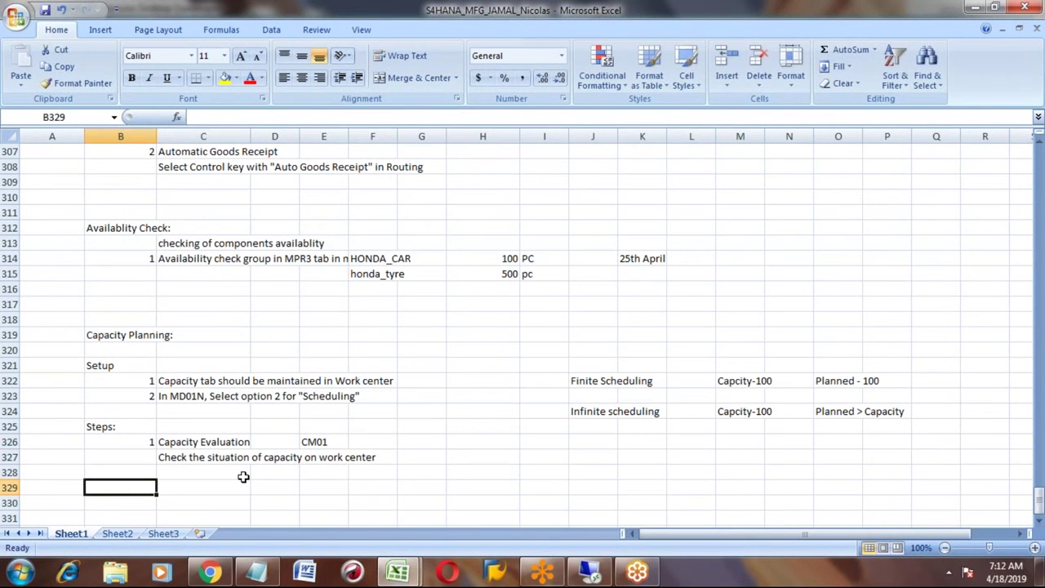
{"action": "type", "text": "2"}
{"action": "key", "text": "Tab"}
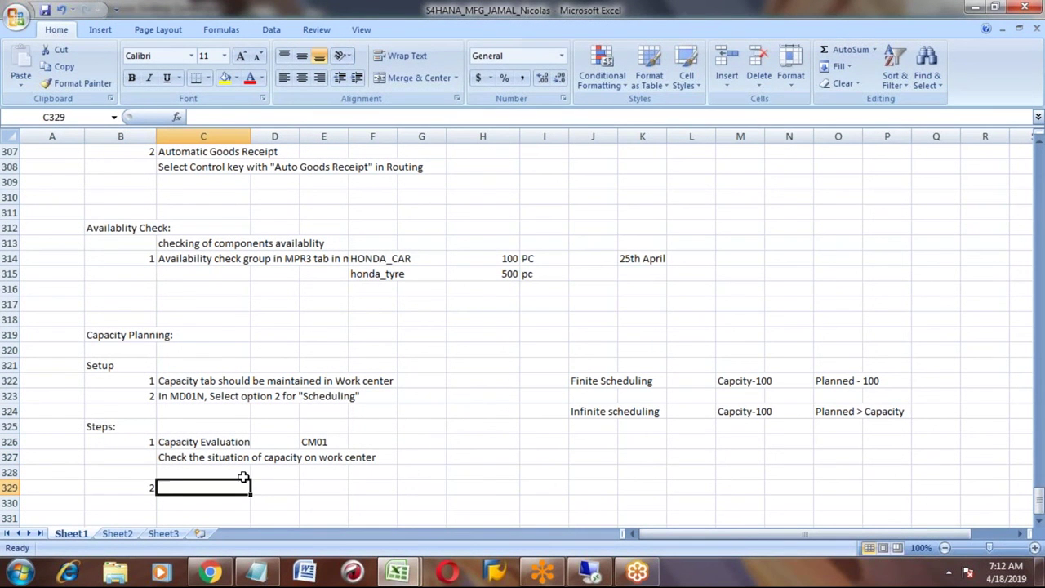
{"action": "type", "text": "Capacity leveling"}
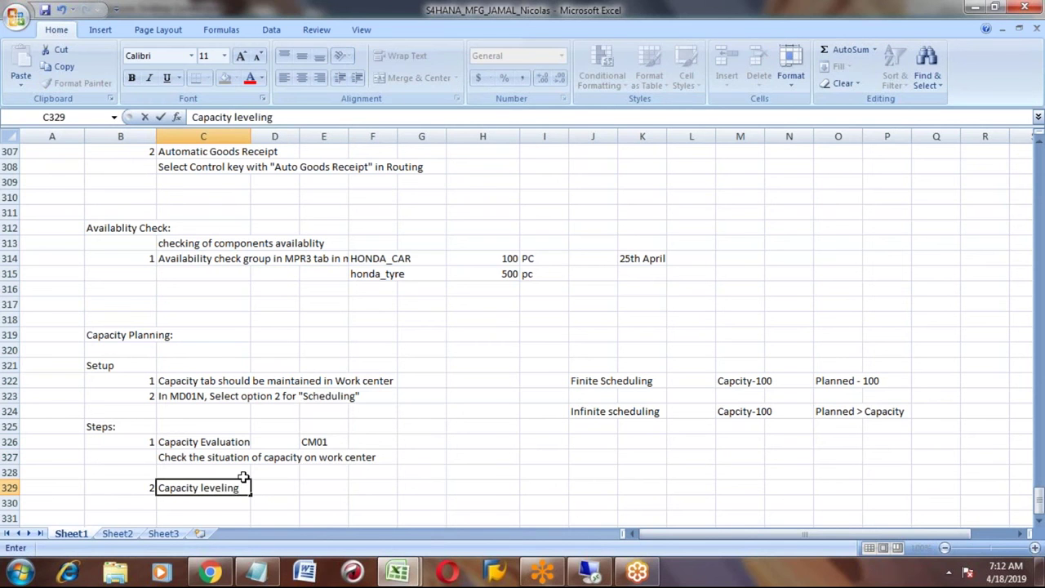
{"action": "key", "text": "Return"}
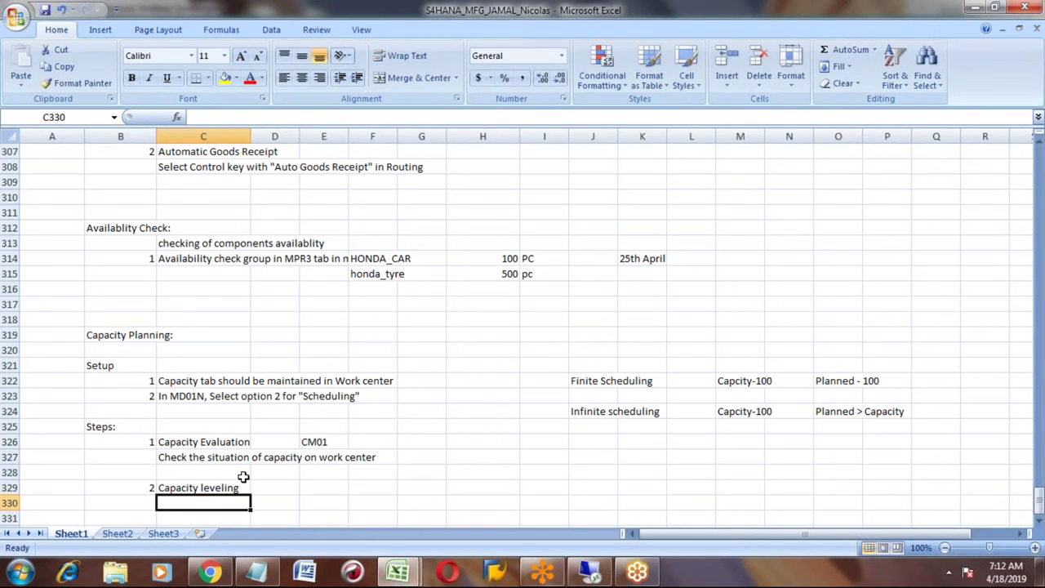
Step: Enter the description "Sequencing of orders" in cell C330 below the capacity leveling item
{"action": "type", "text": "Se"}
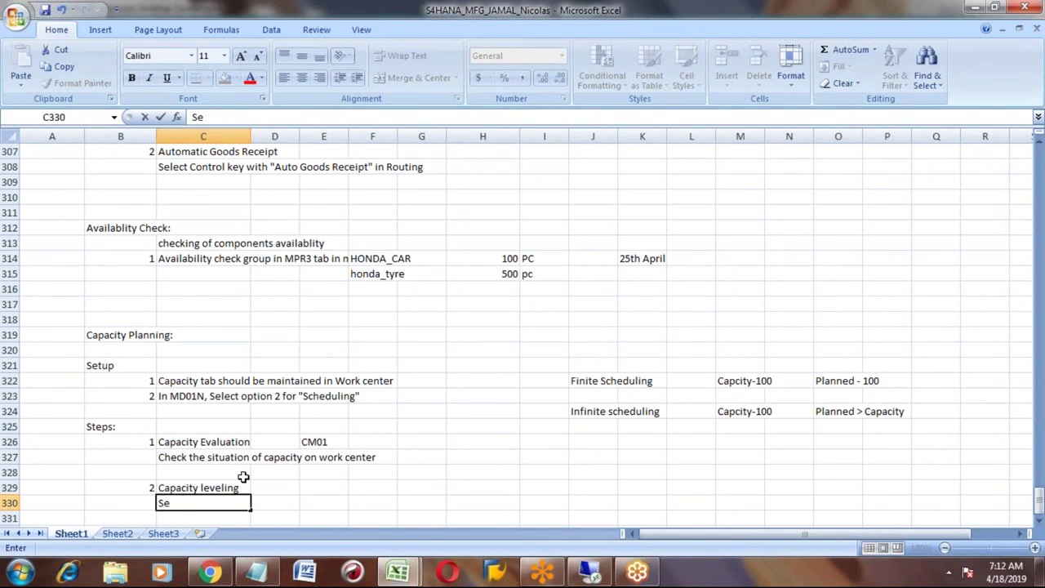
{"action": "type", "text": "quencing of orders"}
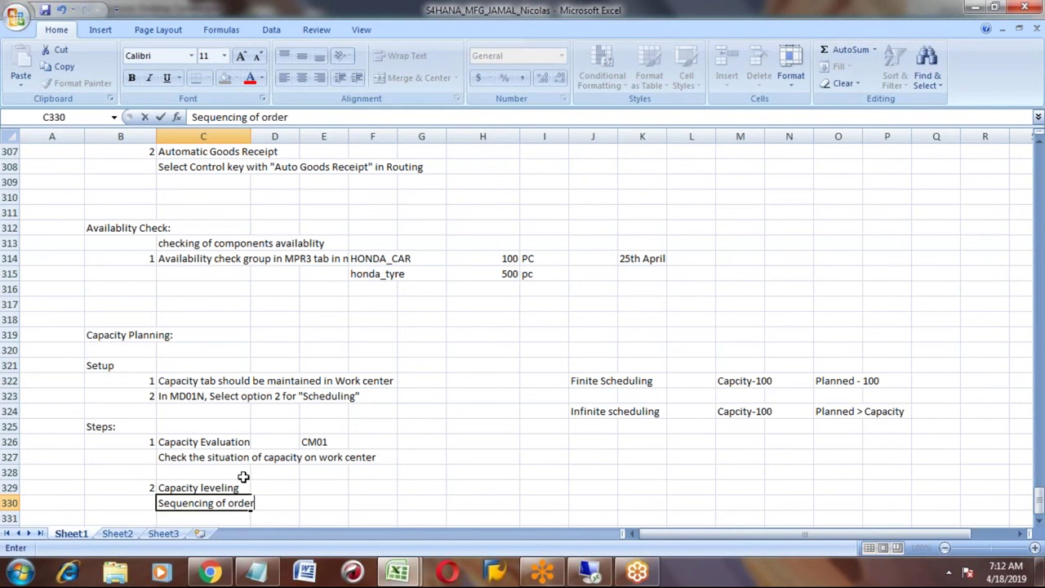
{"action": "key", "text": "Return"}
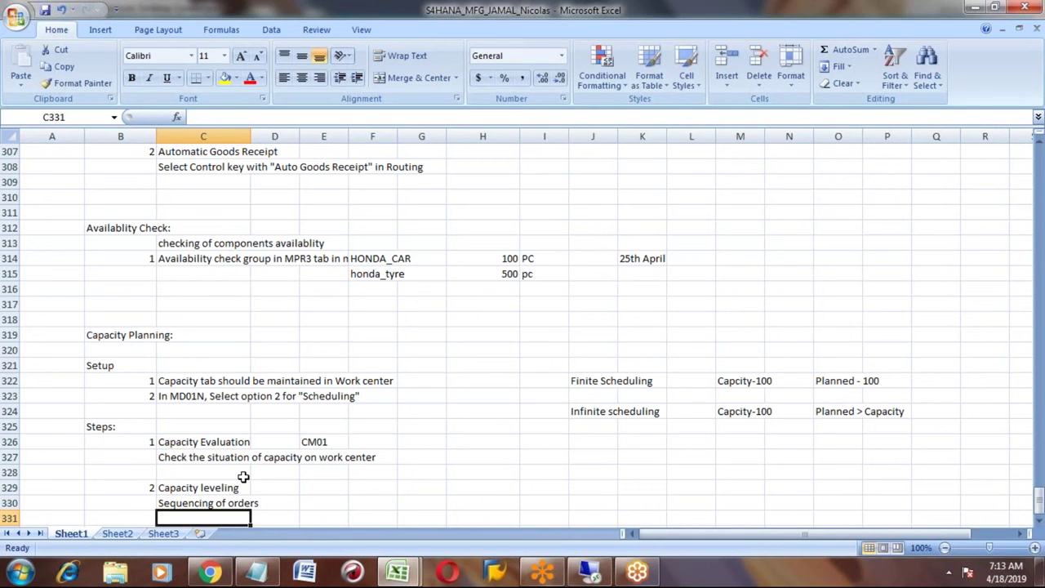
Step: Switch back to the SAP capacity overview and look through its planning, navigation, settings and environment commands
{"action": "key", "text": "alt+Tab"}
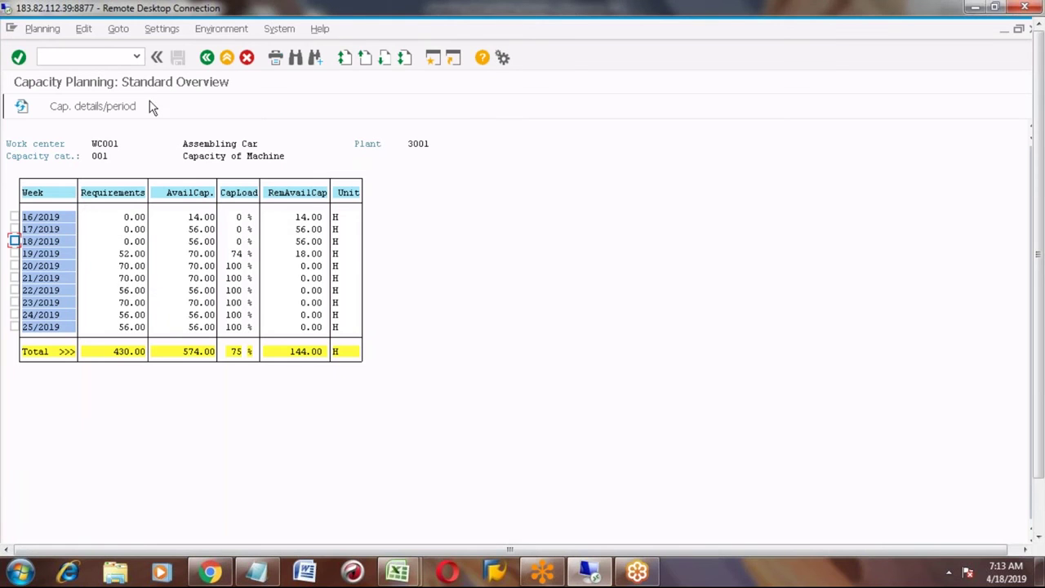
{"action": "left_click", "coordinate": [56, 31]}
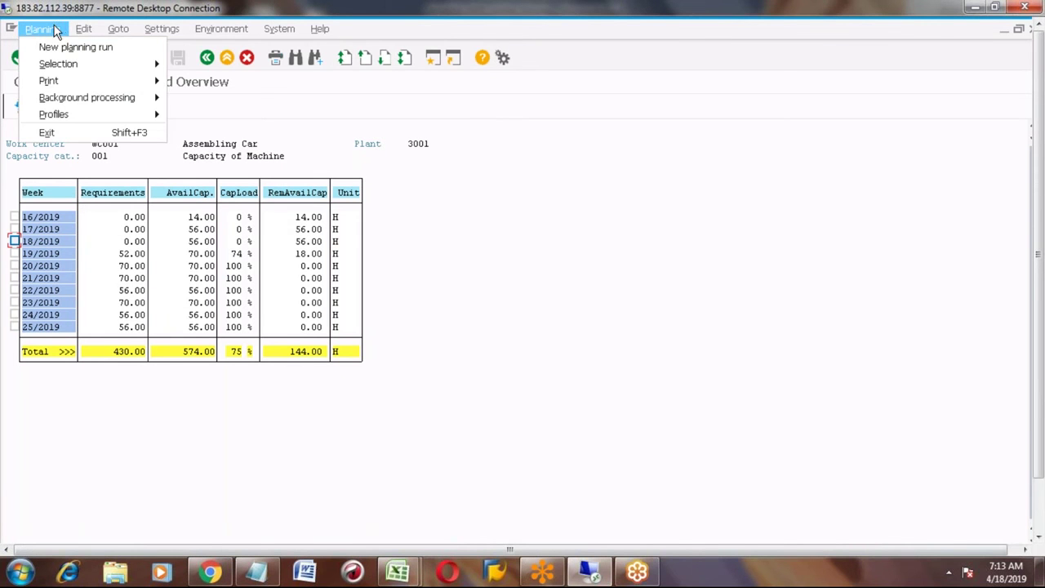
{"action": "mouse_move", "coordinate": [80, 30]}
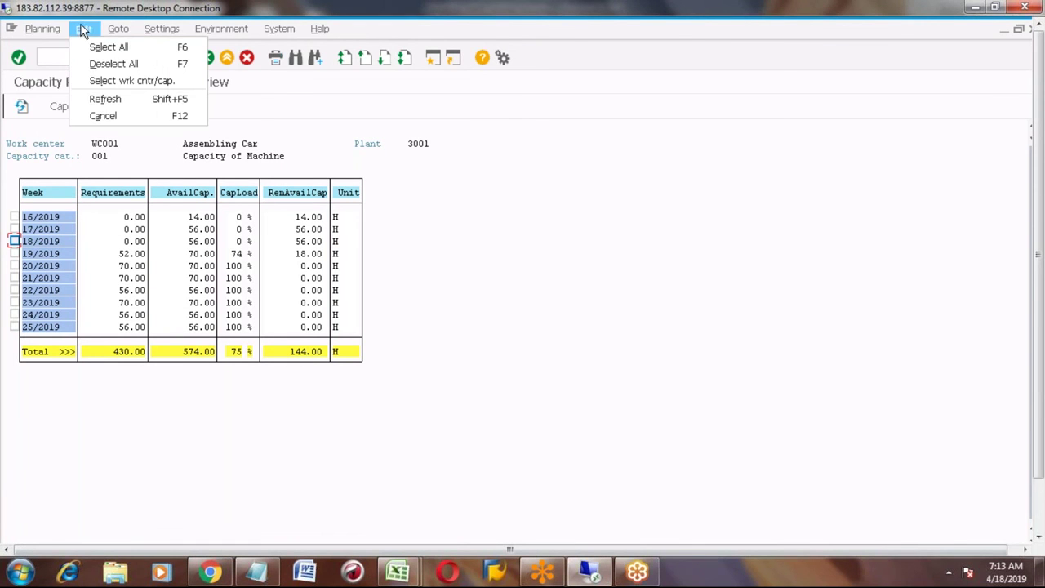
{"action": "mouse_move", "coordinate": [128, 32]}
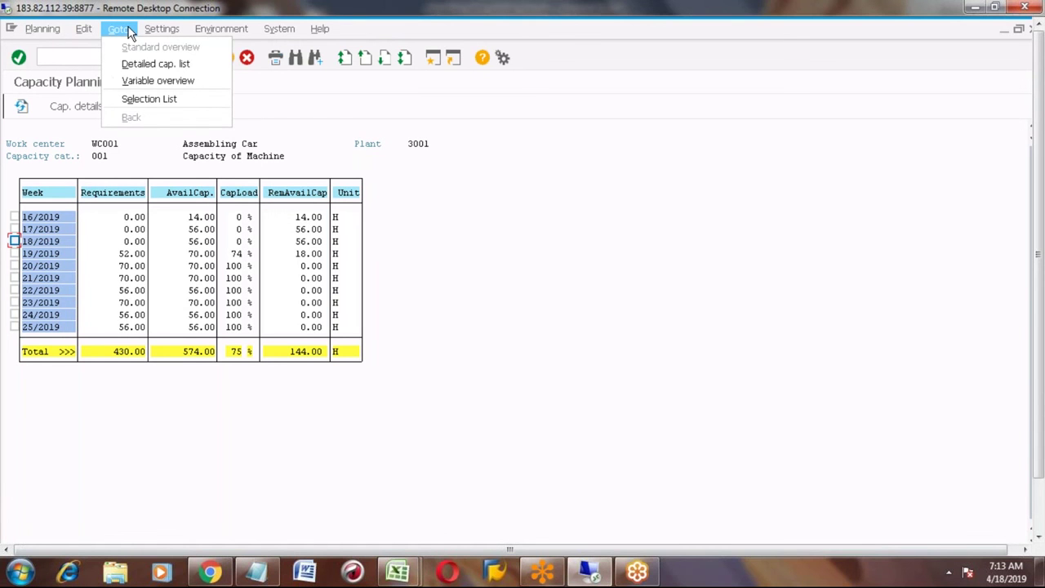
{"action": "mouse_move", "coordinate": [169, 30]}
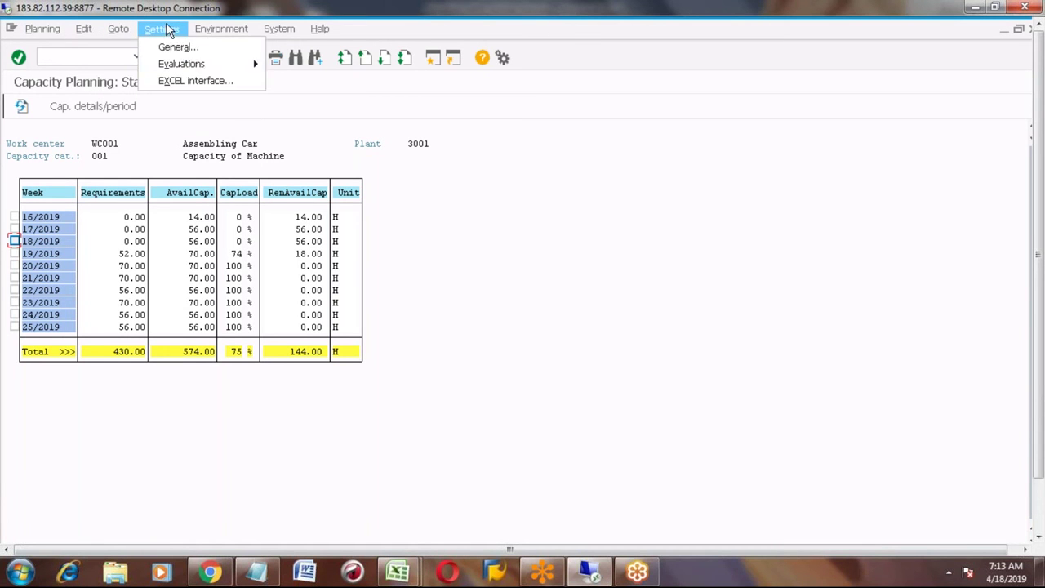
{"action": "mouse_move", "coordinate": [186, 68]}
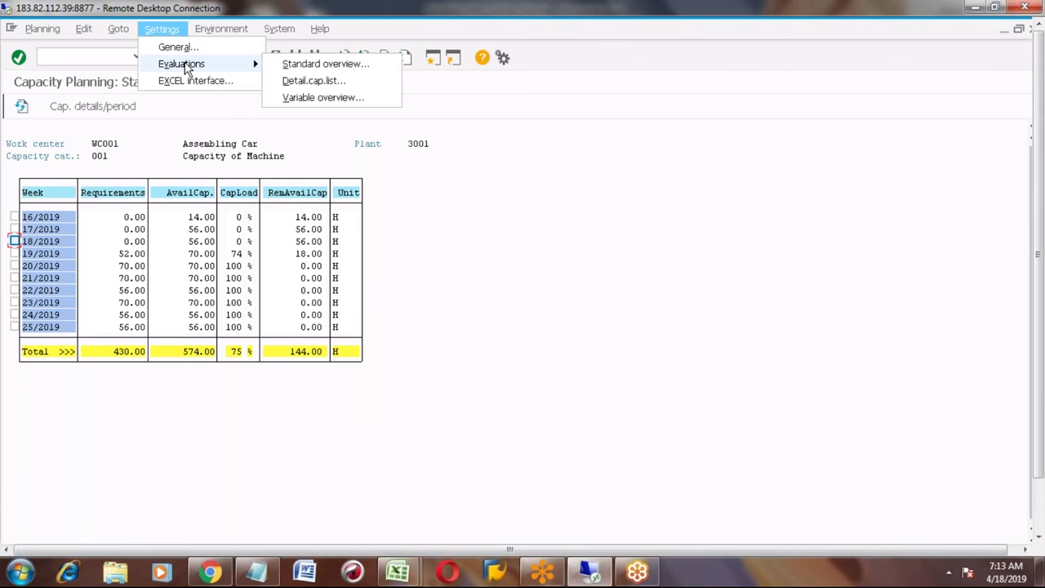
{"action": "mouse_move", "coordinate": [216, 31]}
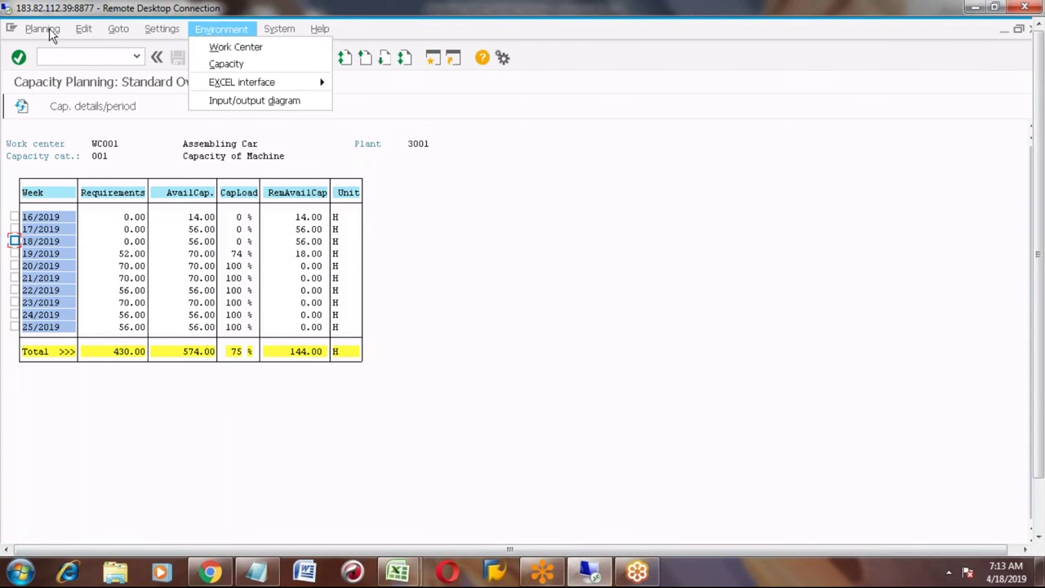
{"action": "left_click", "coordinate": [430, 298]}
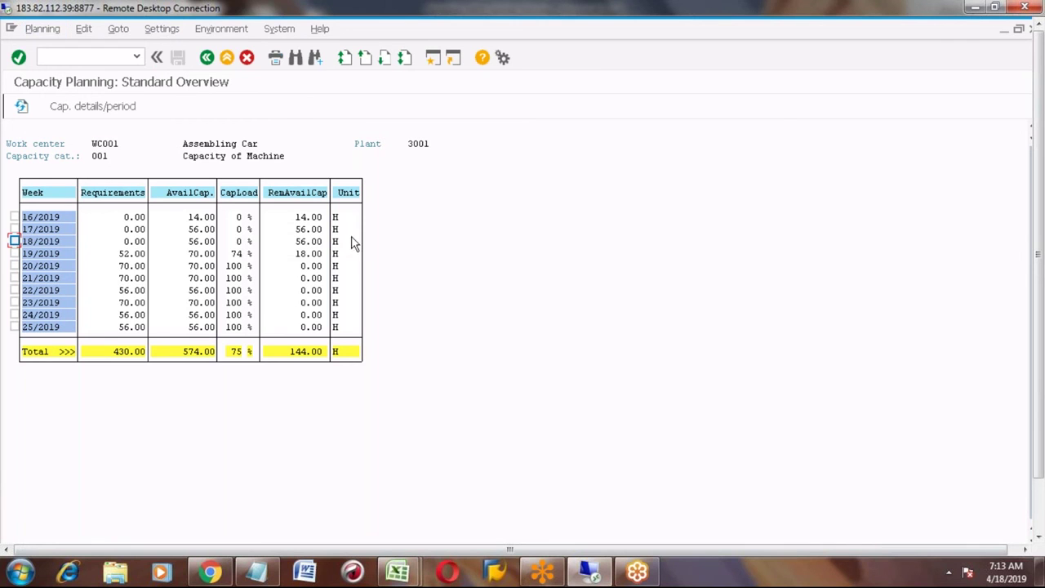
Step: Leave the capacity evaluation for the SAP Easy Access screen and collapse the Work Center View folder under Evaluation
{"action": "left_click", "coordinate": [209, 59]}
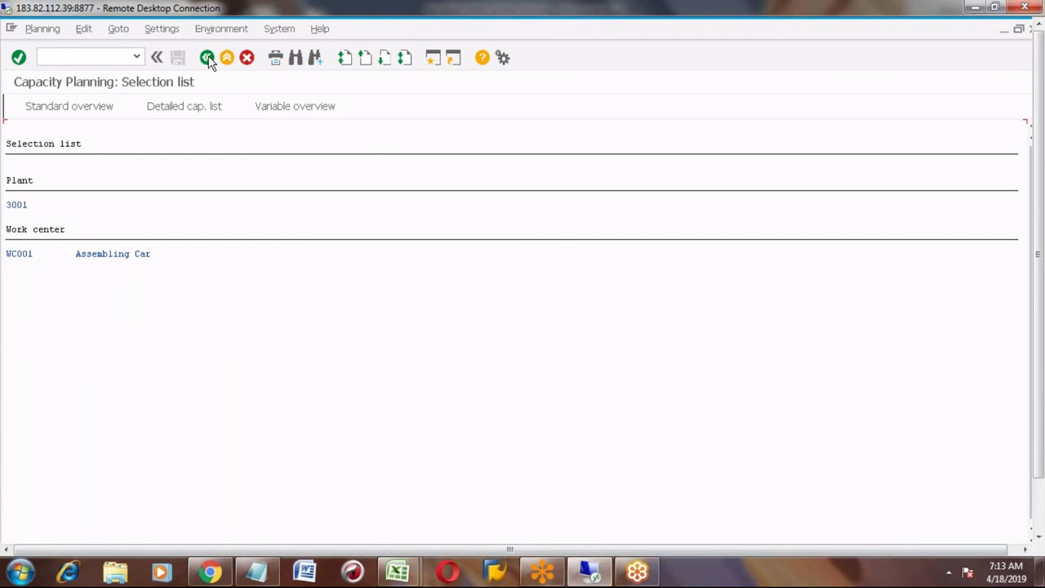
{"action": "left_click", "coordinate": [208, 58]}
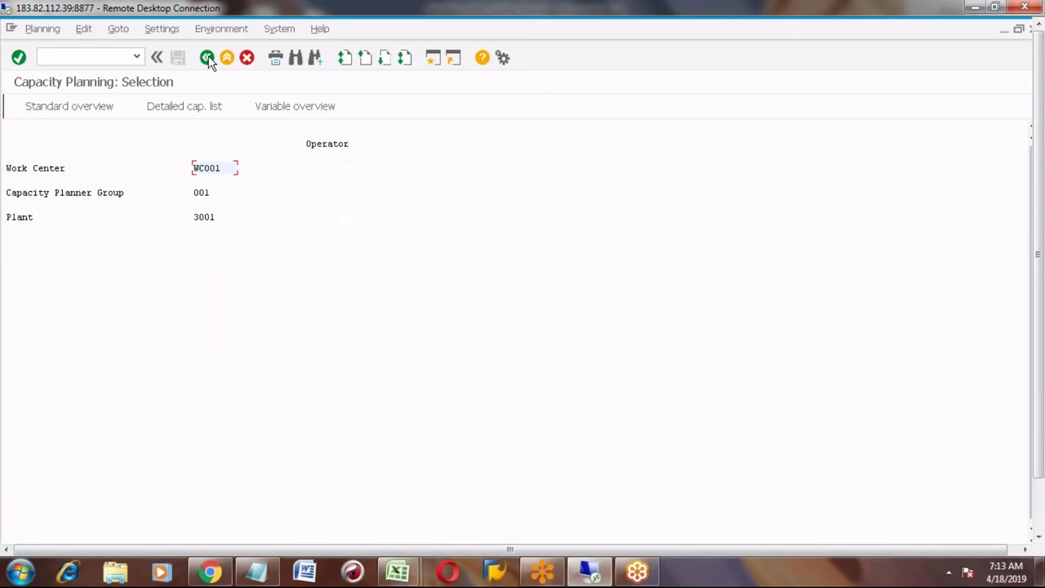
{"action": "left_click", "coordinate": [156, 31]}
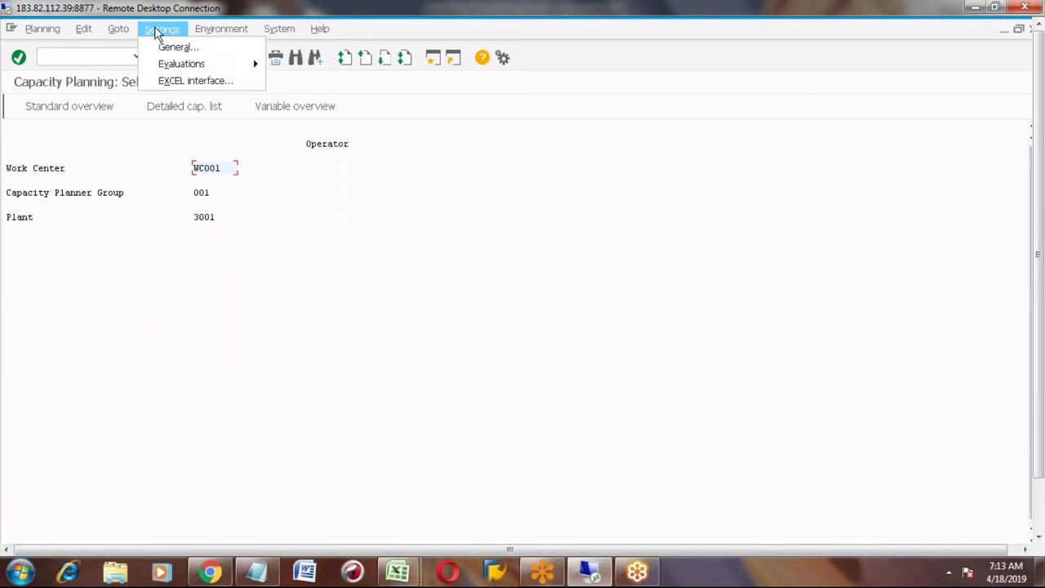
{"action": "left_click", "coordinate": [114, 31]}
{"action": "left_click", "coordinate": [84, 29]}
{"action": "left_click", "coordinate": [238, 145]}
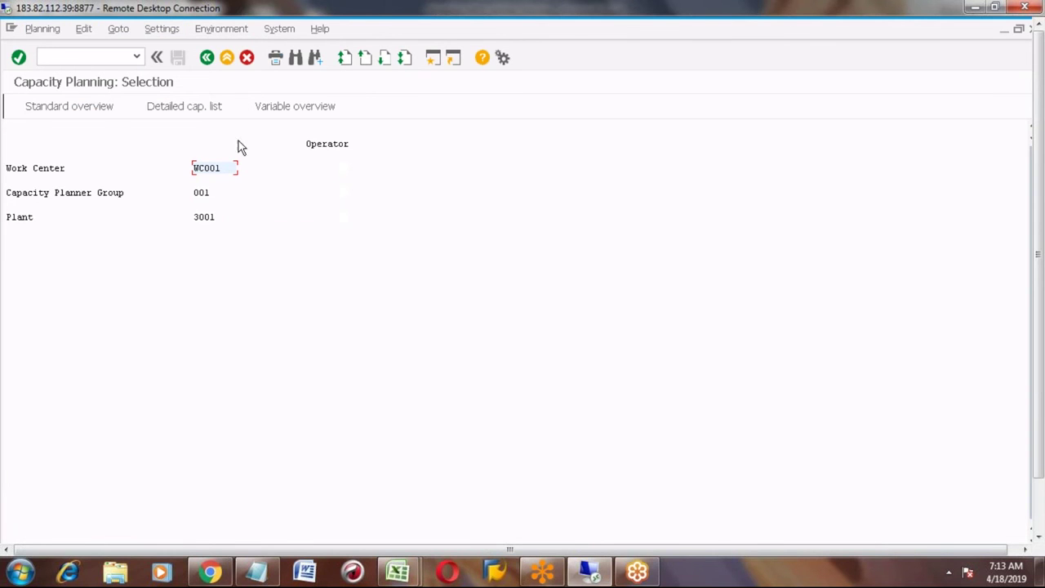
{"action": "left_click", "coordinate": [207, 58]}
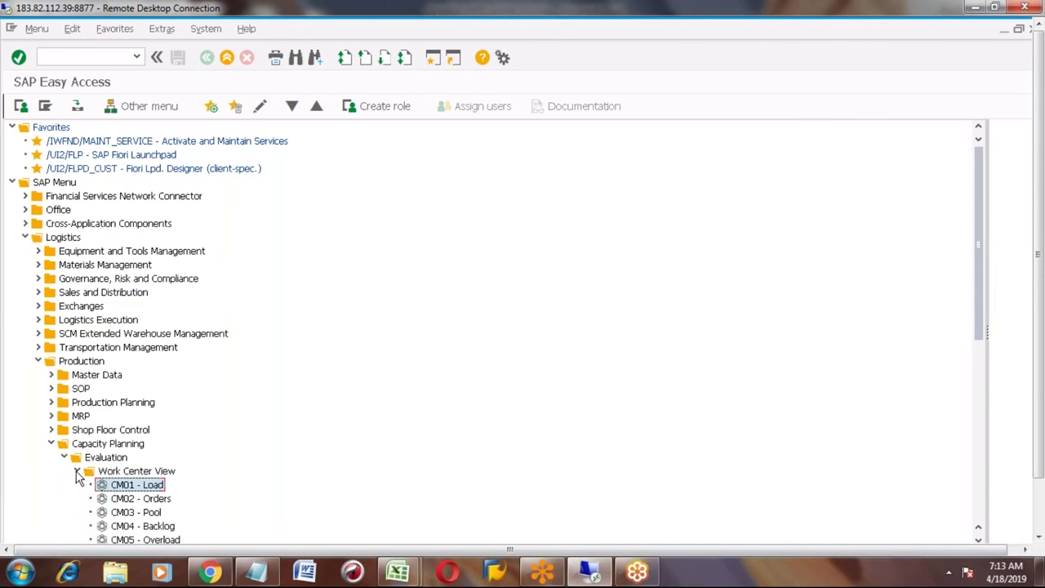
{"action": "left_click", "coordinate": [78, 473]}
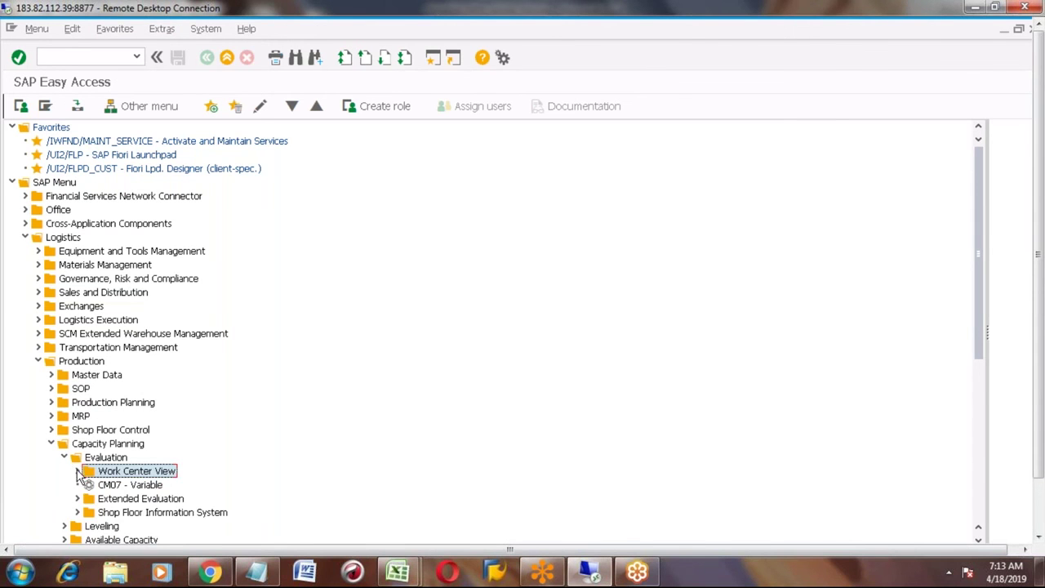
Step: Collapse the Evaluation folder, expand Leveling and its Work Center View, and select CM21 - Planning Table (Graphical)
{"action": "left_click", "coordinate": [65, 458]}
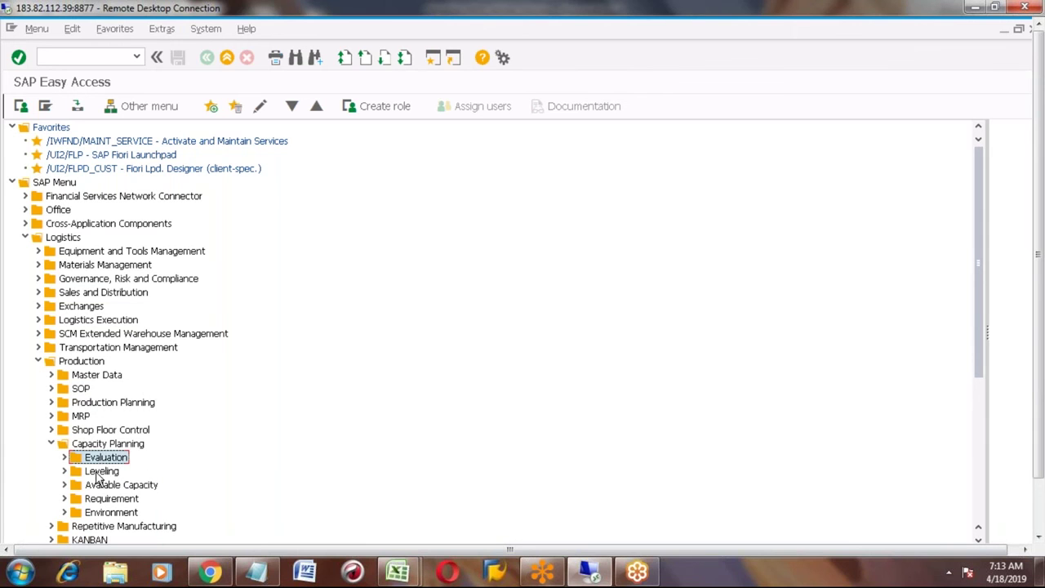
{"action": "left_click", "coordinate": [98, 474]}
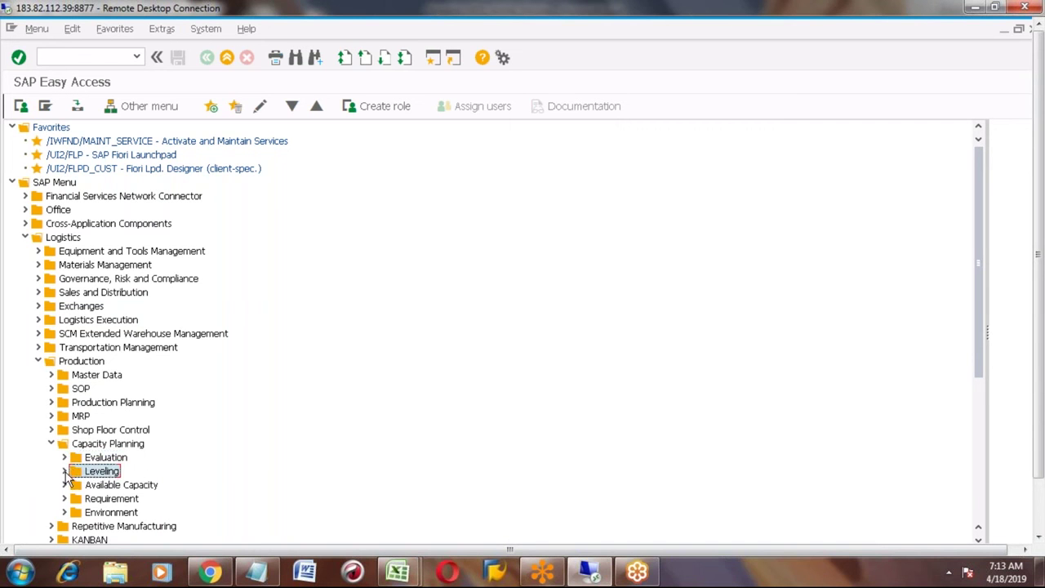
{"action": "left_click", "coordinate": [64, 471]}
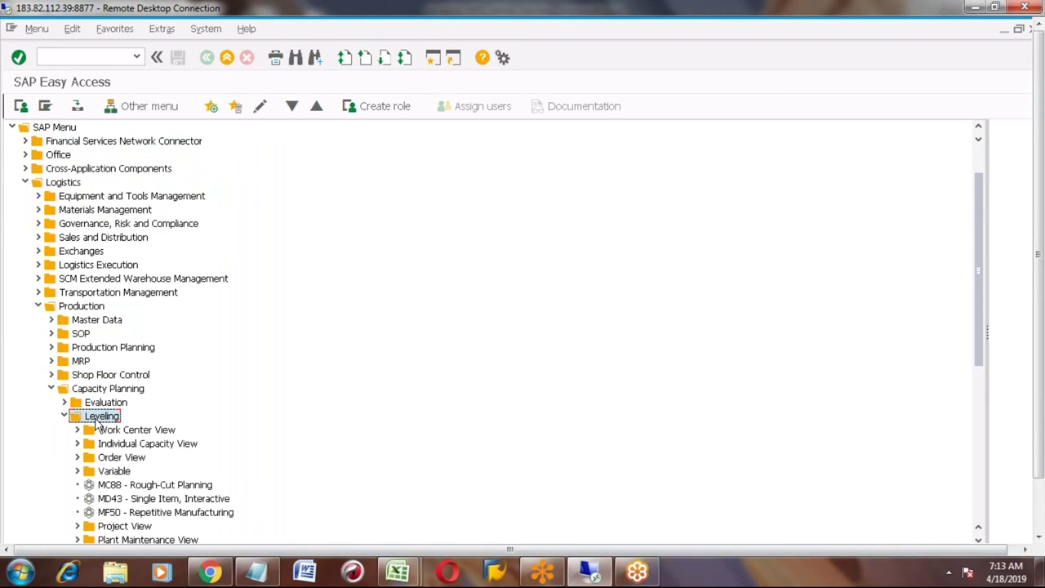
{"action": "left_click", "coordinate": [116, 432]}
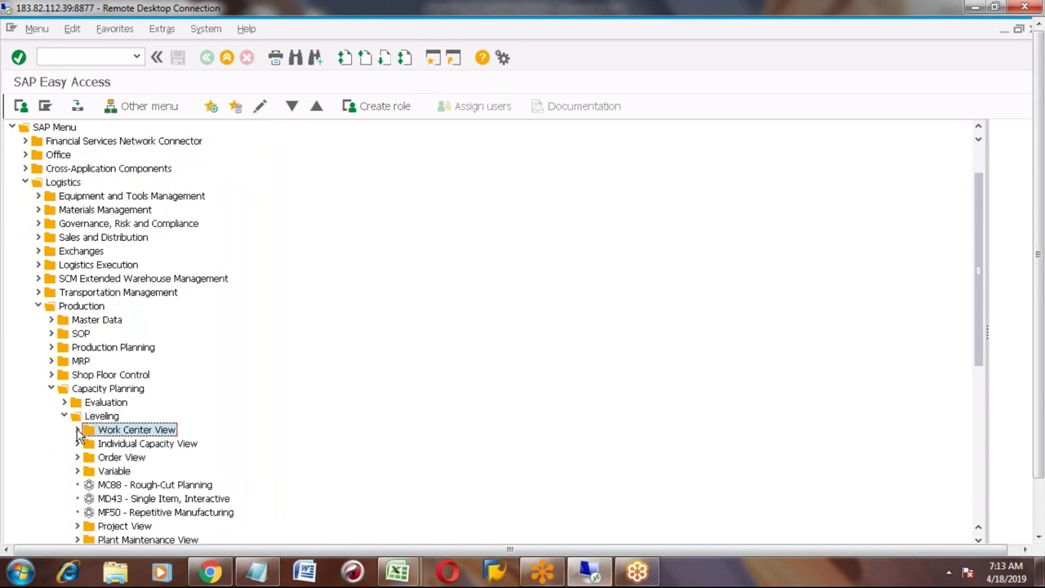
{"action": "left_click", "coordinate": [78, 433]}
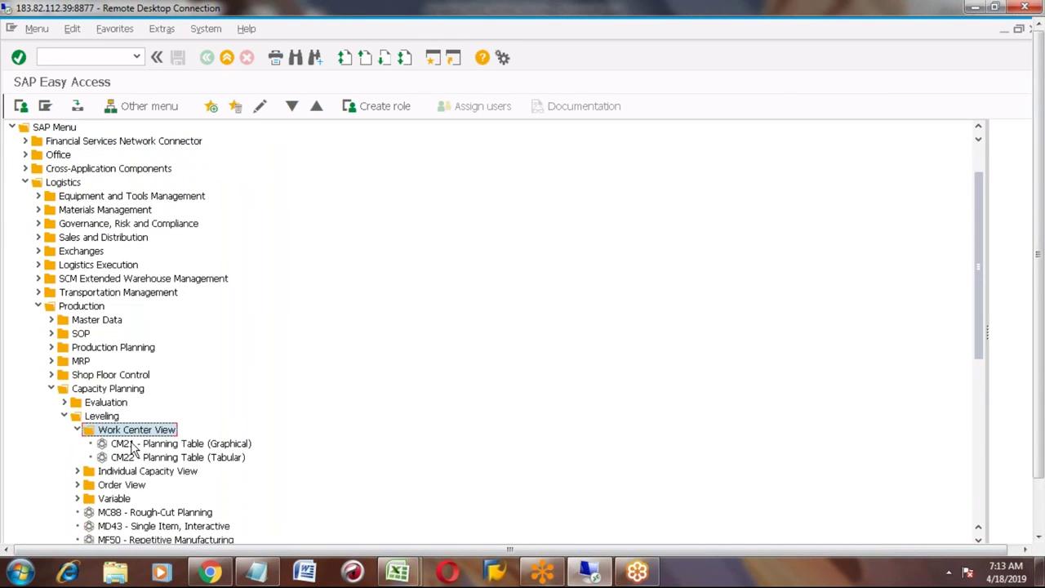
{"action": "left_click", "coordinate": [136, 445]}
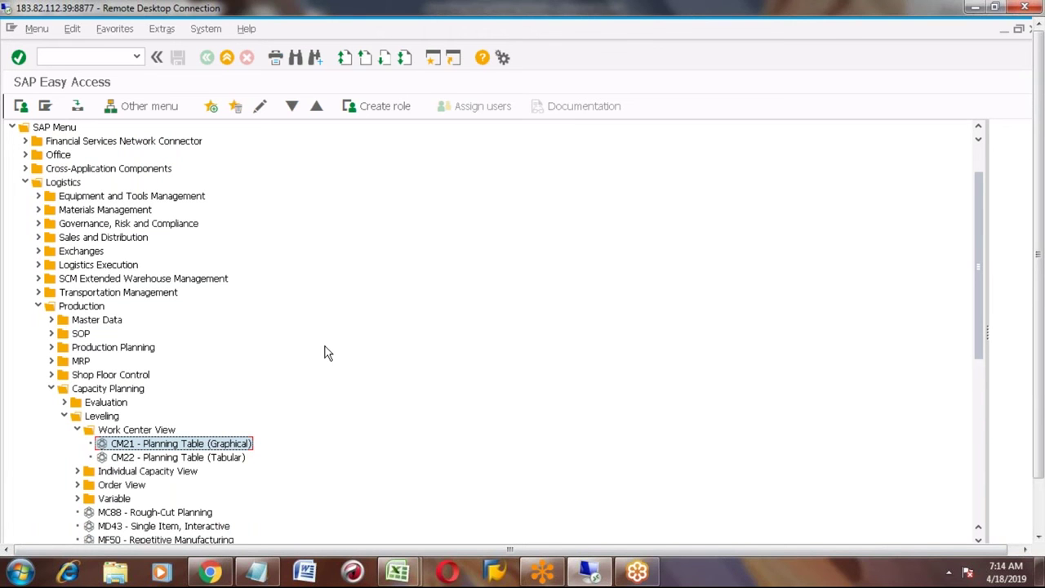
Step: Switch to the Excel notes workbook and enter "CM21 - Planning Table (Graphical)" in cell C331
{"action": "key", "text": "alt+Tab"}
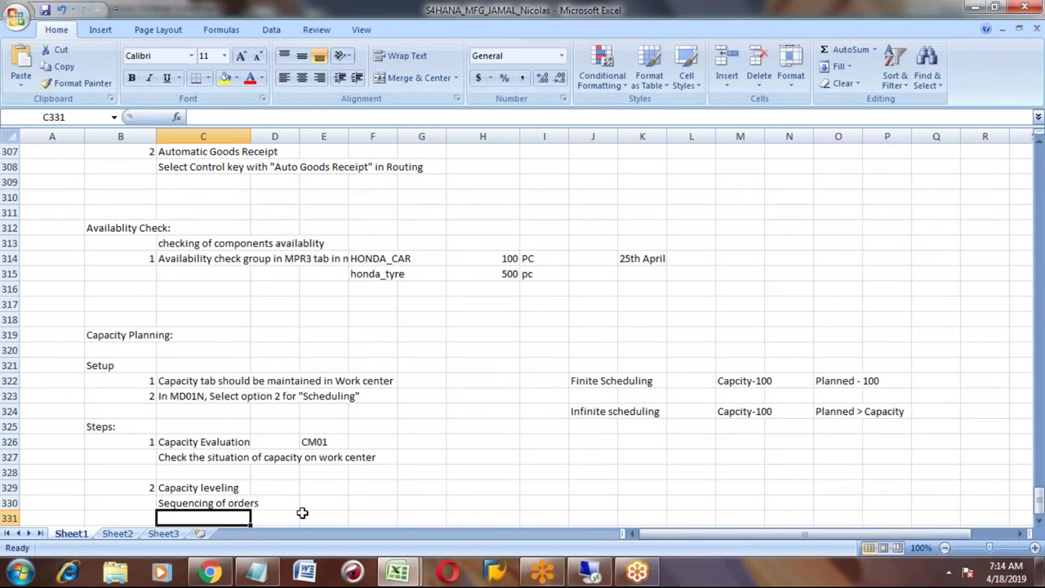
{"action": "type", "text": "CM21 - Planning Table (Graphical)"}
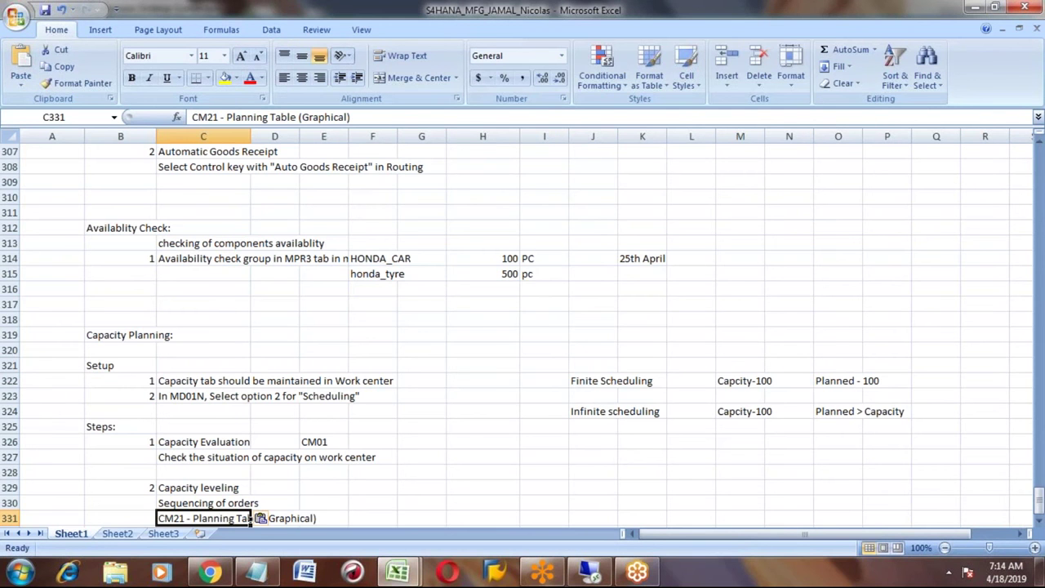
{"action": "key", "text": "Down"}
{"action": "key", "text": "Down"}
{"action": "key", "text": "Down"}
{"action": "key", "text": "Down"}
{"action": "key", "text": "Up"}
{"action": "key", "text": "Up"}
{"action": "key", "text": "Up"}
{"action": "key", "text": "Up"}
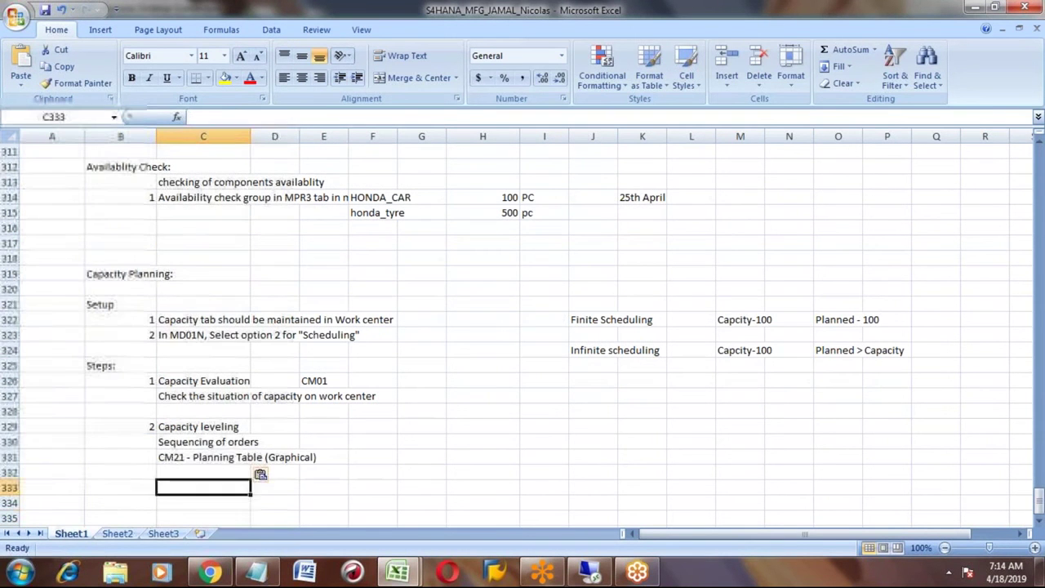
Step: Move the CM21 entry from C331 to E330 beside "Sequencing of orders" and switch back to the SAP menu
{"action": "key", "text": "ctrl+c"}
{"action": "key", "text": "Up"}
{"action": "key", "text": "Right"}
{"action": "key", "text": "Right"}
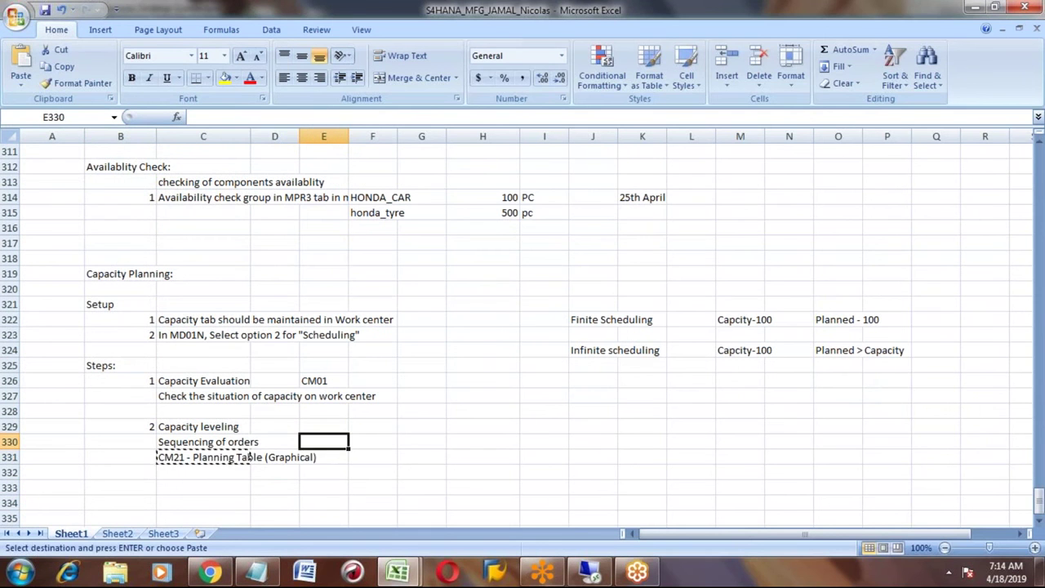
{"action": "key", "text": "Return"}
{"action": "key", "text": "Down"}
{"action": "key", "text": "Left"}
{"action": "key", "text": "Left"}
{"action": "key", "text": "alt+Tab"}
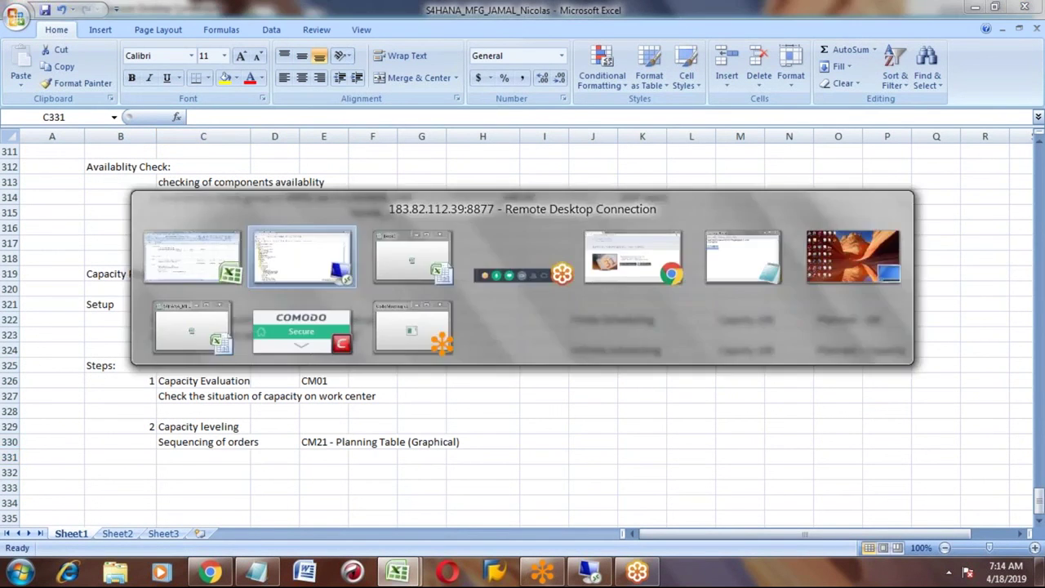
{"action": "left_click", "coordinate": [329, 415]}
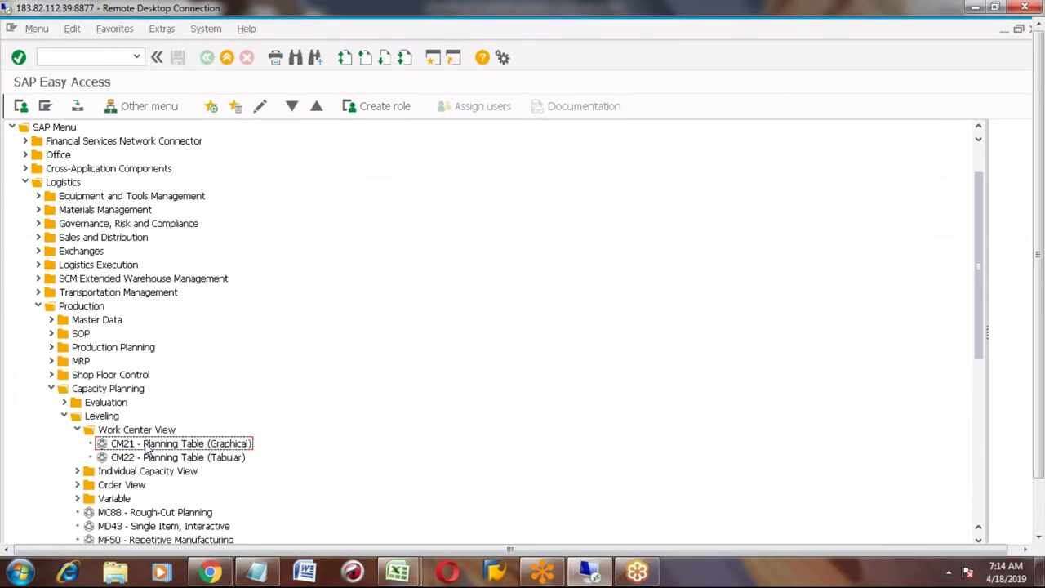
Step: Run CM21 capacity leveling for work center WC001 in plant 3001 without a capacity responsible planner, and leave the planning table
{"action": "double_click", "coordinate": [143, 445]}
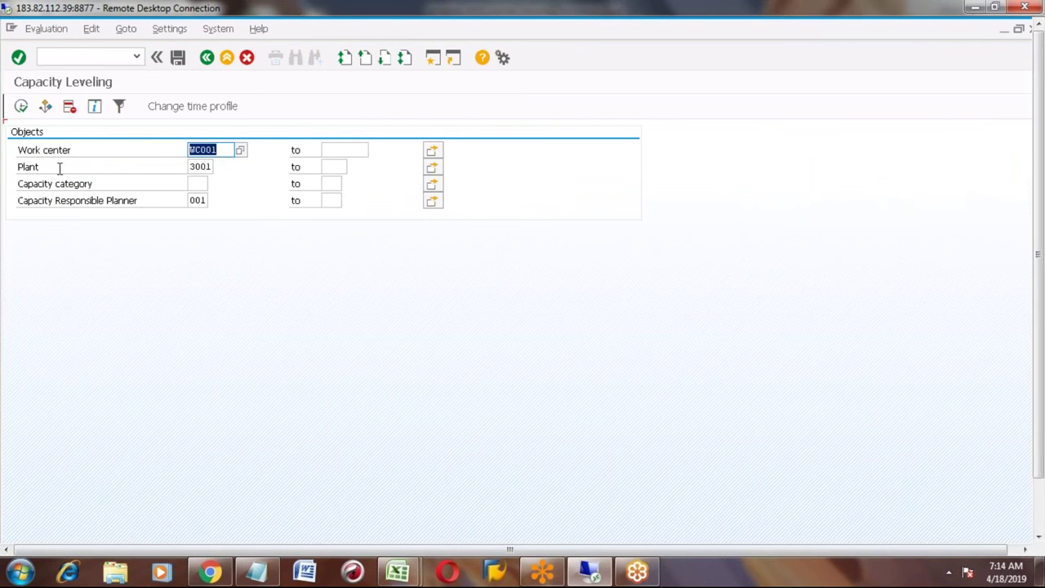
{"action": "left_click", "coordinate": [203, 150]}
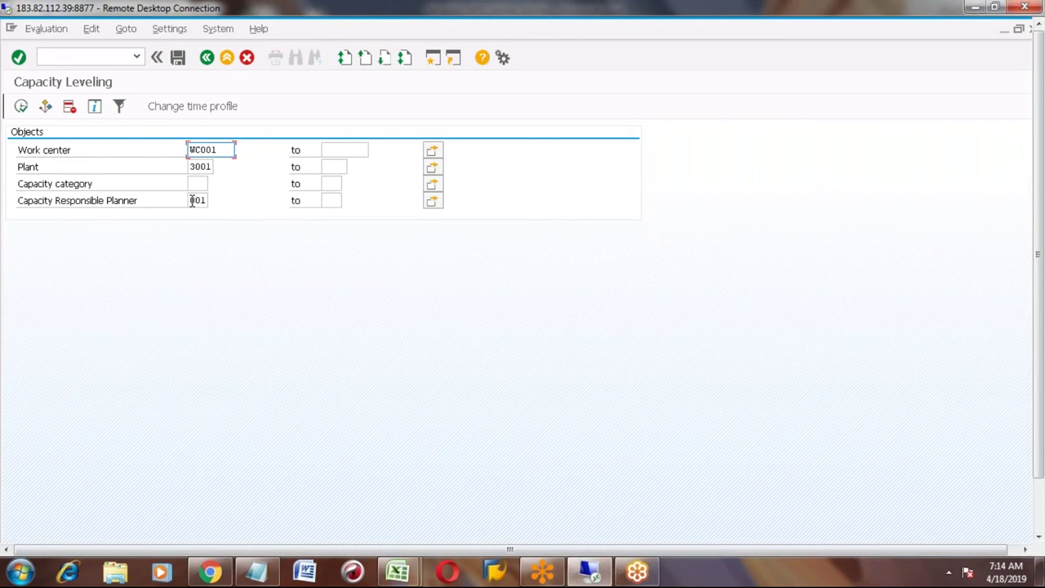
{"action": "left_click", "coordinate": [193, 202]}
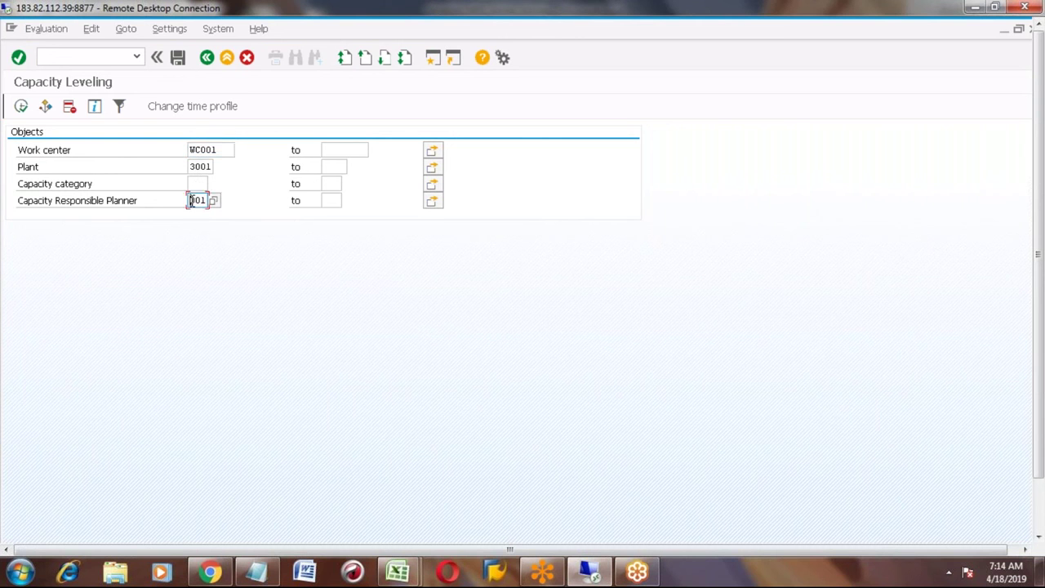
{"action": "key", "text": "BackSpace"}
{"action": "key", "text": "BackSpace"}
{"action": "key", "text": "BackSpace"}
{"action": "left_click", "coordinate": [20, 109]}
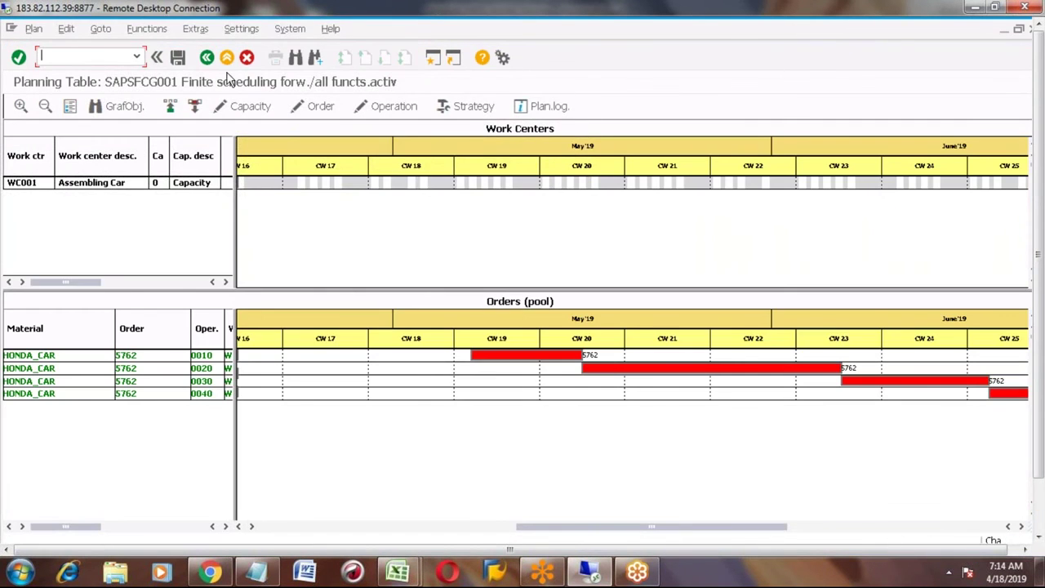
{"action": "left_click", "coordinate": [208, 64]}
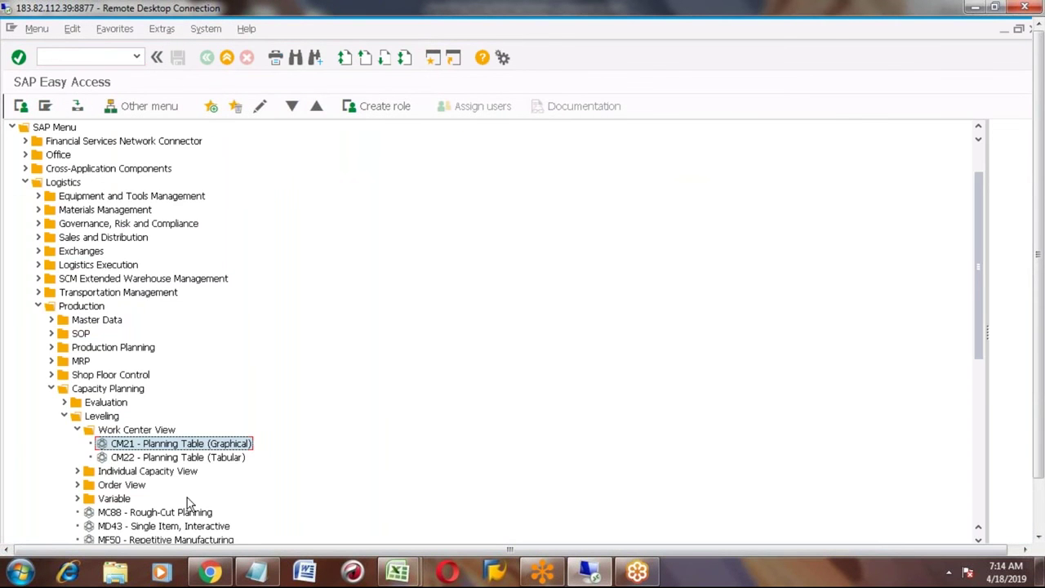
Step: Run CM21 capacity leveling for work center WC001, plant 3001 and planner 001, and enlarge the planning table twice
{"action": "double_click", "coordinate": [155, 445]}
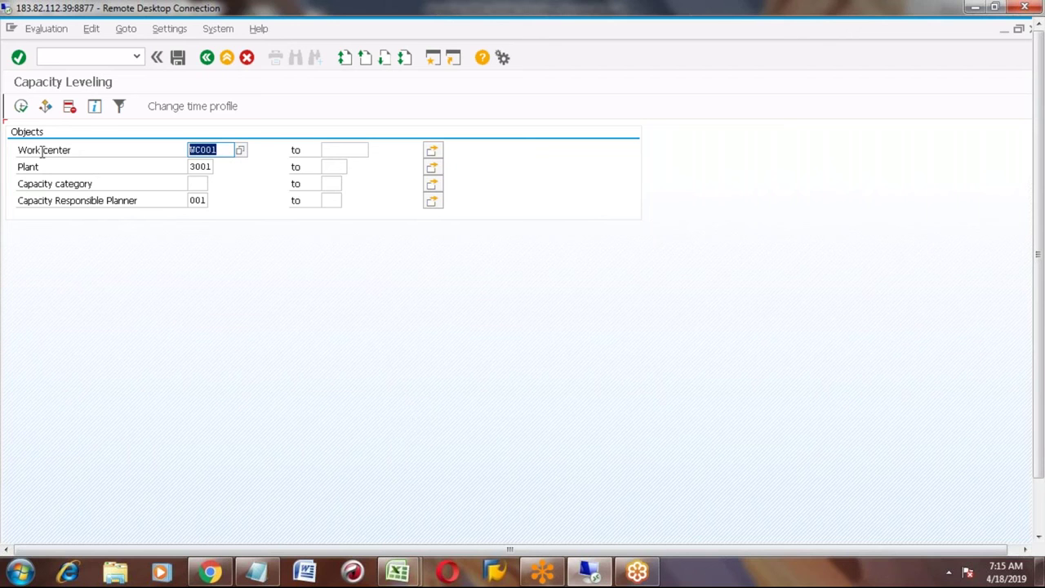
{"action": "left_click", "coordinate": [21, 108]}
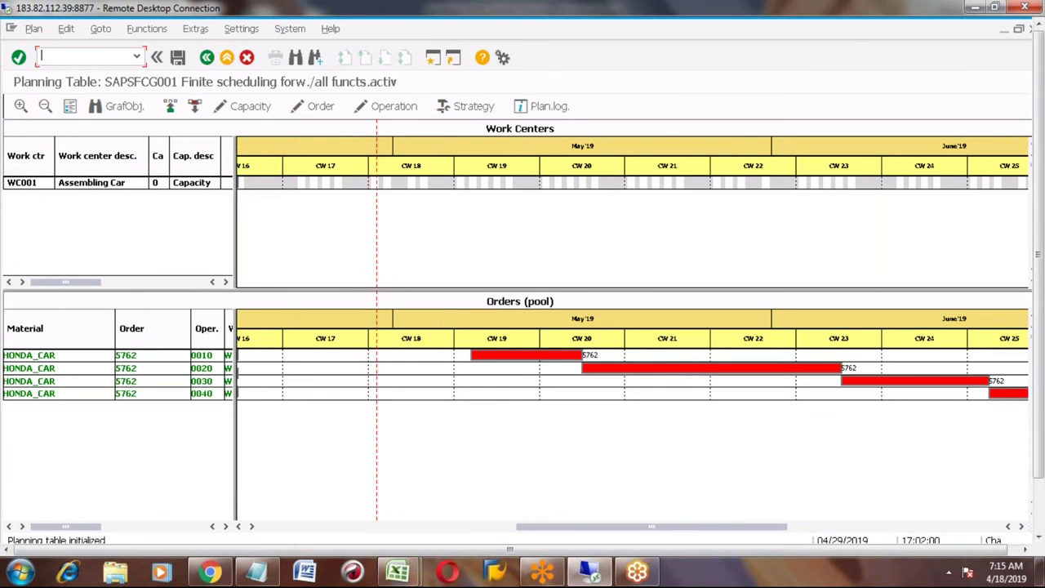
{"action": "left_click", "coordinate": [20, 109]}
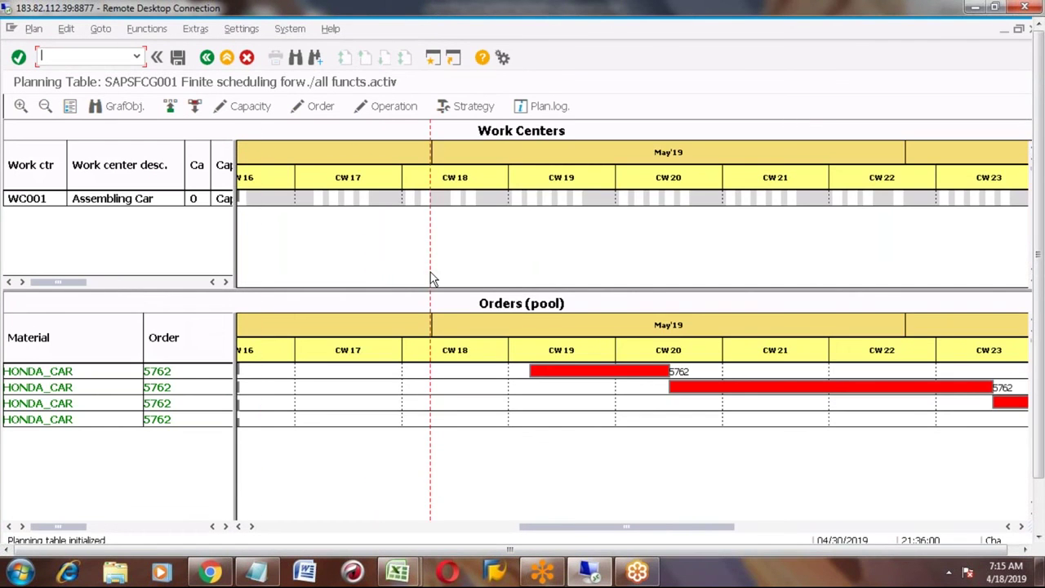
{"action": "left_click", "coordinate": [20, 108]}
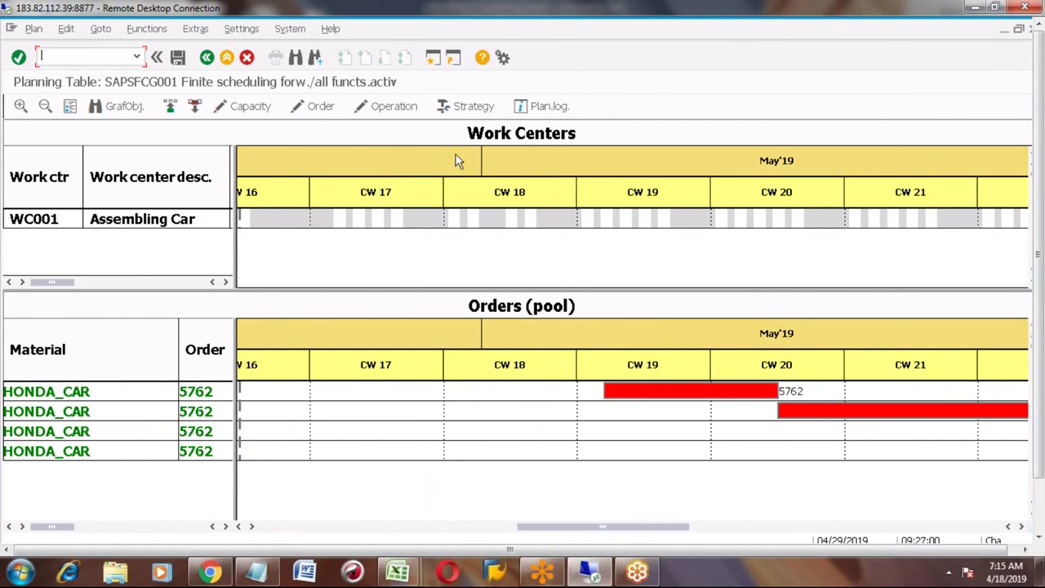
Step: Examine the Work Centers and Orders (pool) areas from calendar week 16 onward and each HONDA_CAR operation row in the pool
{"action": "left_click", "coordinate": [401, 140]}
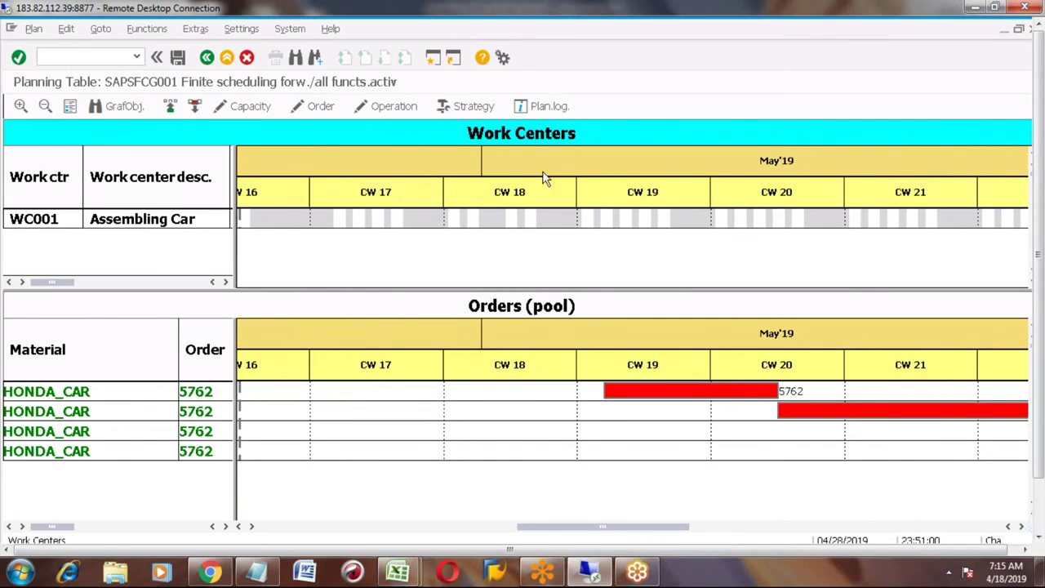
{"action": "left_click", "coordinate": [471, 306]}
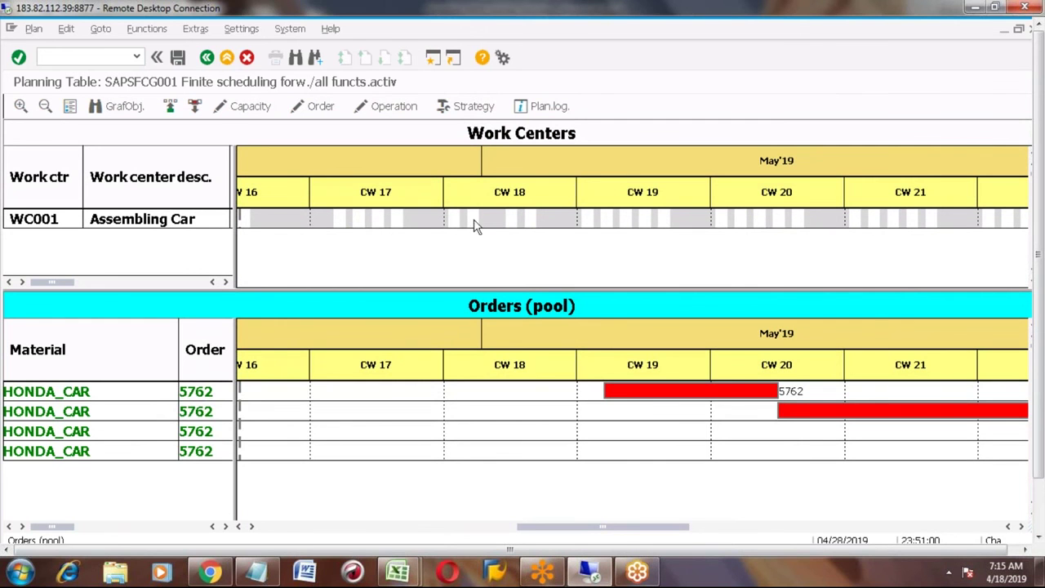
{"action": "left_click", "coordinate": [480, 141]}
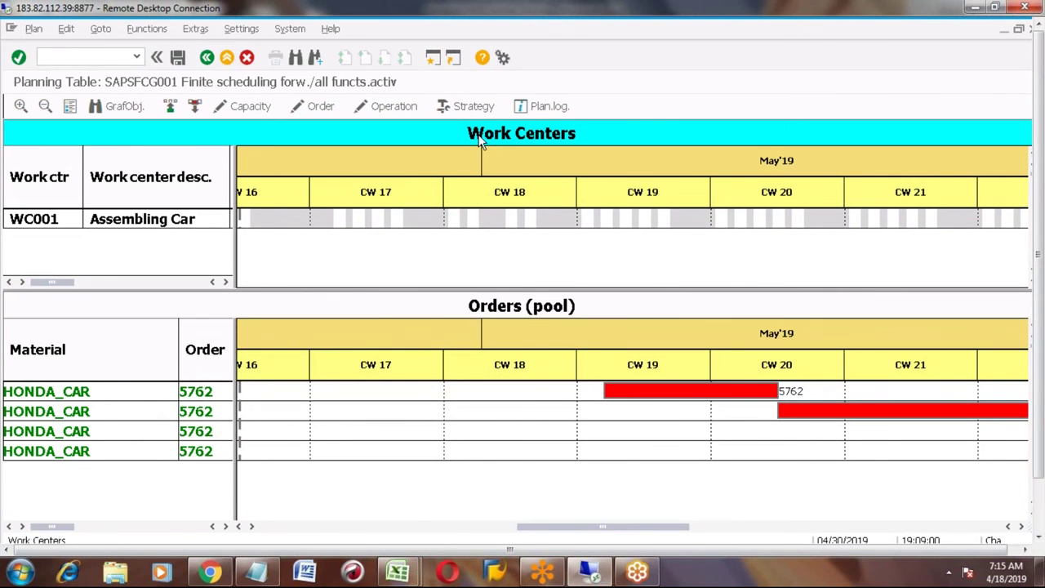
{"action": "left_click", "coordinate": [240, 527]}
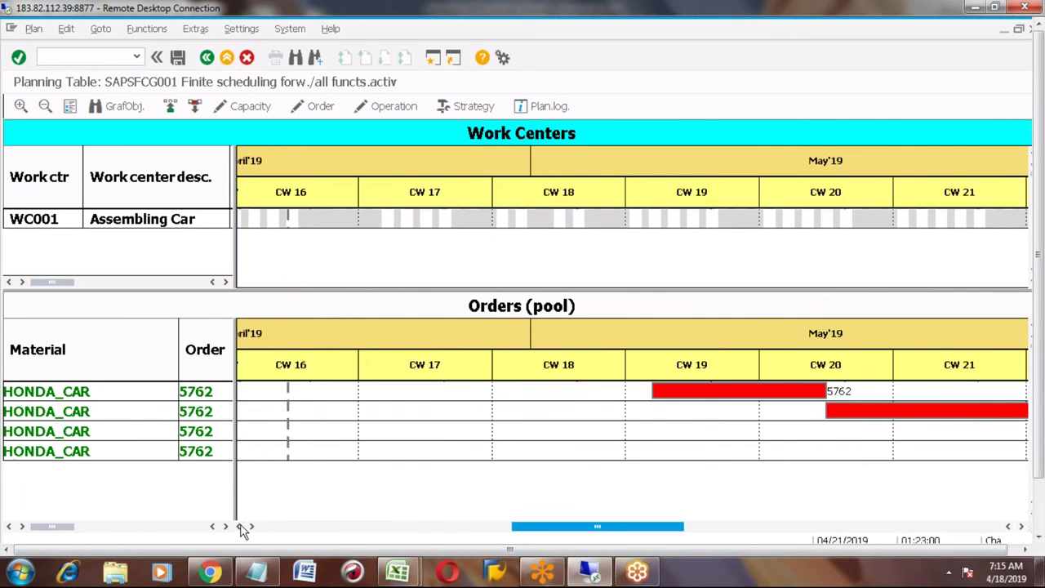
{"action": "left_click", "coordinate": [316, 205]}
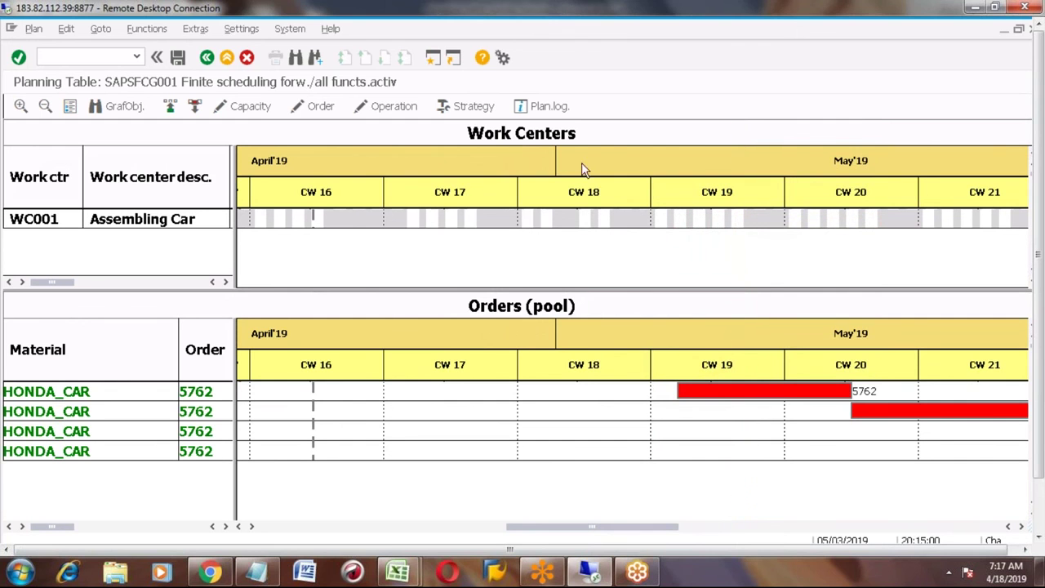
{"action": "left_click", "coordinate": [516, 136]}
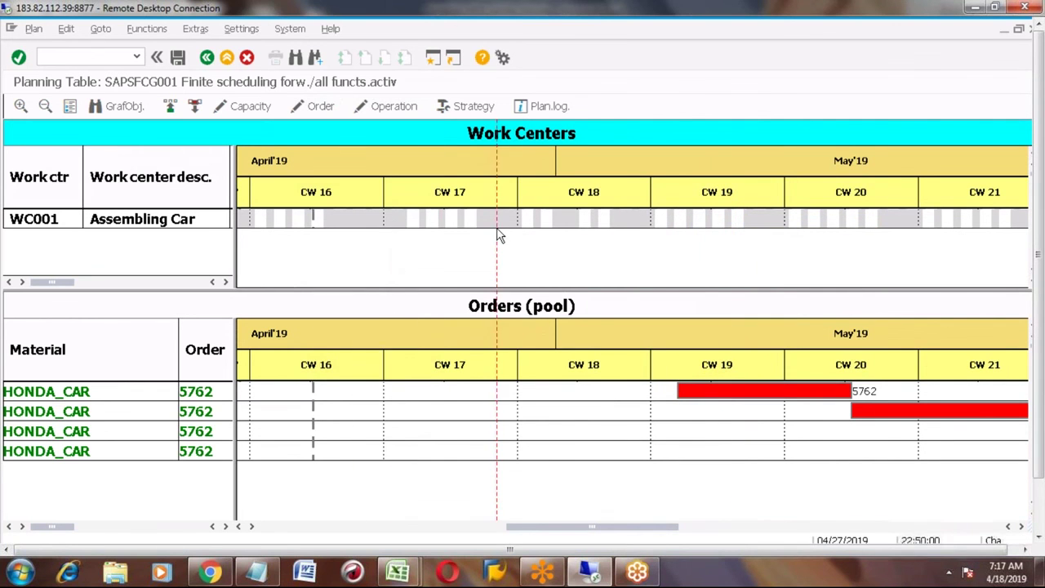
{"action": "left_click", "coordinate": [480, 316]}
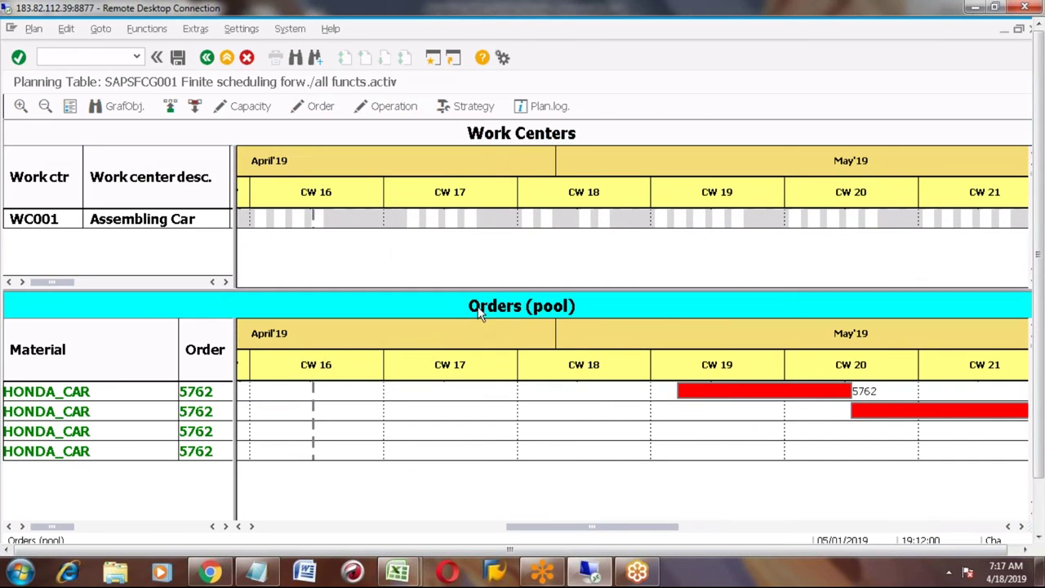
{"action": "left_click", "coordinate": [83, 393]}
{"action": "left_click", "coordinate": [83, 412]}
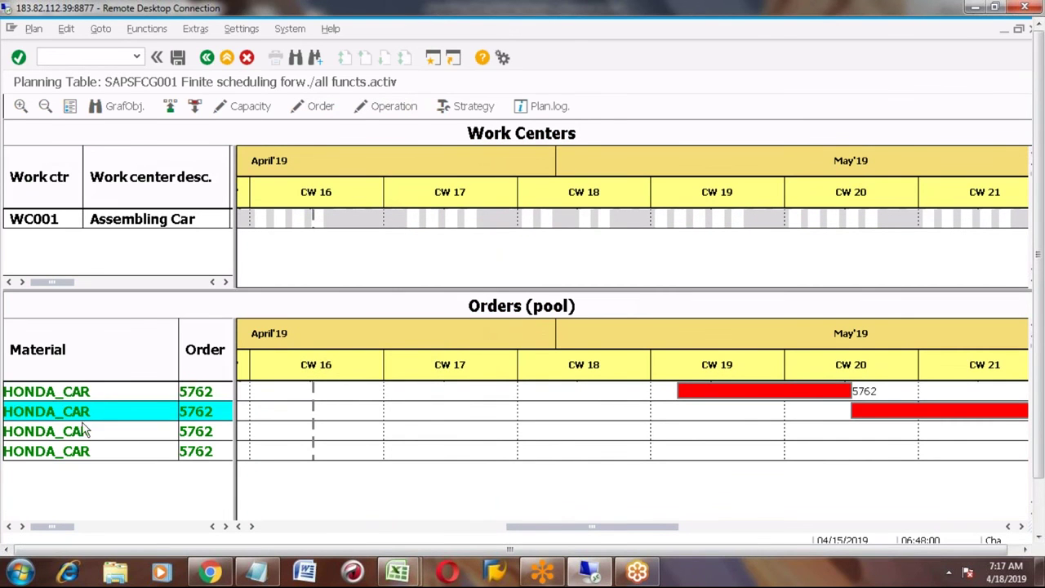
{"action": "left_click", "coordinate": [85, 433]}
{"action": "left_click", "coordinate": [88, 453]}
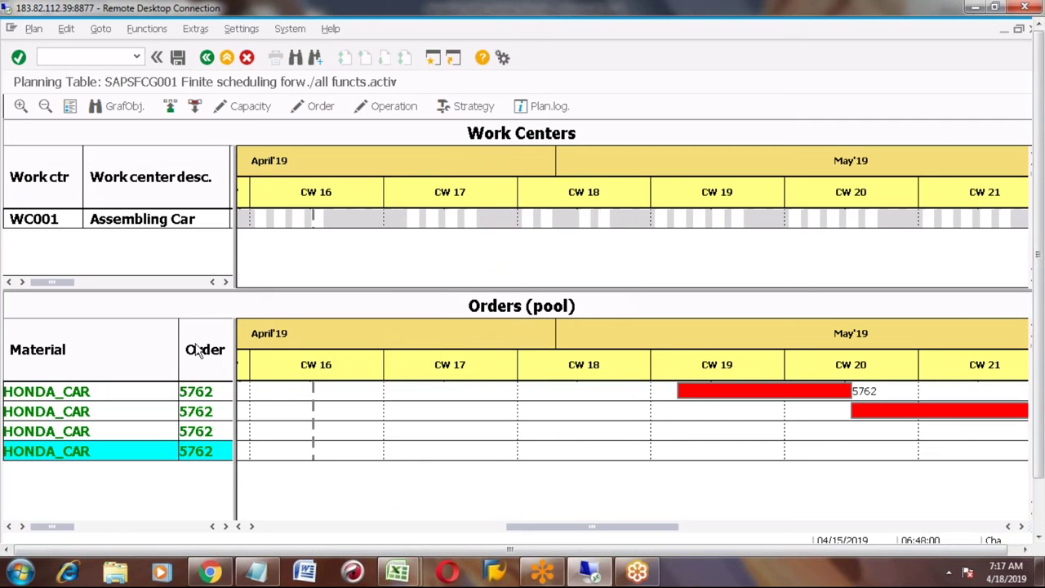
Step: Narrow the Material and Order columns and widen the orders pool table so the Oper. column fits
{"action": "left_click_drag", "start_coordinate": [178, 334], "coordinate": [129, 341]}
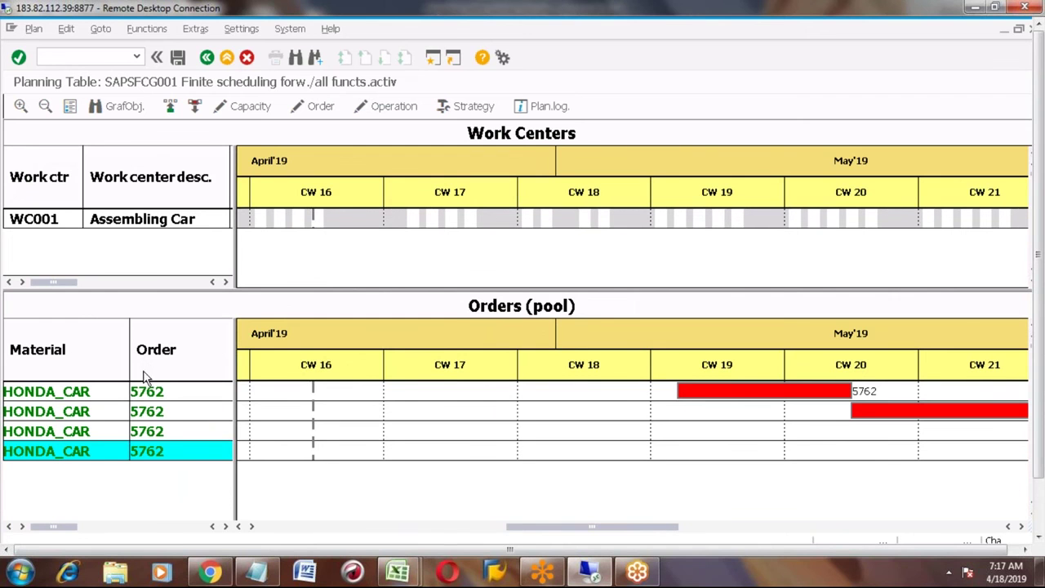
{"action": "left_click", "coordinate": [79, 393]}
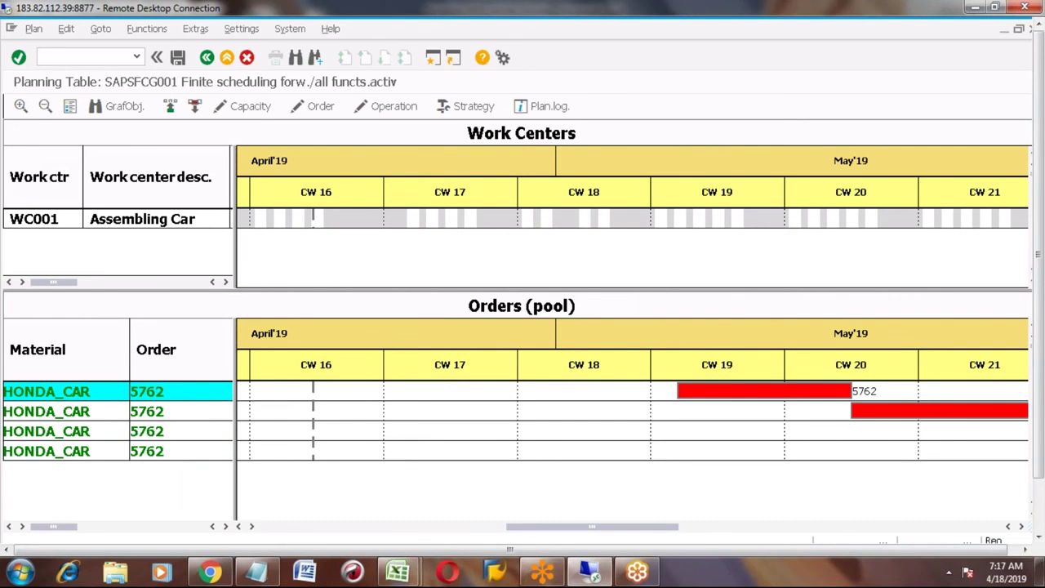
{"action": "left_click_drag", "start_coordinate": [236, 357], "coordinate": [256, 357]}
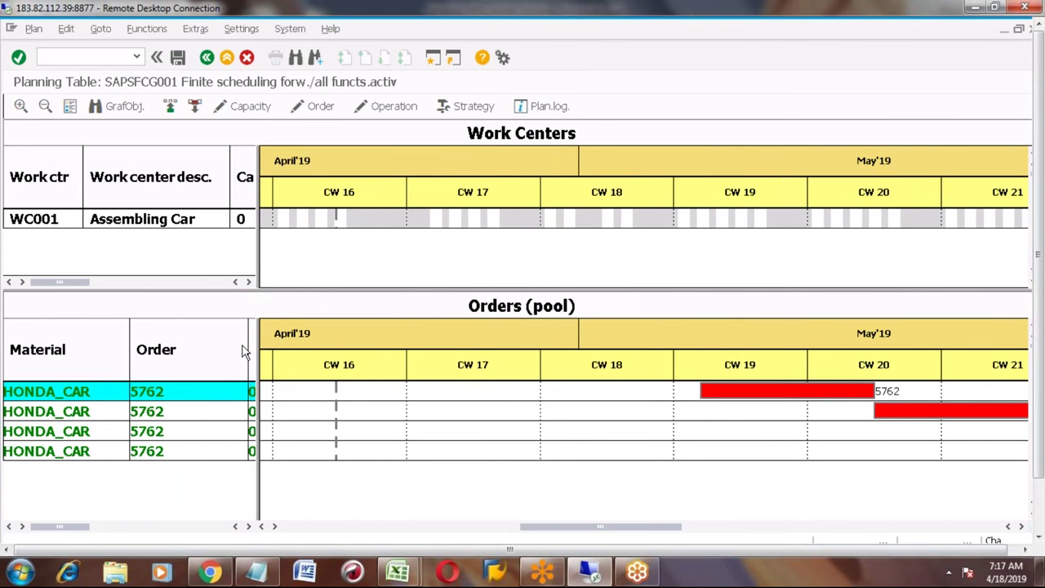
{"action": "left_click_drag", "start_coordinate": [248, 333], "coordinate": [211, 338]}
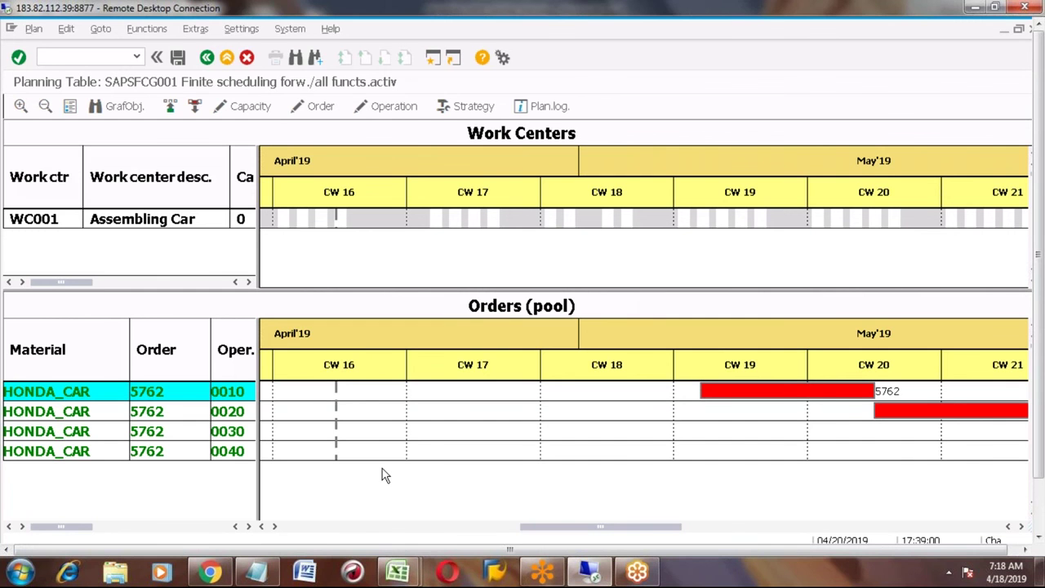
Step: Open a new SAP session, examine HONDA_CAR's planned order dated 07/01/2019 in MD04 for plant 3001, and leave the list
{"action": "left_click", "coordinate": [431, 61]}
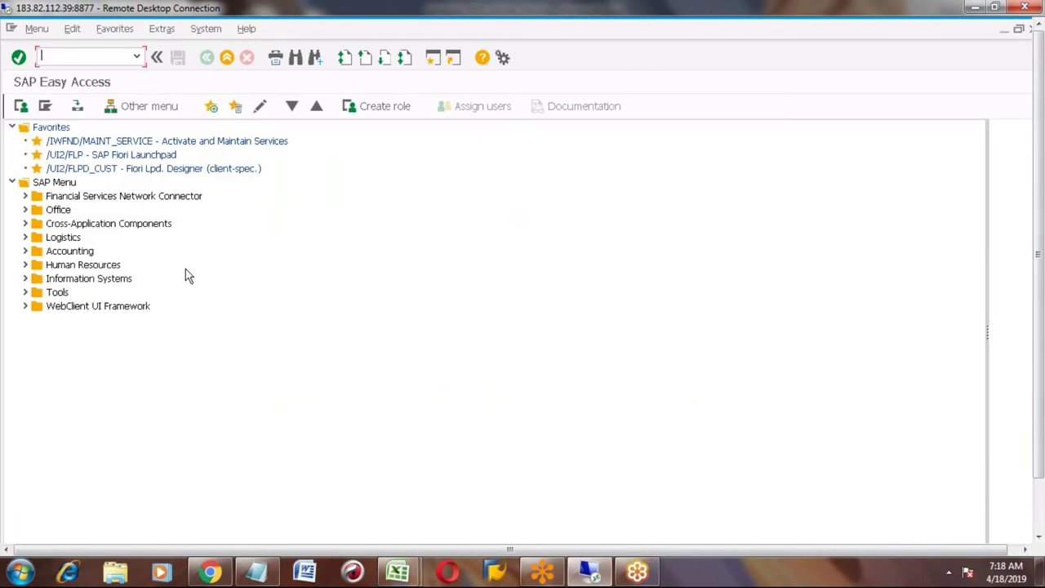
{"action": "type", "text": "md04"}
{"action": "key", "text": "Return"}
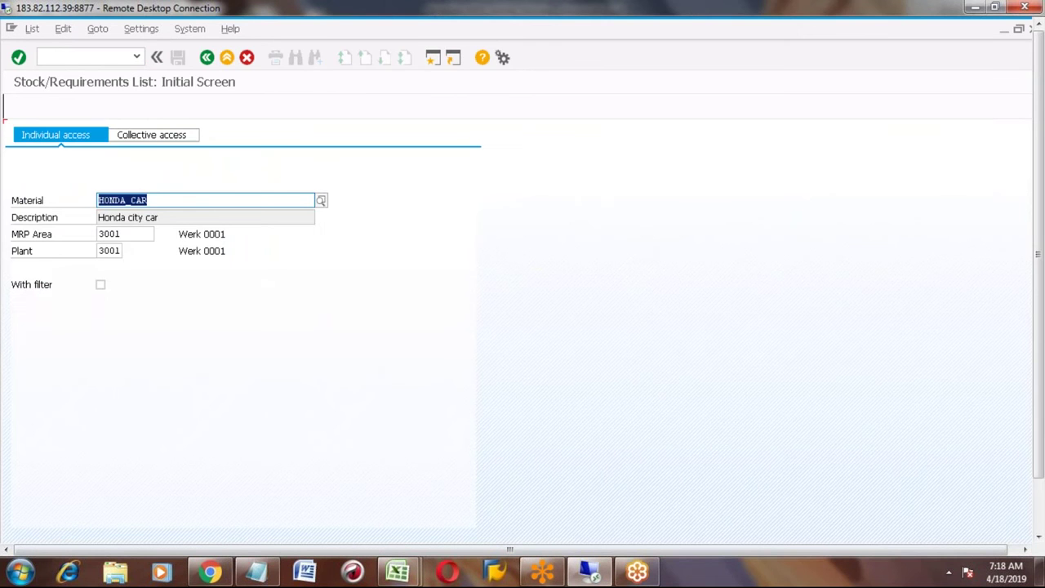
{"action": "key", "text": "Return"}
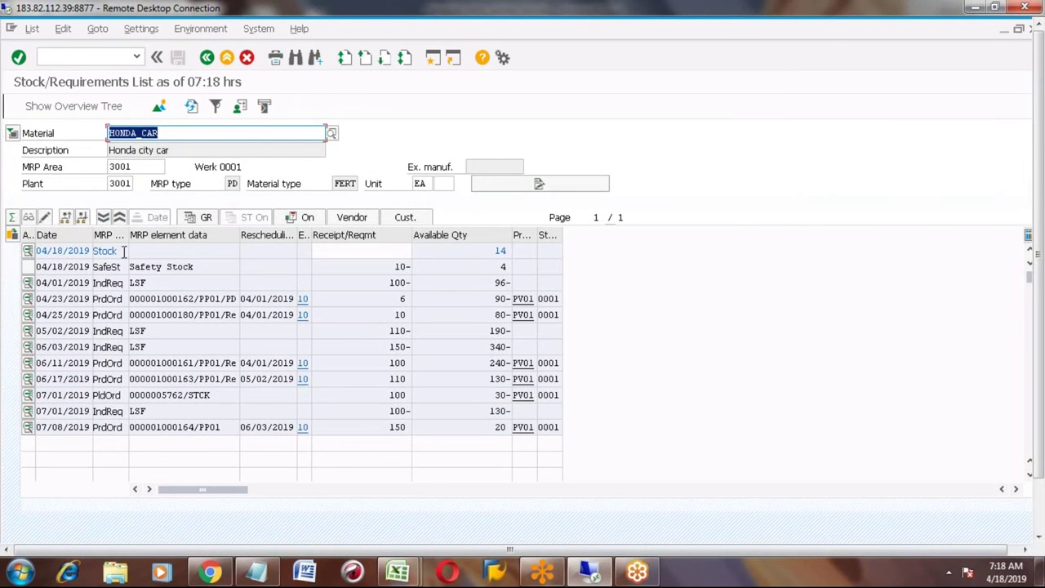
{"action": "left_click", "coordinate": [132, 395]}
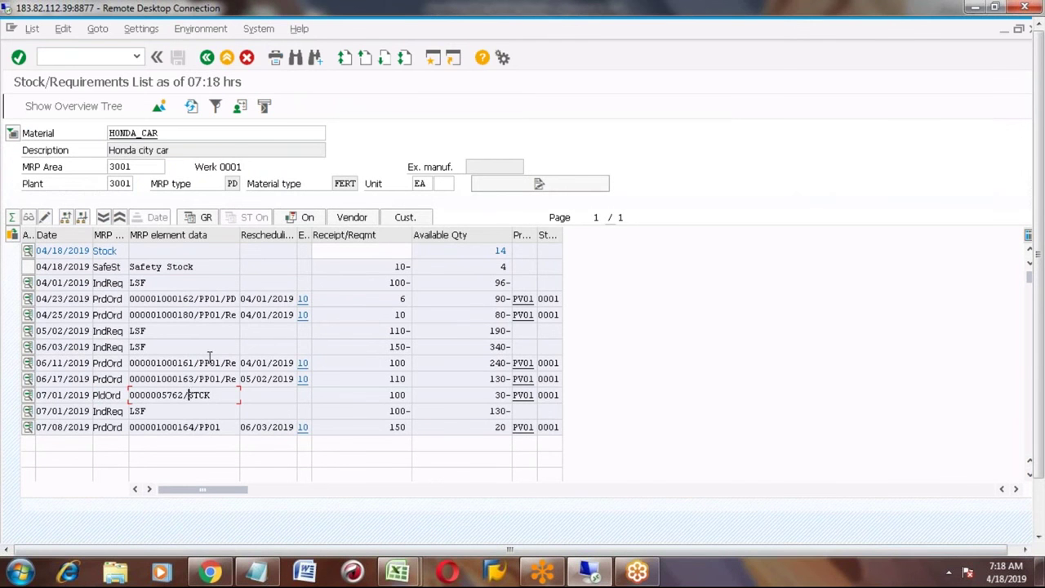
{"action": "left_click", "coordinate": [206, 60]}
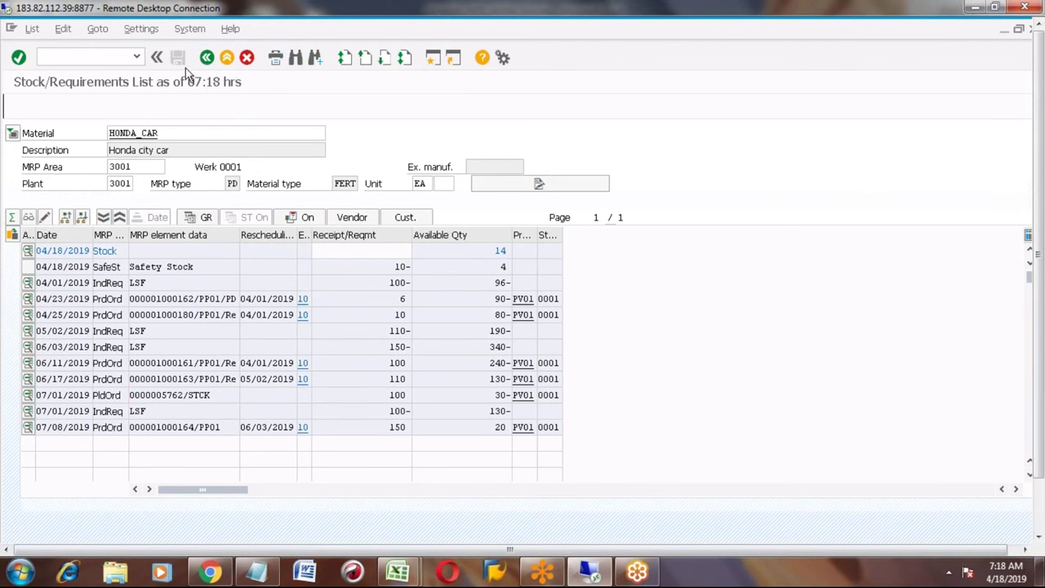
{"action": "left_click", "coordinate": [208, 62]}
Step: Start creating a planned order in MD11 with planned order profile LA
{"action": "type", "text": "md11"}
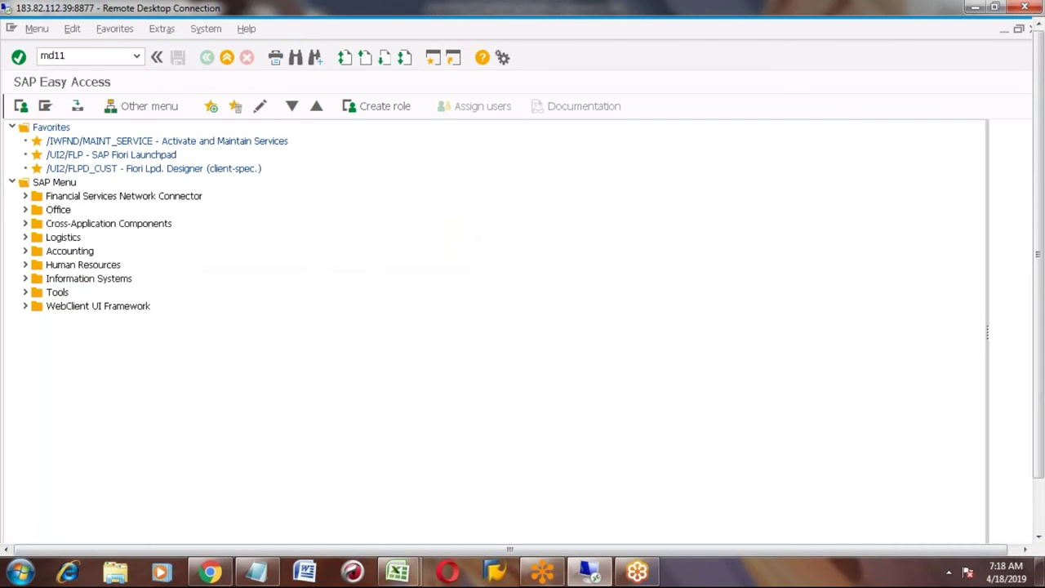
{"action": "key", "text": "Return"}
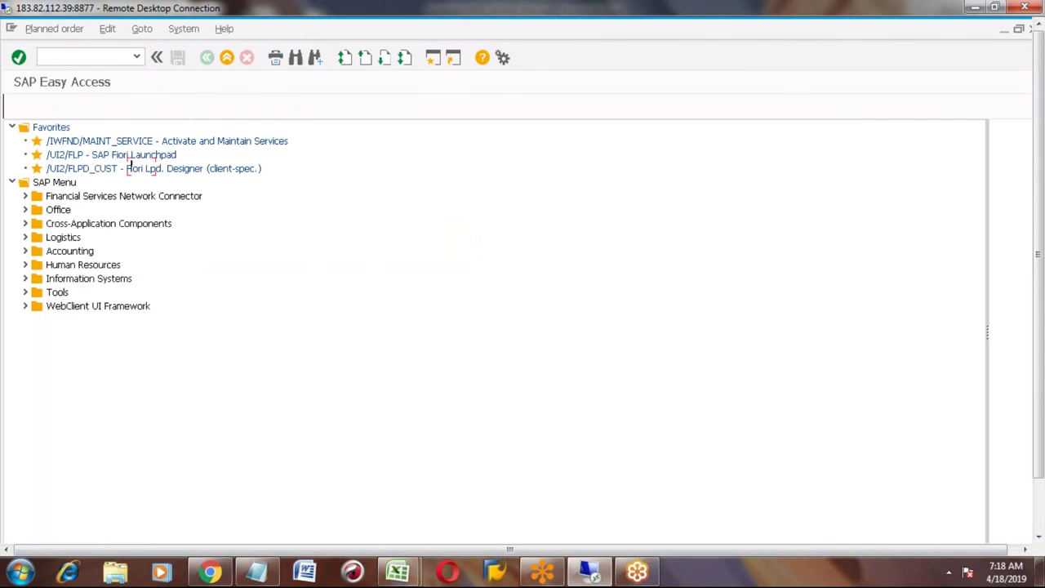
{"action": "left_click", "coordinate": [148, 169]}
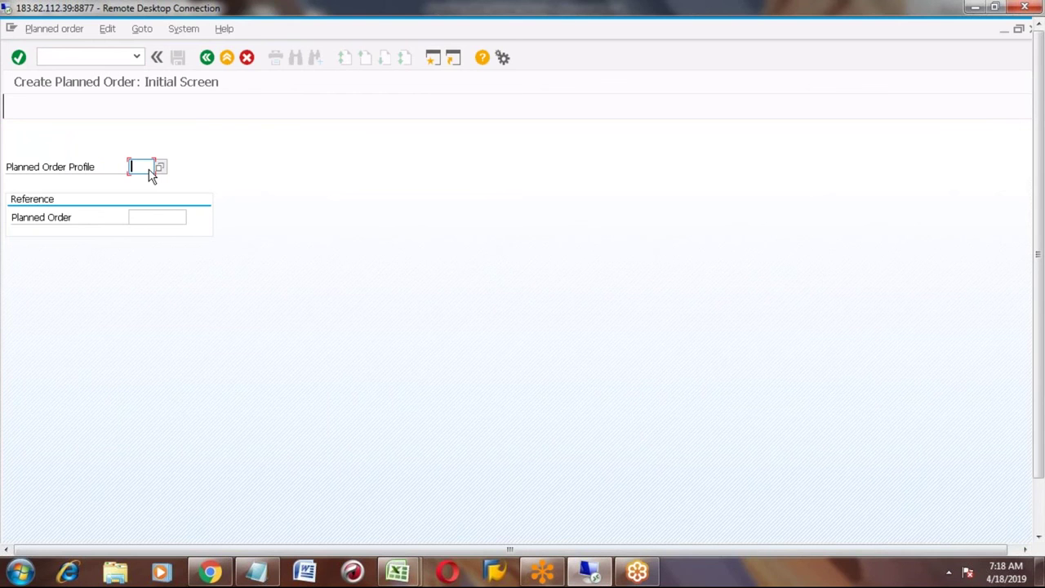
{"action": "left_click", "coordinate": [159, 167]}
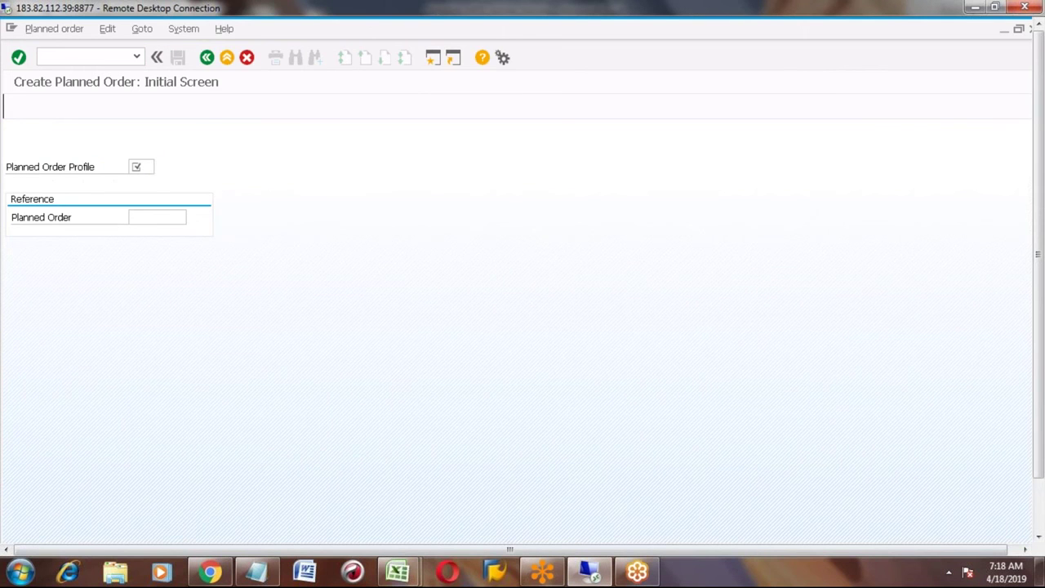
{"action": "double_click", "coordinate": [203, 145]}
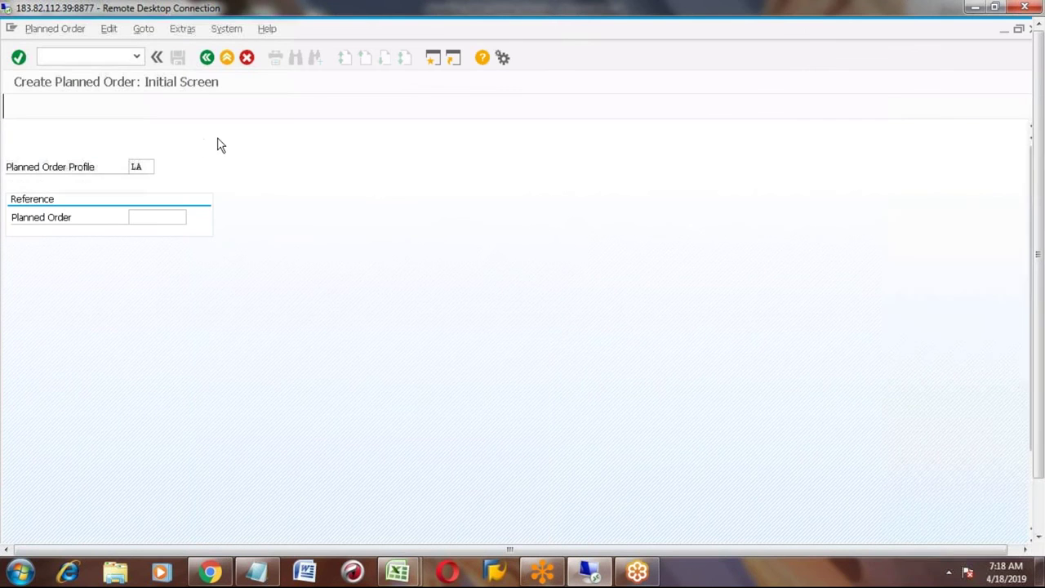
{"action": "key", "text": "Return"}
Step: Switch to the CM21 planning table session and examine the HONDA_CAR bars of operations 0010 and 0020 in the orders pool
{"action": "key", "text": "alt+Tab"}
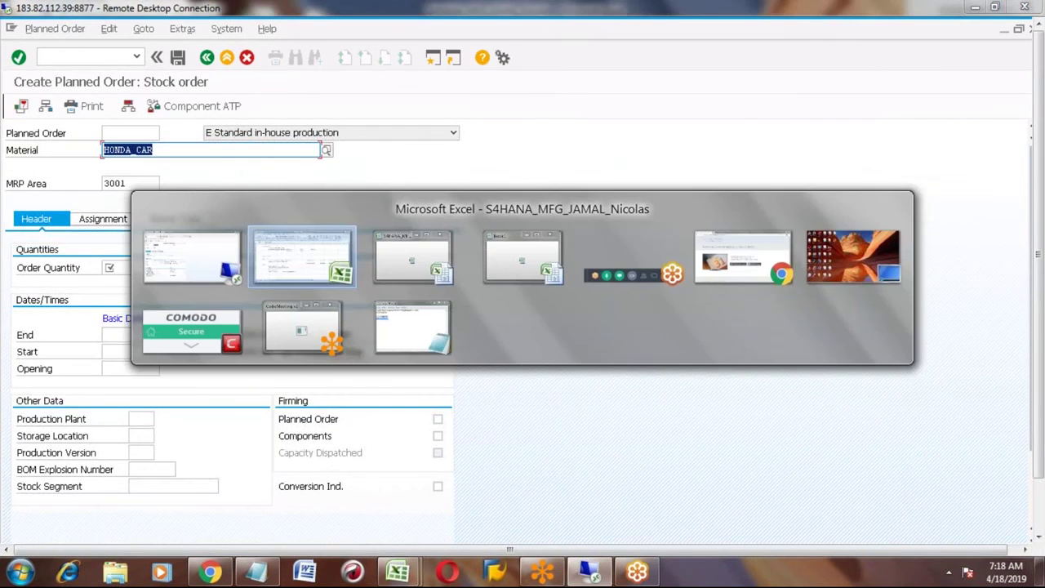
{"action": "key", "text": "Escape"}
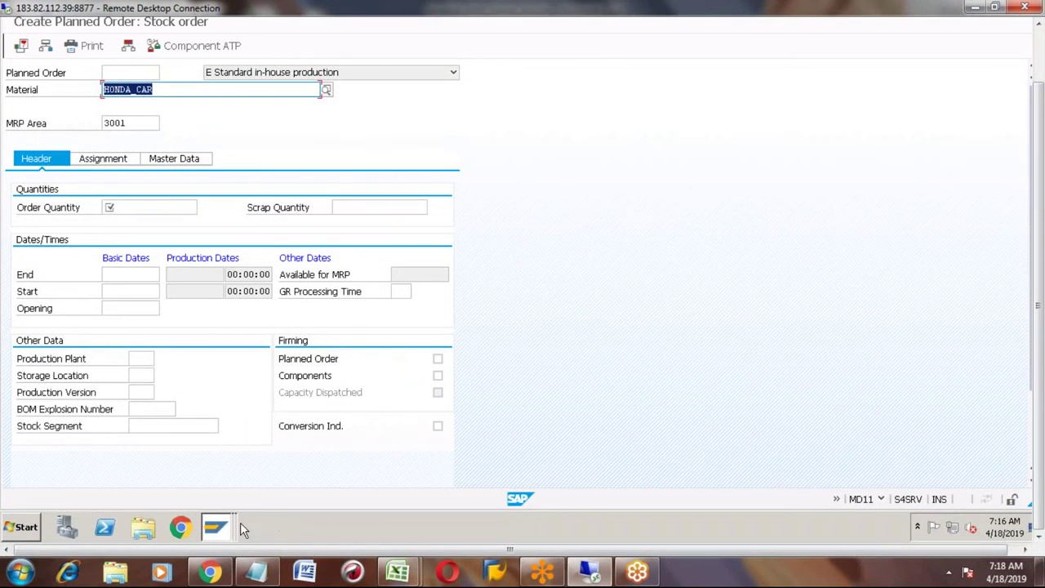
{"action": "left_click", "coordinate": [218, 528]}
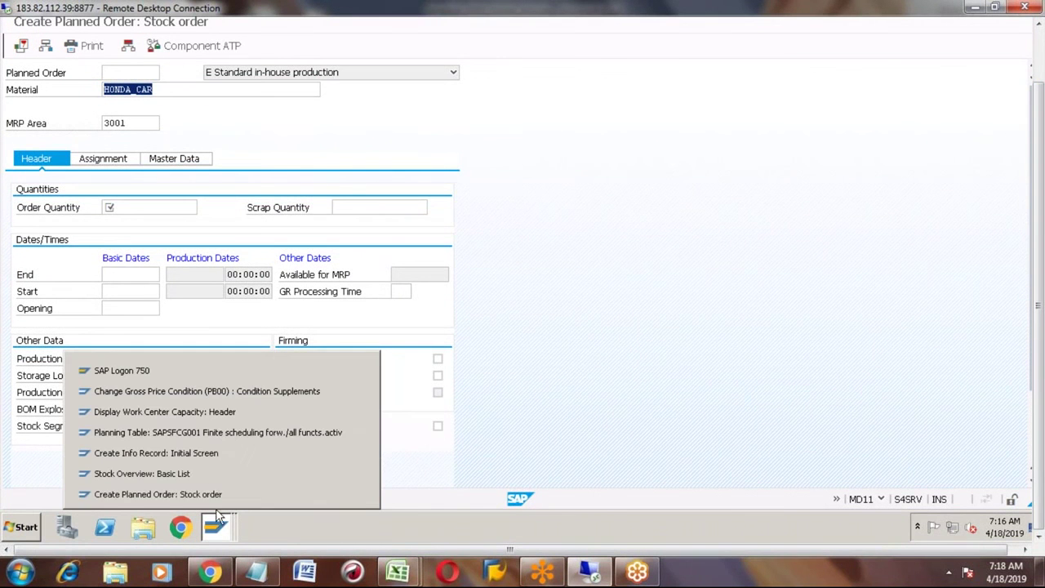
{"action": "left_click", "coordinate": [199, 436]}
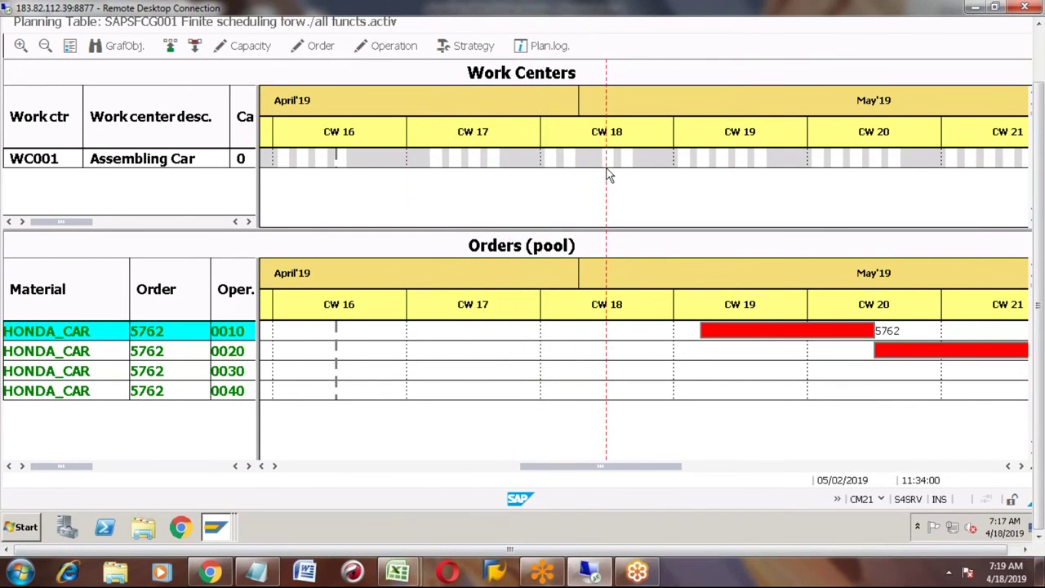
{"action": "left_click", "coordinate": [728, 330]}
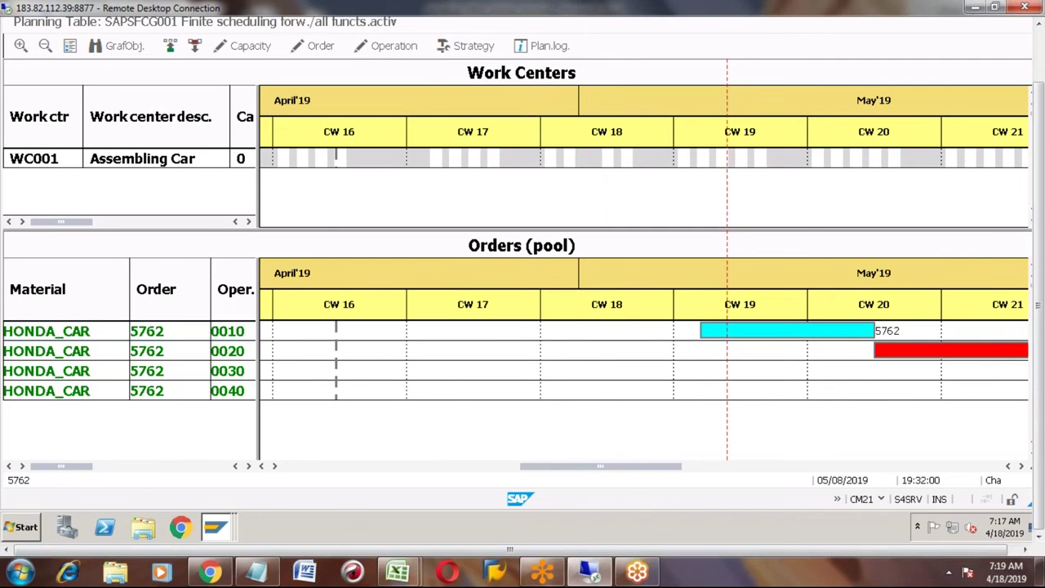
{"action": "left_click", "coordinate": [896, 350]}
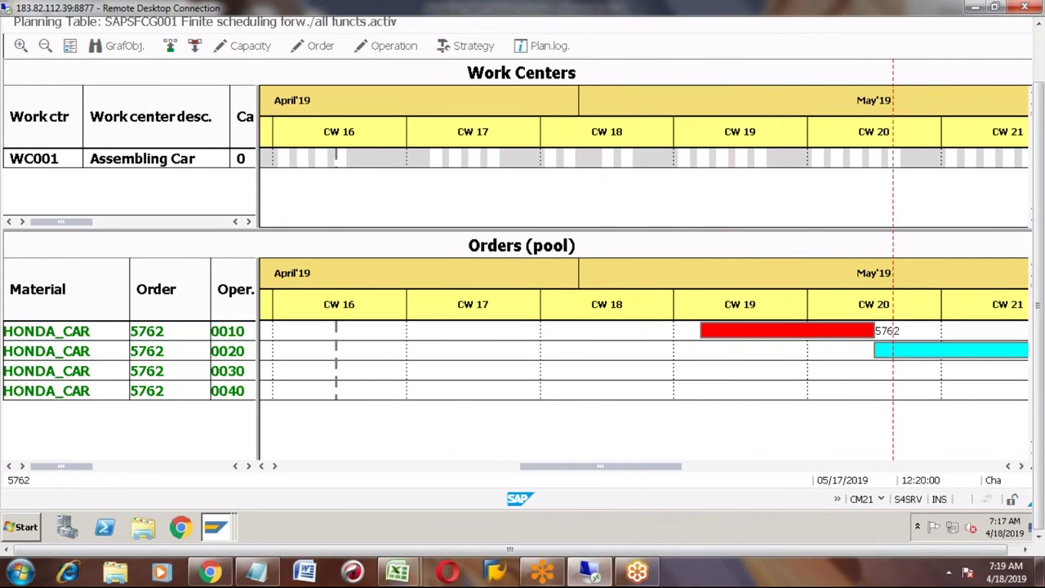
{"action": "left_click", "coordinate": [793, 330]}
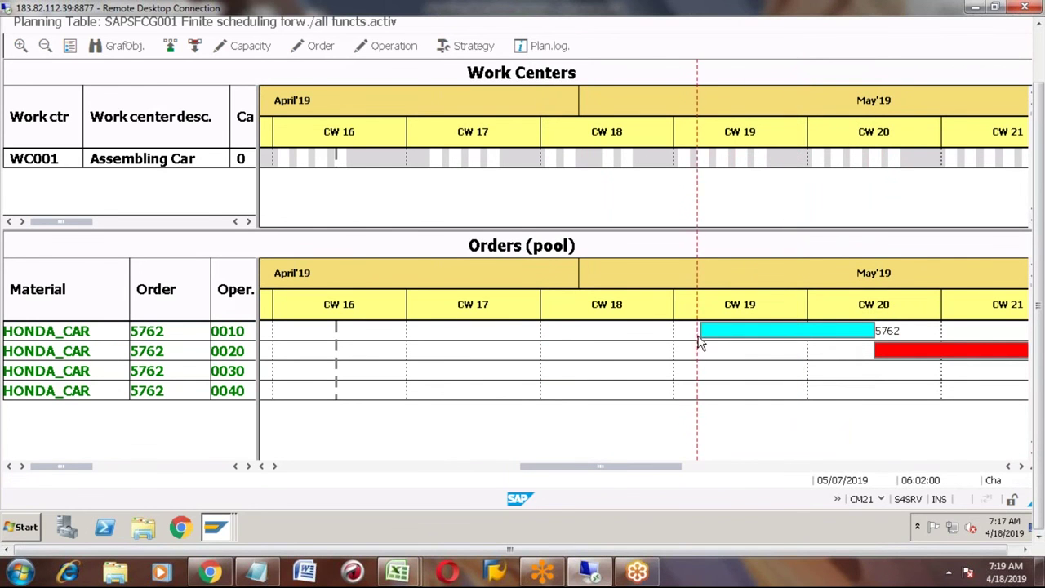
{"action": "left_click", "coordinate": [230, 337]}
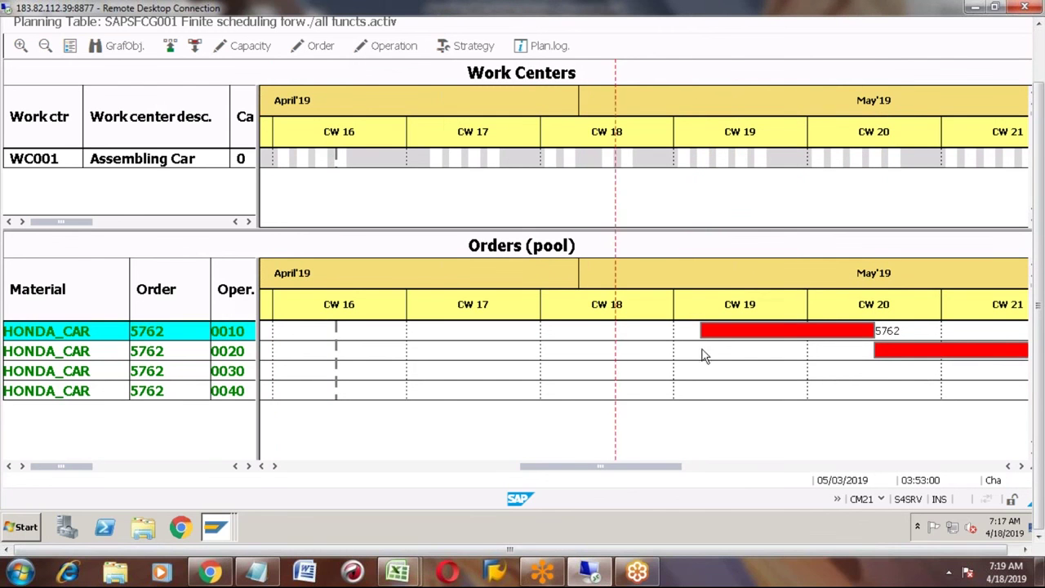
{"action": "left_click", "coordinate": [700, 332]}
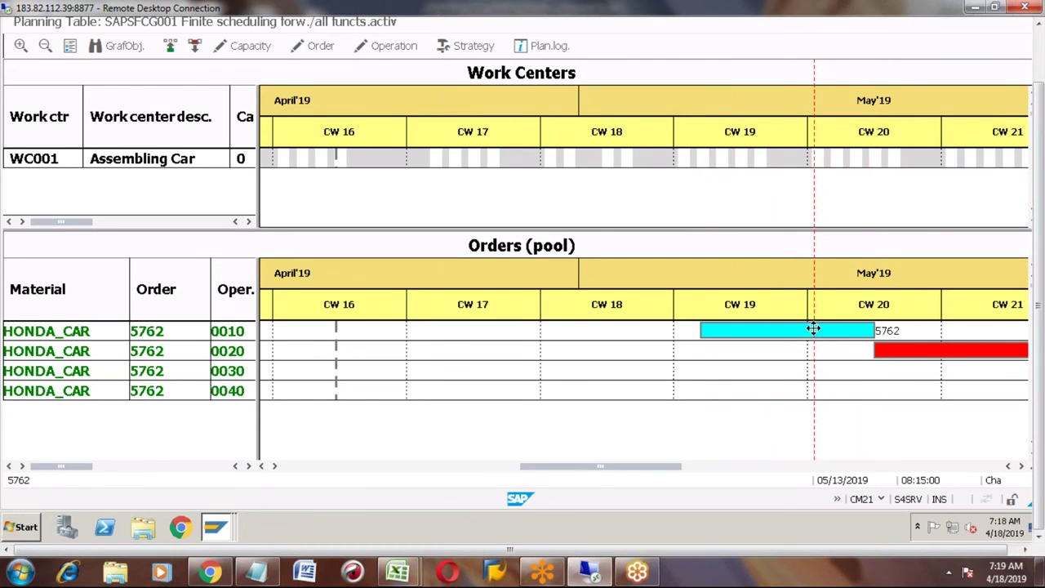
{"action": "left_click", "coordinate": [916, 351]}
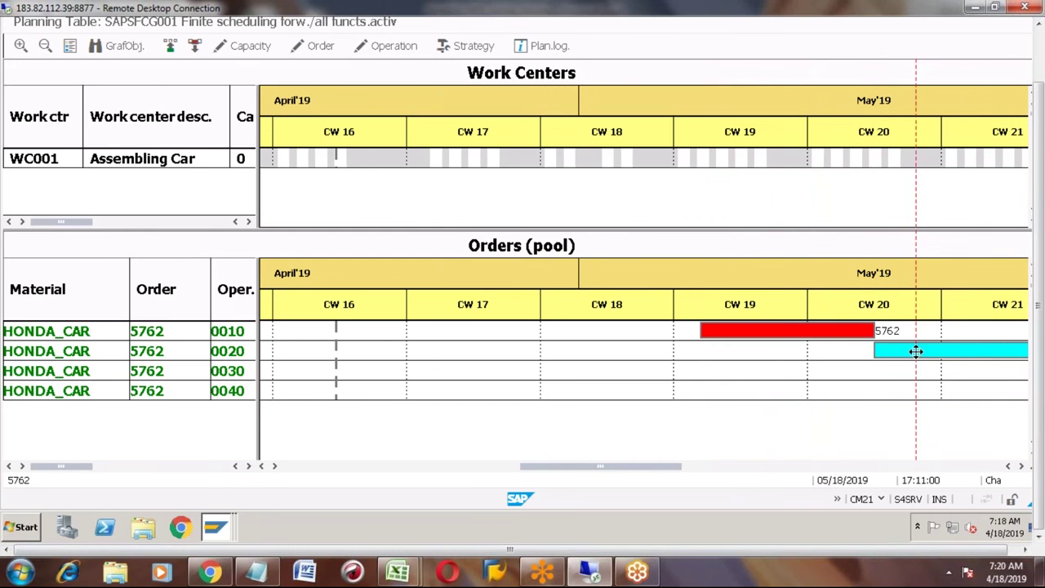
Step: Examine the scheduled weeks of HONDA_CAR operations 0020, 0030 and 0040 in the orders pool through July 2019
{"action": "left_click", "coordinate": [1021, 466]}
{"action": "left_click", "coordinate": [1022, 466]}
{"action": "left_click", "coordinate": [1022, 466]}
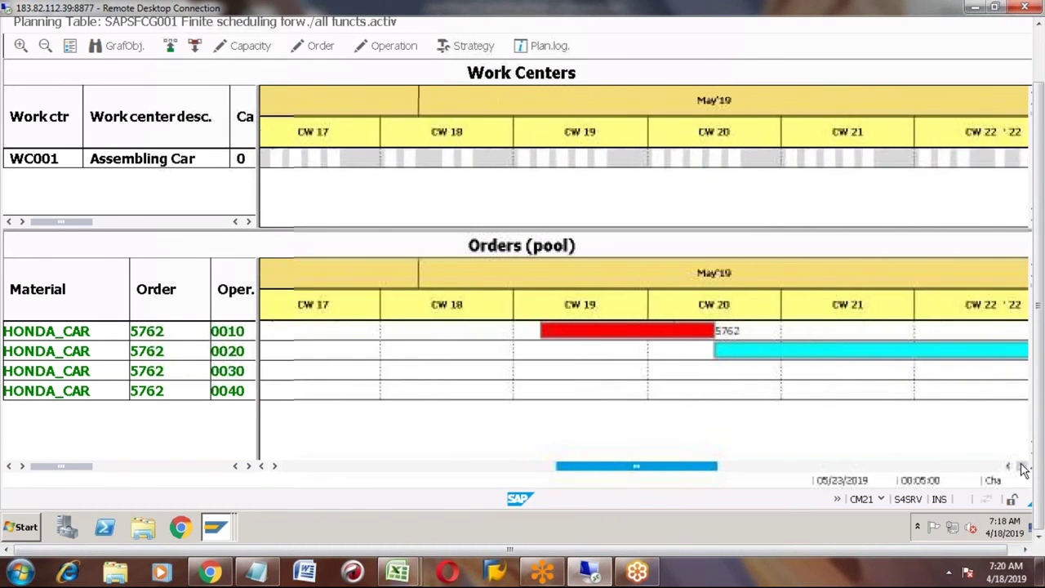
{"action": "left_click", "coordinate": [1021, 467]}
{"action": "left_click", "coordinate": [1022, 467]}
{"action": "left_click", "coordinate": [1021, 466]}
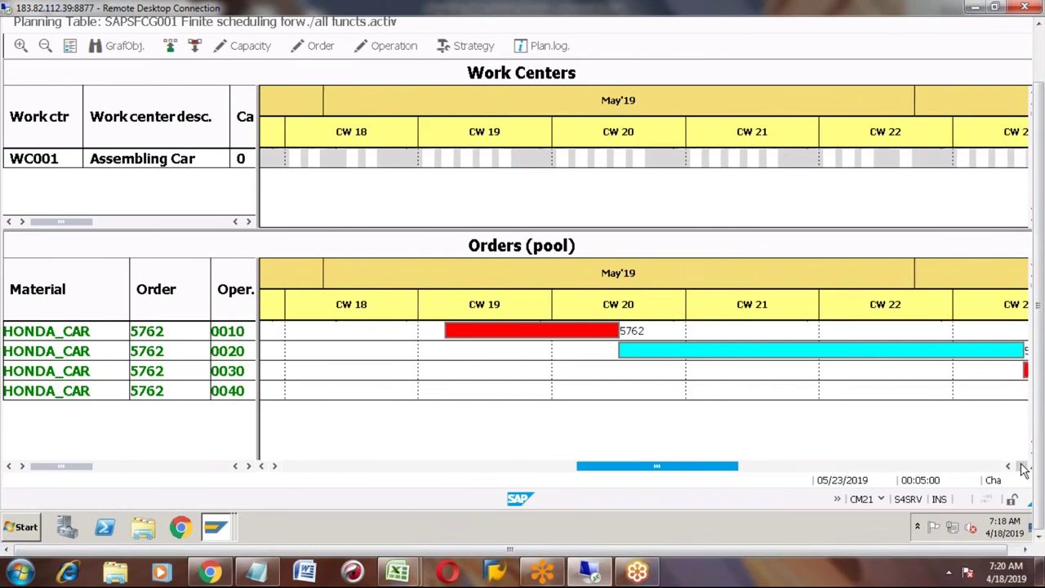
{"action": "left_click", "coordinate": [1022, 467]}
{"action": "left_click", "coordinate": [1022, 466]}
{"action": "left_click", "coordinate": [1021, 466]}
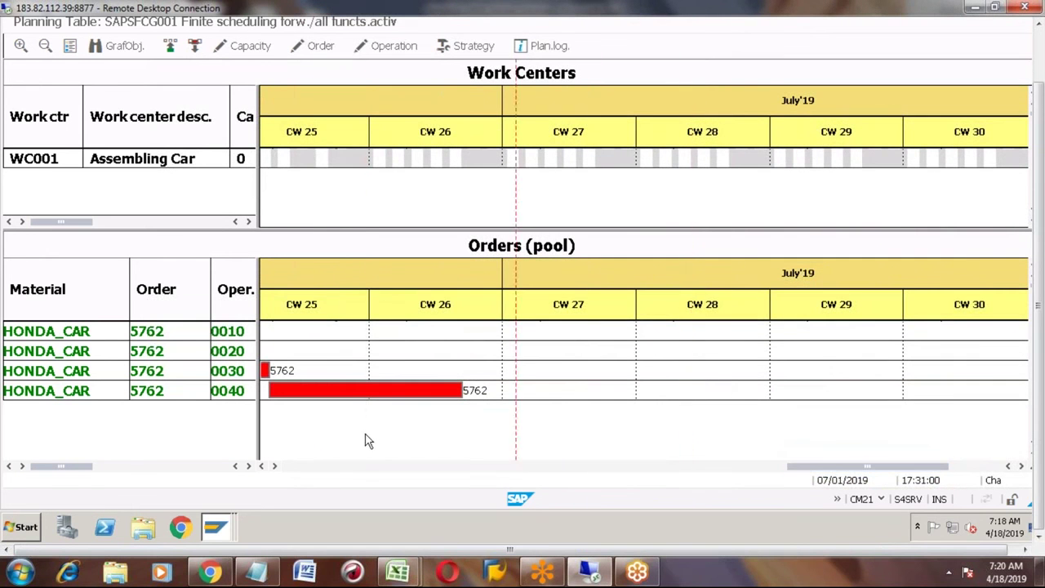
{"action": "left_click", "coordinate": [262, 466]}
{"action": "left_click", "coordinate": [263, 466]}
{"action": "left_click", "coordinate": [263, 466]}
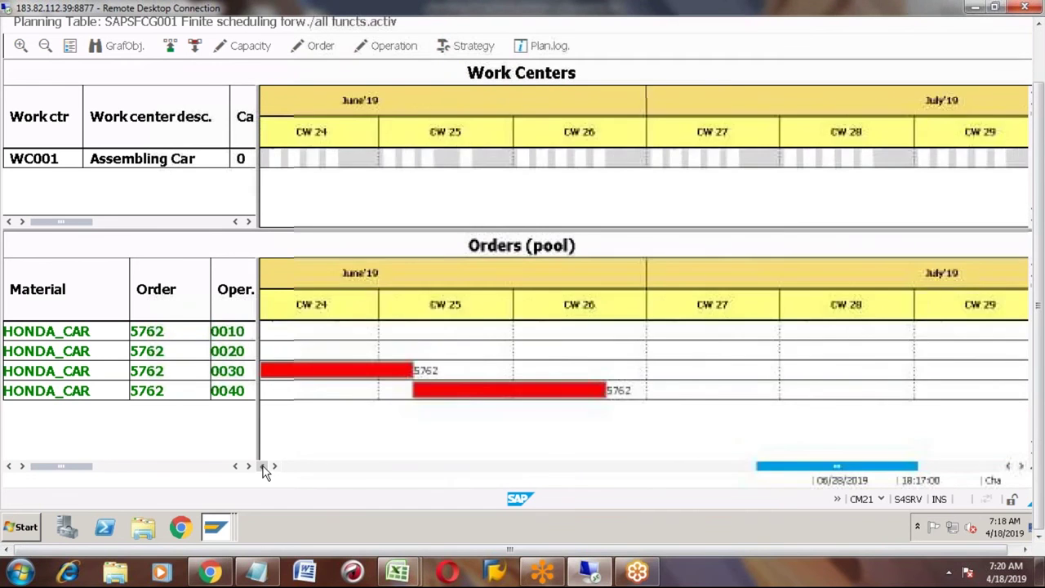
{"action": "left_click", "coordinate": [263, 466]}
{"action": "left_click", "coordinate": [263, 466]}
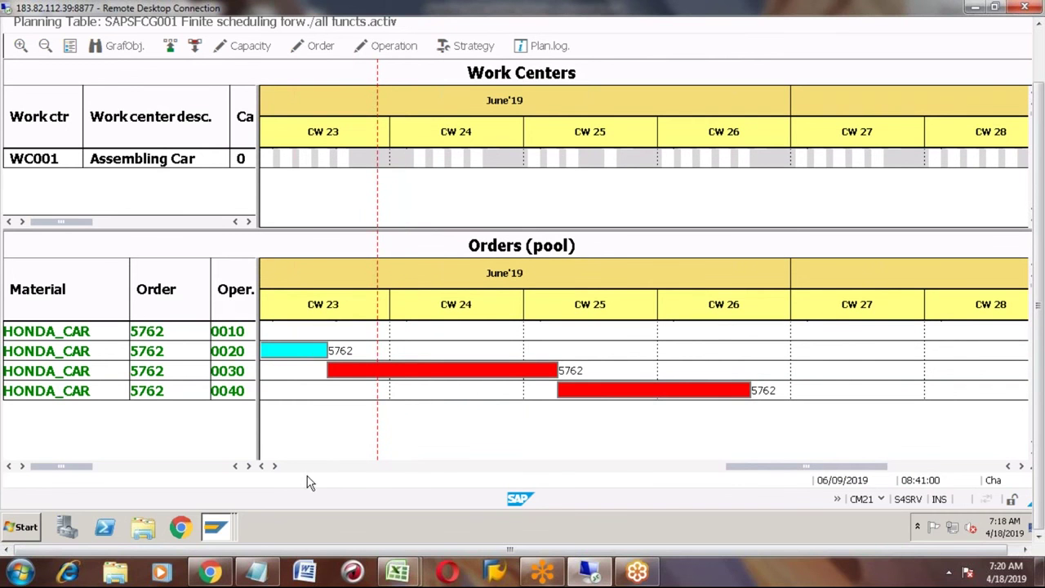
{"action": "left_click", "coordinate": [263, 467]}
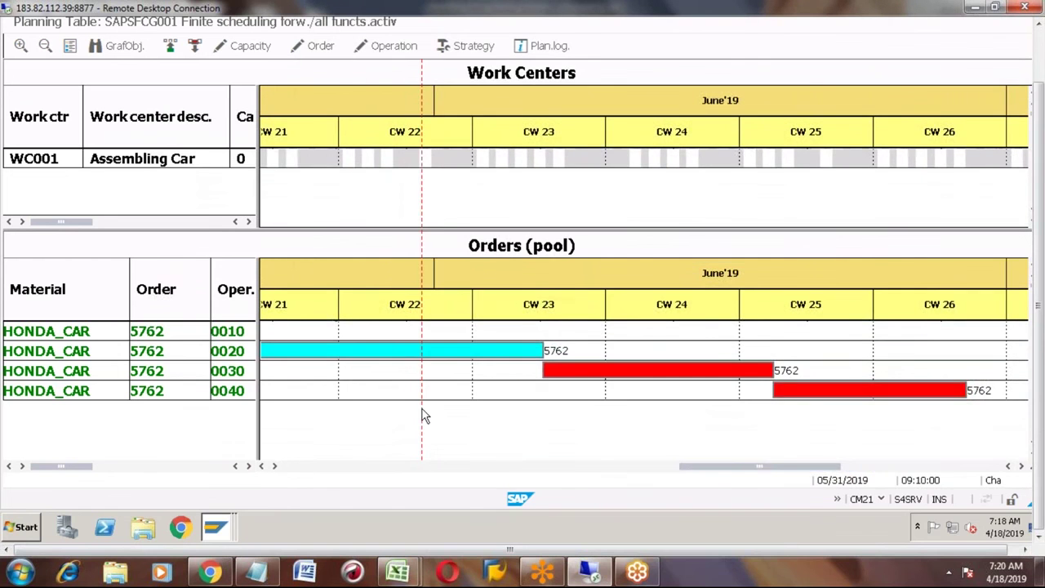
Step: Return to the Create Planned Order session and enter order quantity 50 and basic end date 04/25/2019 for HONDA_CAR
{"action": "key", "text": "alt+Tab"}
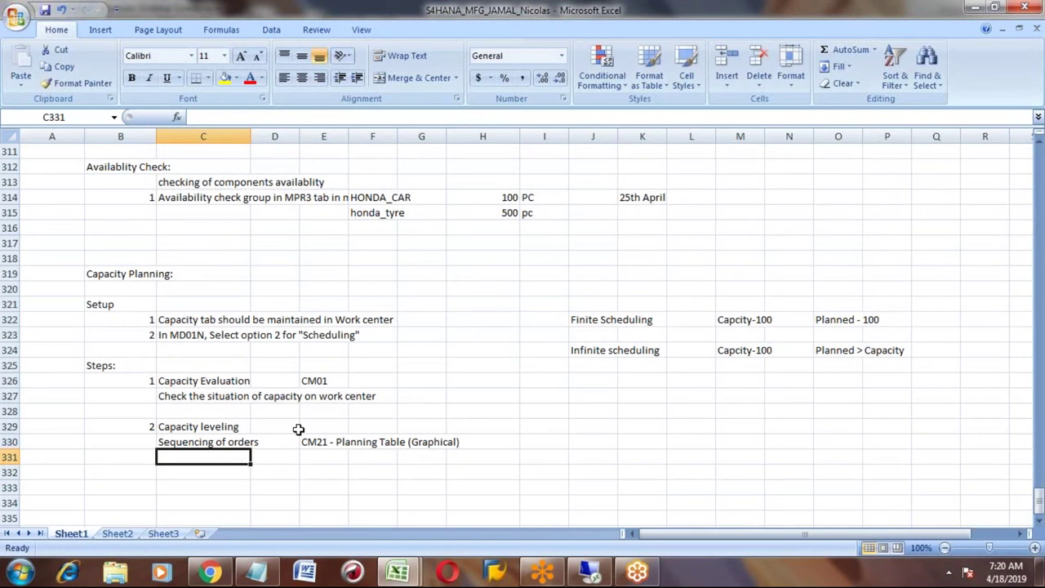
{"action": "key", "text": "alt+Tab"}
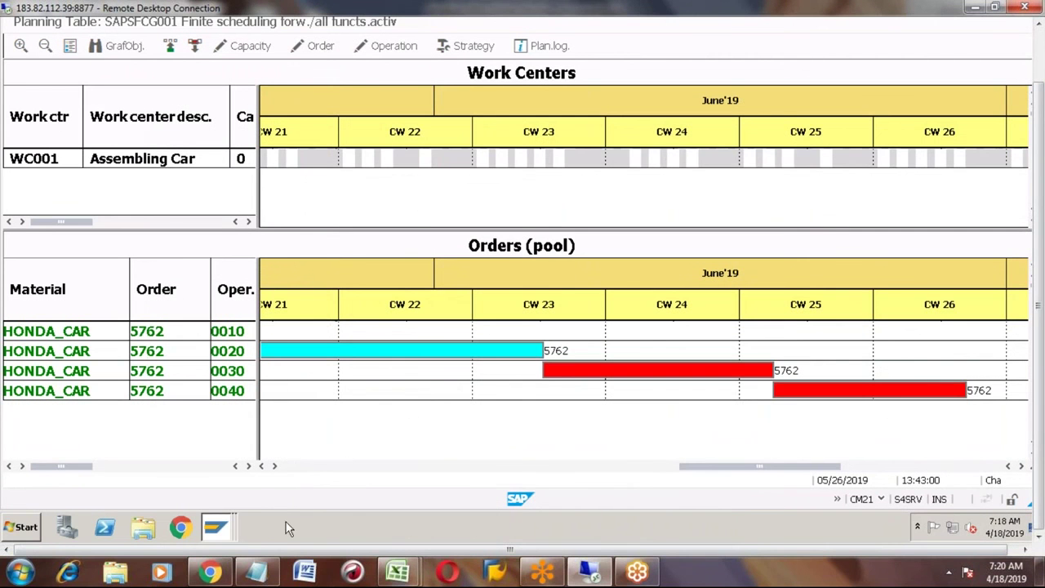
{"action": "left_click", "coordinate": [222, 529]}
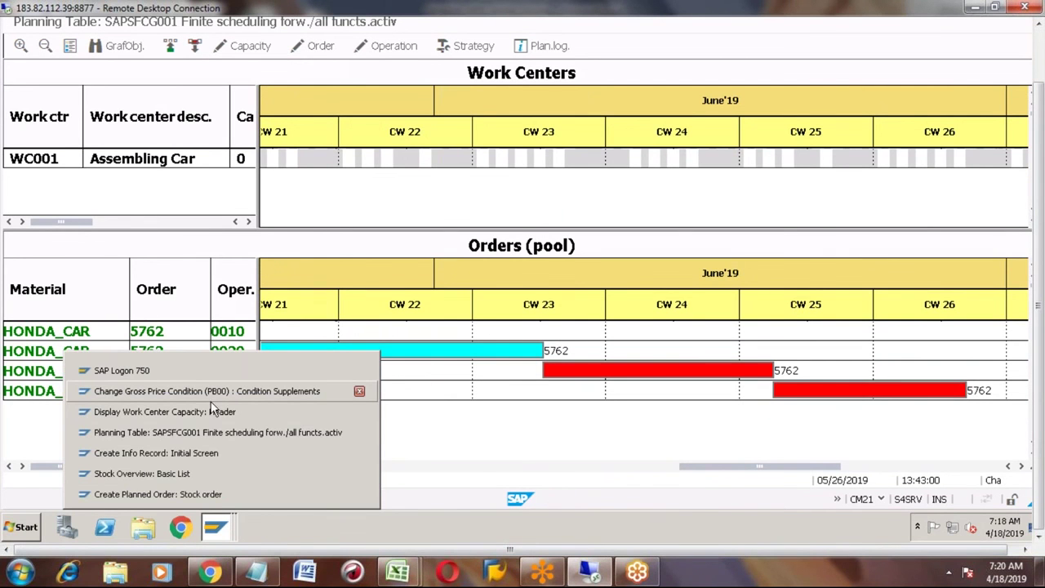
{"action": "left_click", "coordinate": [186, 498]}
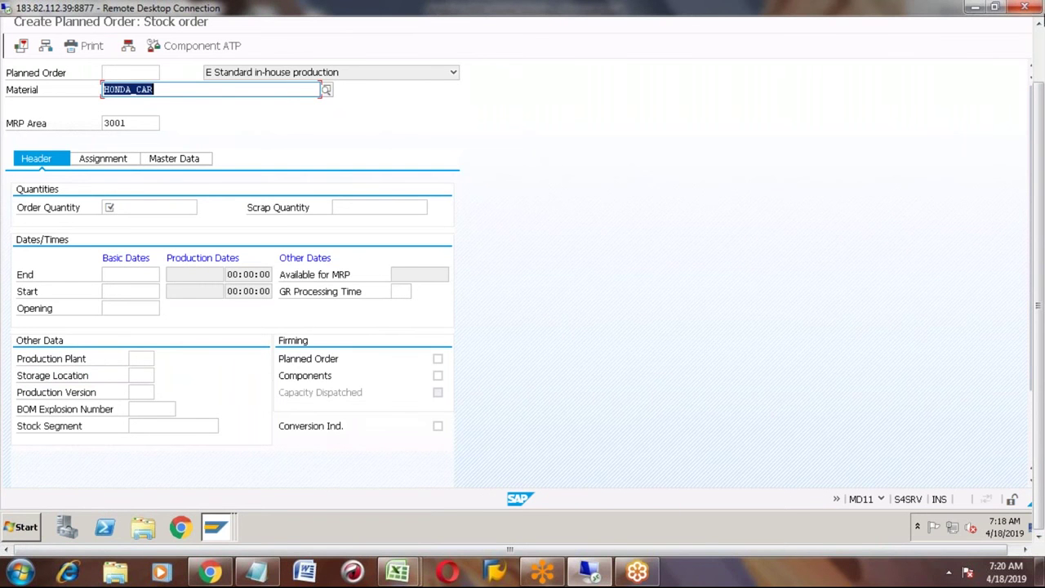
{"action": "left_click", "coordinate": [1041, 53]}
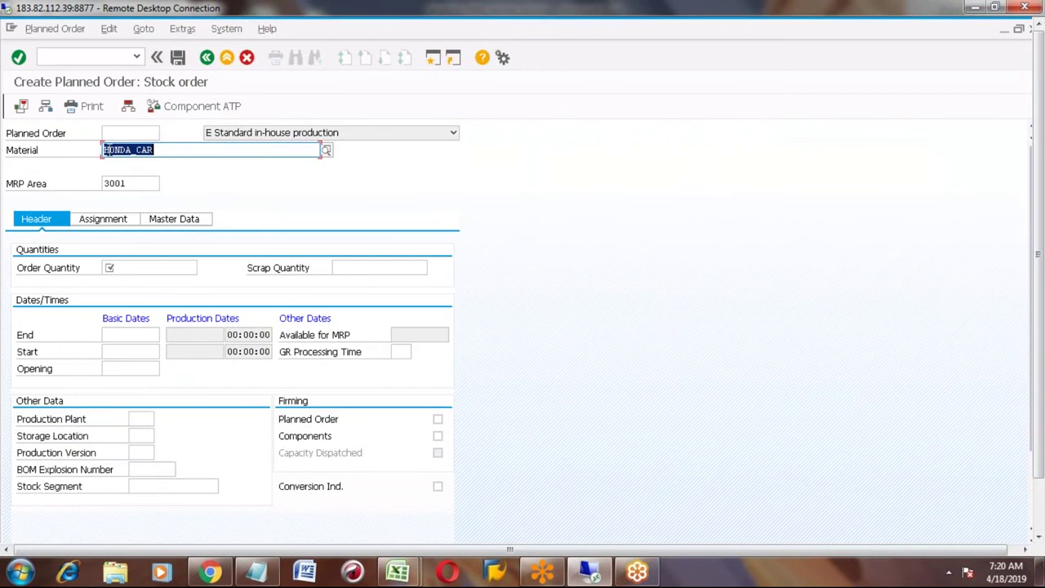
{"action": "left_click", "coordinate": [118, 267]}
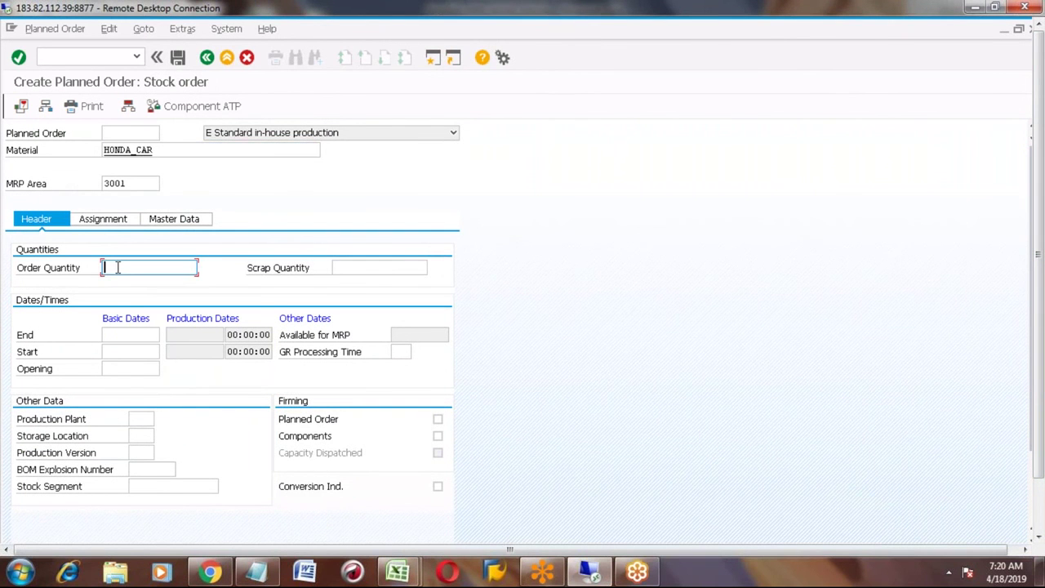
{"action": "type", "text": "50"}
{"action": "left_click", "coordinate": [126, 333]}
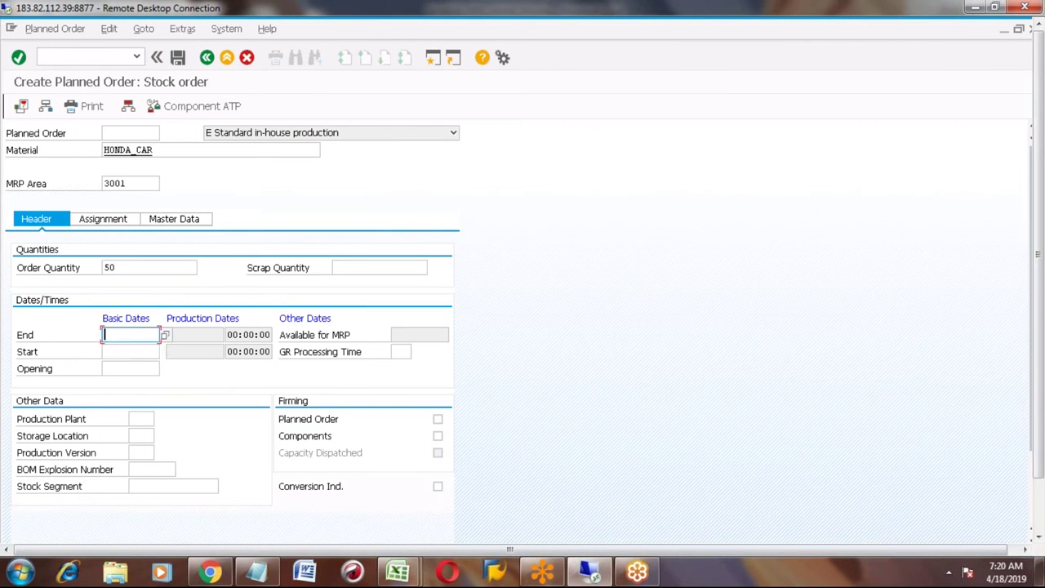
{"action": "left_click", "coordinate": [164, 334]}
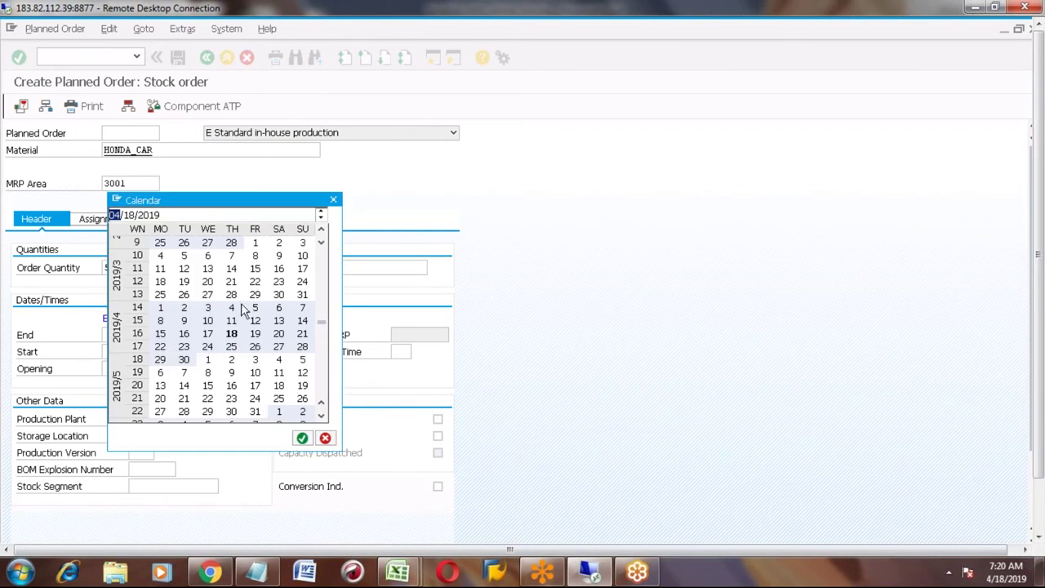
{"action": "double_click", "coordinate": [231, 347]}
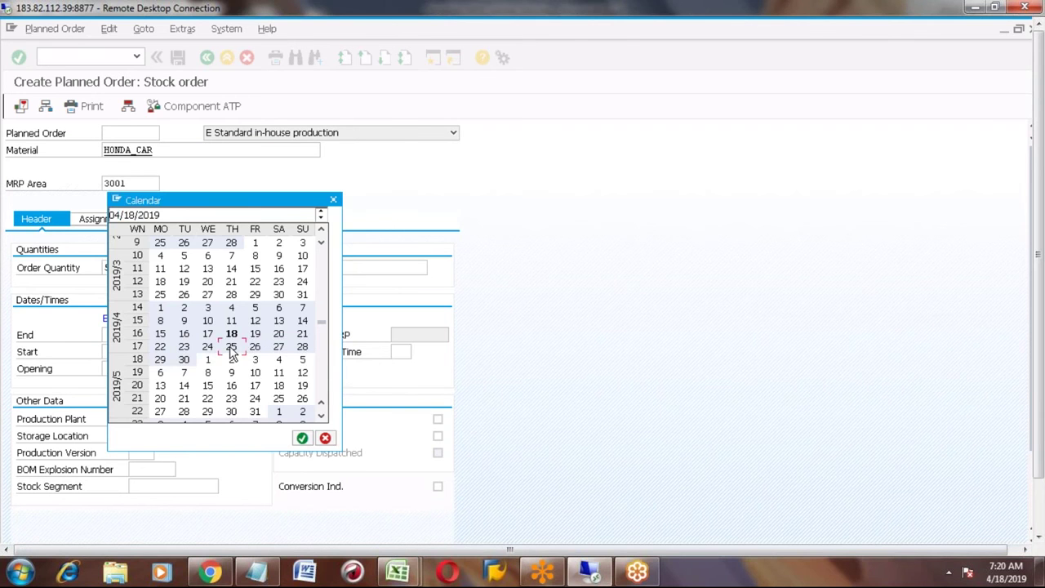
Step: Set the HONDA_CAR planned order's basic start date to 04/18/2019 and save the order
{"action": "left_click", "coordinate": [160, 353]}
{"action": "left_click", "coordinate": [164, 354]}
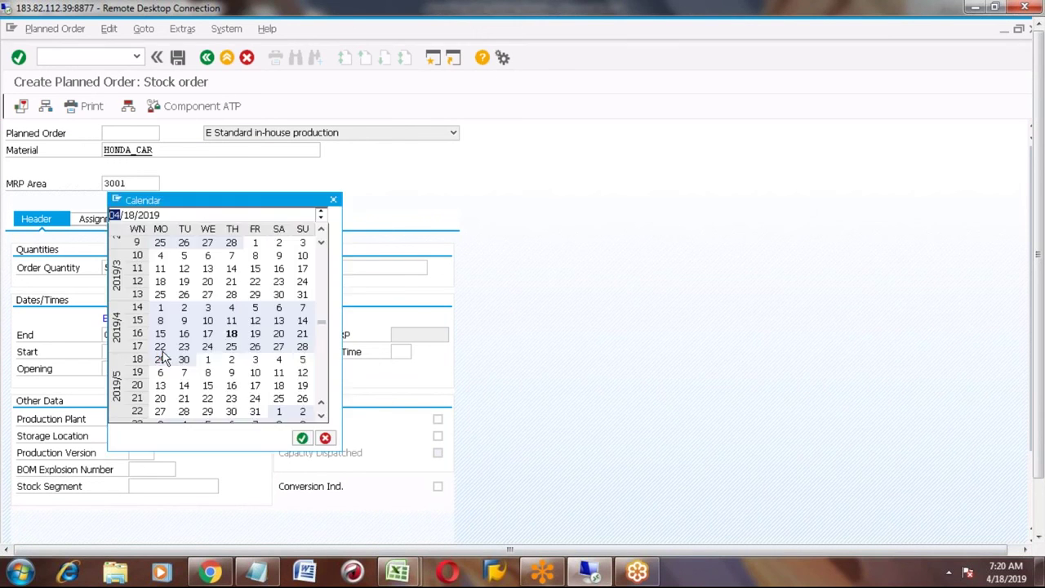
{"action": "double_click", "coordinate": [231, 334]}
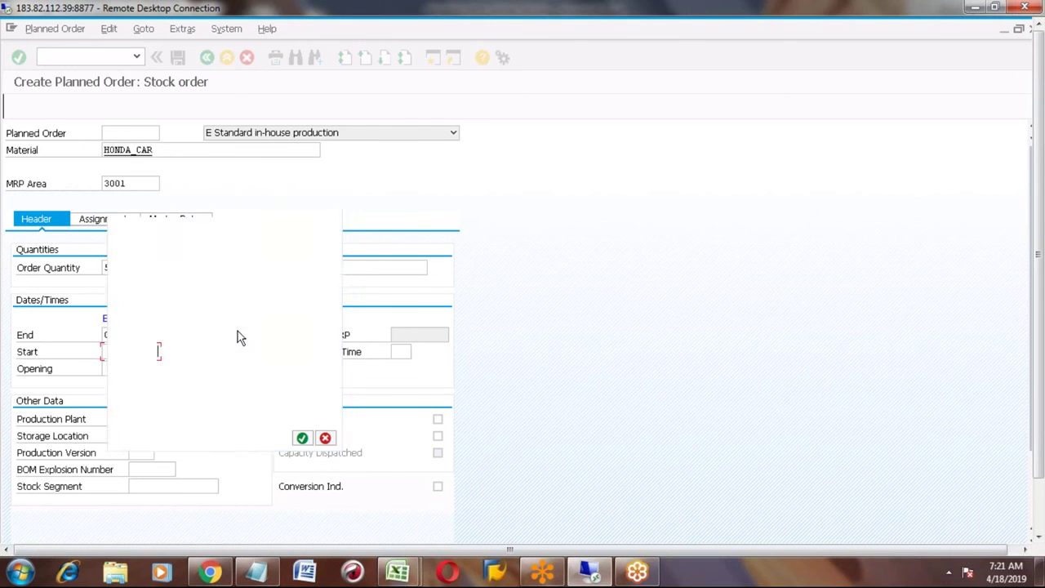
{"action": "key", "text": "Return"}
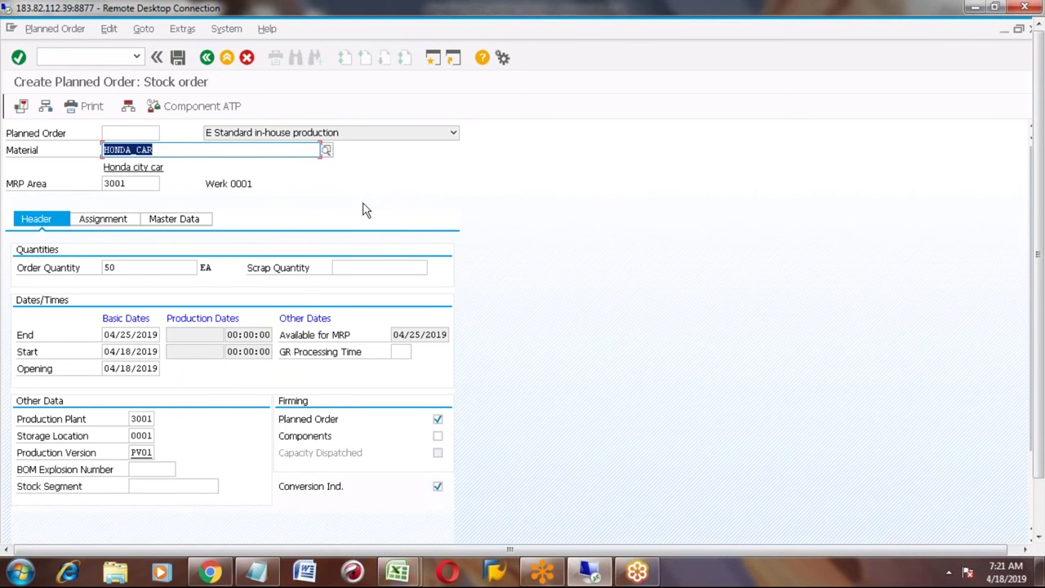
{"action": "left_click", "coordinate": [179, 59]}
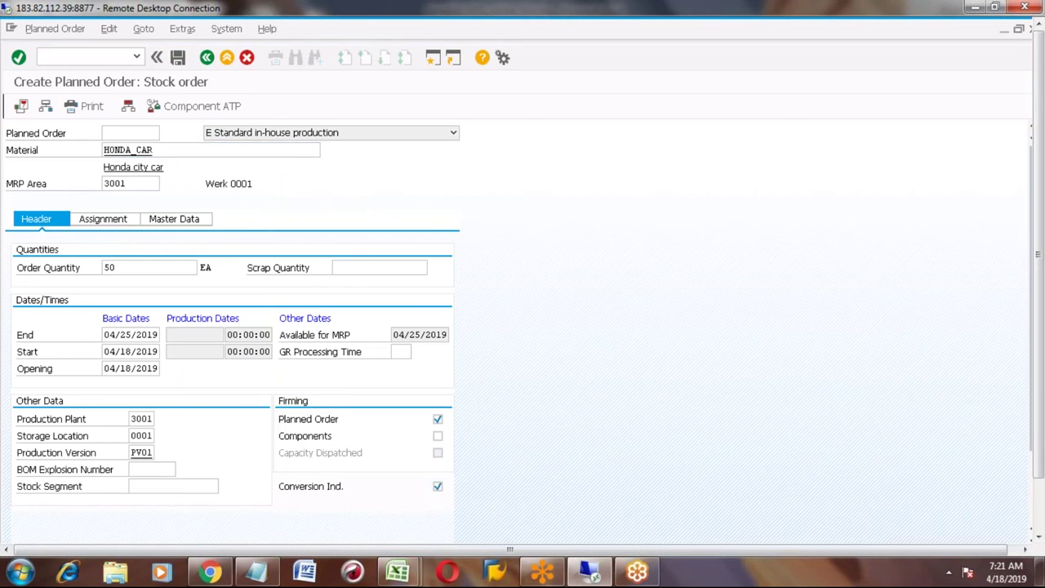
Step: Open the saved planned order in change mode, review its header data, and return to SAP Easy Access
{"action": "left_click", "coordinate": [46, 31]}
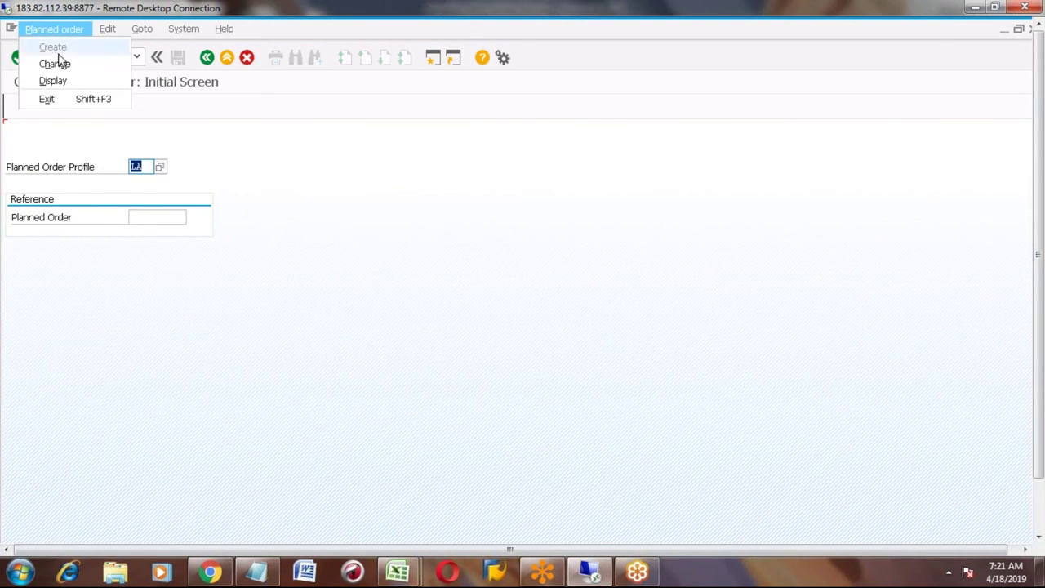
{"action": "left_click", "coordinate": [66, 67]}
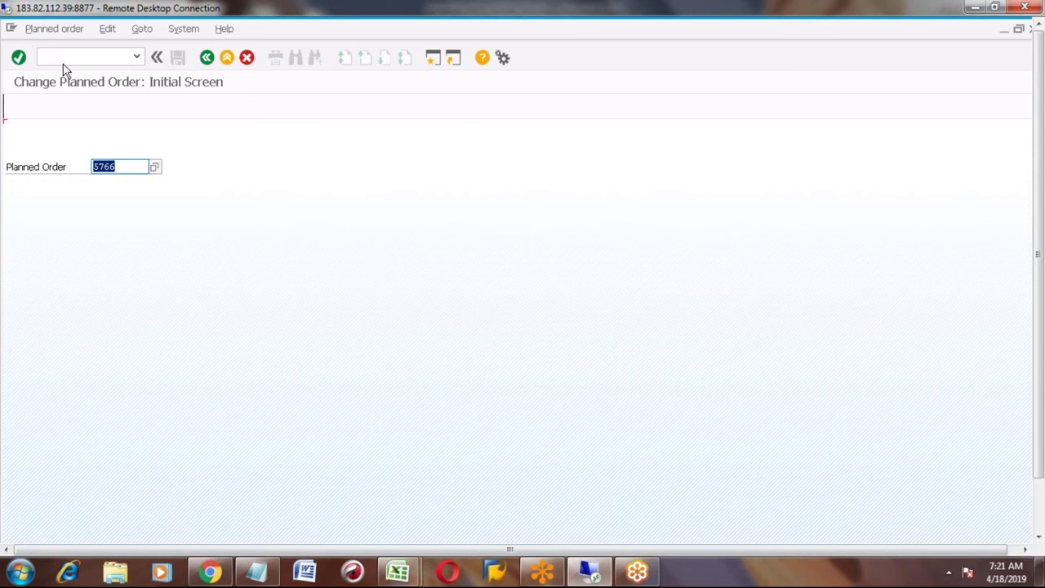
{"action": "key", "text": "Return"}
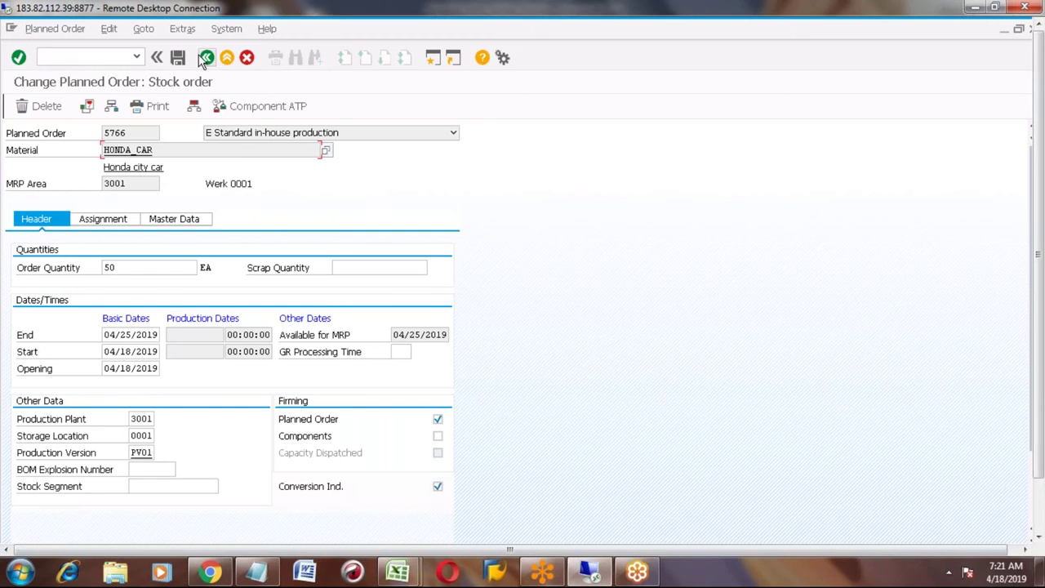
{"action": "left_click", "coordinate": [132, 133]}
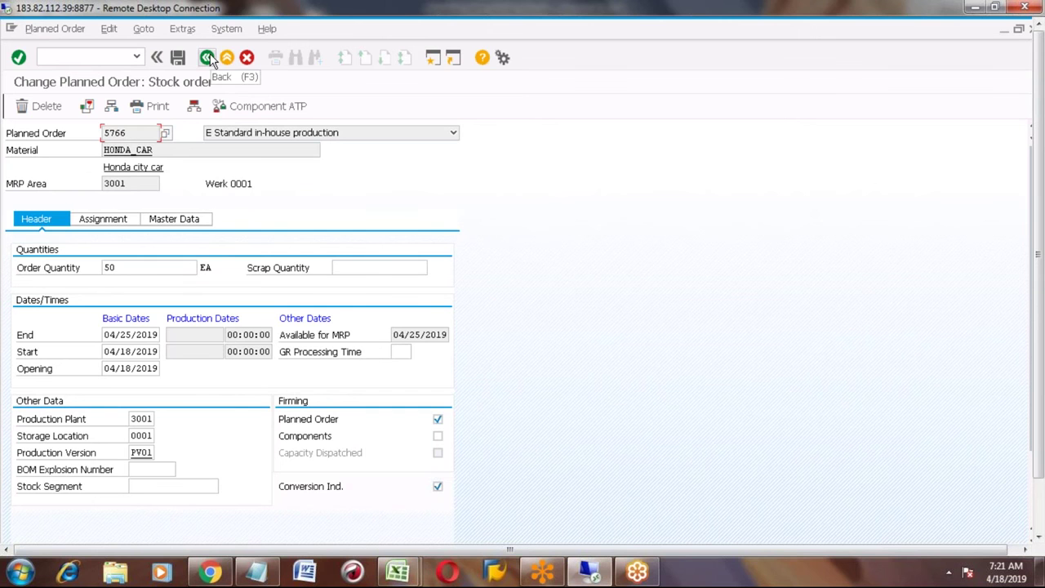
{"action": "left_click", "coordinate": [209, 58]}
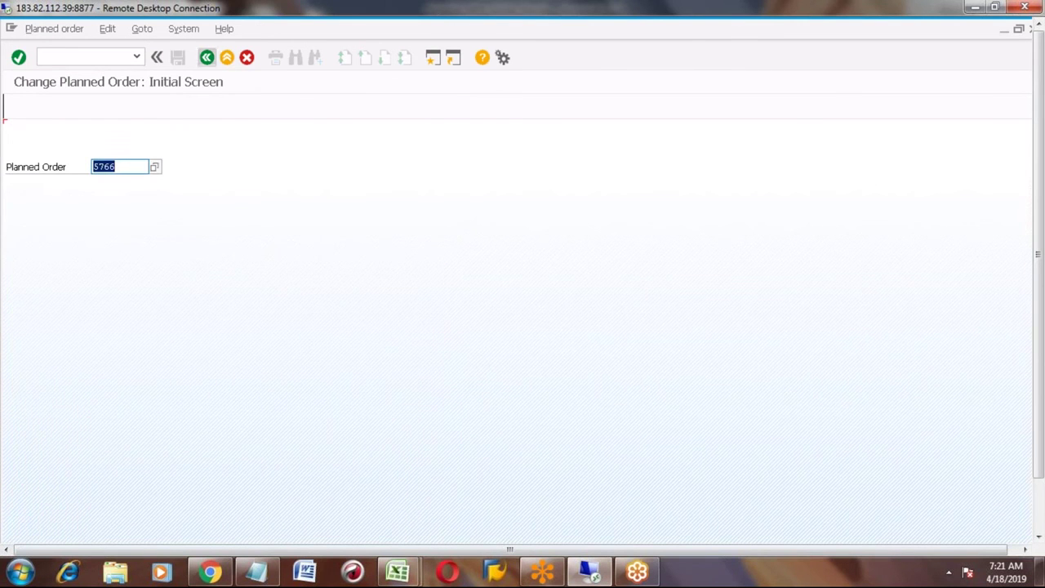
{"action": "left_click", "coordinate": [206, 58]}
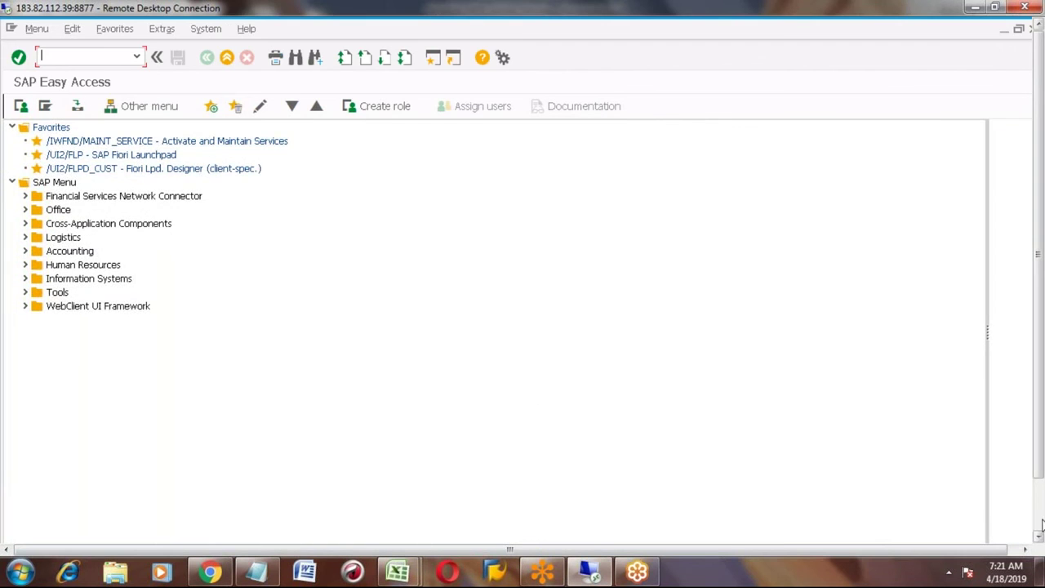
Step: Switch to the planning table session and reload the CM21 graphical planning table for work center WC001, plant 3001
{"action": "left_click", "coordinate": [1040, 522]}
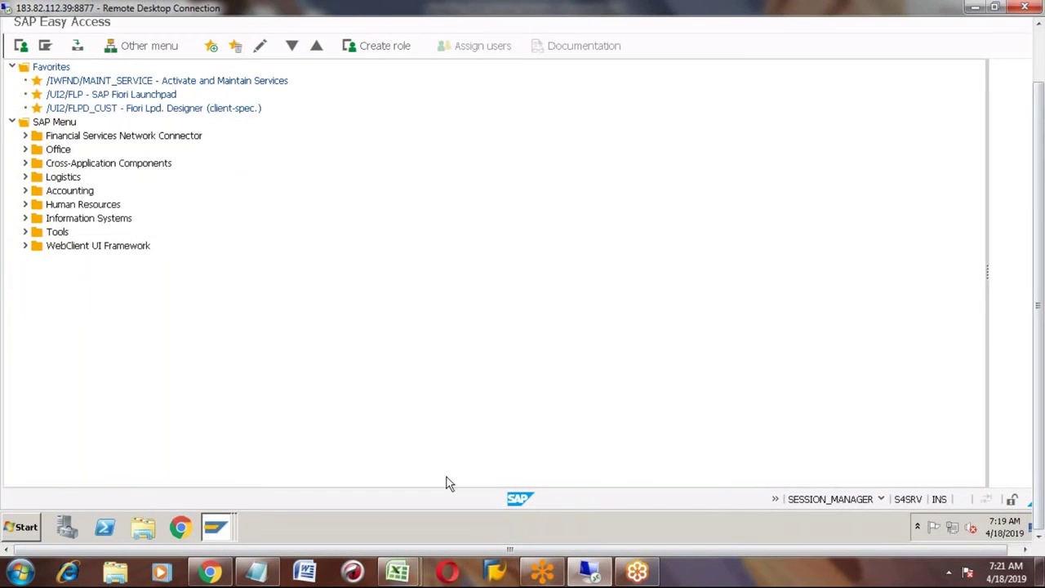
{"action": "left_click", "coordinate": [217, 528]}
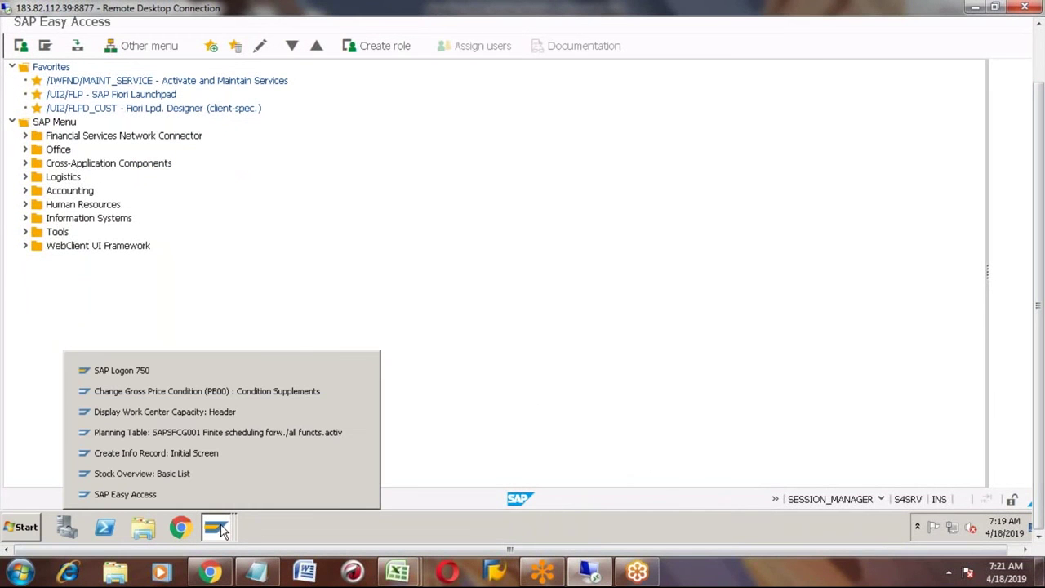
{"action": "left_click", "coordinate": [165, 415]}
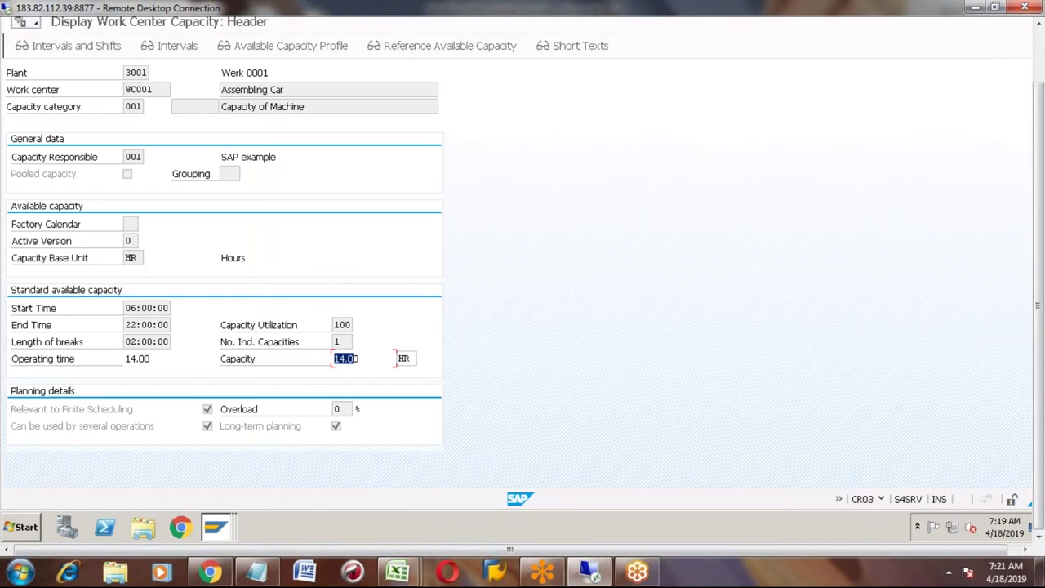
{"action": "left_click", "coordinate": [216, 530]}
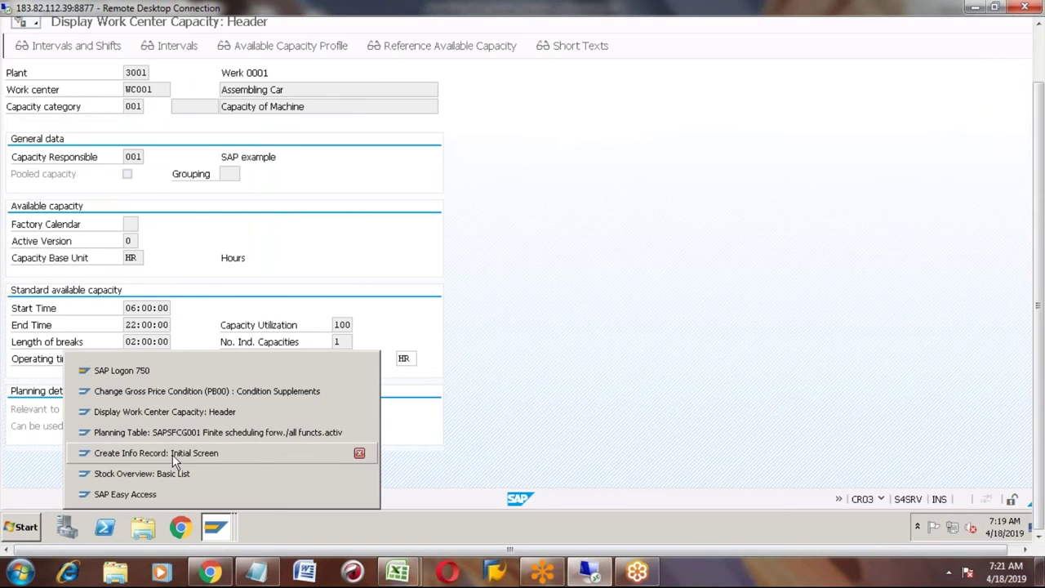
{"action": "left_click", "coordinate": [180, 433]}
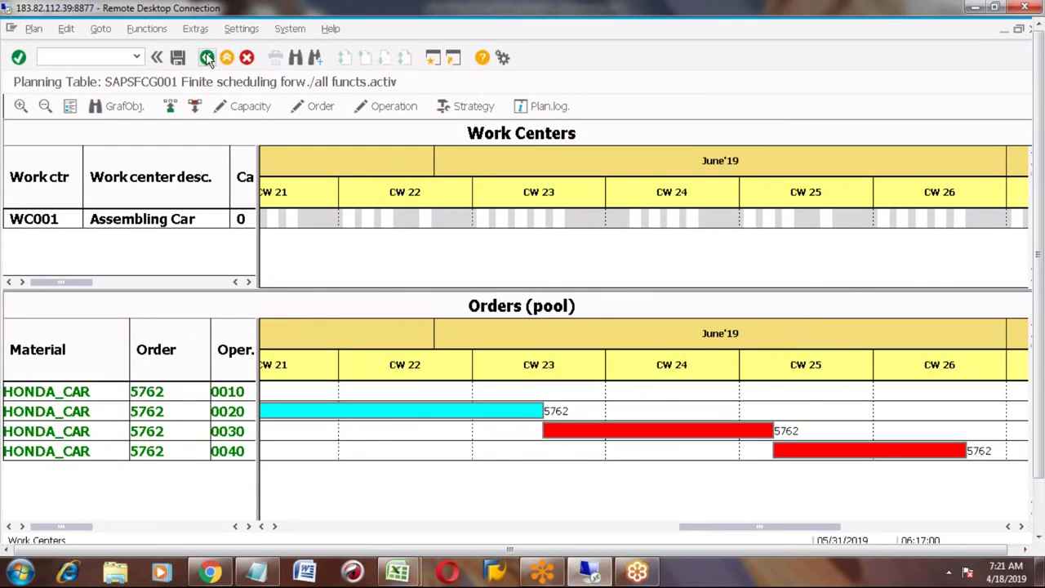
{"action": "left_click", "coordinate": [207, 59]}
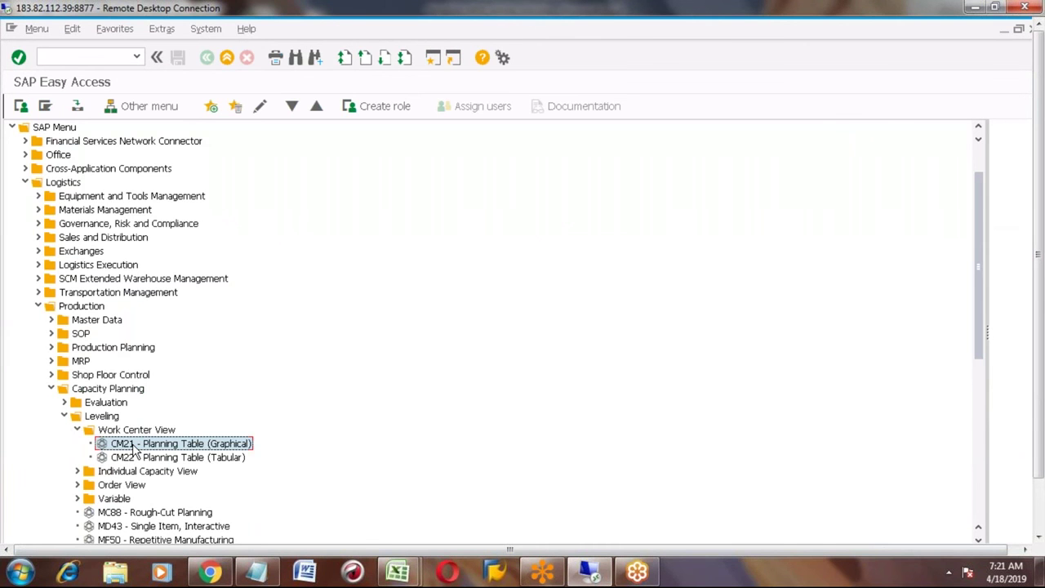
{"action": "double_click", "coordinate": [133, 448]}
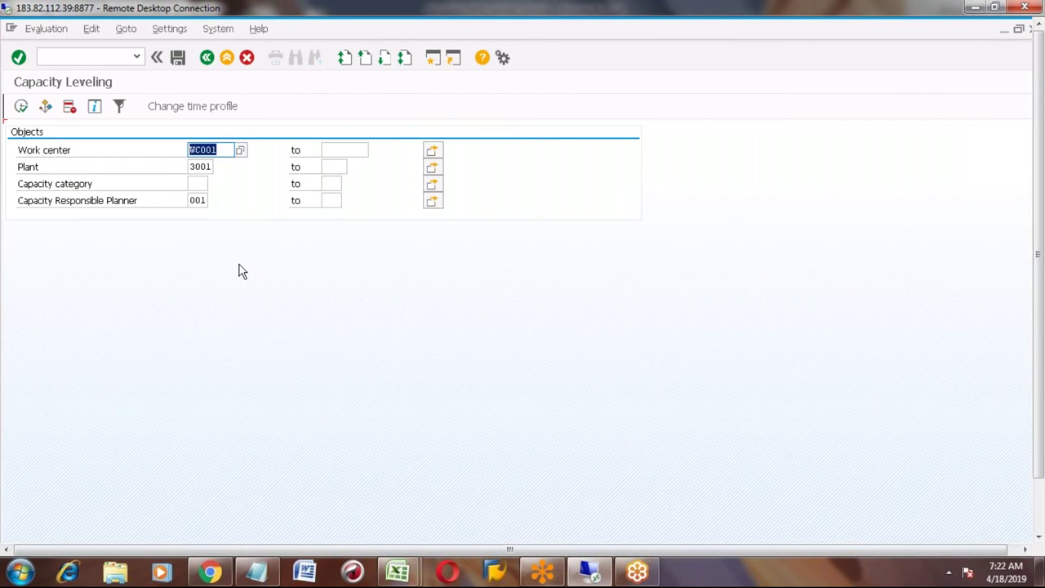
{"action": "left_click", "coordinate": [20, 106]}
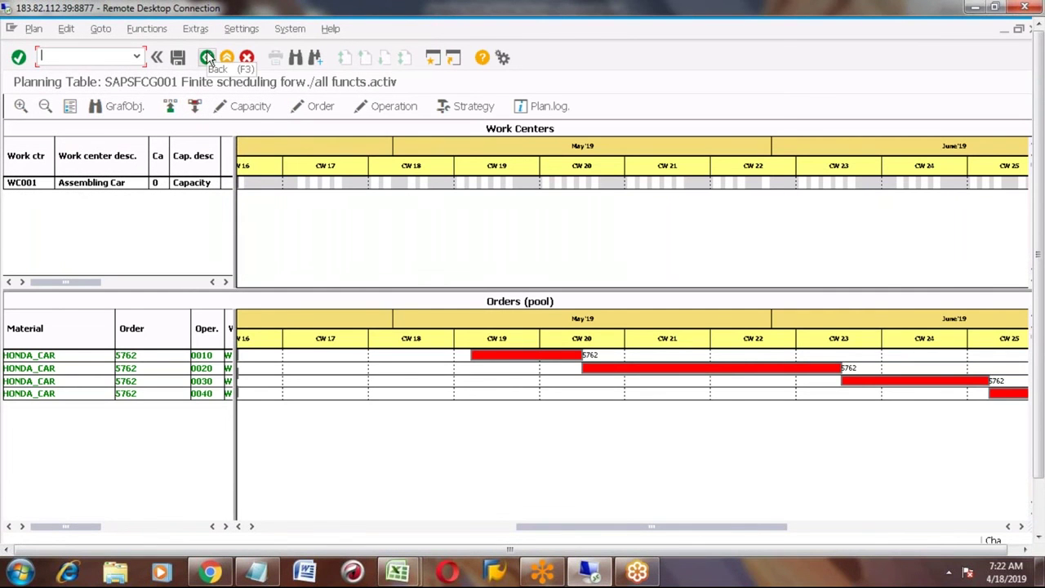
Step: Open the new 50-unit HONDA_CAR planned order in MD12, run its detailed scheduling, and save it
{"action": "left_click", "coordinate": [208, 56]}
{"action": "left_click", "coordinate": [107, 57]}
{"action": "type", "text": "md12"}
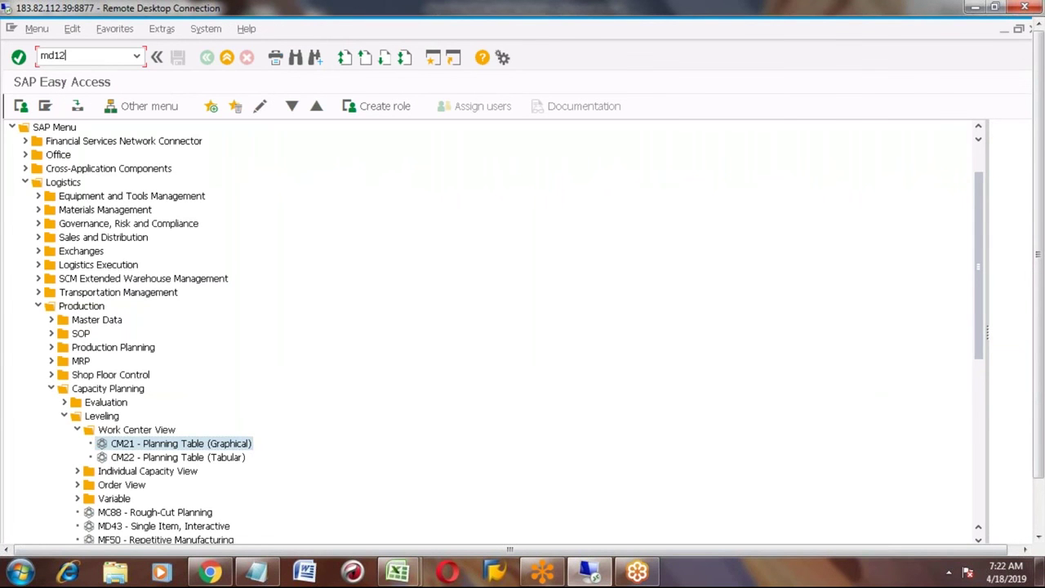
{"action": "key", "text": "Return"}
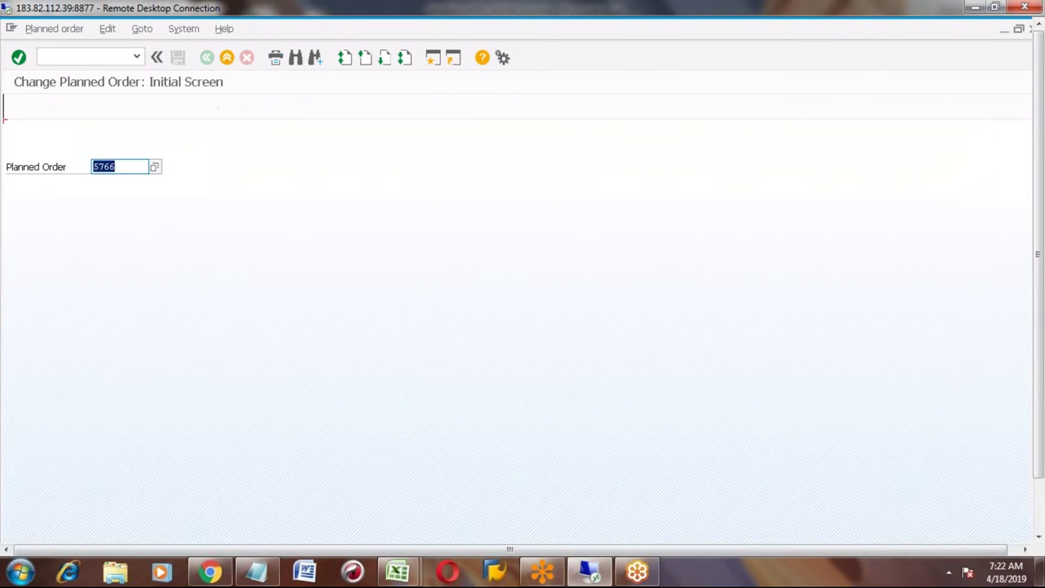
{"action": "key", "text": "Return"}
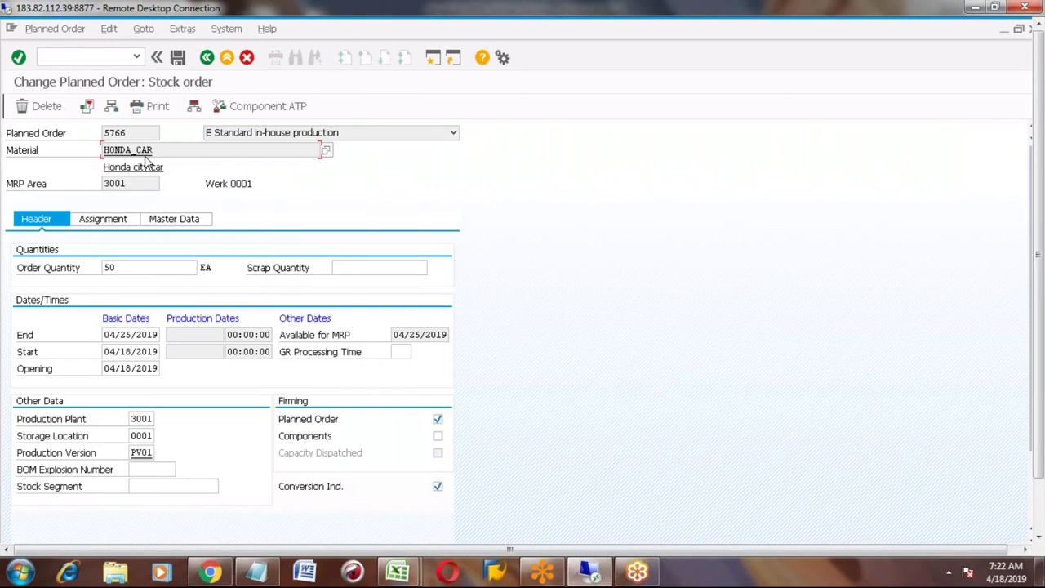
{"action": "left_click", "coordinate": [86, 107]}
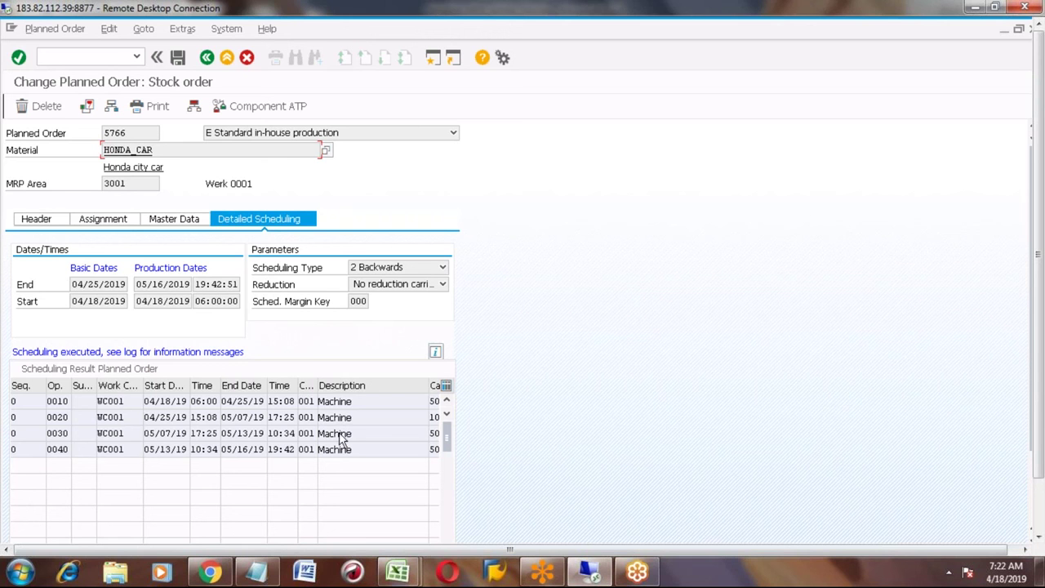
{"action": "left_click", "coordinate": [178, 58]}
{"action": "left_click", "coordinate": [206, 63]}
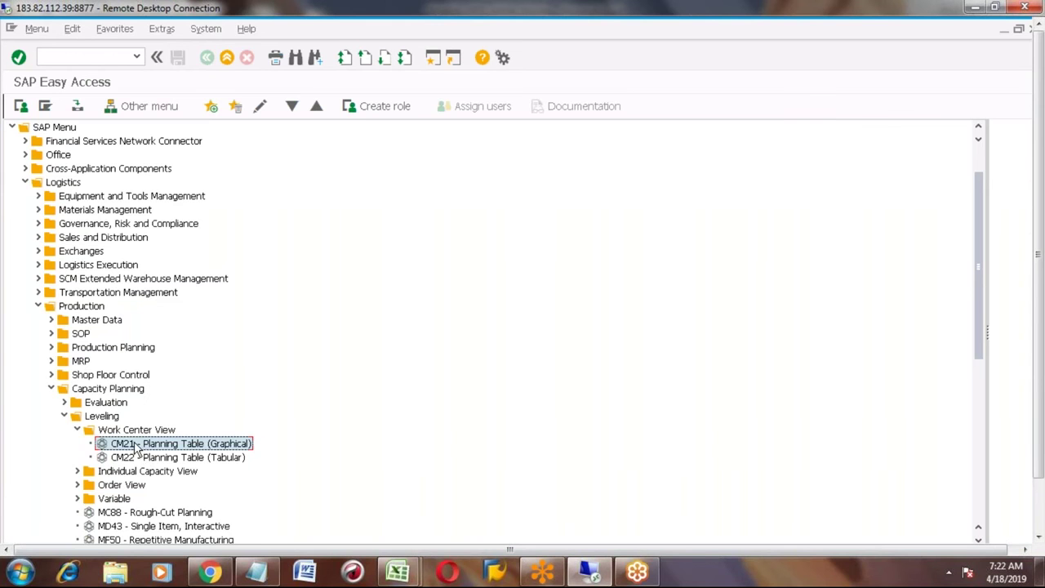
Step: Reopen the CM21 planning table for WC001 and examine the operation rows of both HONDA_CAR orders in the pool
{"action": "double_click", "coordinate": [134, 447]}
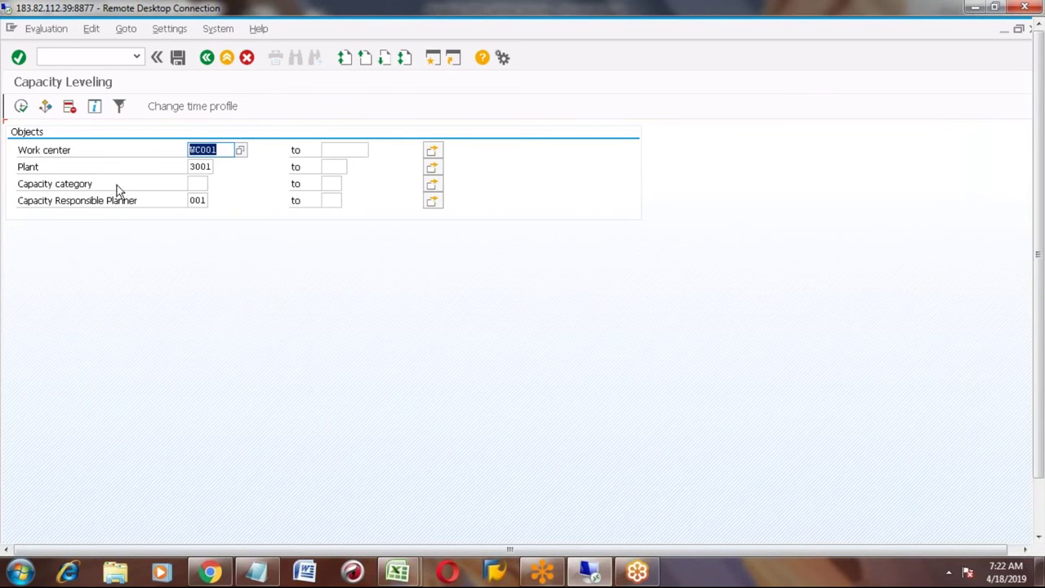
{"action": "left_click", "coordinate": [21, 107]}
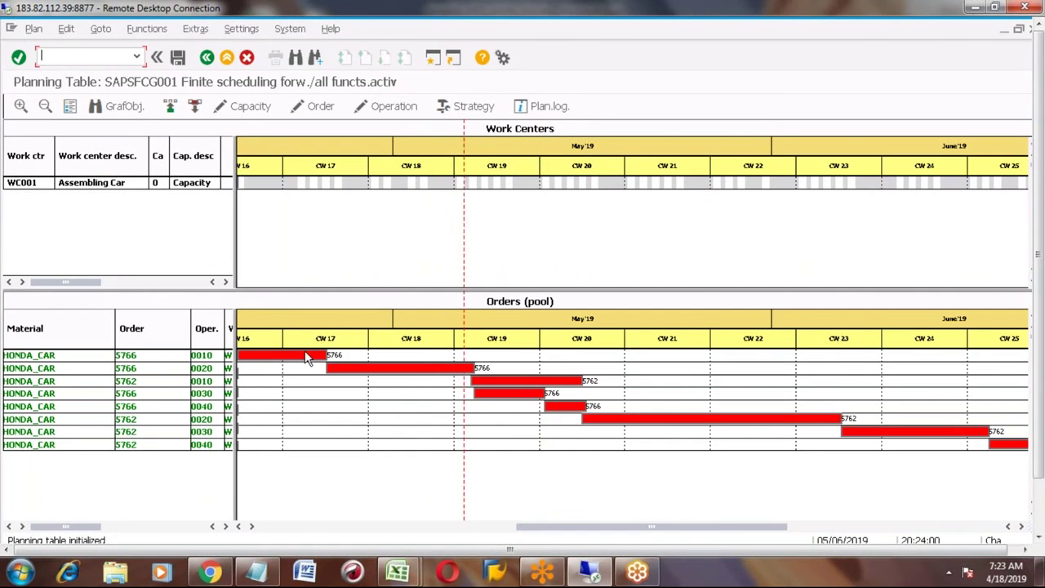
{"action": "left_click", "coordinate": [128, 361]}
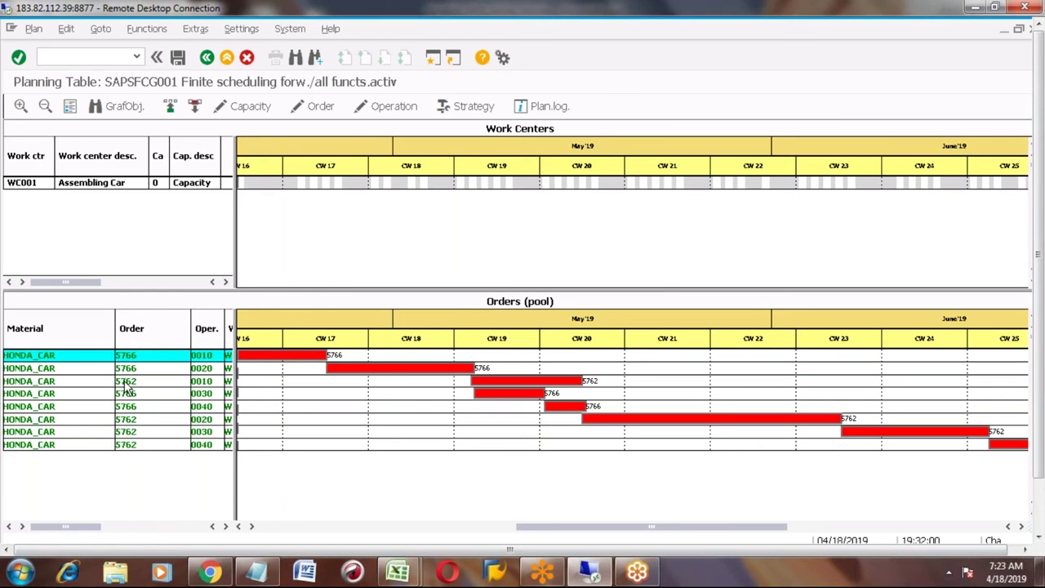
{"action": "left_click", "coordinate": [126, 382]}
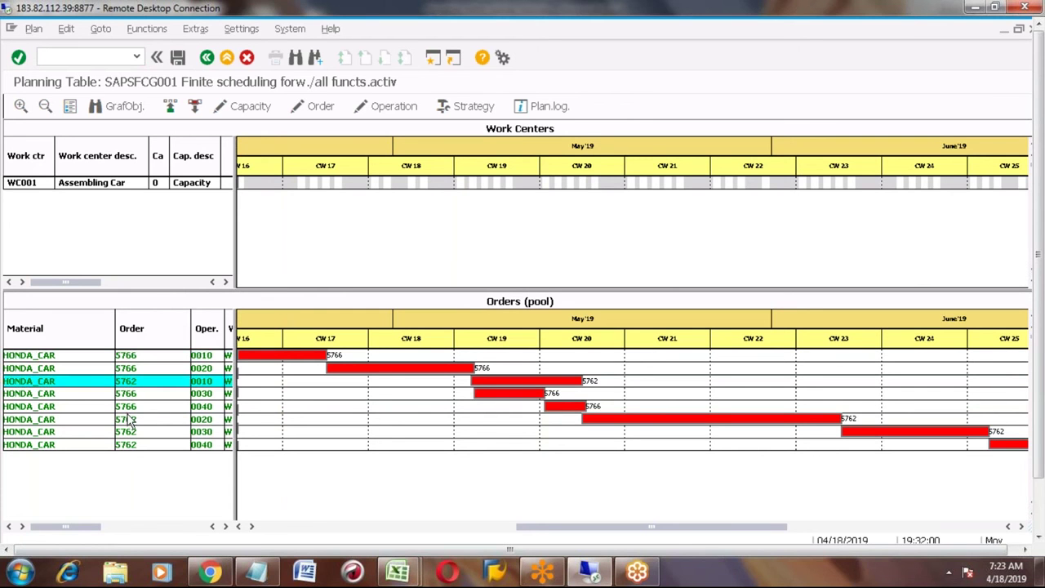
{"action": "left_click", "coordinate": [130, 418]}
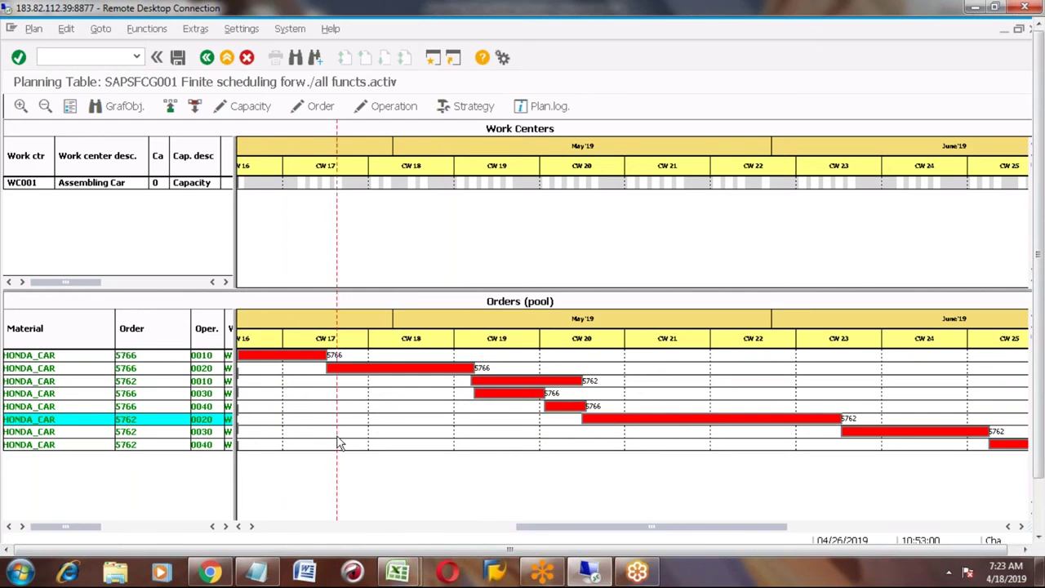
Step: Compare the CW 19 to CW 20 bars of the earlier order's operation 0010 and the new order's operation 0030
{"action": "left_click", "coordinate": [519, 387]}
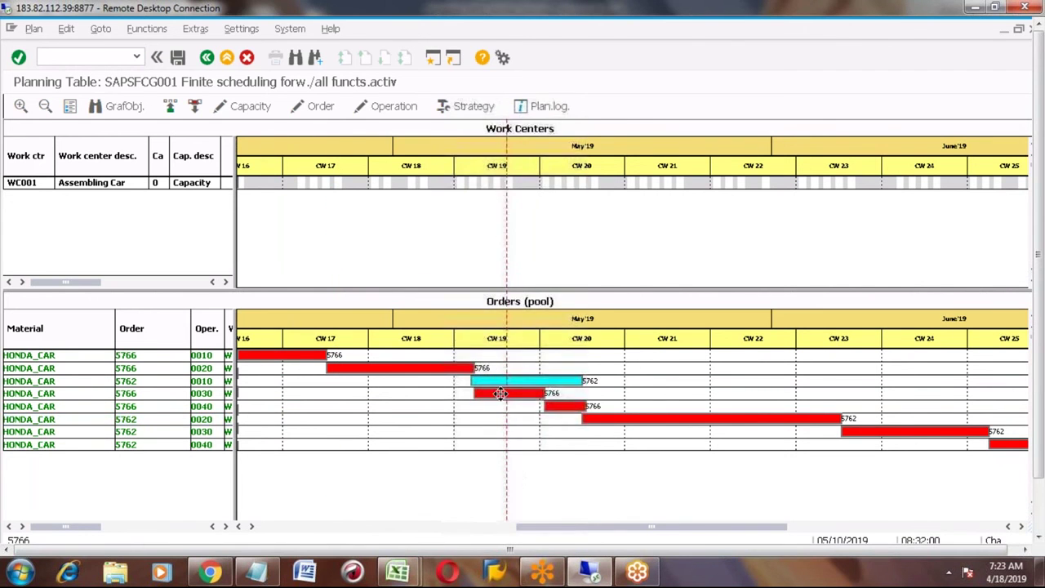
{"action": "left_click", "coordinate": [499, 389]}
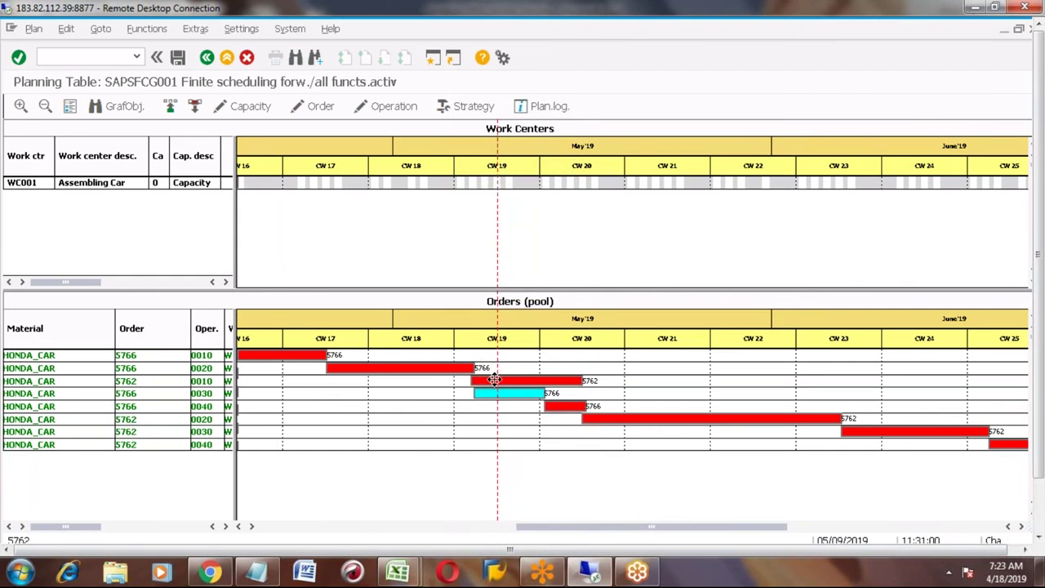
{"action": "left_click", "coordinate": [497, 382]}
{"action": "left_click", "coordinate": [495, 393]}
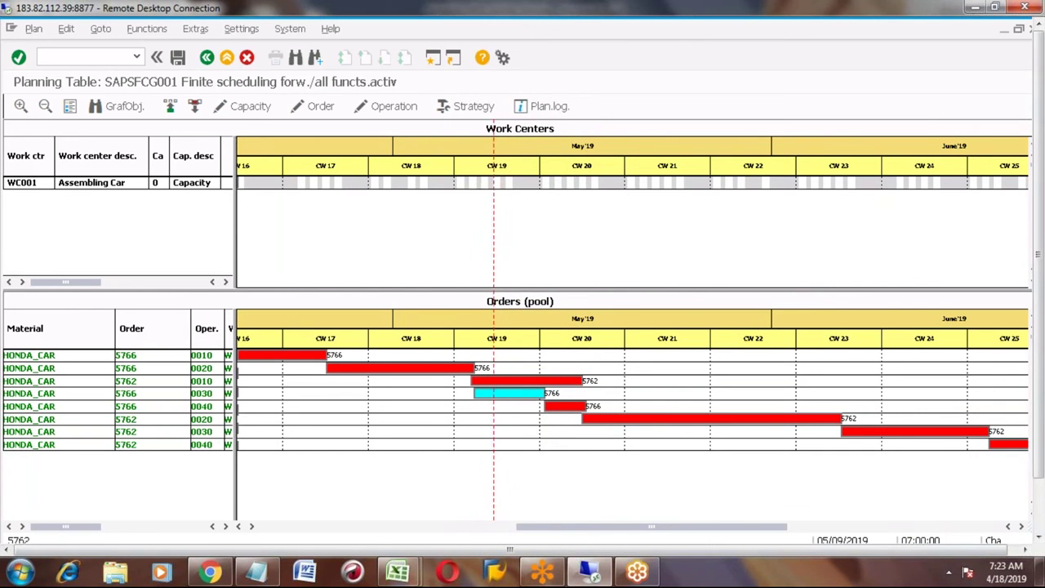
{"action": "left_click", "coordinate": [498, 380]}
{"action": "left_click", "coordinate": [499, 392]}
{"action": "left_click", "coordinate": [487, 380]}
{"action": "left_click", "coordinate": [490, 390]}
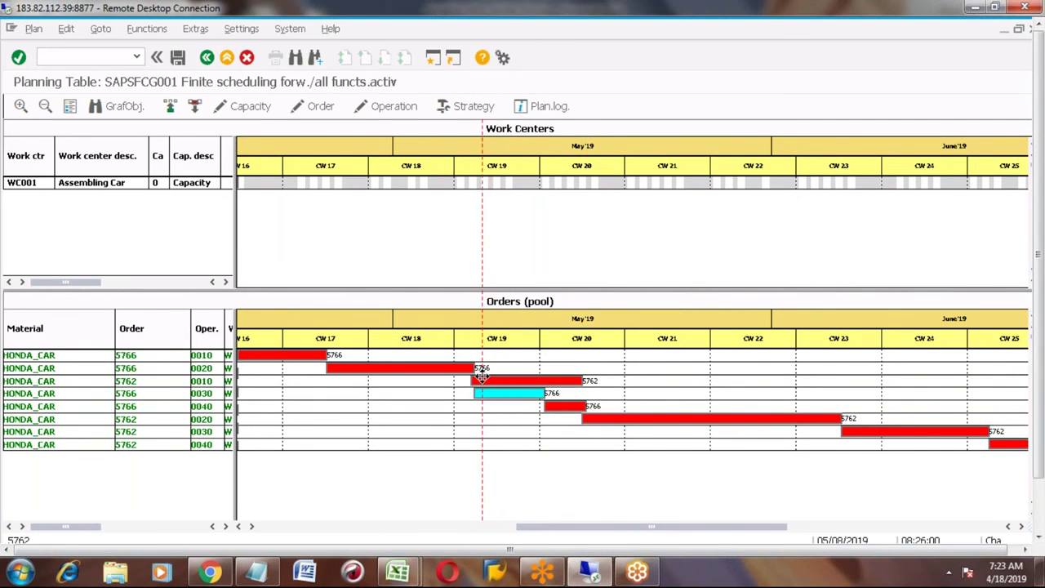
{"action": "left_click", "coordinate": [482, 377]}
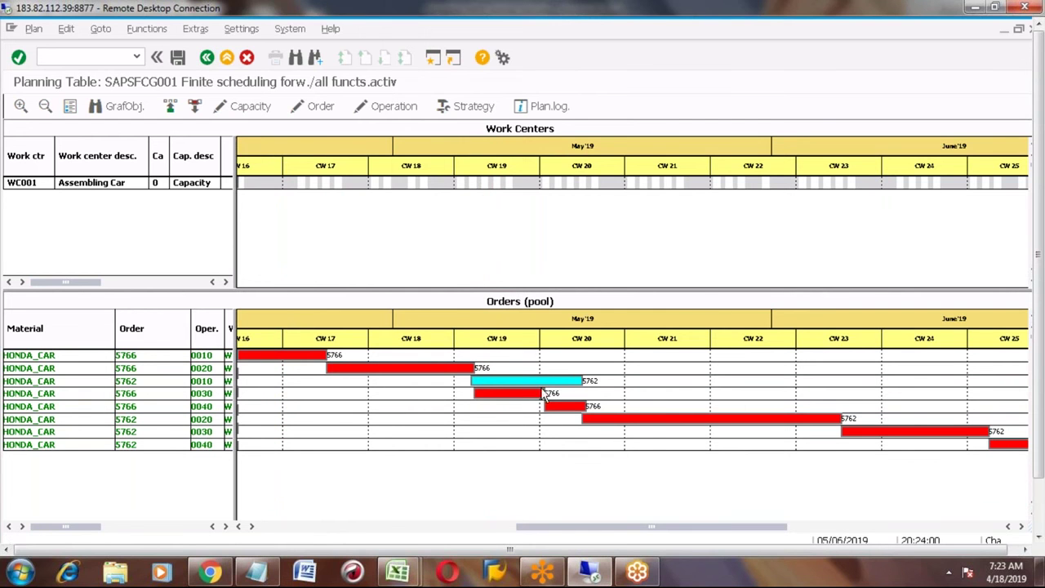
{"action": "left_click", "coordinate": [238, 527]}
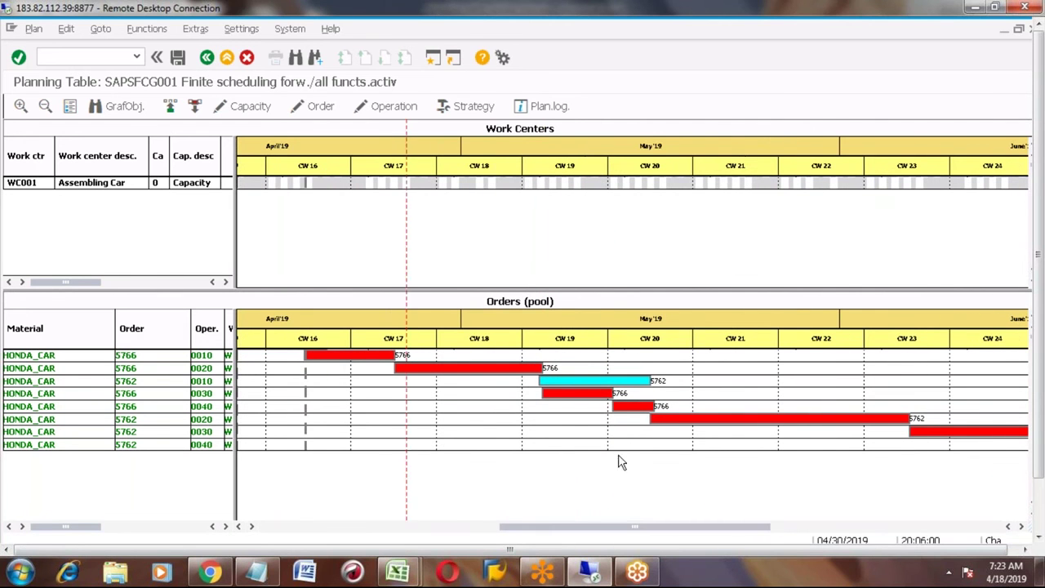
{"action": "left_click", "coordinate": [569, 392]}
{"action": "left_click", "coordinate": [555, 379]}
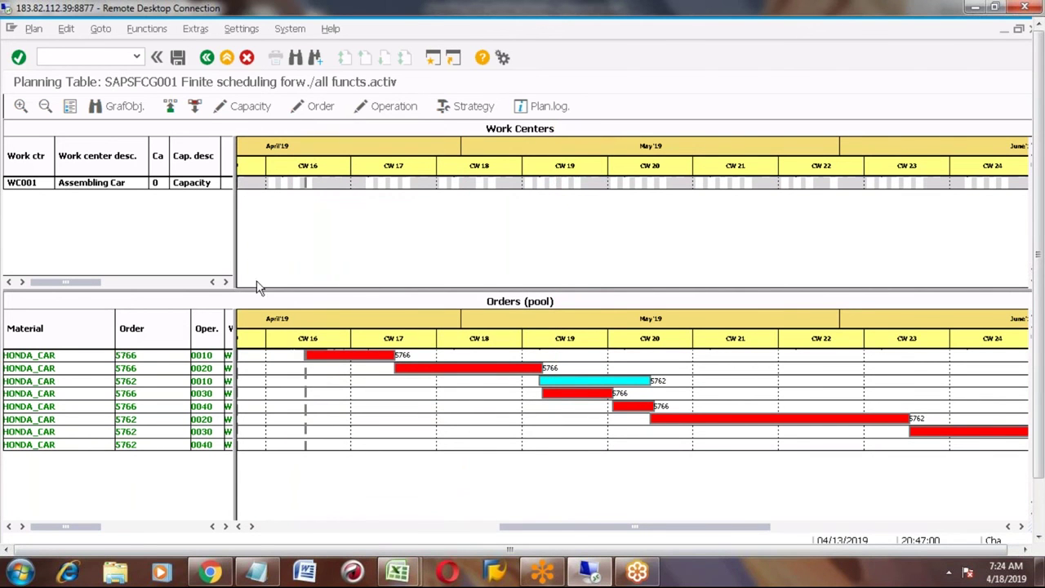
Step: Leave the planning table and open the CM01 load evaluation's standard overview for work center WC001, plant 3001
{"action": "left_click", "coordinate": [207, 58]}
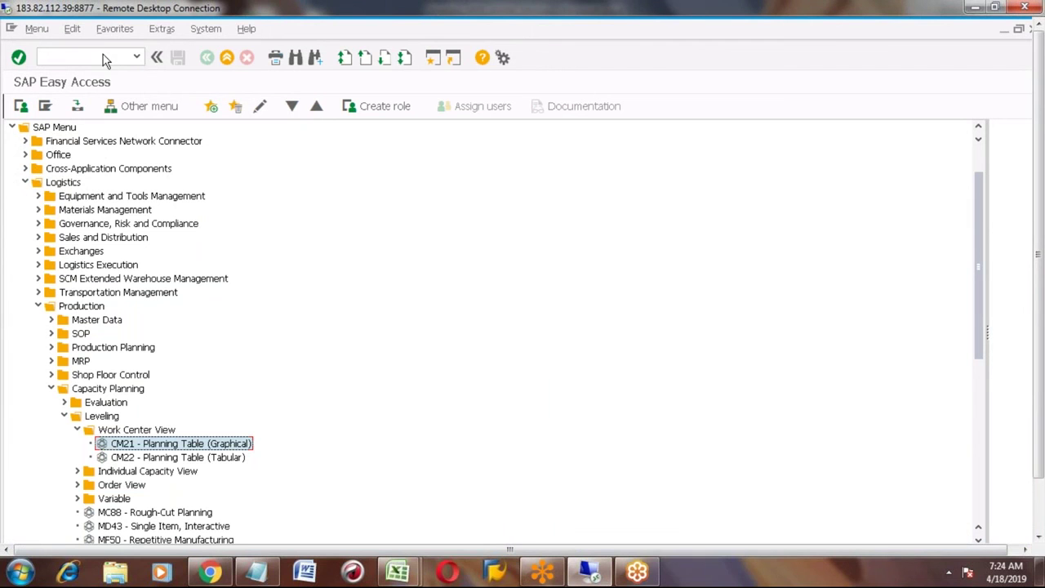
{"action": "left_click", "coordinate": [104, 57]}
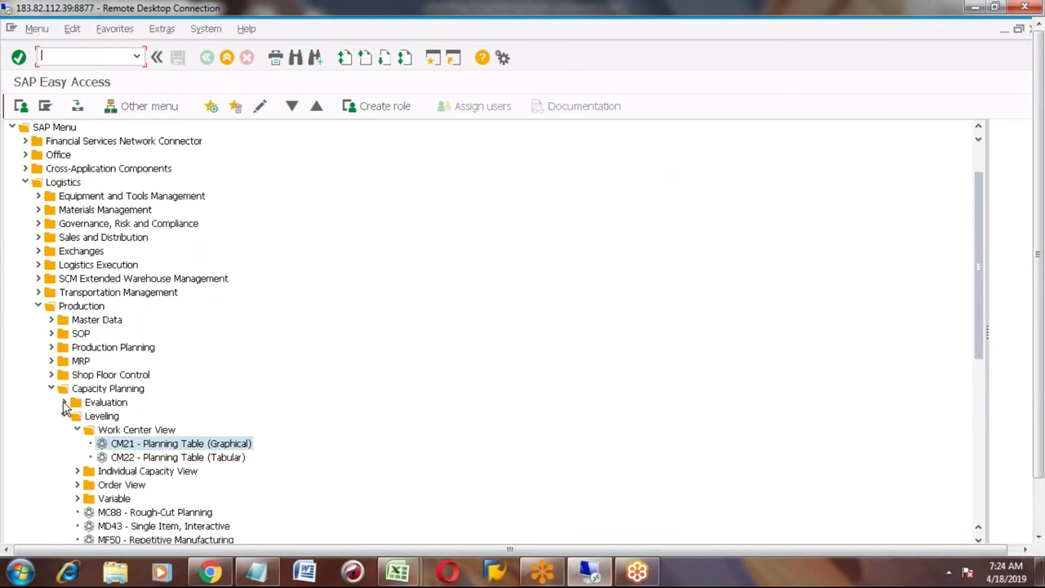
{"action": "left_click", "coordinate": [64, 404]}
{"action": "left_click", "coordinate": [78, 416]}
{"action": "left_click", "coordinate": [124, 431]}
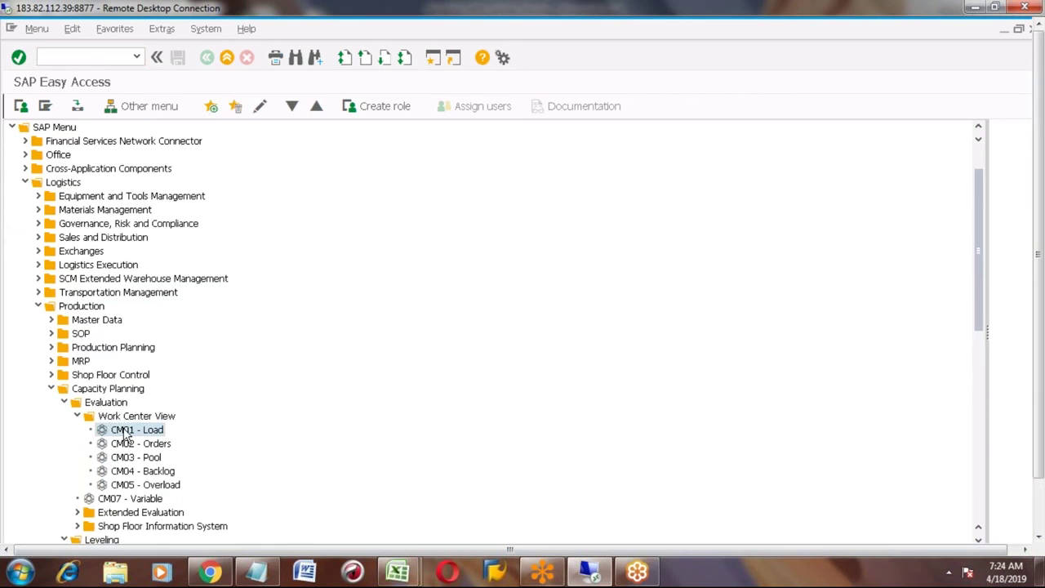
{"action": "double_click", "coordinate": [124, 431]}
{"action": "left_click", "coordinate": [223, 177]}
{"action": "key", "text": "Return"}
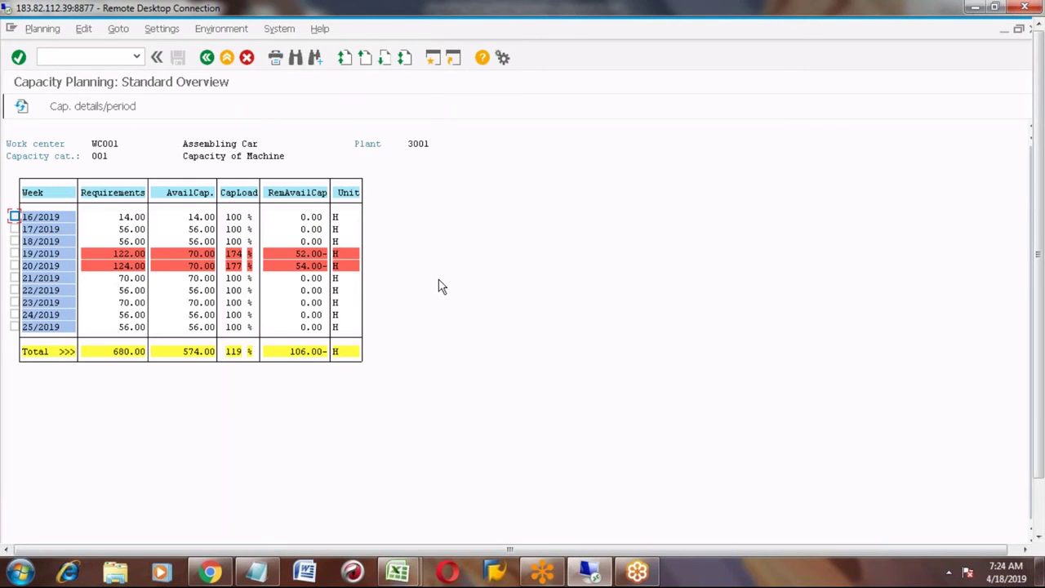
Step: Examine the capacity requirements and available capacity for weeks 19/2019 and 20/2019, then exit the load evaluation
{"action": "left_click", "coordinate": [15, 254]}
{"action": "left_click", "coordinate": [15, 265]}
{"action": "left_click", "coordinate": [193, 259]}
{"action": "left_click", "coordinate": [117, 257]}
{"action": "left_click", "coordinate": [117, 268]}
{"action": "left_click", "coordinate": [207, 59]}
{"action": "left_click", "coordinate": [207, 58]}
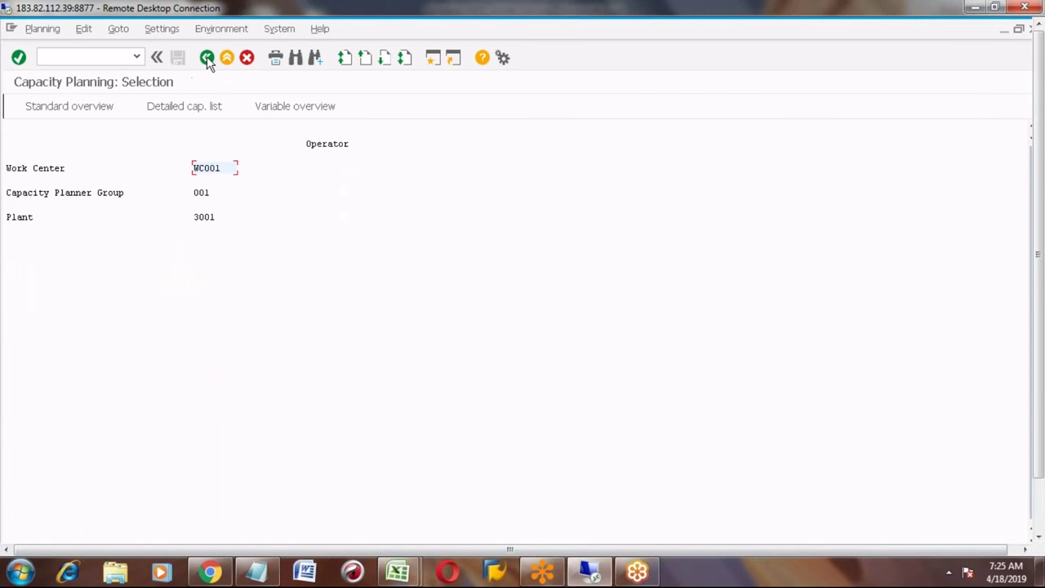
{"action": "left_click", "coordinate": [207, 59]}
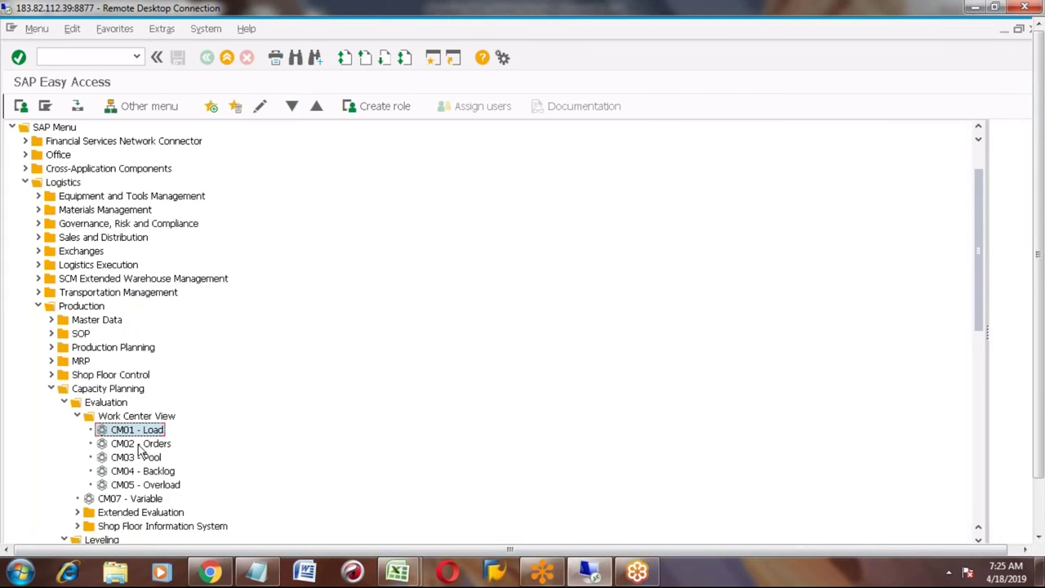
Step: Reopen the CM21 graphical planning table for work center WC001, plant 3001, with the chart showing CW 16 onward
{"action": "left_click", "coordinate": [77, 417]}
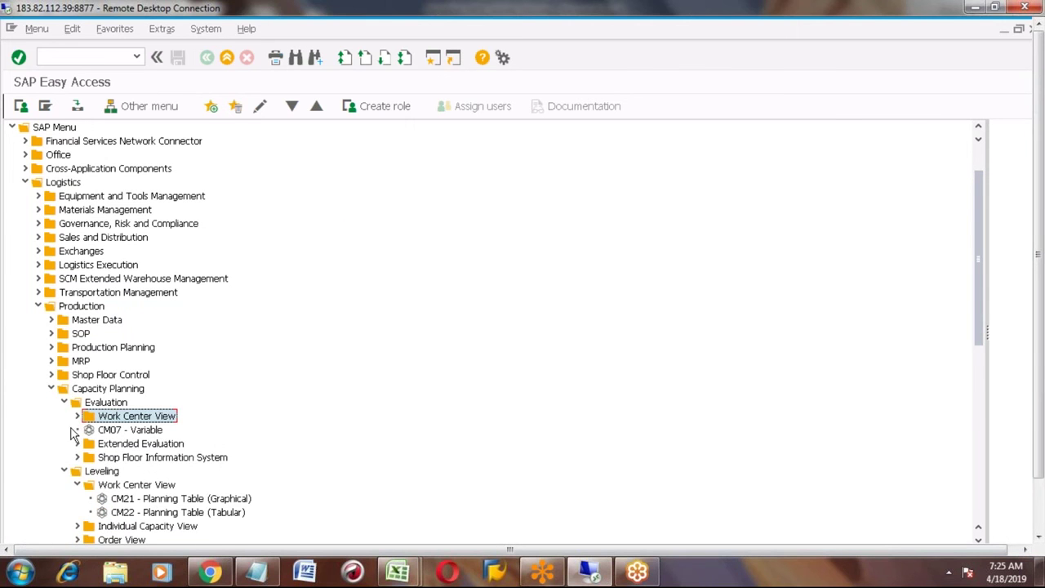
{"action": "left_click", "coordinate": [64, 404]}
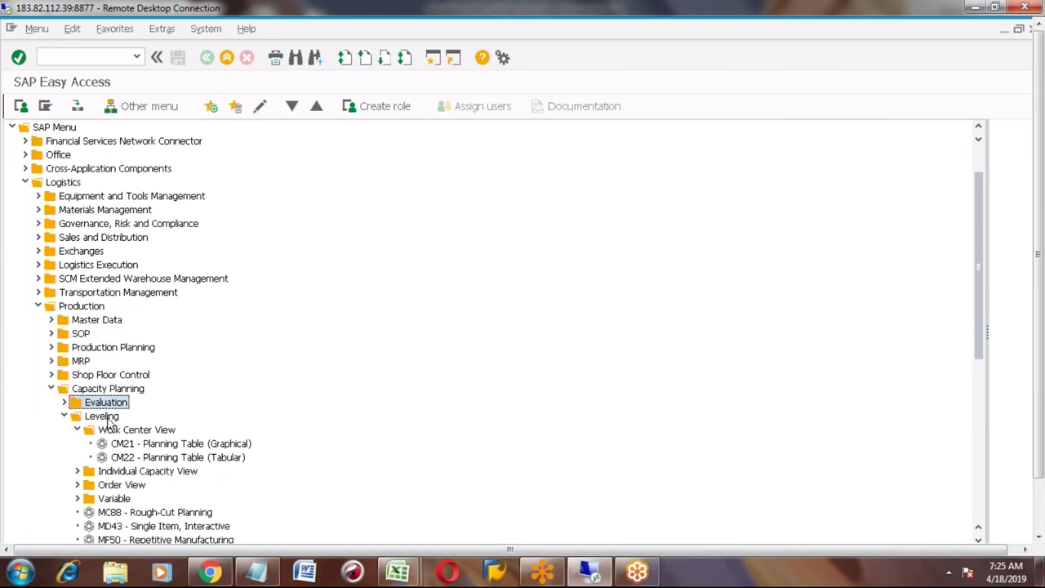
{"action": "left_click", "coordinate": [128, 445]}
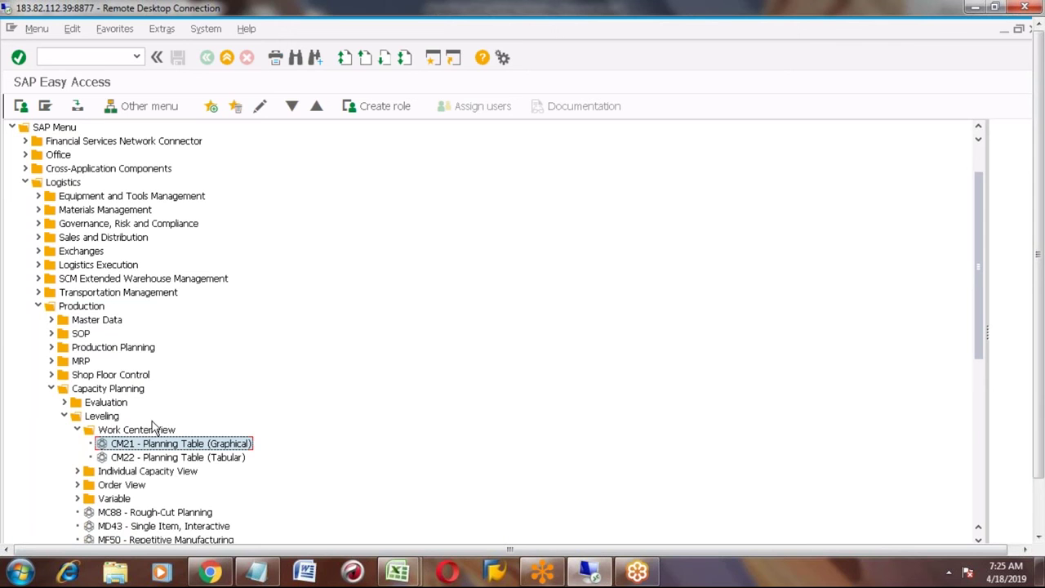
{"action": "double_click", "coordinate": [137, 445]}
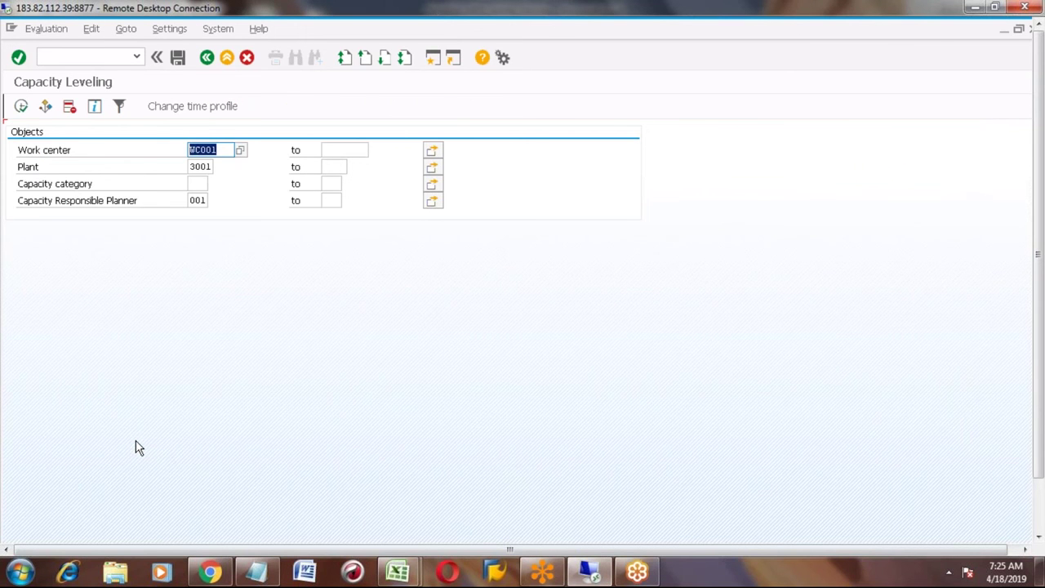
{"action": "key", "text": "F8"}
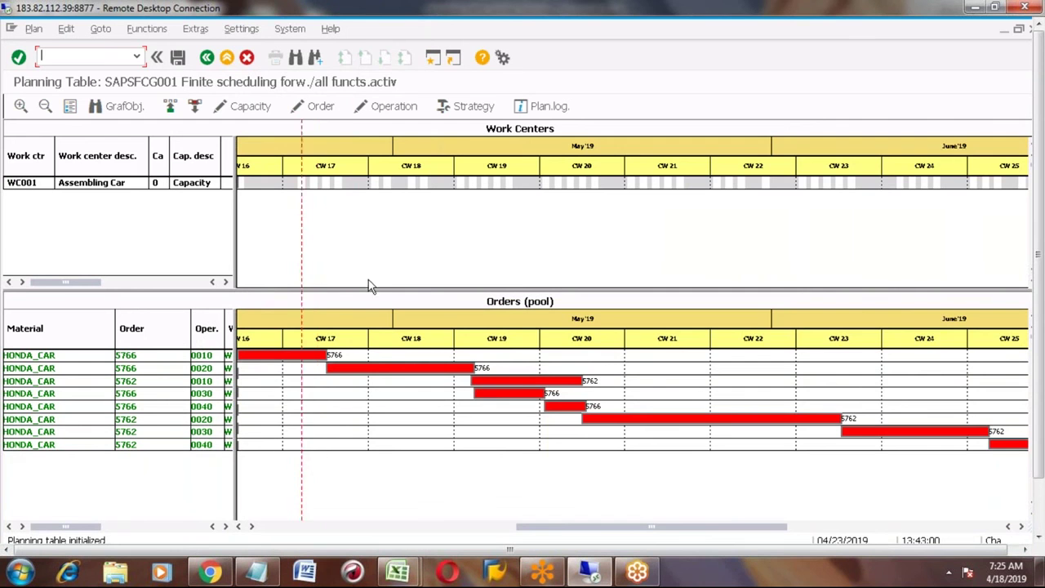
{"action": "left_click", "coordinate": [238, 527]}
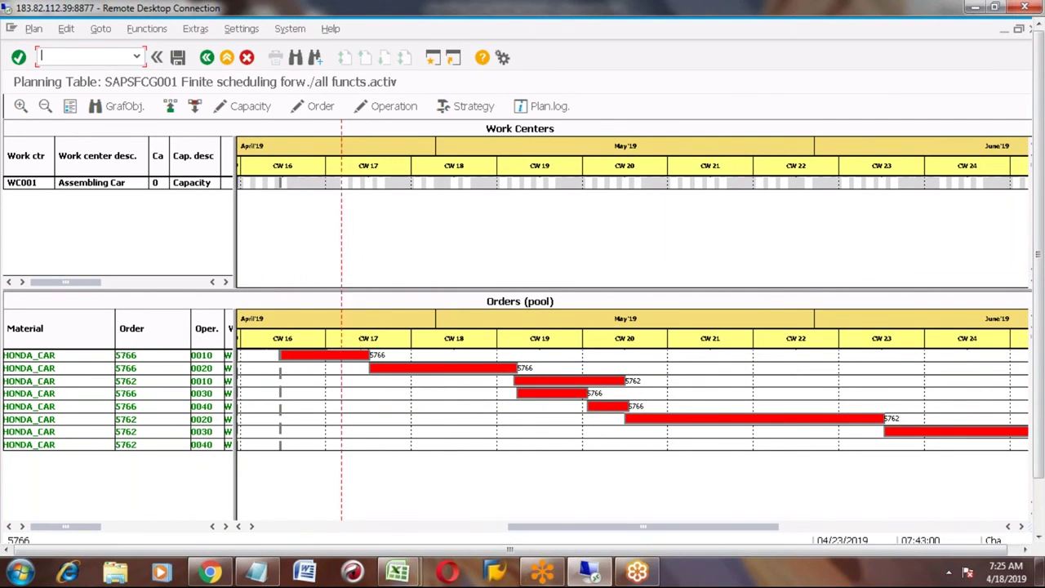
Step: Dispatch operation 0010 of the new HONDA_CAR order from the pool to work center WC001
{"action": "left_click", "coordinate": [309, 355]}
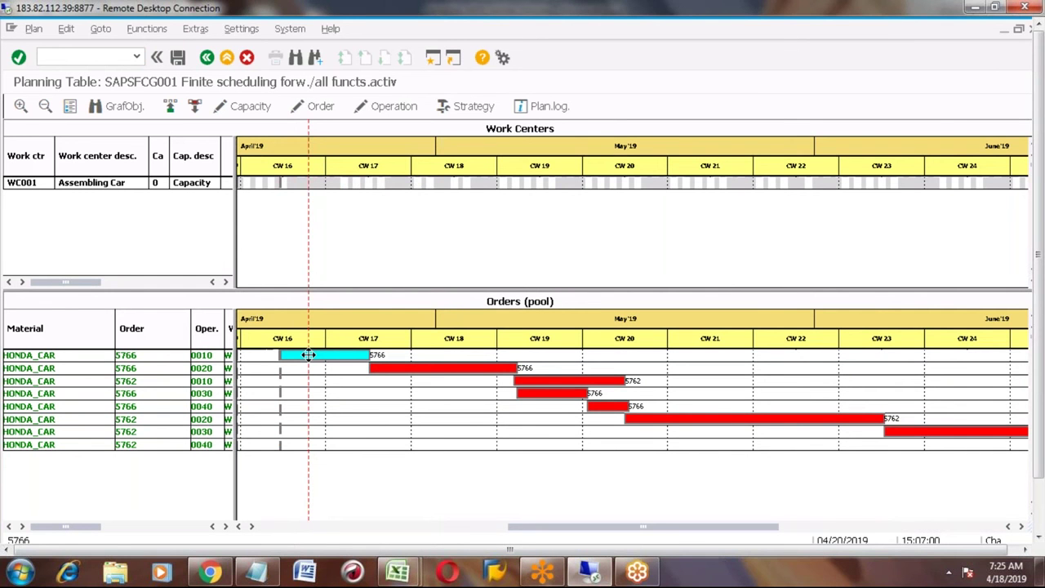
{"action": "left_click", "coordinate": [171, 113]}
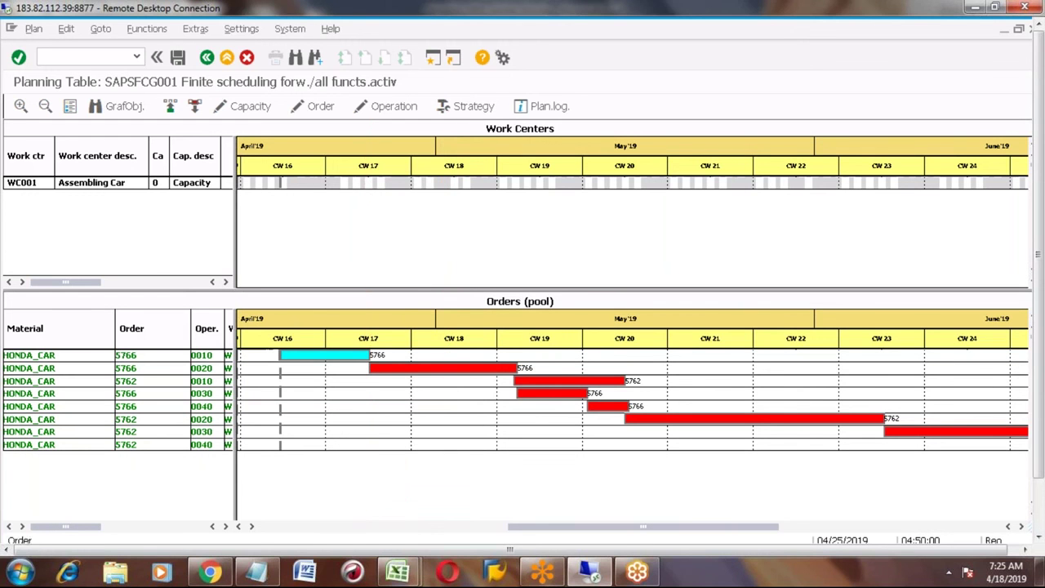
{"action": "left_click", "coordinate": [35, 360]}
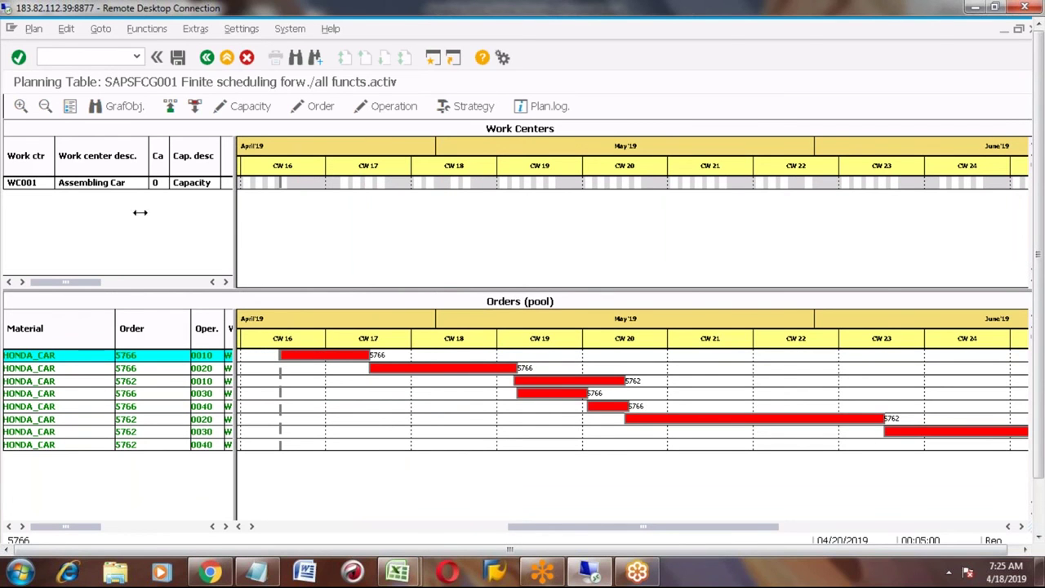
{"action": "left_click", "coordinate": [24, 183]}
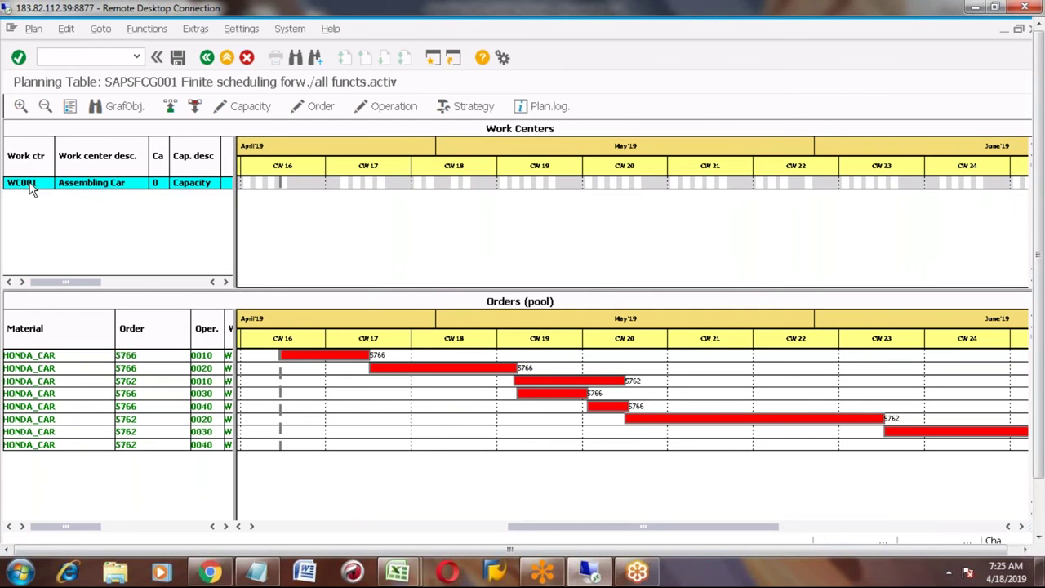
{"action": "left_click", "coordinate": [59, 357]}
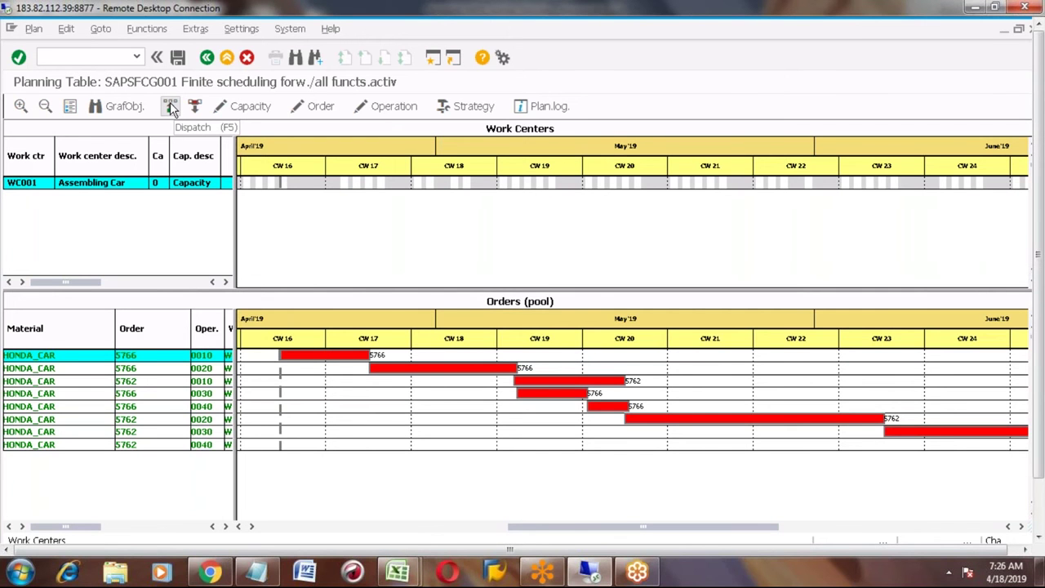
{"action": "left_click", "coordinate": [305, 349]}
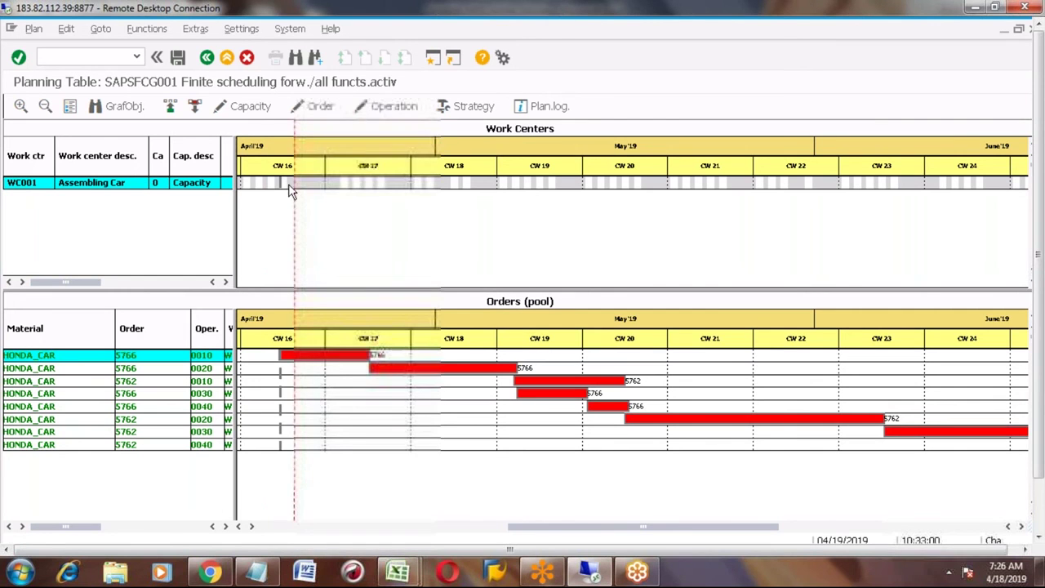
{"action": "left_click", "coordinate": [170, 107]}
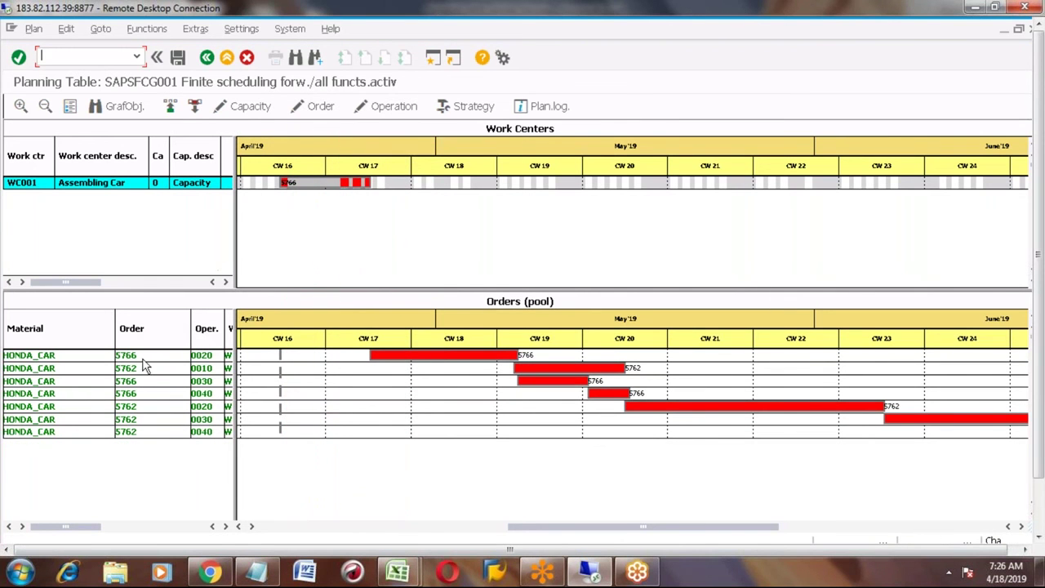
Step: Inspect the dispatched operation 0010 bar in the WC001 row across CW 16 and CW 17
{"action": "left_click", "coordinate": [296, 182]}
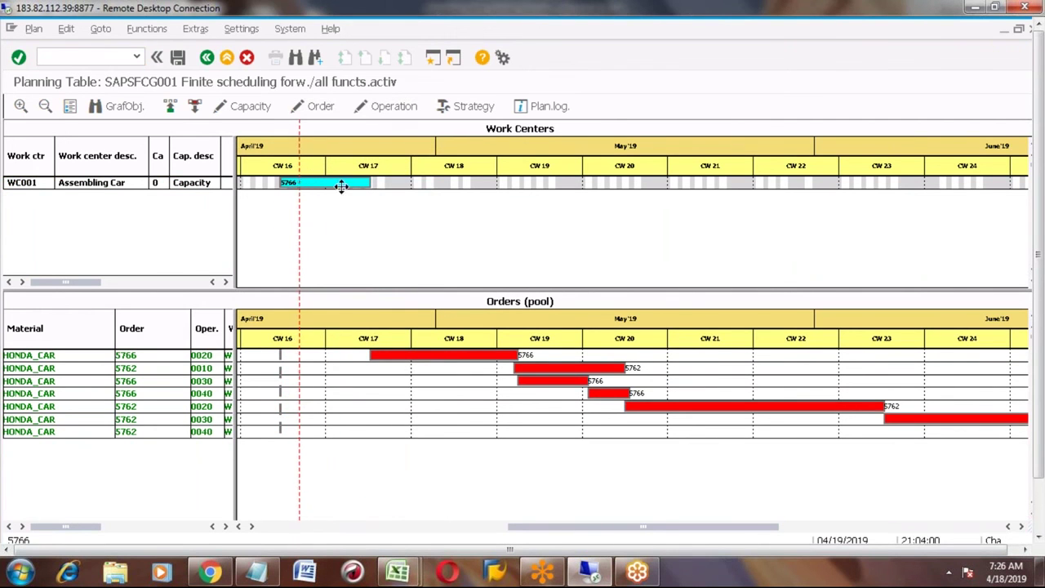
{"action": "mouse_move", "coordinate": [311, 186]}
{"action": "left_mouse_down"}
{"action": "mouse_move", "coordinate": [296, 185]}
{"action": "mouse_move", "coordinate": [306, 184]}
{"action": "left_mouse_up"}
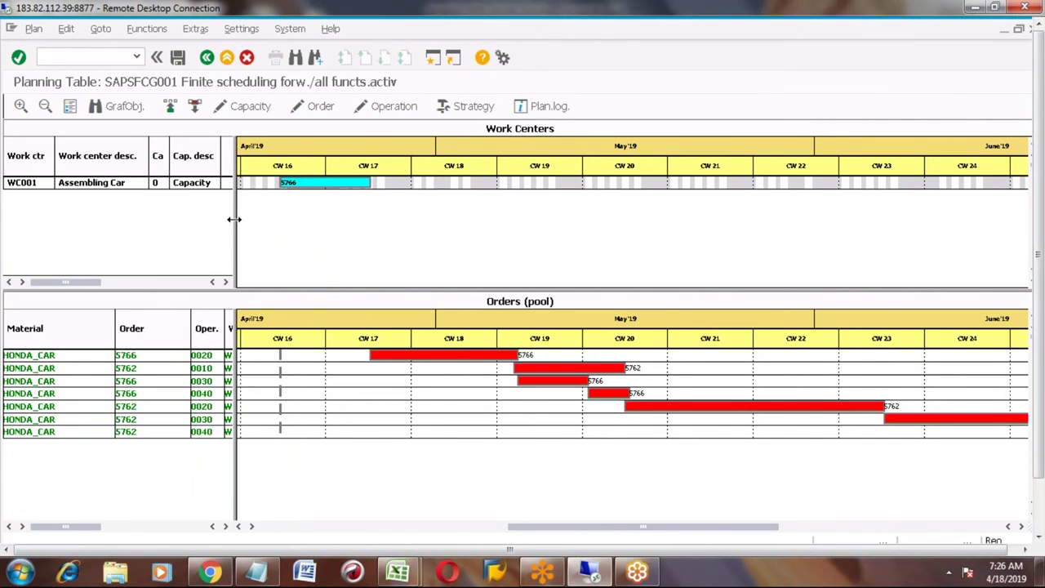
{"action": "left_click", "coordinate": [259, 228]}
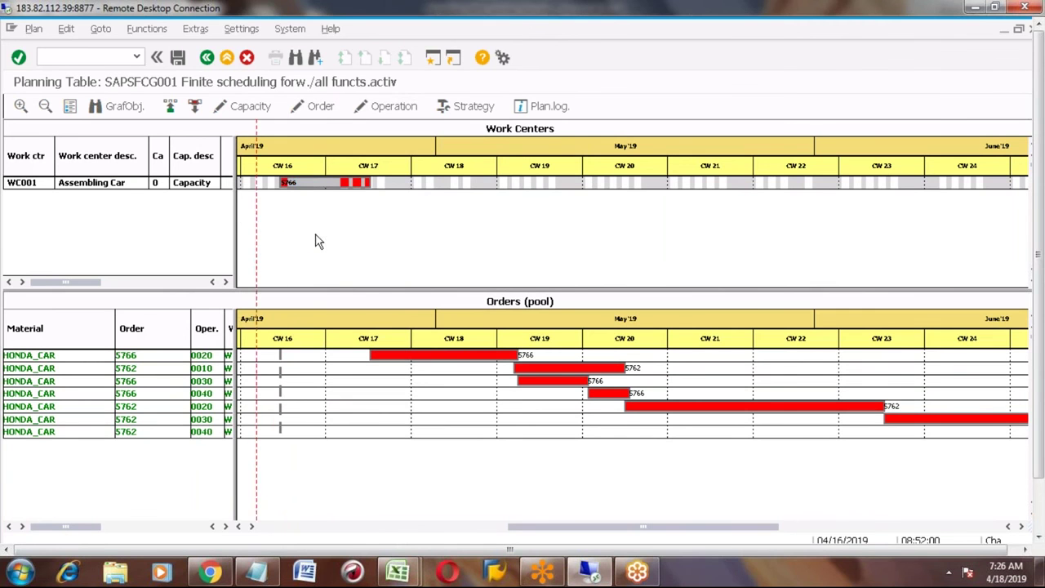
Step: Dispatch operation 0020 of the new HONDA_CAR order to WC001 and check its bar in the work center row
{"action": "left_click", "coordinate": [135, 385]}
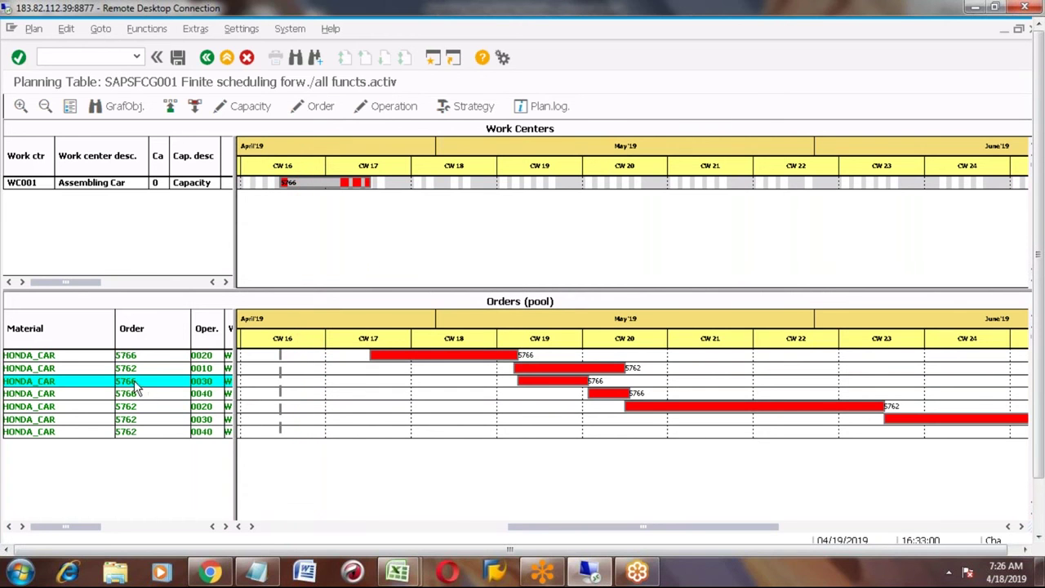
{"action": "left_click", "coordinate": [137, 357]}
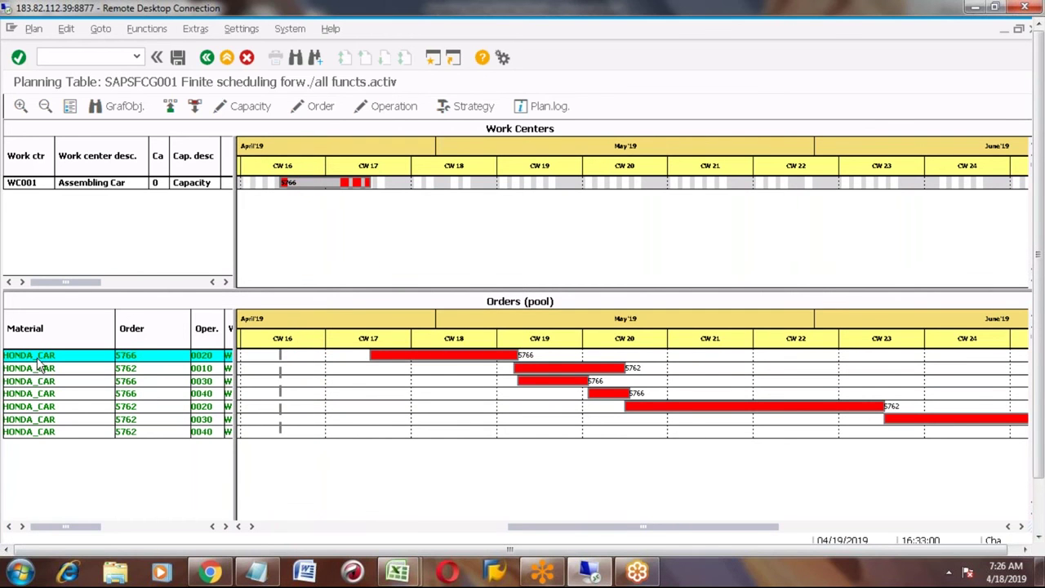
{"action": "left_click", "coordinate": [171, 109]}
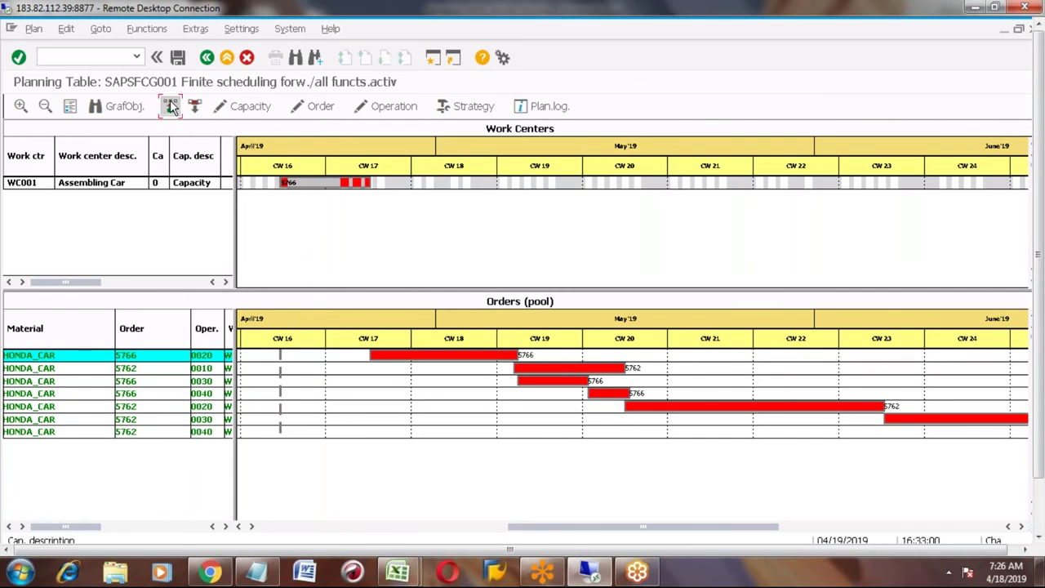
{"action": "left_click", "coordinate": [401, 183]}
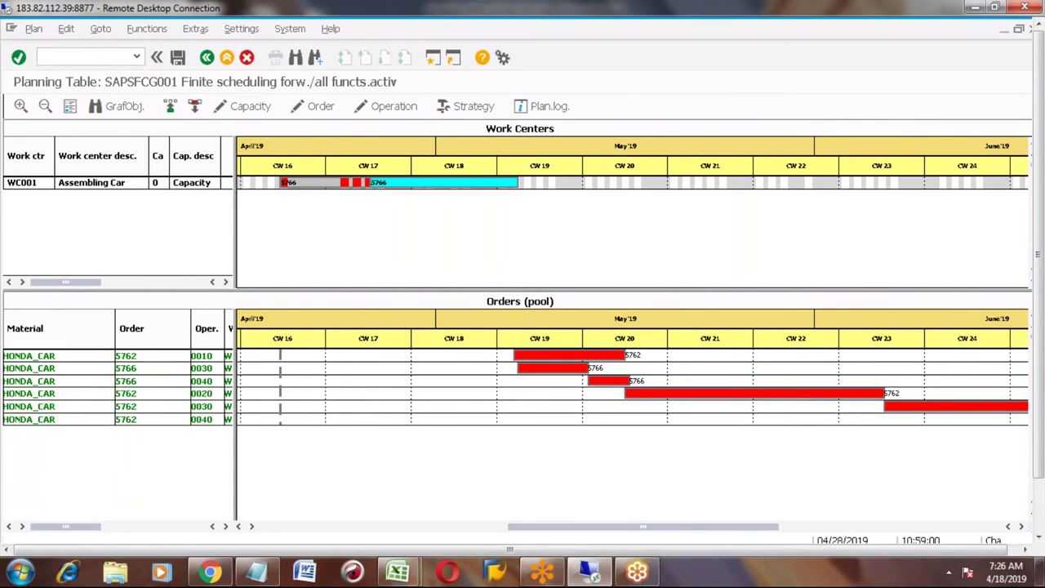
Step: Dispatch operations 0030 and 0040 of the new HONDA_CAR order to work center WC001
{"action": "left_click", "coordinate": [61, 369]}
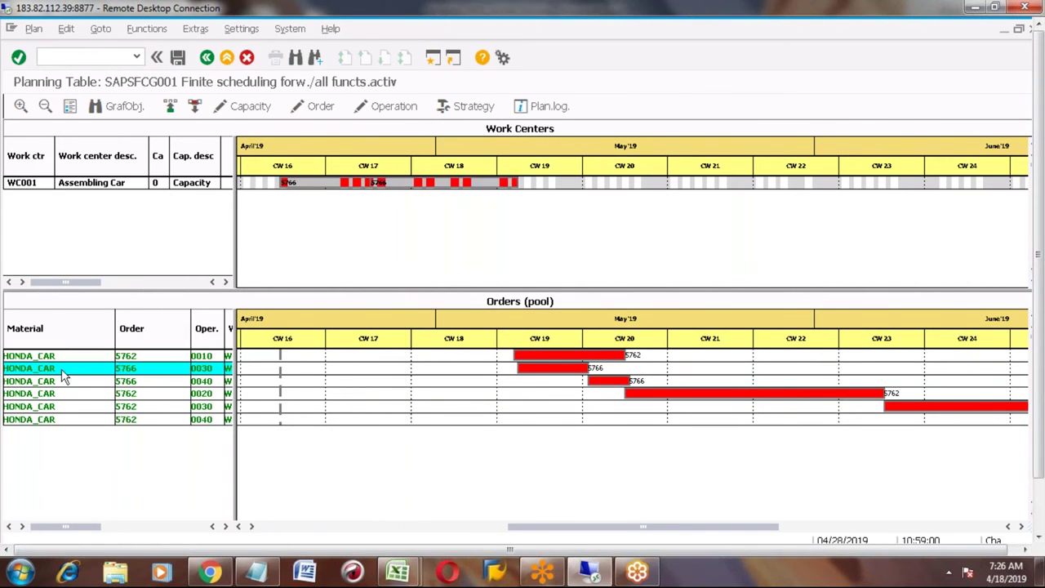
{"action": "left_click", "coordinate": [171, 107]}
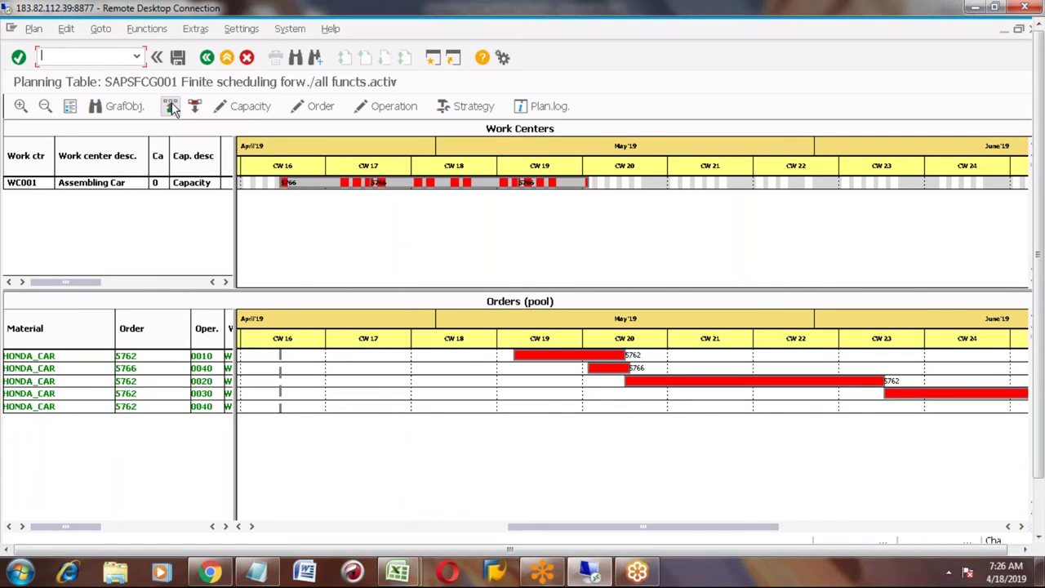
{"action": "left_click", "coordinate": [56, 371]}
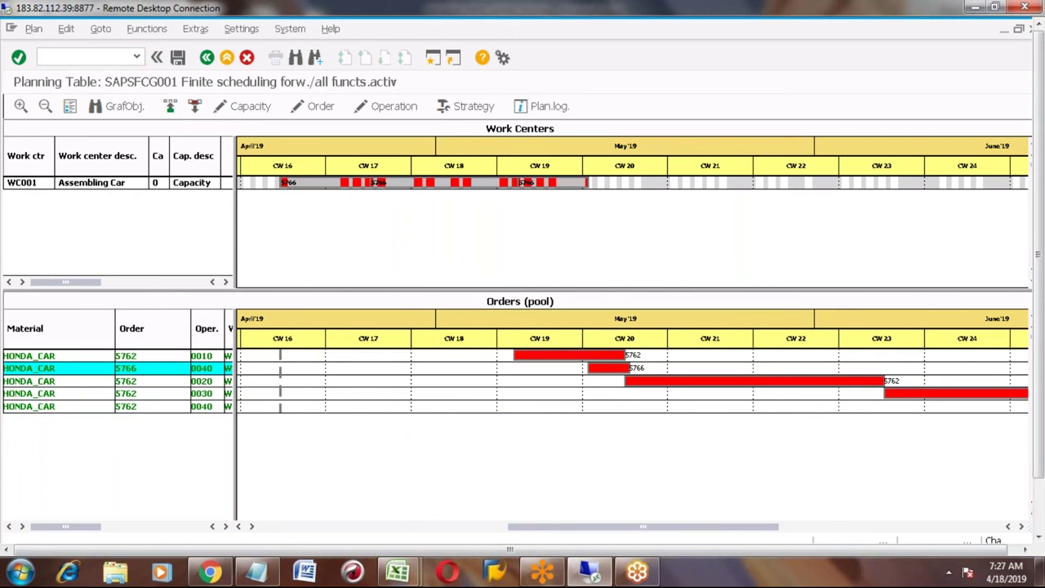
{"action": "left_click", "coordinate": [170, 108]}
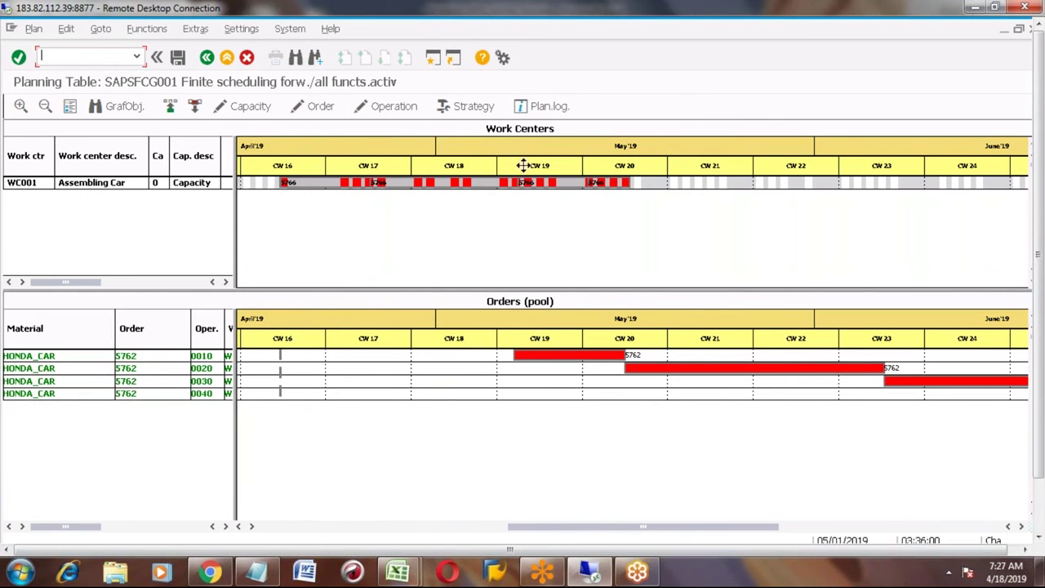
Step: Enlarge the planning table, narrow the Material column, and examine the earlier order's operation 0010 bar against the dispatched WC001 bars
{"action": "left_click", "coordinate": [20, 107]}
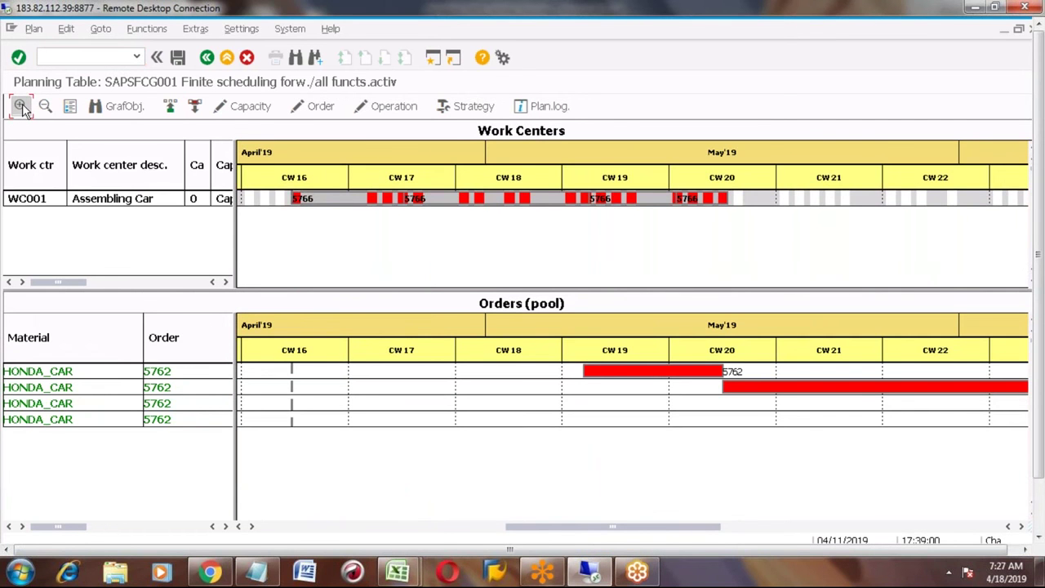
{"action": "left_click", "coordinate": [20, 107]}
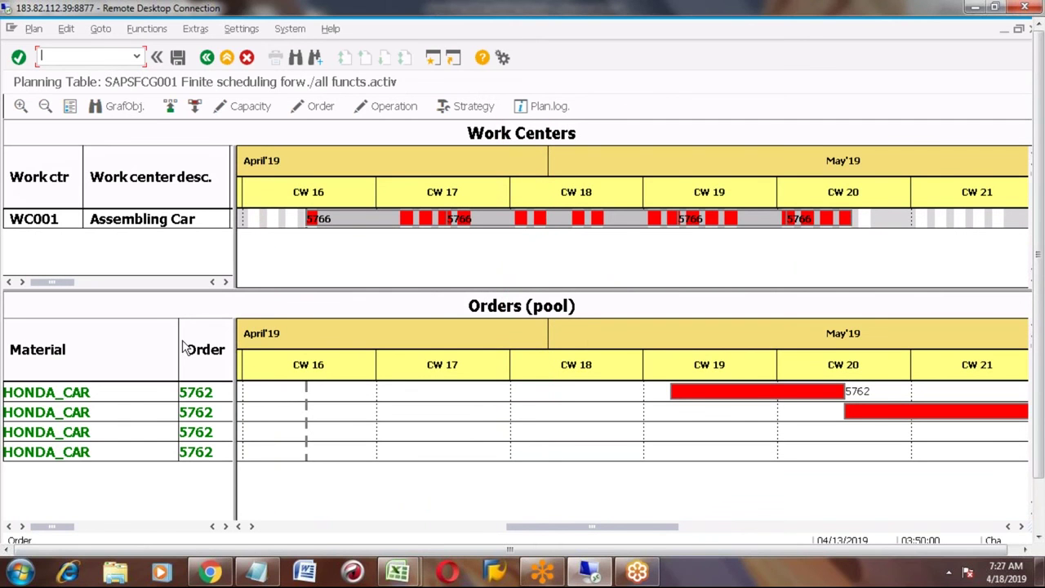
{"action": "left_click_drag", "start_coordinate": [178, 339], "coordinate": [123, 344]}
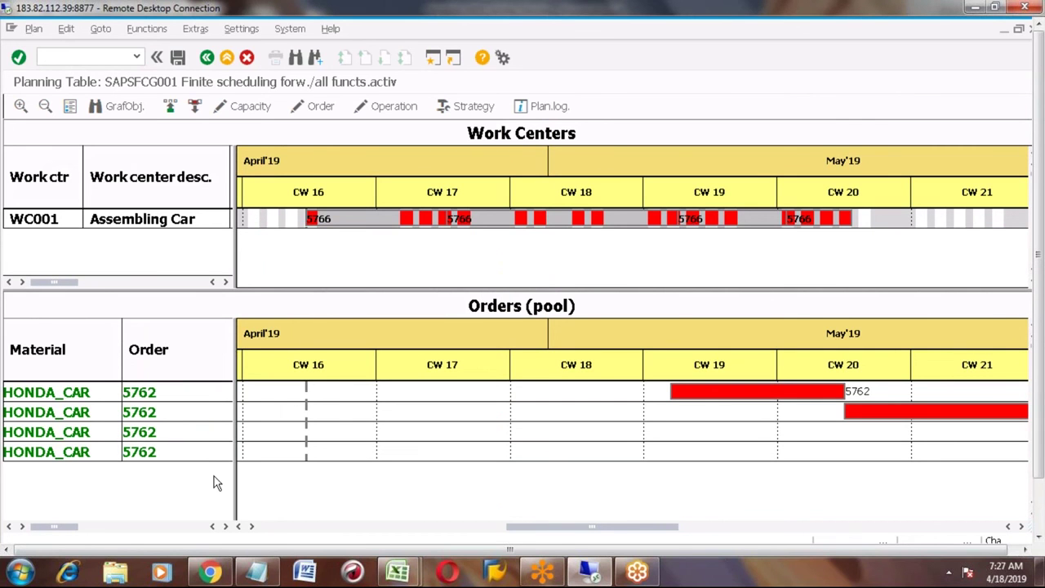
{"action": "left_click", "coordinate": [226, 527]}
{"action": "left_click", "coordinate": [226, 526]}
{"action": "left_click", "coordinate": [227, 527]}
{"action": "left_click", "coordinate": [226, 526]}
{"action": "left_click", "coordinate": [226, 527]}
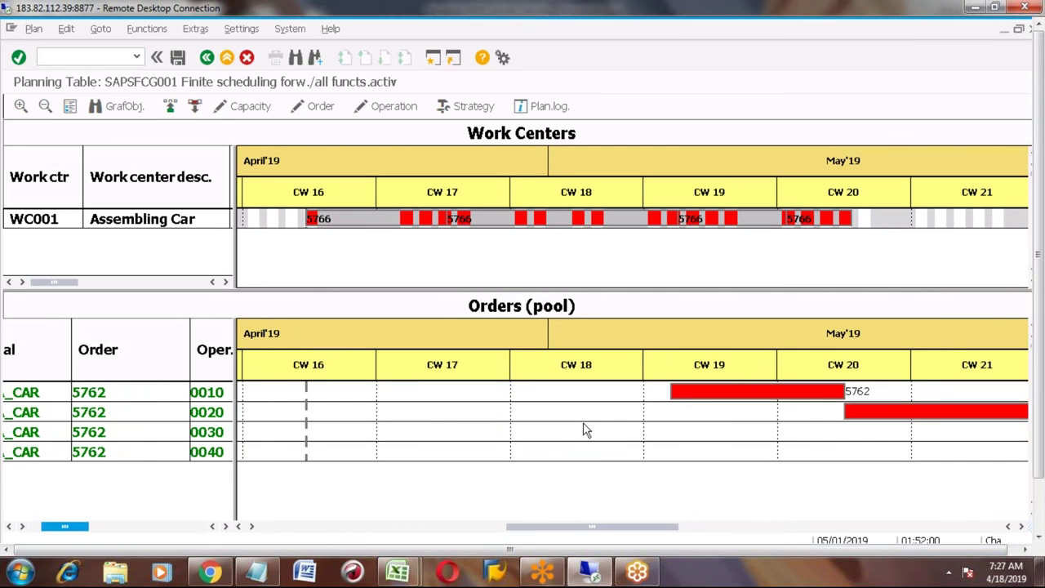
{"action": "left_click", "coordinate": [724, 390]}
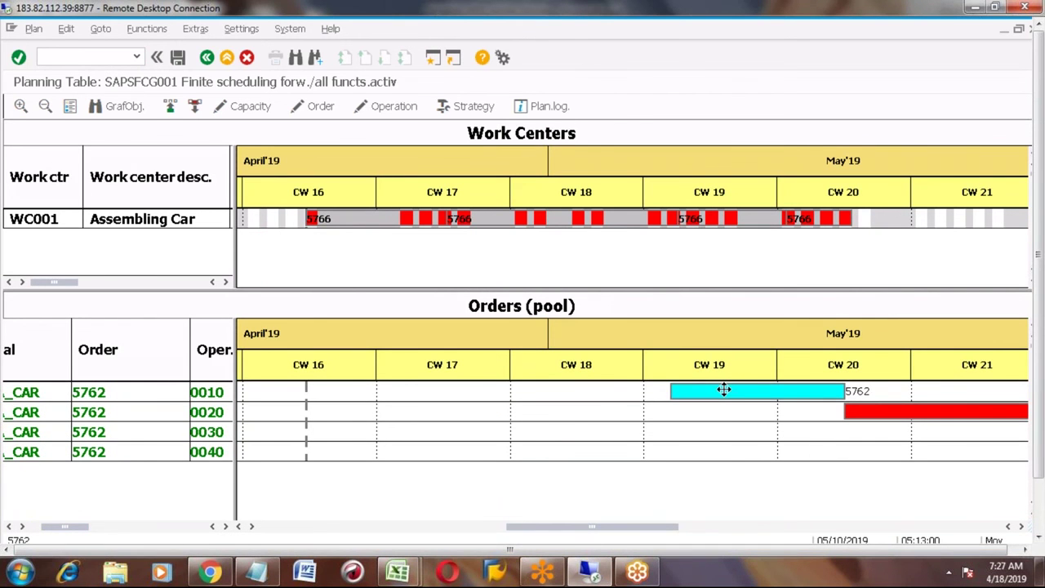
Step: Dispatch operations 0010 and 0020 of the earlier HONDA_CAR order to WC001, behind the already dispatched order, in CW 20 and CW 22
{"action": "left_click_drag", "start_coordinate": [724, 389], "coordinate": [904, 217]}
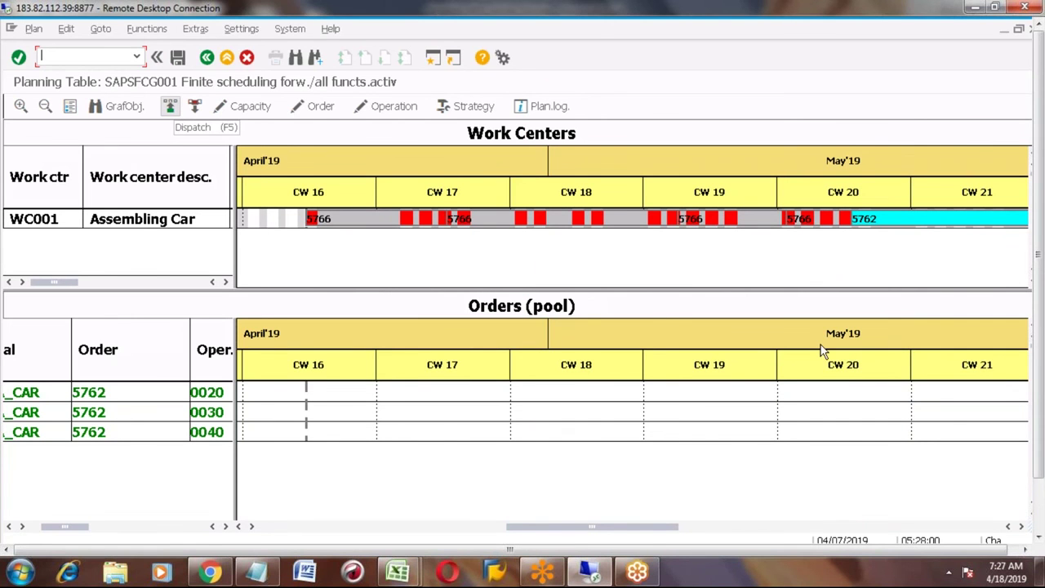
{"action": "left_click", "coordinate": [1021, 527]}
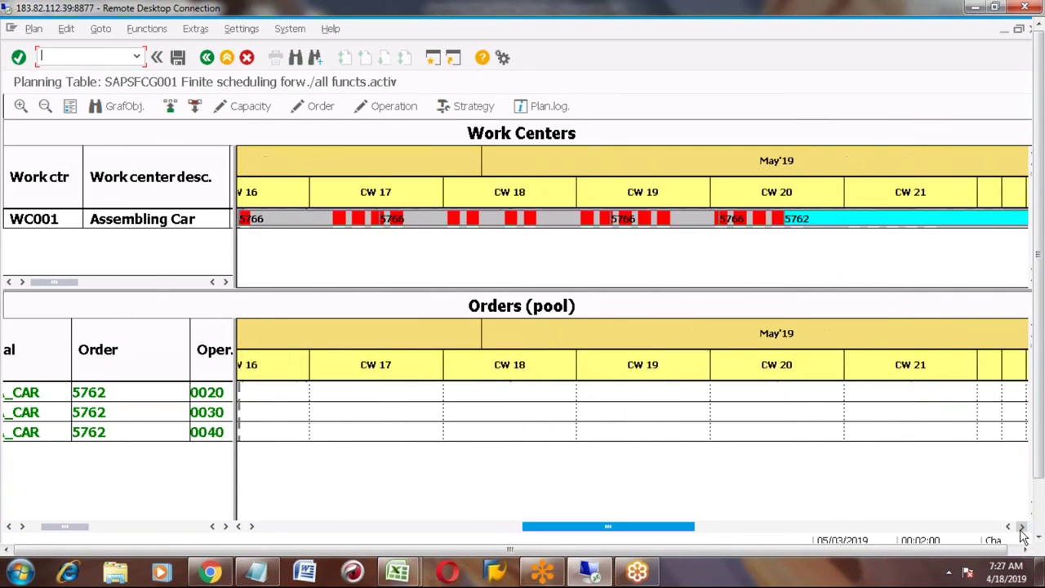
{"action": "left_click", "coordinate": [1020, 529]}
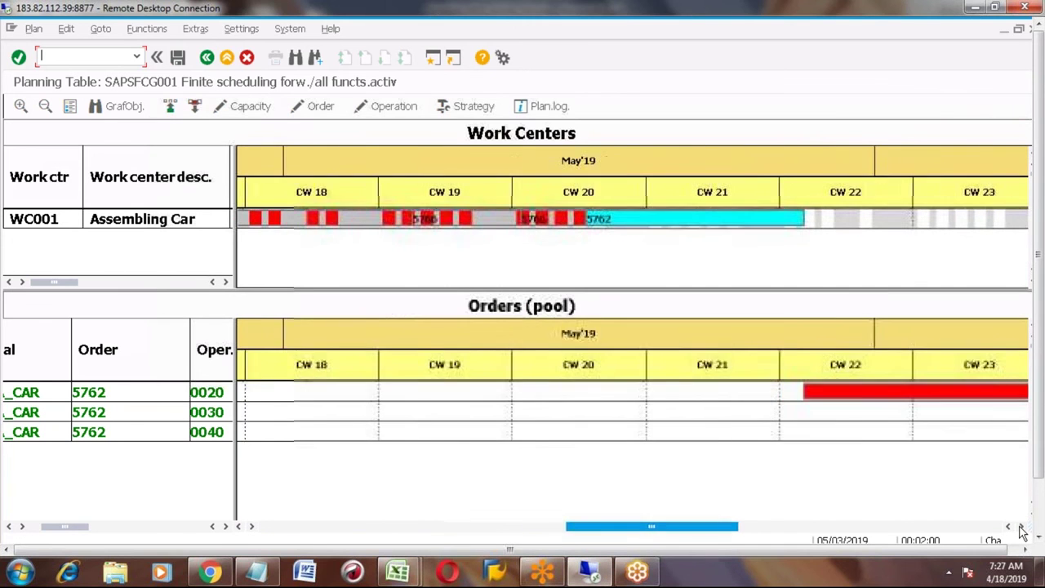
{"action": "left_click", "coordinate": [1020, 529]}
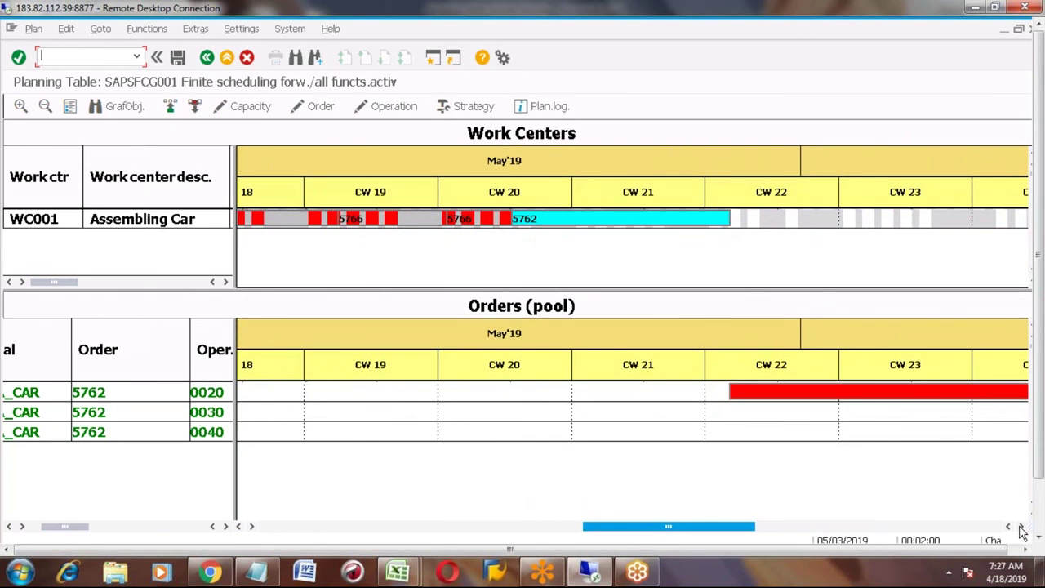
{"action": "left_click", "coordinate": [762, 391]}
{"action": "left_click", "coordinate": [762, 391]}
{"action": "left_click_drag", "start_coordinate": [762, 391], "coordinate": [759, 217]}
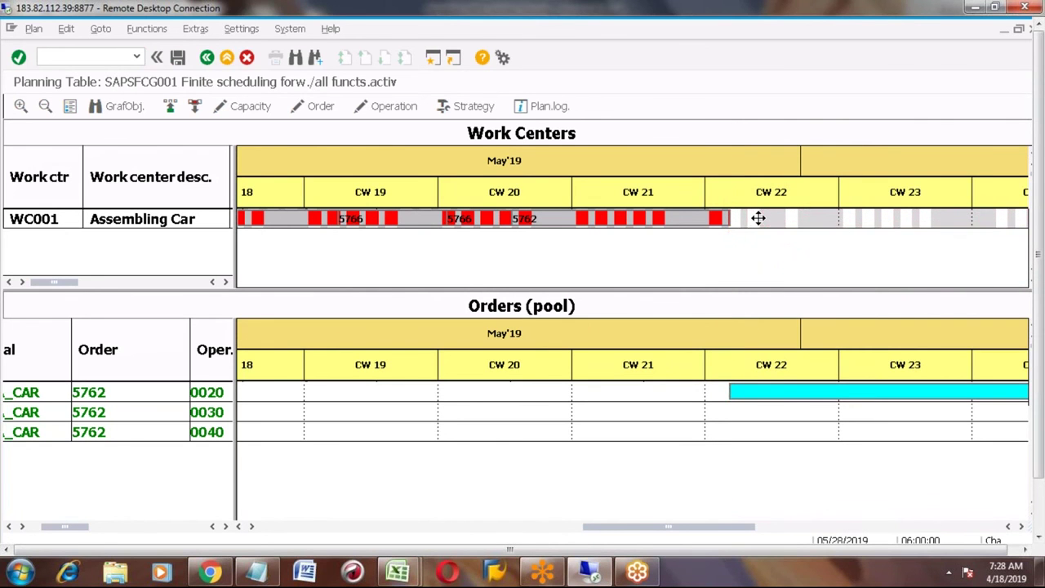
Step: Dispatch operations 0030 and 0040 of the earlier HONDA_CAR order to WC001 in CW 25 and CW 27, and save the planning table
{"action": "left_click_drag", "start_coordinate": [1020, 527], "coordinate": [1020, 530]}
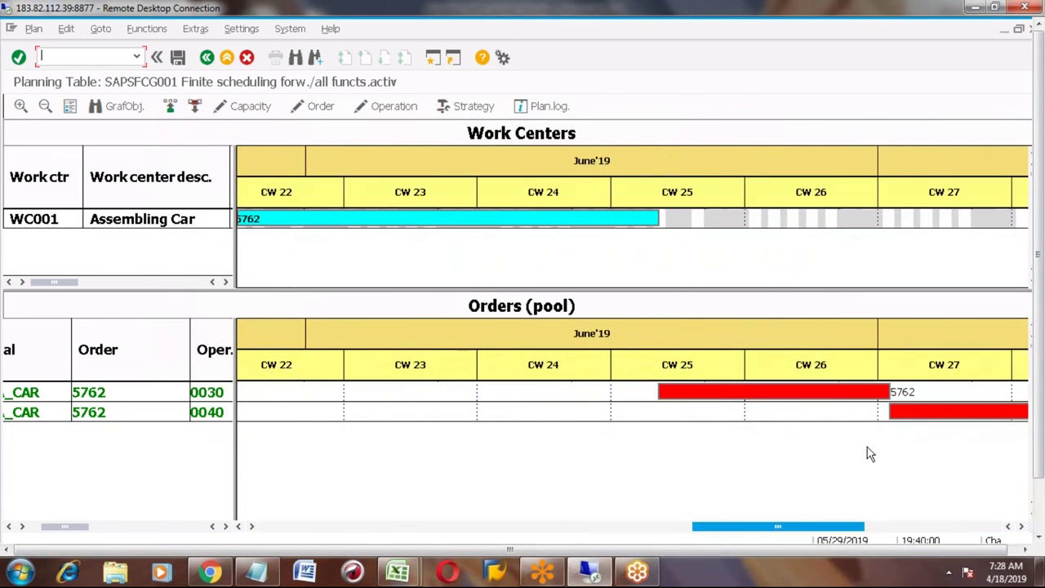
{"action": "left_click", "coordinate": [746, 392]}
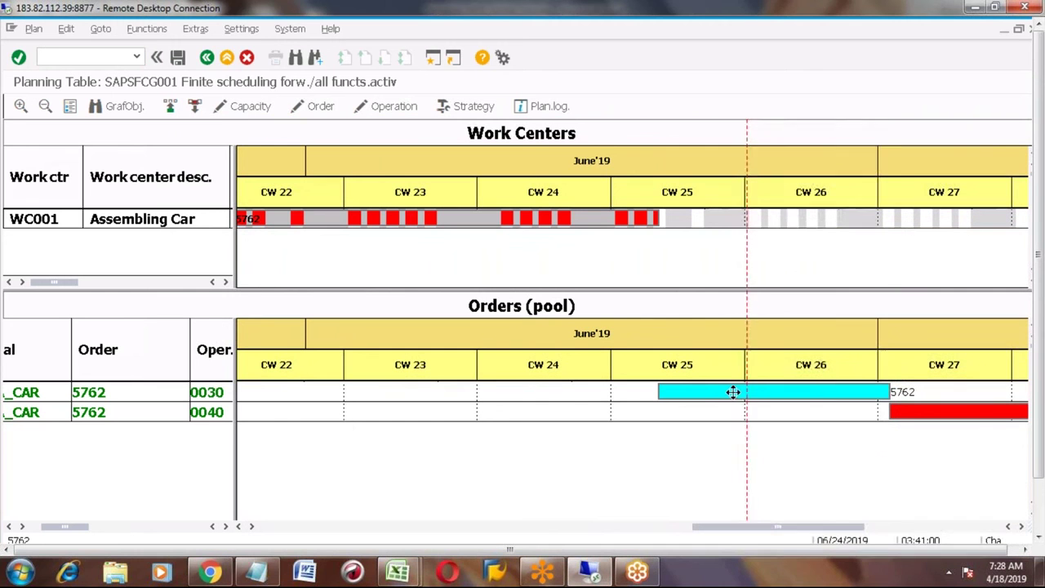
{"action": "left_click_drag", "start_coordinate": [733, 392], "coordinate": [732, 218]}
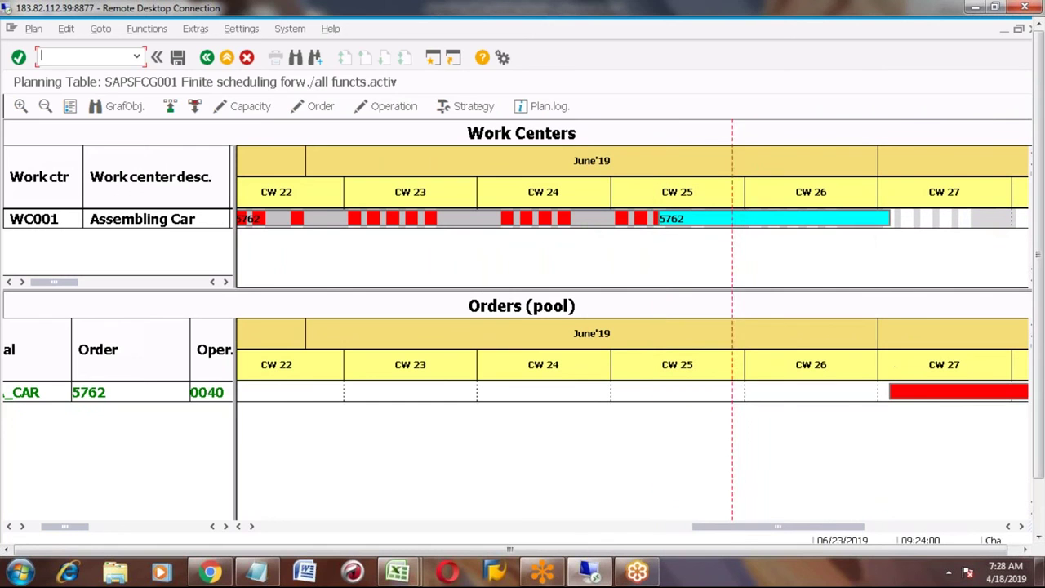
{"action": "left_click", "coordinate": [923, 392]}
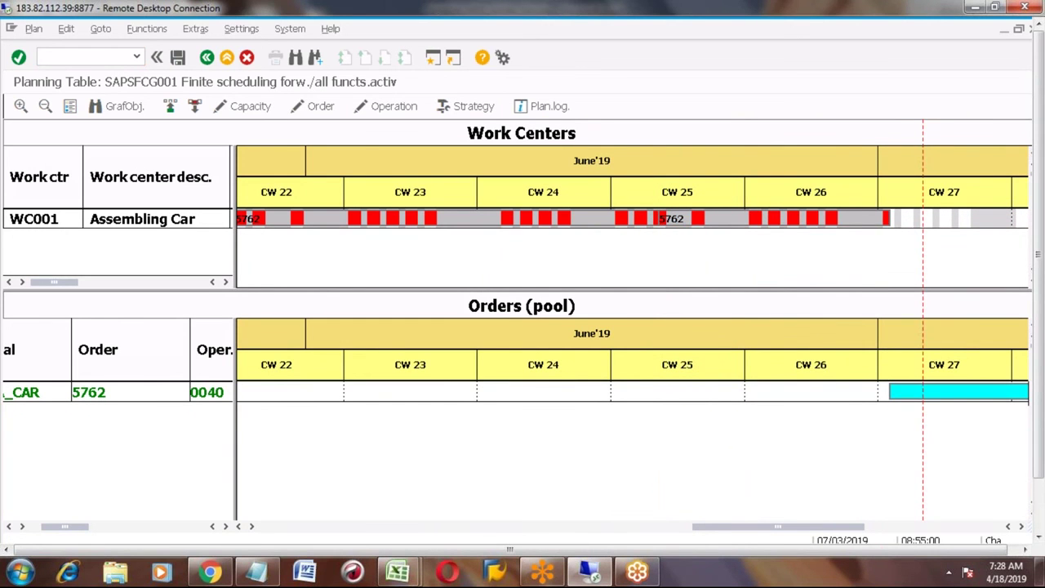
{"action": "left_click_drag", "start_coordinate": [921, 367], "coordinate": [895, 274]}
{"action": "left_click_drag", "start_coordinate": [921, 235], "coordinate": [923, 219]}
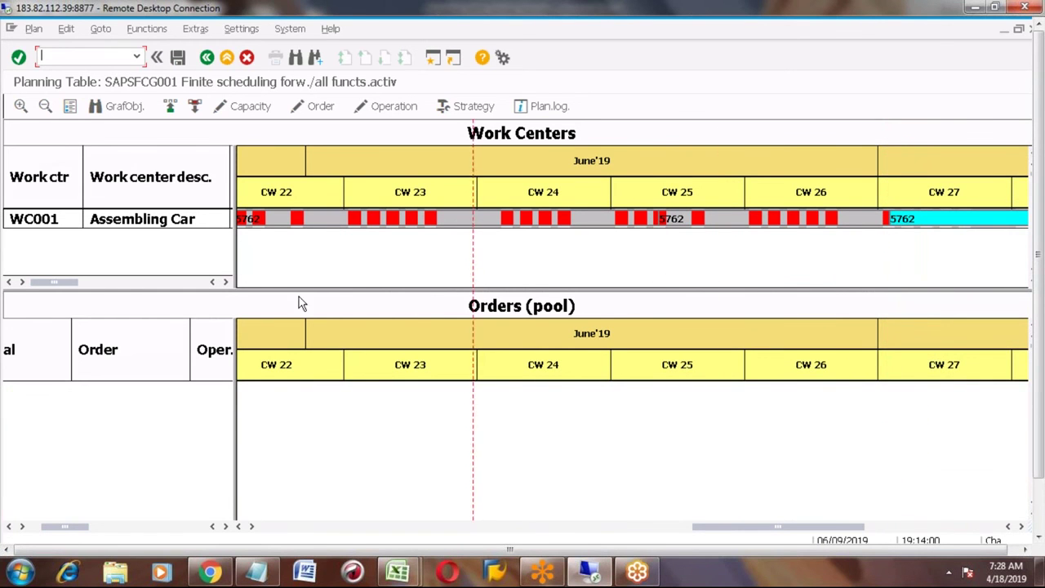
{"action": "left_click", "coordinate": [179, 57]}
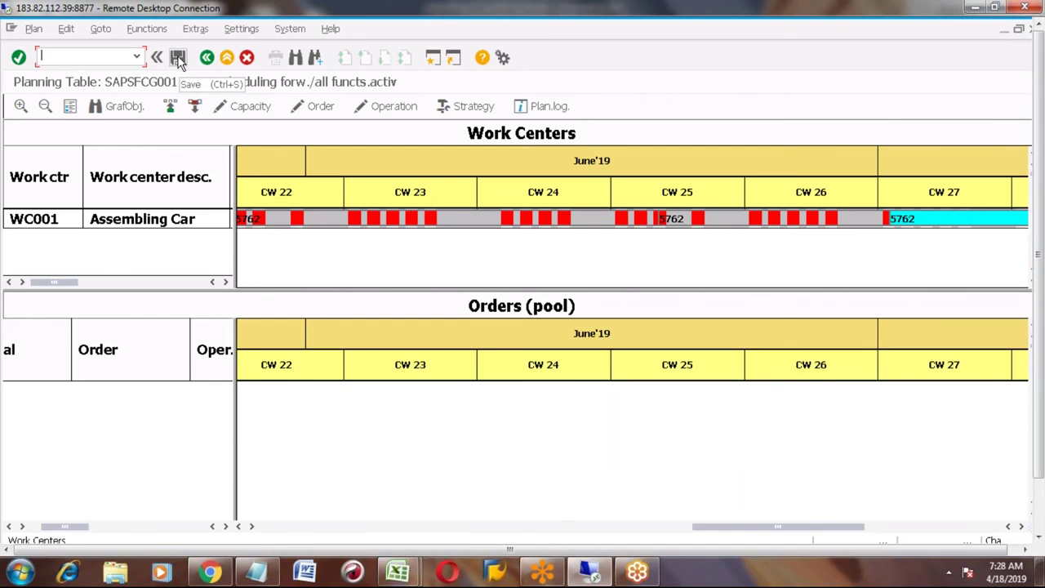
{"action": "left_click", "coordinate": [179, 63]}
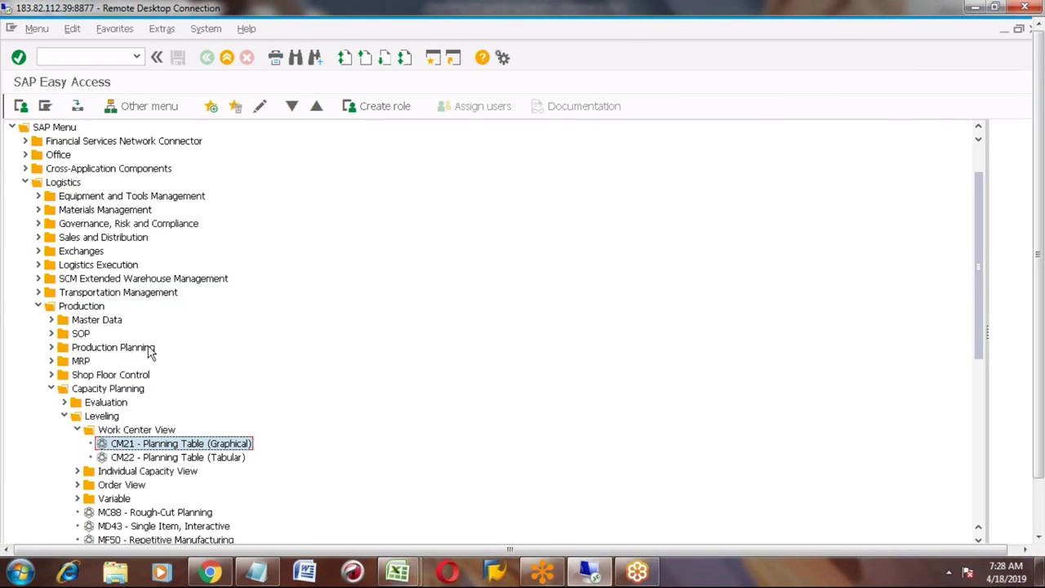
Step: Open the CM01 capacity evaluation for WC001 in plant 3001 and check the weekly capacity load in its standard overview
{"action": "left_click", "coordinate": [64, 402]}
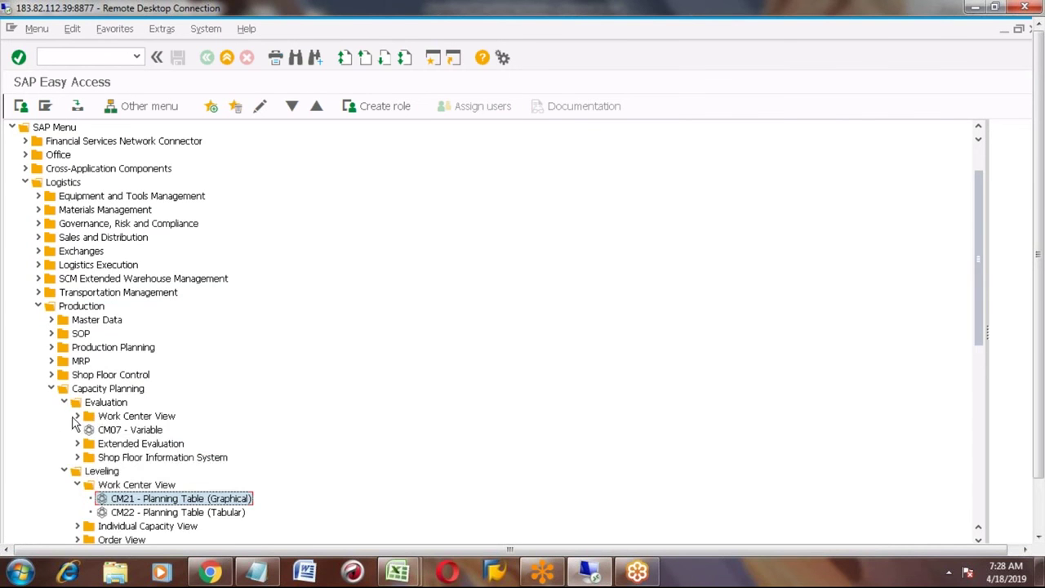
{"action": "left_click", "coordinate": [77, 416]}
{"action": "left_click", "coordinate": [137, 433]}
{"action": "double_click", "coordinate": [138, 434]}
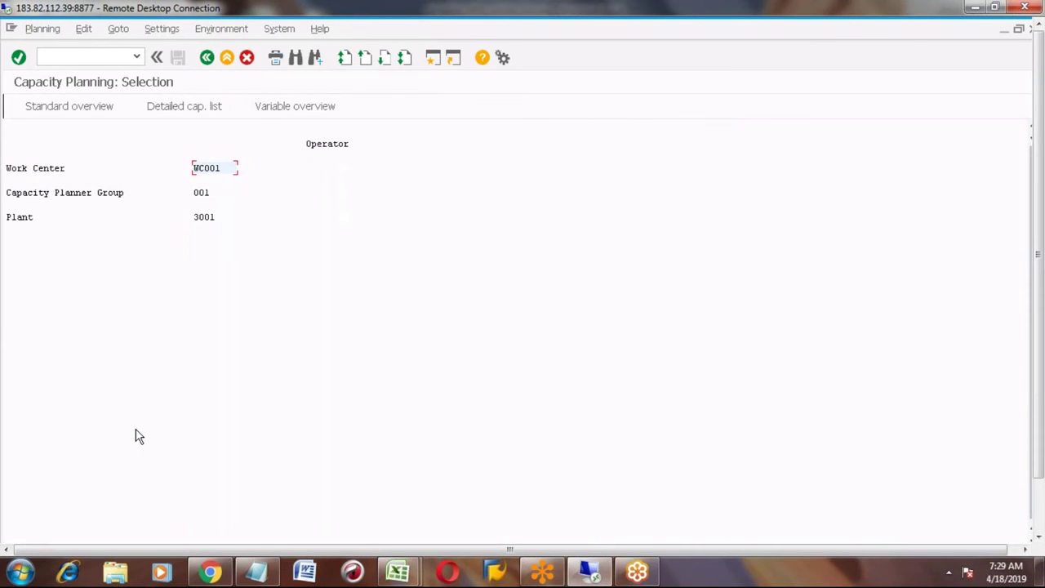
{"action": "key", "text": "F5"}
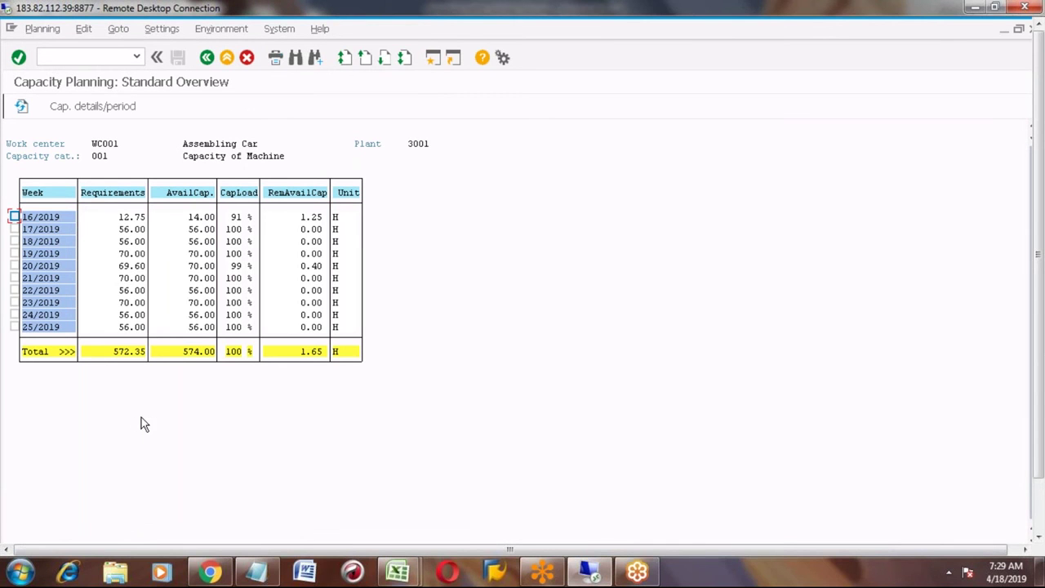
{"action": "left_click", "coordinate": [237, 195]}
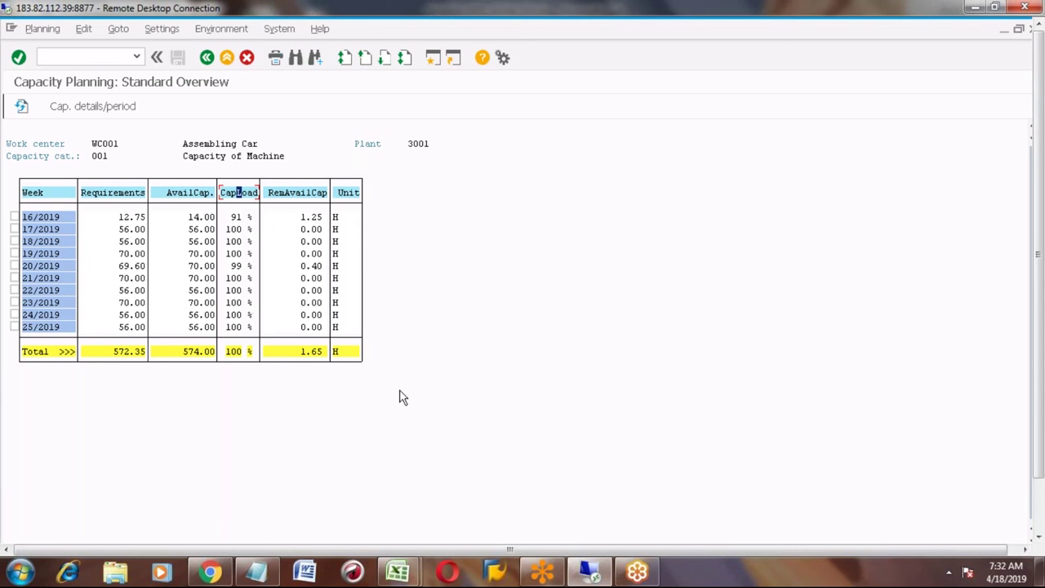
Step: Switch to the Excel notes workbook and review the Capacity Evaluation and Capacity leveling entries under the capacity planning steps
{"action": "mouse_move", "coordinate": [400, 576]}
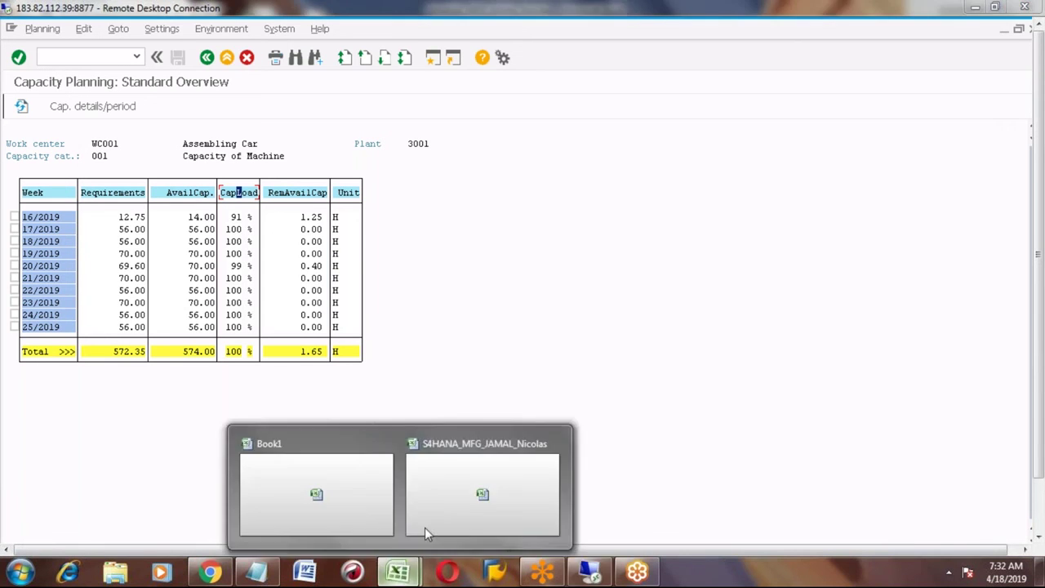
{"action": "left_click", "coordinate": [439, 511]}
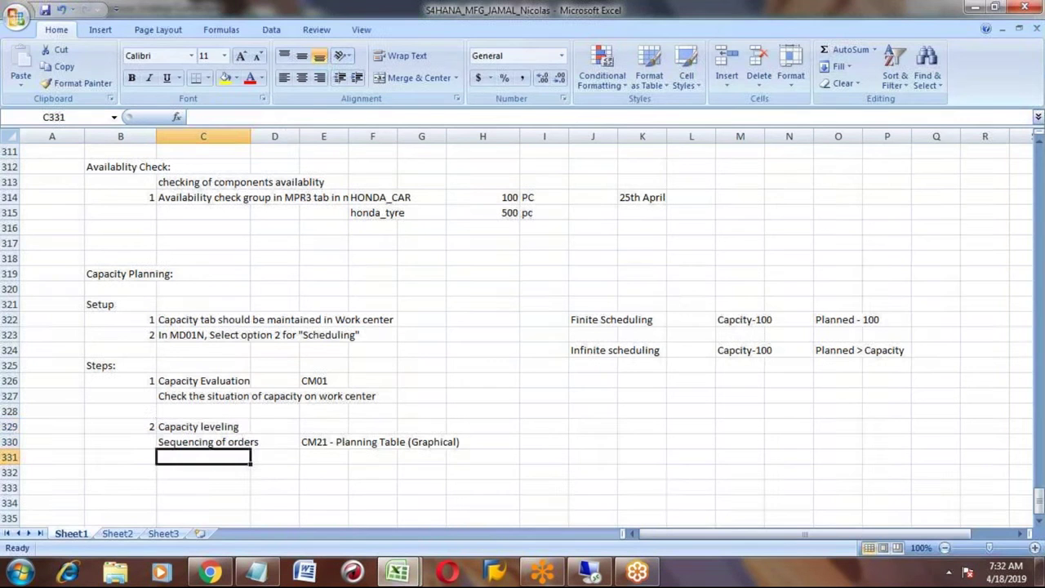
{"action": "left_click", "coordinate": [204, 427]}
{"action": "left_click", "coordinate": [193, 381]}
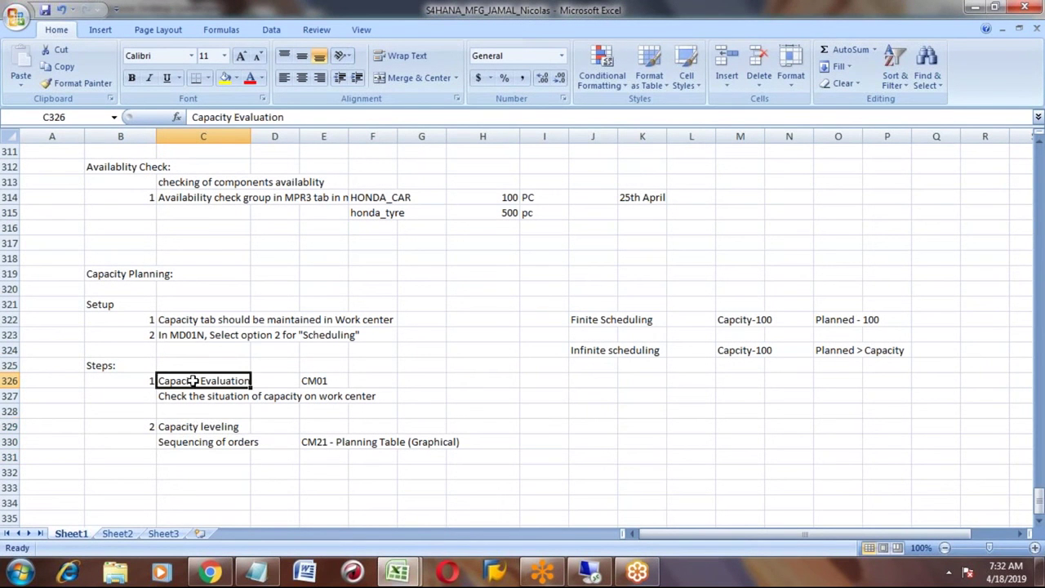
{"action": "left_click", "coordinate": [196, 429]}
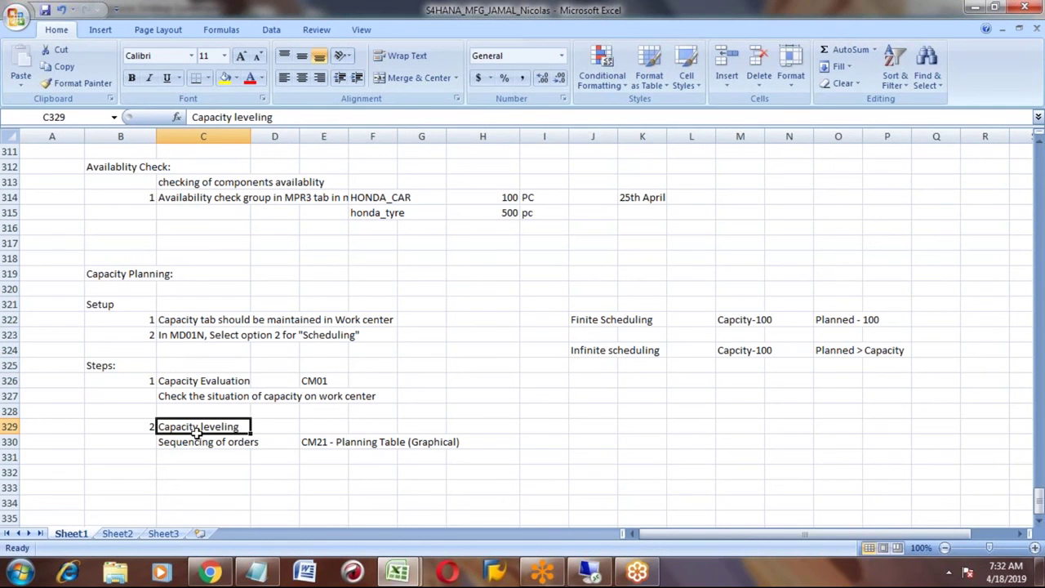
{"action": "left_click", "coordinate": [206, 379]}
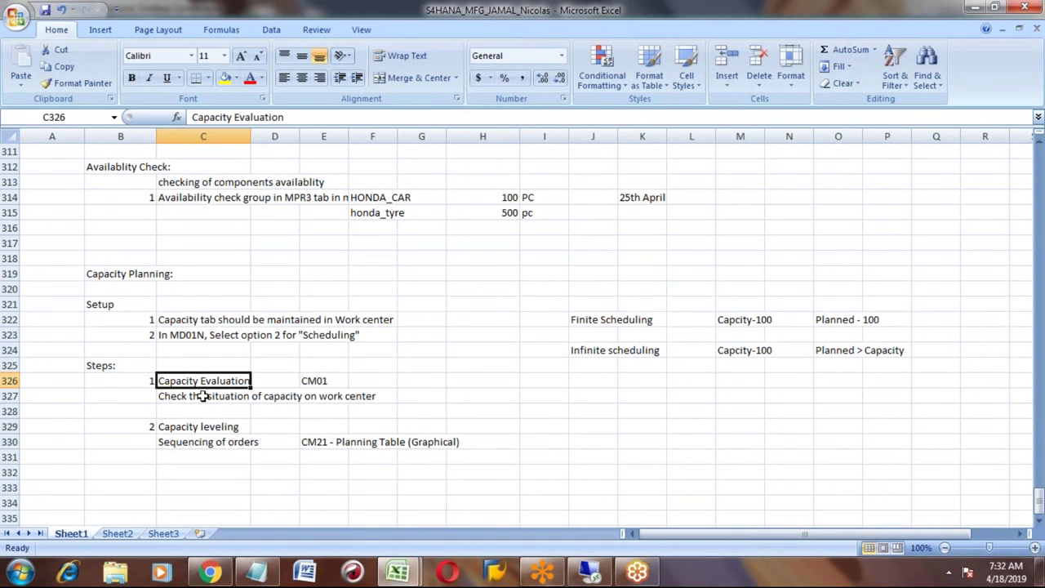
{"action": "left_click", "coordinate": [212, 395]}
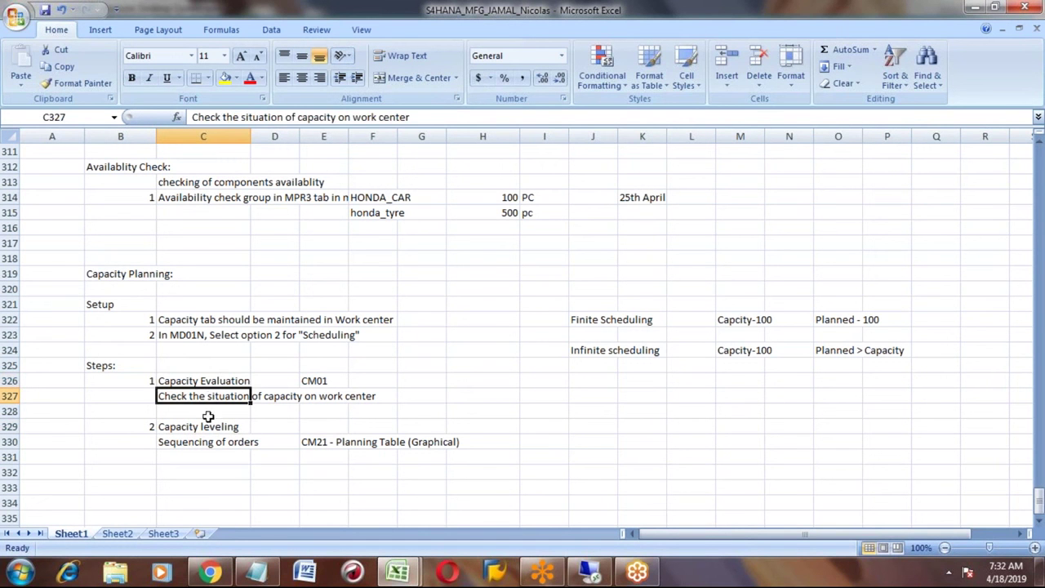
{"action": "left_click", "coordinate": [205, 425]}
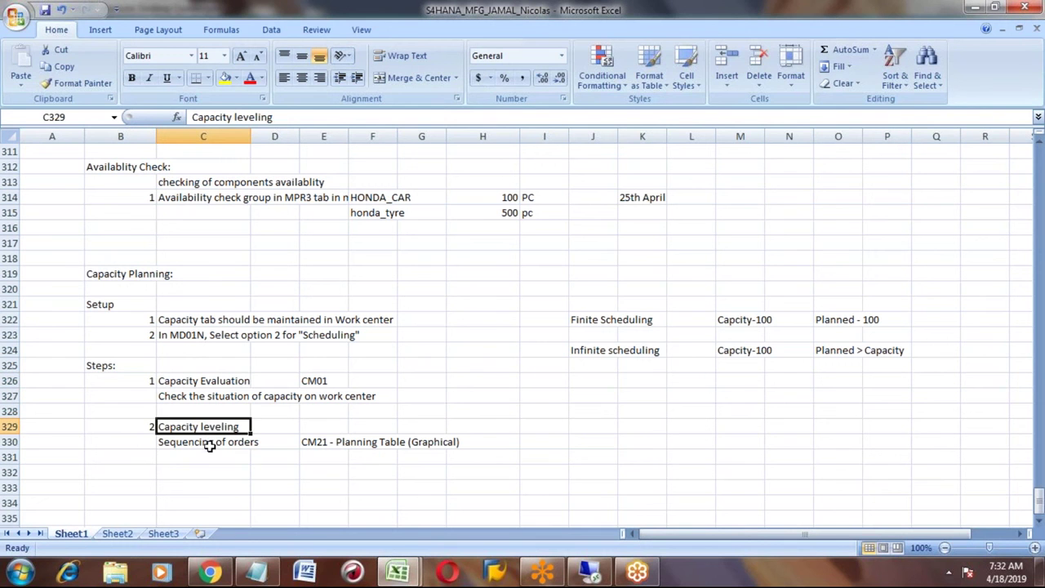
{"action": "left_click", "coordinate": [210, 444]}
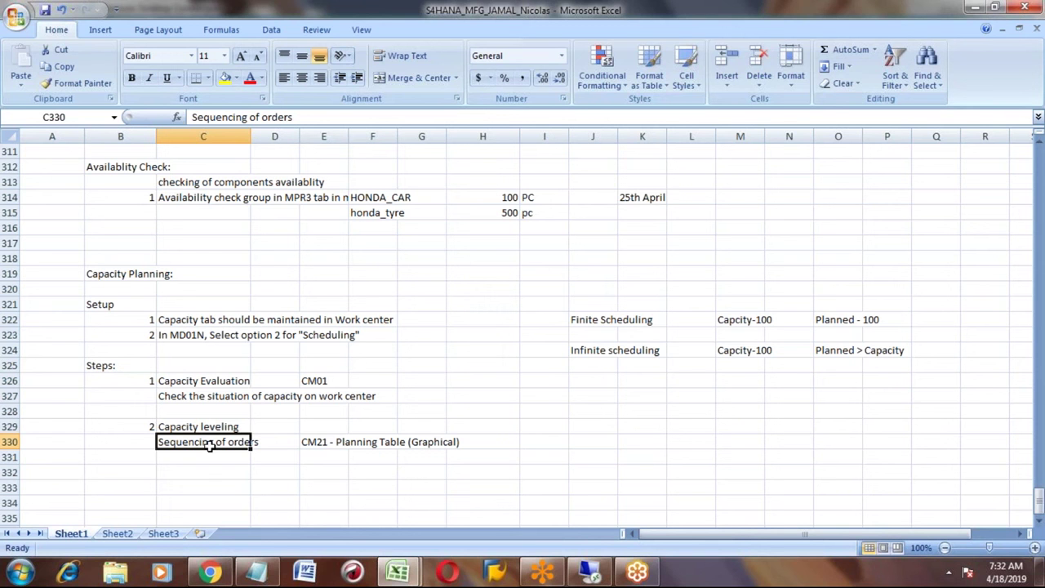
{"action": "left_click", "coordinate": [214, 380]}
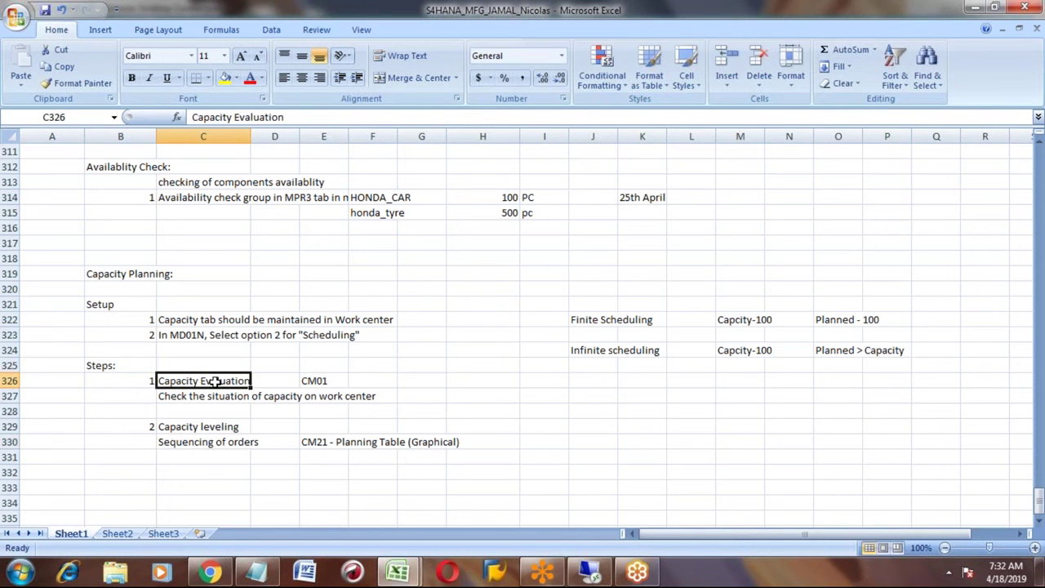
{"action": "left_click", "coordinate": [200, 426]}
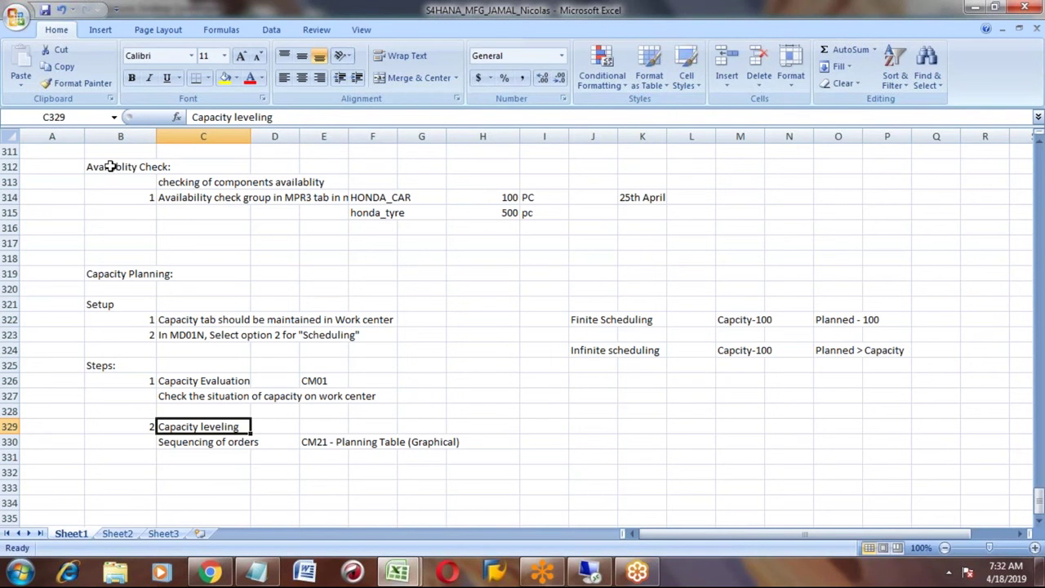
Step: Fill the Availablity Check heading in B312 and the Capacity Planning heading in B319 with yellow
{"action": "left_click", "coordinate": [116, 164]}
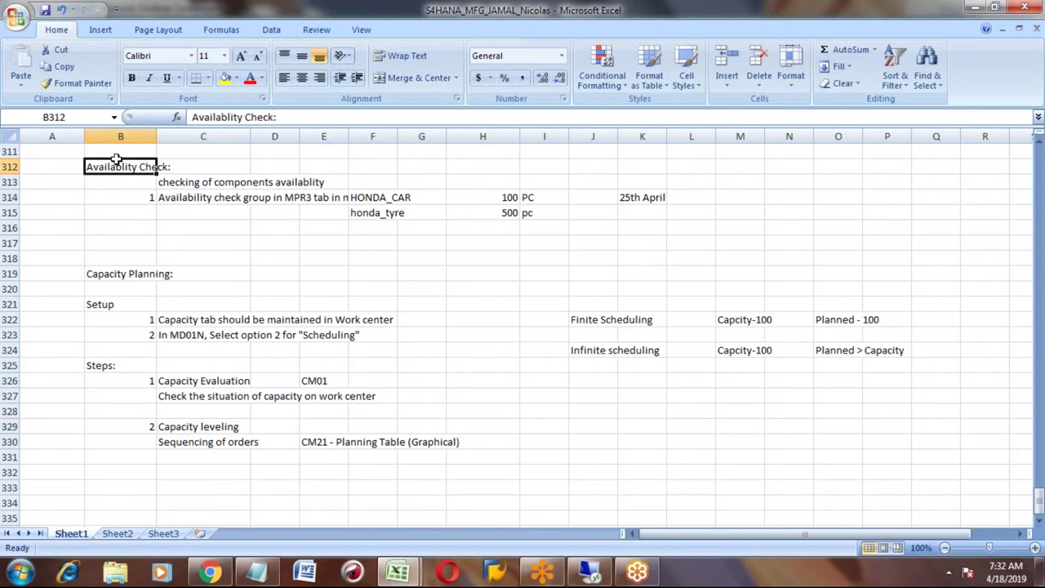
{"action": "left_click", "coordinate": [223, 77]}
{"action": "left_click", "coordinate": [114, 274]}
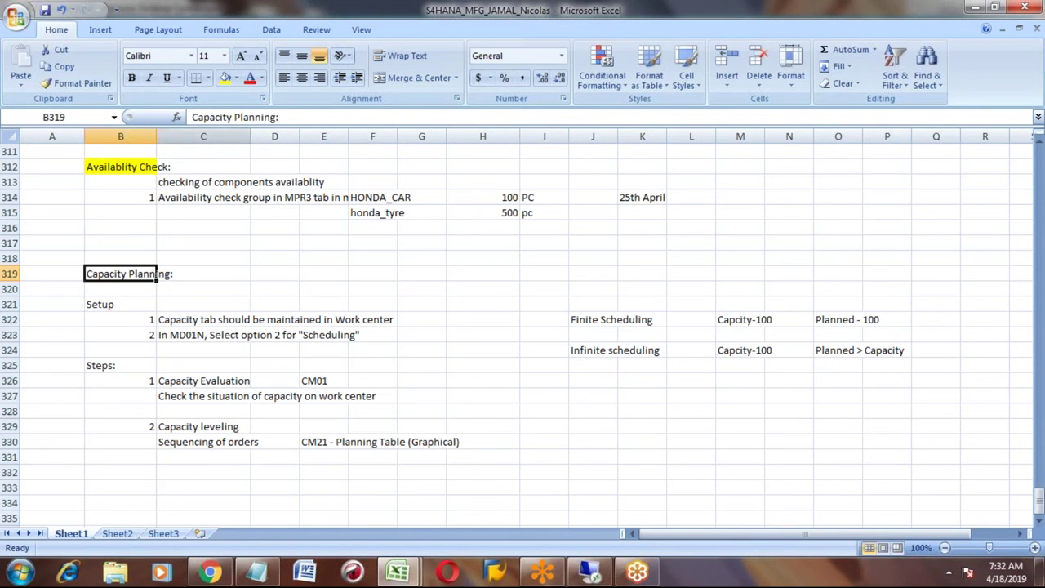
{"action": "left_click", "coordinate": [224, 77]}
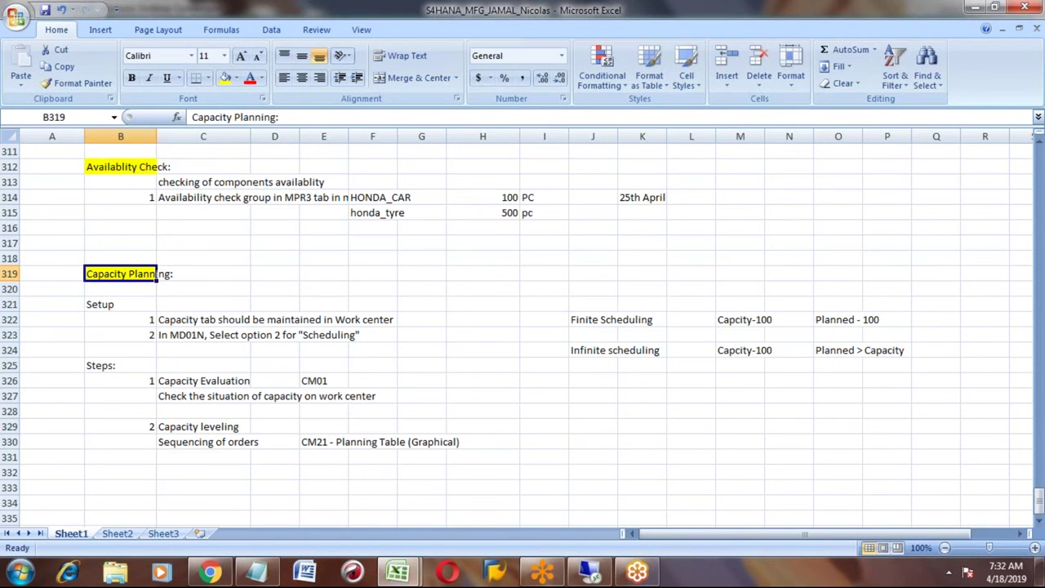